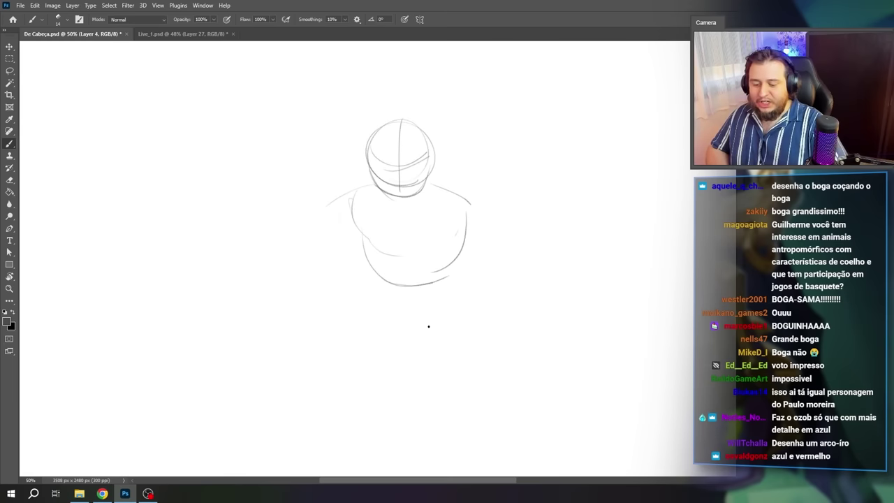
Step: Erase the rounded belly line and redraw the torso with tapered sides closed by a curved waist line
{"action": "key", "text": "e"}
{"action": "right_click", "coordinate": [401, 240]}
{"action": "left_click", "coordinate": [478, 243]}
{"action": "left_click_drag", "start_coordinate": [370, 256], "coordinate": [377, 273]}
{"action": "key", "text": "b"}
{"action": "mouse_move", "coordinate": [365, 241]}
{"action": "left_mouse_down"}
{"action": "mouse_move", "coordinate": [370, 275]}
{"action": "mouse_move", "coordinate": [390, 302]}
{"action": "left_mouse_up"}
{"action": "left_click_drag", "start_coordinate": [467, 214], "coordinate": [456, 297]}
{"action": "left_click_drag", "start_coordinate": [451, 296], "coordinate": [380, 299]}
{"action": "key", "text": "e"}
{"action": "left_click_drag", "start_coordinate": [372, 257], "coordinate": [381, 299]}
{"action": "key", "text": "b"}
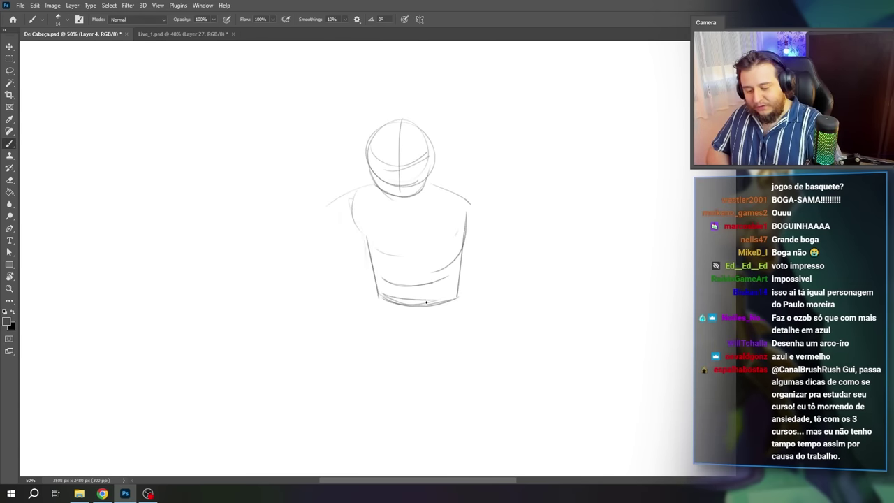
{"action": "left_click_drag", "start_coordinate": [462, 204], "coordinate": [454, 299]}
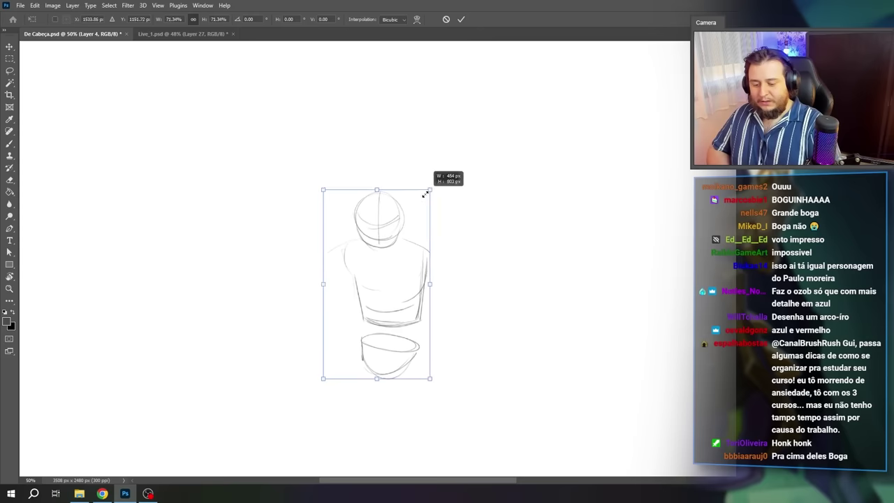
Step: Scale the head, torso and pelvis sketch down to about 70% and move it higher on the canvas
{"action": "mouse_move", "coordinate": [396, 235]}
{"action": "left_mouse_down"}
{"action": "mouse_move", "coordinate": [436, 141]}
{"action": "mouse_move", "coordinate": [427, 139]}
{"action": "left_mouse_up"}
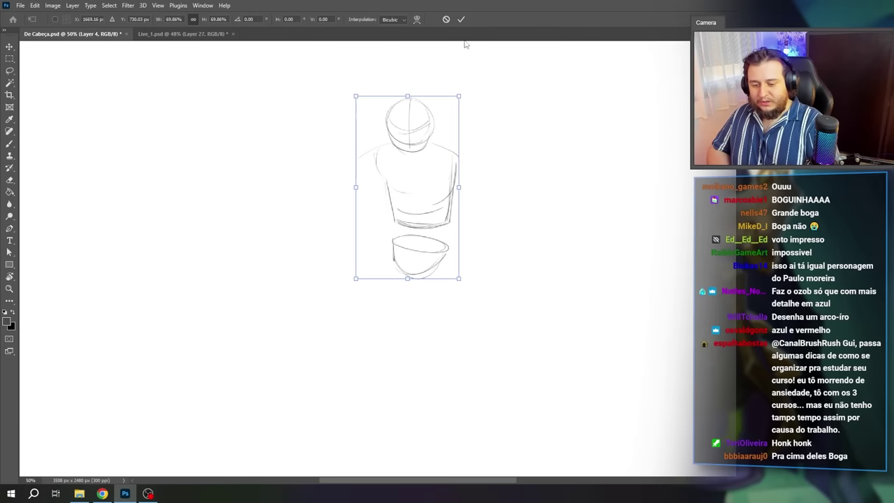
{"action": "left_click", "coordinate": [461, 19]}
Step: Sketch two widely spread legs from the pelvis, with rounded knees, lower legs and ankles
{"action": "left_click_drag", "start_coordinate": [333, 311], "coordinate": [333, 319]}
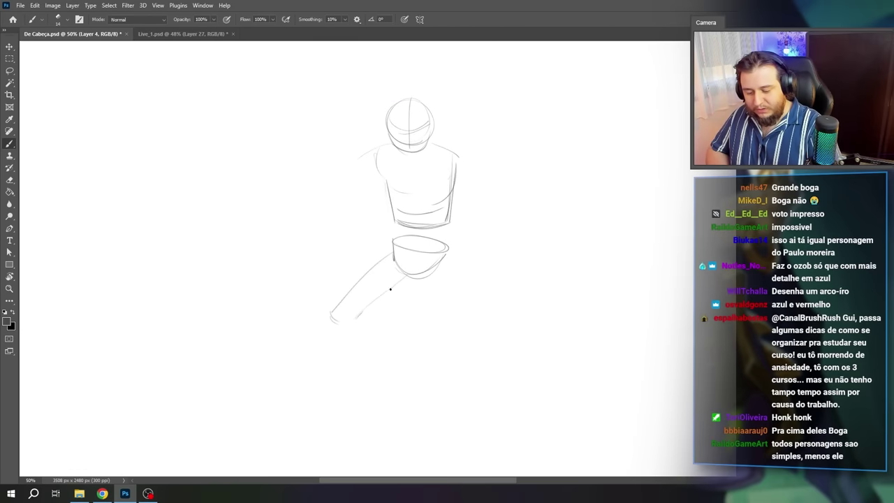
{"action": "left_click_drag", "start_coordinate": [459, 347], "coordinate": [479, 370]}
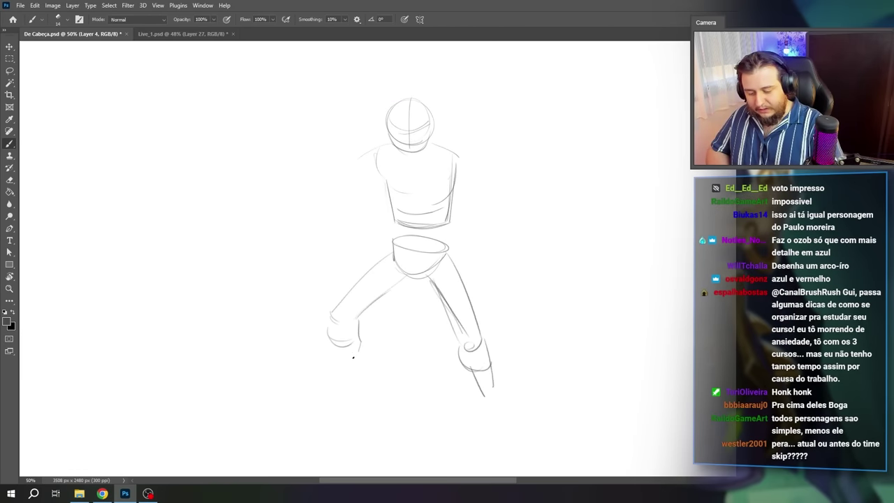
{"action": "key", "text": "e"}
{"action": "left_click_drag", "start_coordinate": [359, 350], "coordinate": [359, 323]}
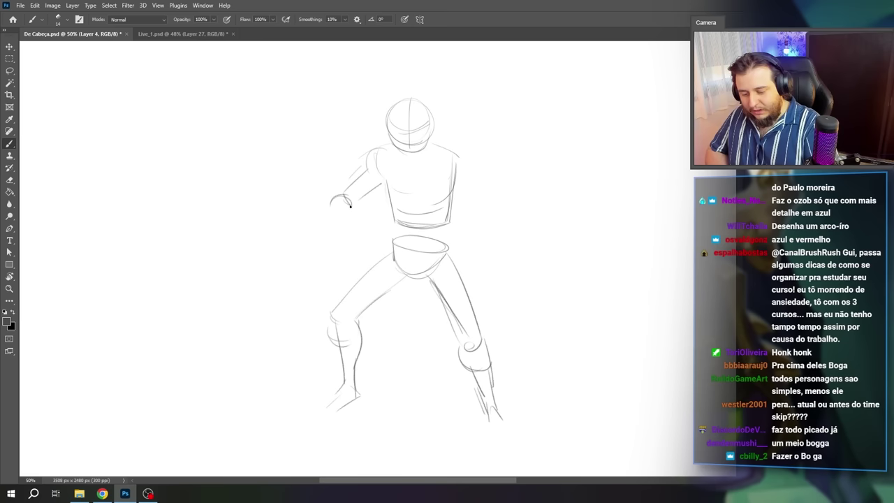
Step: Sketch the cut-off upper arm on the figure's left-hand side, with a detached forearm and round palm floating beside it
{"action": "key", "text": "e"}
{"action": "key", "text": "b"}
{"action": "mouse_move", "coordinate": [354, 192]}
{"action": "left_mouse_down"}
{"action": "mouse_move", "coordinate": [359, 199]}
{"action": "mouse_move", "coordinate": [308, 183]}
{"action": "left_mouse_up"}
{"action": "key", "text": "e"}
{"action": "key", "text": "b"}
{"action": "left_click_drag", "start_coordinate": [316, 192], "coordinate": [306, 211]}
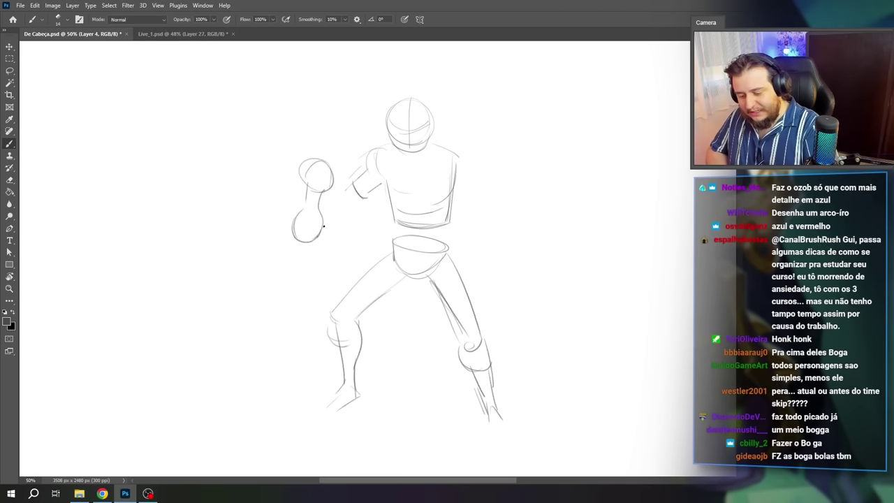
Step: Sketch the other floating forearm and palm, and add long knife blades fanning out from both hands
{"action": "left_click_drag", "start_coordinate": [323, 226], "coordinate": [319, 236]}
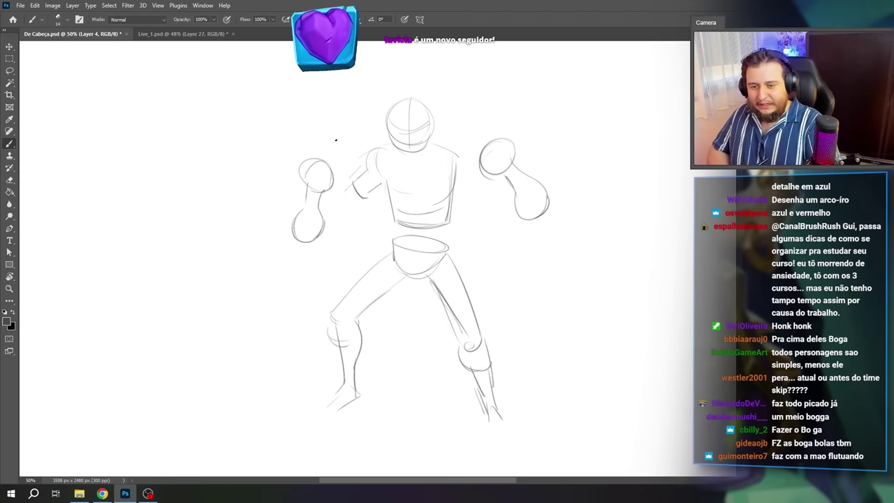
{"action": "mouse_move", "coordinate": [302, 159]}
{"action": "left_mouse_down"}
{"action": "mouse_move", "coordinate": [314, 162]}
{"action": "mouse_move", "coordinate": [341, 140]}
{"action": "mouse_move", "coordinate": [329, 179]}
{"action": "left_mouse_up"}
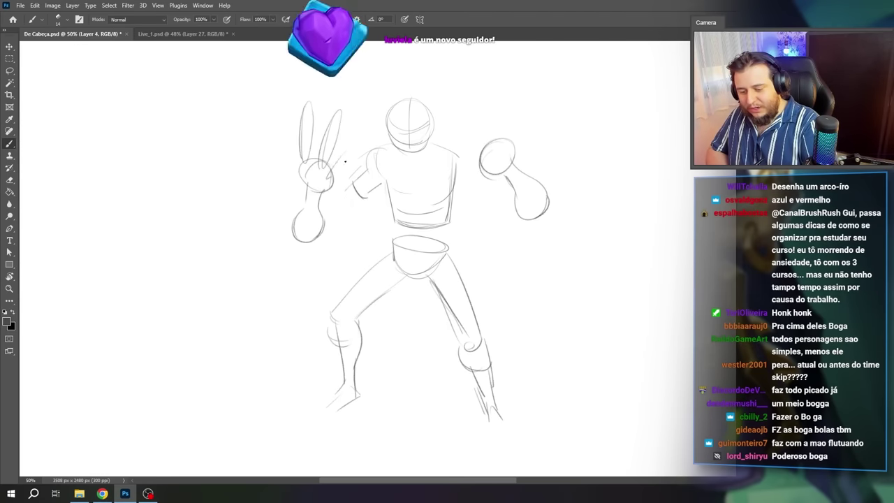
{"action": "left_click_drag", "start_coordinate": [362, 136], "coordinate": [336, 162]}
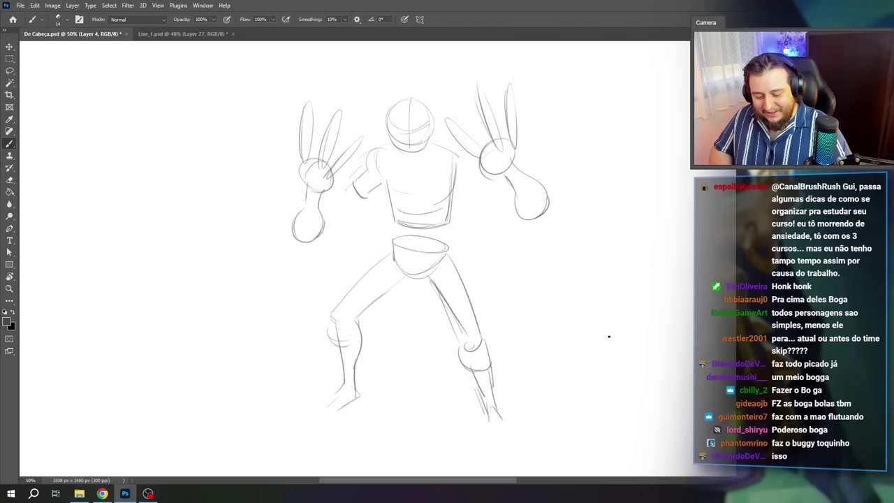
{"action": "left_click_drag", "start_coordinate": [576, 368], "coordinate": [591, 385]}
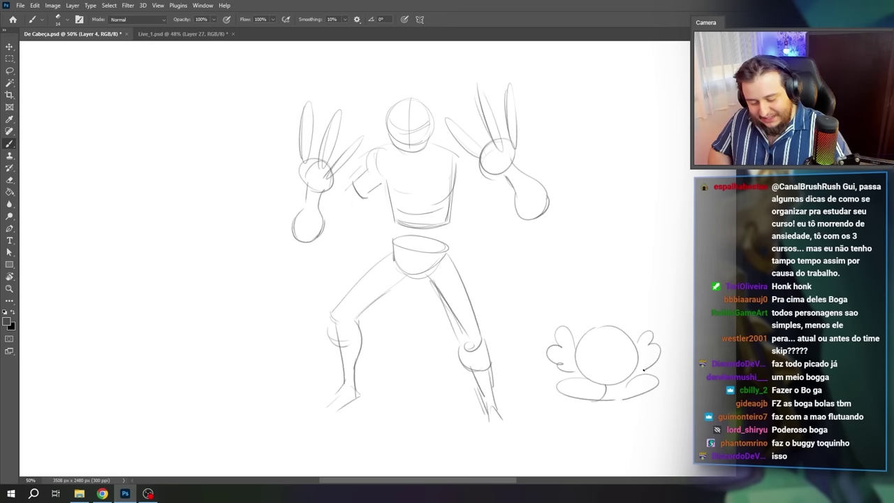
{"action": "key", "text": "l"}
{"action": "left_click_drag", "start_coordinate": [631, 300], "coordinate": [633, 327]}
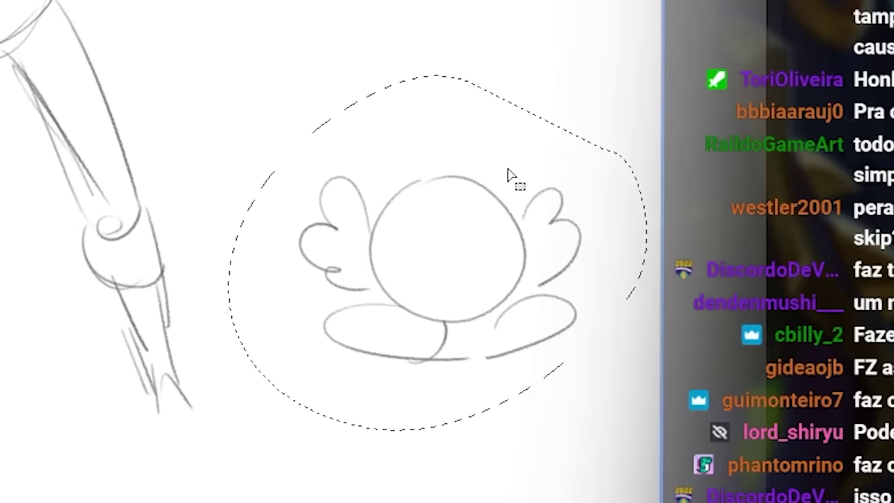
{"action": "key", "text": "Delete"}
{"action": "key", "text": "ctrl+d"}
Step: Sketch large rounded clown shoes on both feet and a cut-off upper arm below the second shoulder
{"action": "key", "text": "b"}
{"action": "left_click_drag", "start_coordinate": [328, 401], "coordinate": [362, 404]}
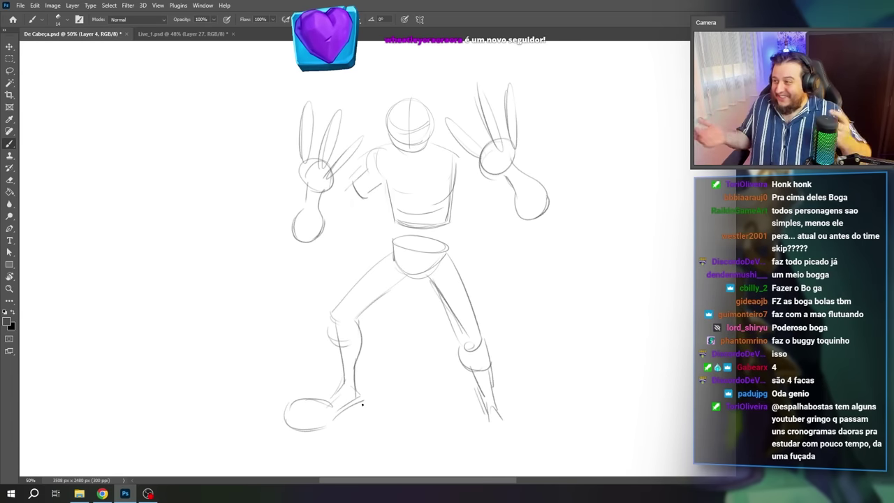
{"action": "mouse_move", "coordinate": [506, 398]}
{"action": "left_mouse_down"}
{"action": "mouse_move", "coordinate": [517, 361]}
{"action": "mouse_move", "coordinate": [501, 390]}
{"action": "left_mouse_up"}
{"action": "mouse_move", "coordinate": [500, 390]}
{"action": "left_mouse_down"}
{"action": "mouse_move", "coordinate": [507, 420]}
{"action": "mouse_move", "coordinate": [543, 397]}
{"action": "mouse_move", "coordinate": [540, 413]}
{"action": "mouse_move", "coordinate": [536, 387]}
{"action": "mouse_move", "coordinate": [510, 363]}
{"action": "left_mouse_up"}
{"action": "left_click_drag", "start_coordinate": [535, 282], "coordinate": [554, 343]}
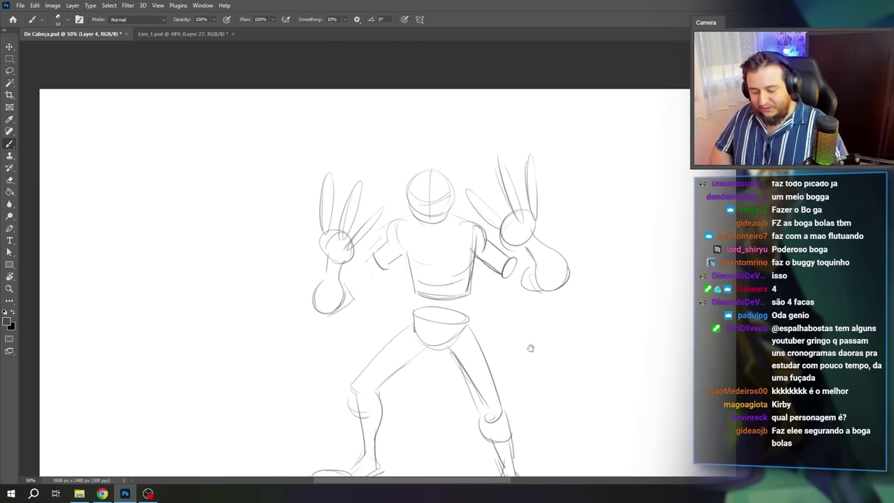
Step: Rotate the whole figure sketch slightly counterclockwise with Free Transform
{"action": "scroll", "coordinate": [538, 314], "scroll_direction": "down", "scroll_amount": 4}
{"action": "key", "text": "ctrl+t"}
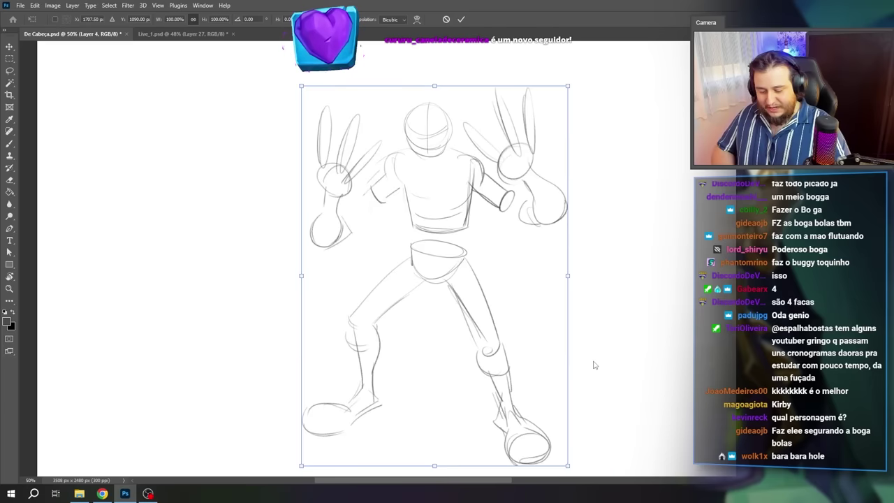
{"action": "left_click_drag", "start_coordinate": [575, 369], "coordinate": [584, 356]}
{"action": "key", "text": "Return"}
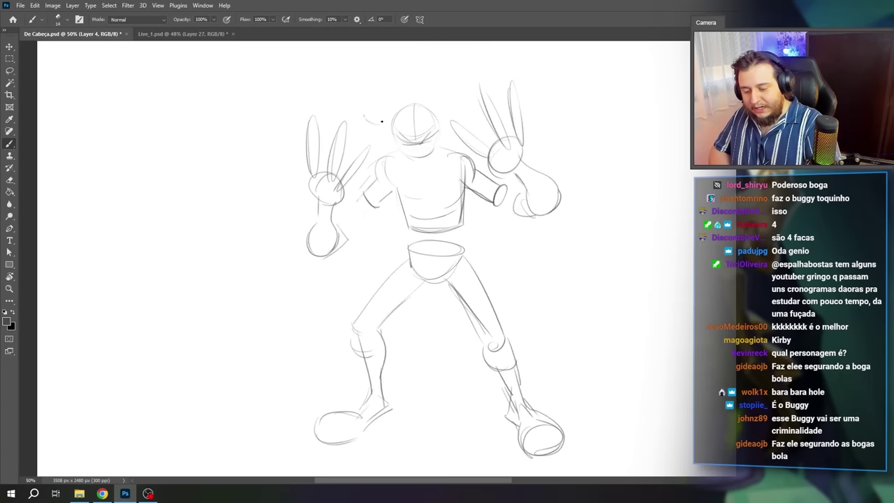
Step: Sketch a wide pirate hat with curled brim ends over the head, and undo the last stray stroke
{"action": "left_click_drag", "start_coordinate": [470, 114], "coordinate": [362, 118]}
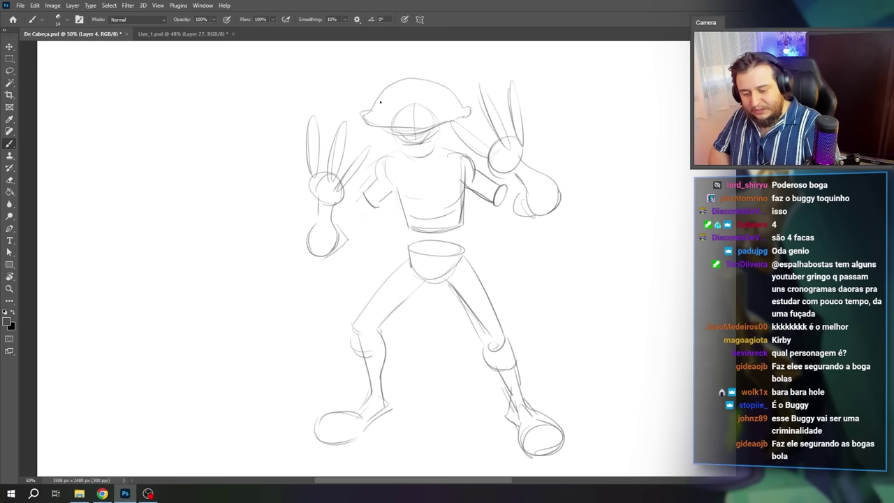
{"action": "left_click_drag", "start_coordinate": [443, 83], "coordinate": [388, 91]}
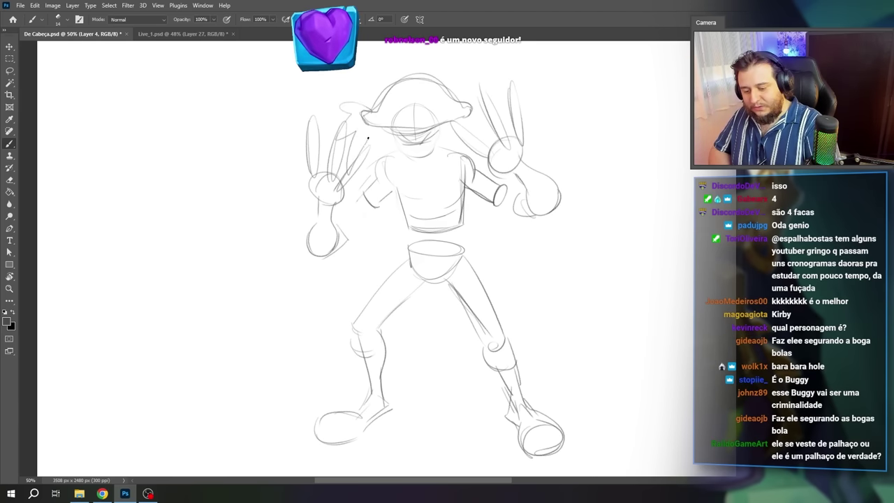
{"action": "key", "text": "ctrl+z"}
Step: Sketch long hair tufts under the hat and a draped coat flowing behind the arms and legs, plus a waist sash
{"action": "mouse_move", "coordinate": [369, 112]}
{"action": "left_mouse_down"}
{"action": "mouse_move", "coordinate": [350, 155]}
{"action": "mouse_move", "coordinate": [377, 160]}
{"action": "left_mouse_up"}
{"action": "mouse_move", "coordinate": [459, 99]}
{"action": "left_mouse_down"}
{"action": "mouse_move", "coordinate": [484, 105]}
{"action": "mouse_move", "coordinate": [489, 155]}
{"action": "left_mouse_up"}
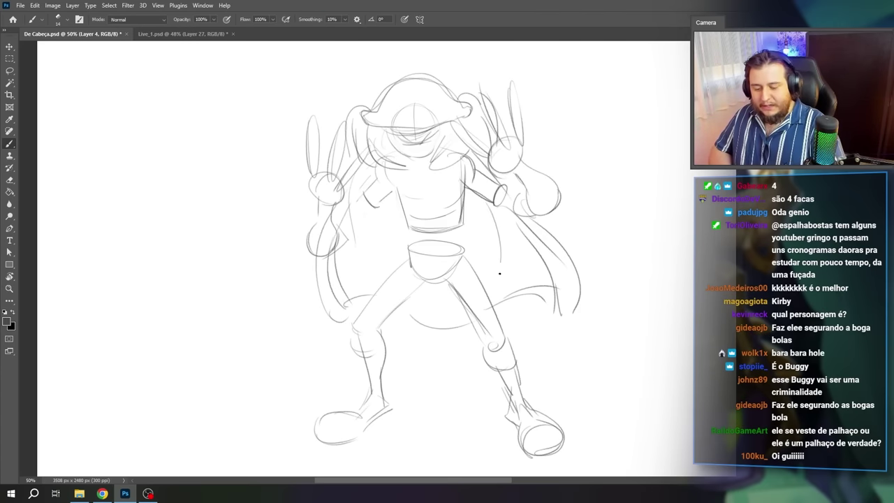
{"action": "left_click_drag", "start_coordinate": [531, 281], "coordinate": [545, 217]}
{"action": "left_click_drag", "start_coordinate": [541, 255], "coordinate": [499, 260]}
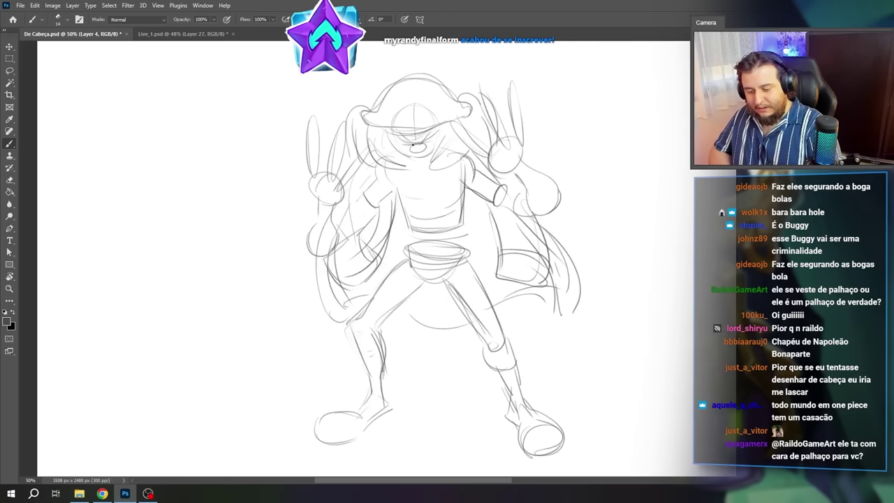
Step: Rough in the clown's face with a round nose, wide grin, angry eyes, ears and crossed forehead lines
{"action": "mouse_move", "coordinate": [404, 151]}
{"action": "left_mouse_down"}
{"action": "mouse_move", "coordinate": [433, 145]}
{"action": "mouse_move", "coordinate": [410, 161]}
{"action": "mouse_move", "coordinate": [433, 150]}
{"action": "mouse_move", "coordinate": [418, 165]}
{"action": "left_mouse_up"}
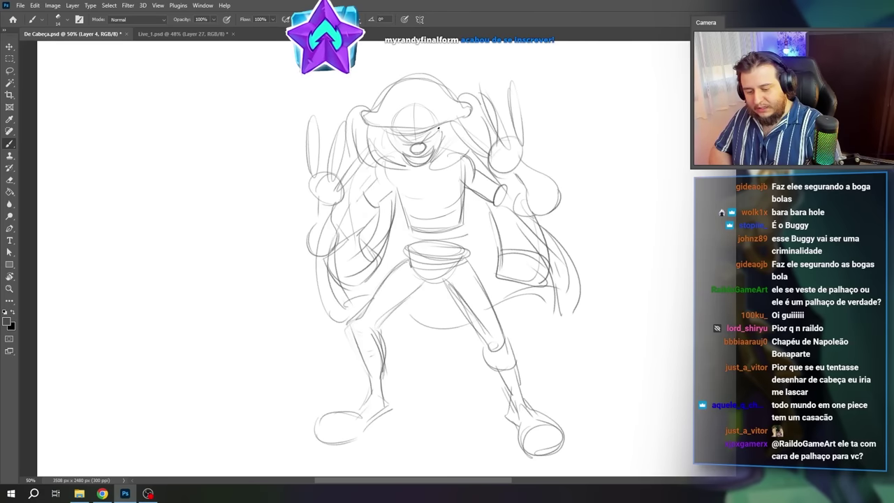
{"action": "mouse_move", "coordinate": [391, 135]}
{"action": "left_mouse_down"}
{"action": "mouse_move", "coordinate": [426, 127]}
{"action": "mouse_move", "coordinate": [407, 142]}
{"action": "mouse_move", "coordinate": [416, 142]}
{"action": "mouse_move", "coordinate": [400, 138]}
{"action": "mouse_move", "coordinate": [428, 135]}
{"action": "mouse_move", "coordinate": [403, 144]}
{"action": "mouse_move", "coordinate": [425, 170]}
{"action": "mouse_move", "coordinate": [441, 151]}
{"action": "mouse_move", "coordinate": [415, 173]}
{"action": "left_mouse_up"}
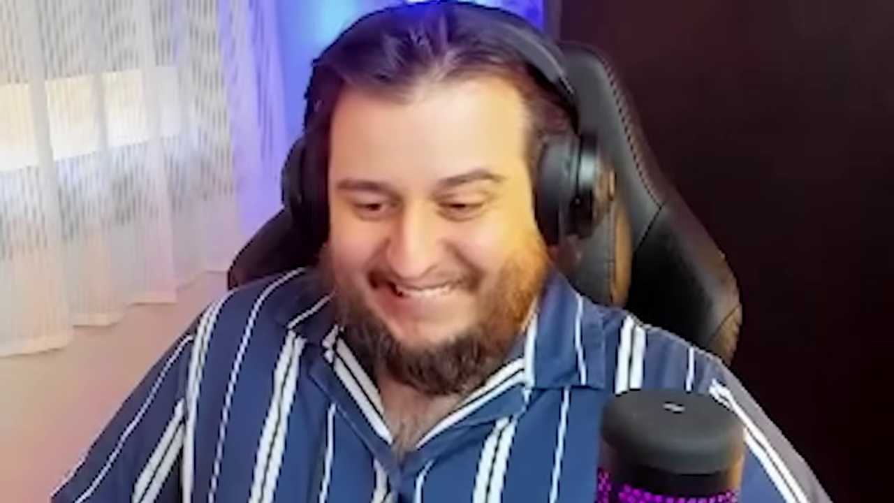
Step: Add a new layer for the clean drawing and prepare the Lápis de Rascunho brush with black
{"action": "key", "text": "ctrl+shift+alt+n"}
{"action": "scroll", "coordinate": [394, 198], "scroll_direction": "up", "scroll_amount": 3}
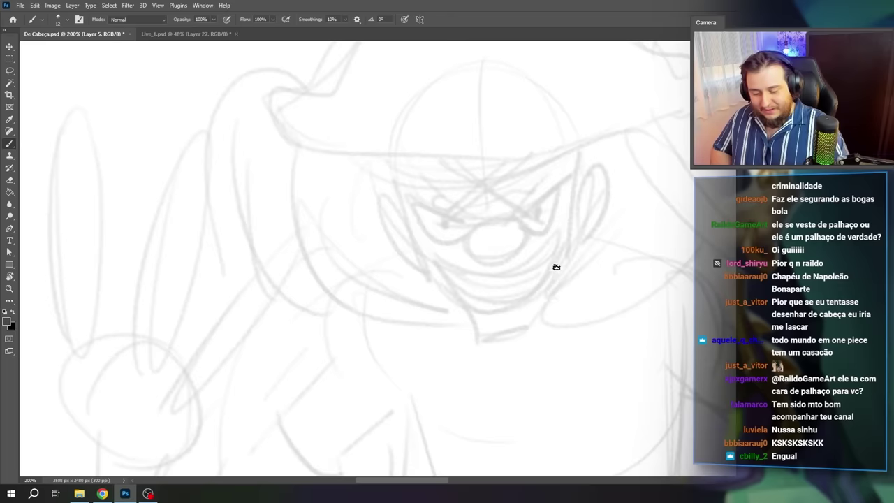
{"action": "right_click", "coordinate": [556, 266]}
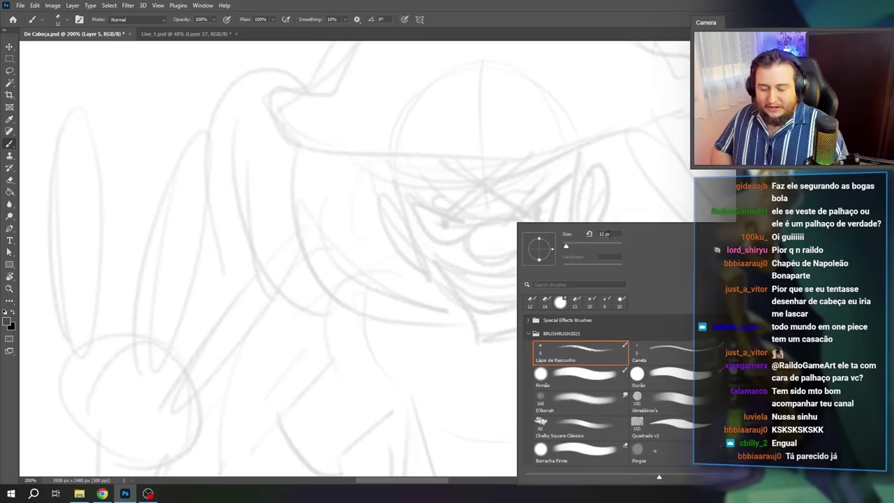
{"action": "left_click", "coordinate": [471, 350]}
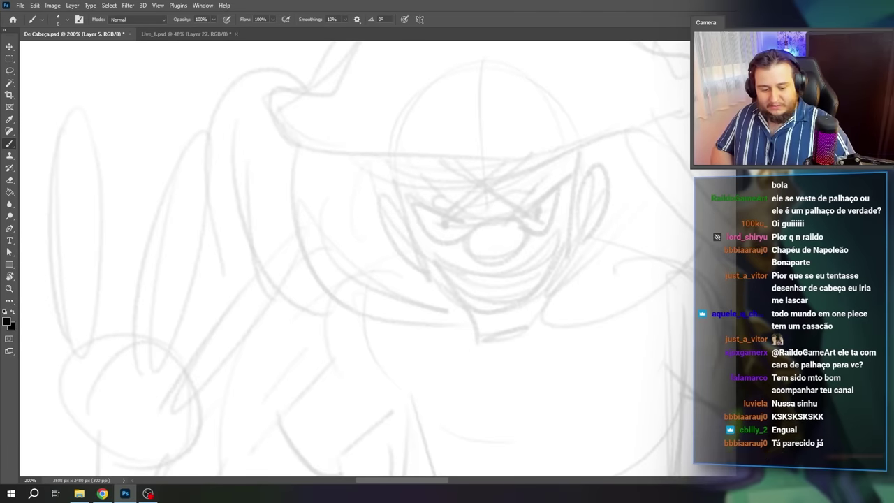
Step: Draw the clown's angry slanted brow lines and narrow pointed eyes with small pupils over the faded sketch
{"action": "left_click_drag", "start_coordinate": [476, 222], "coordinate": [563, 180]}
{"action": "left_click_drag", "start_coordinate": [417, 199], "coordinate": [477, 223]}
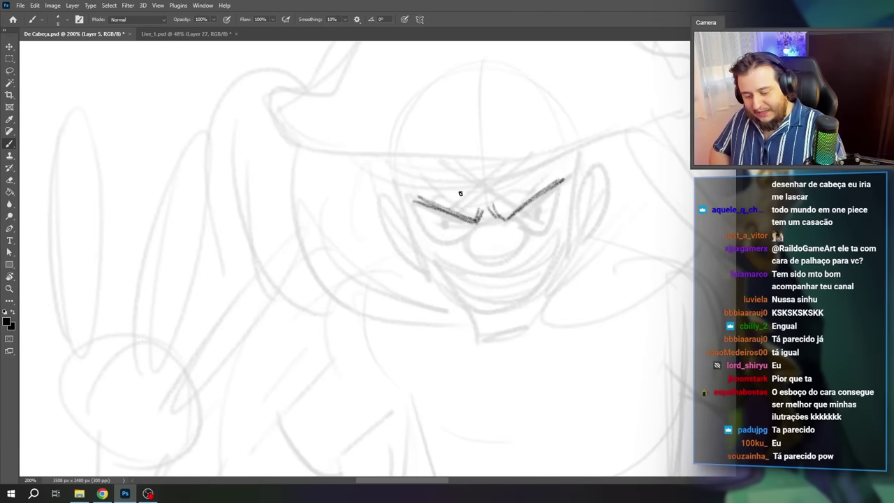
{"action": "key", "text": "e"}
{"action": "key", "text": "b"}
{"action": "mouse_move", "coordinate": [423, 207]}
{"action": "left_mouse_down"}
{"action": "mouse_move", "coordinate": [468, 224]}
{"action": "mouse_move", "coordinate": [428, 209]}
{"action": "left_mouse_up"}
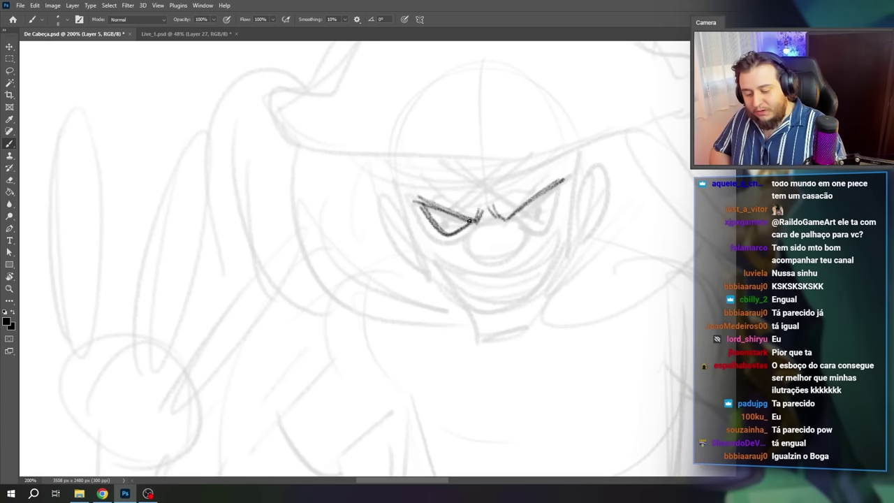
{"action": "left_click_drag", "start_coordinate": [561, 183], "coordinate": [537, 223]}
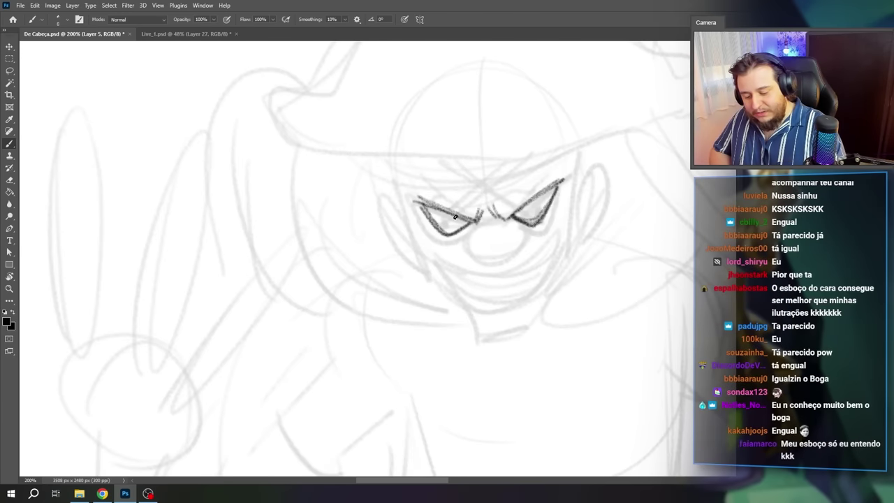
{"action": "left_click_drag", "start_coordinate": [464, 229], "coordinate": [442, 239]}
{"action": "left_click_drag", "start_coordinate": [530, 201], "coordinate": [530, 208]}
Step: Draw the round nose, angular face outline, both ears and the cheek creases beside the nose
{"action": "mouse_move", "coordinate": [422, 205]}
{"action": "left_mouse_down"}
{"action": "mouse_move", "coordinate": [445, 232]}
{"action": "mouse_move", "coordinate": [472, 223]}
{"action": "mouse_move", "coordinate": [520, 237]}
{"action": "mouse_move", "coordinate": [495, 262]}
{"action": "mouse_move", "coordinate": [487, 229]}
{"action": "left_mouse_up"}
{"action": "mouse_move", "coordinate": [404, 190]}
{"action": "left_mouse_down"}
{"action": "mouse_move", "coordinate": [482, 327]}
{"action": "mouse_move", "coordinate": [574, 174]}
{"action": "mouse_move", "coordinate": [569, 269]}
{"action": "left_mouse_up"}
{"action": "mouse_move", "coordinate": [390, 179]}
{"action": "left_mouse_down"}
{"action": "mouse_move", "coordinate": [377, 209]}
{"action": "mouse_move", "coordinate": [410, 242]}
{"action": "mouse_move", "coordinate": [394, 212]}
{"action": "mouse_move", "coordinate": [403, 237]}
{"action": "left_mouse_up"}
{"action": "mouse_move", "coordinate": [524, 239]}
{"action": "left_mouse_down"}
{"action": "mouse_move", "coordinate": [556, 248]}
{"action": "mouse_move", "coordinate": [539, 256]}
{"action": "mouse_move", "coordinate": [553, 247]}
{"action": "left_mouse_up"}
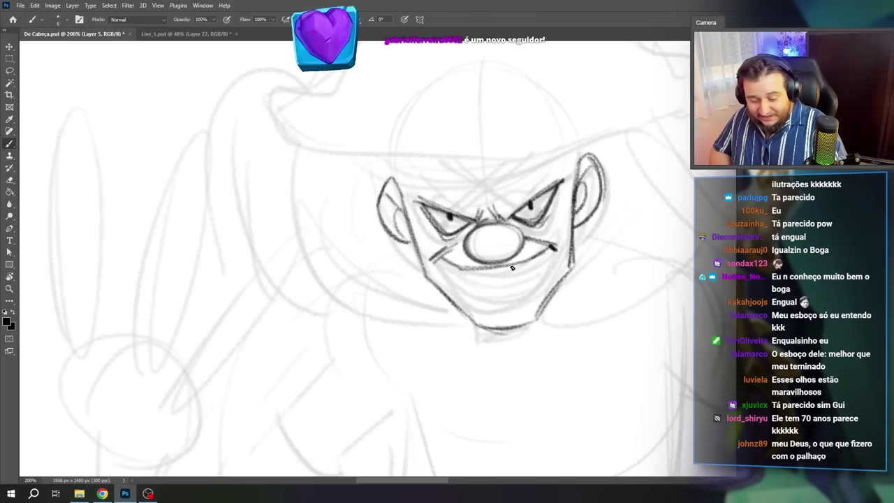
Step: Draw a wide open grin with a lower lip line, and fill it with jagged upper and lower teeth
{"action": "mouse_move", "coordinate": [442, 256]}
{"action": "left_mouse_down"}
{"action": "mouse_move", "coordinate": [479, 296]}
{"action": "mouse_move", "coordinate": [497, 297]}
{"action": "mouse_move", "coordinate": [553, 253]}
{"action": "left_mouse_up"}
{"action": "mouse_move", "coordinate": [555, 251]}
{"action": "left_mouse_down"}
{"action": "mouse_move", "coordinate": [513, 293]}
{"action": "mouse_move", "coordinate": [469, 292]}
{"action": "left_mouse_up"}
{"action": "left_click_drag", "start_coordinate": [470, 292], "coordinate": [549, 260]}
{"action": "key", "text": "e"}
{"action": "mouse_move", "coordinate": [486, 306]}
{"action": "left_mouse_down"}
{"action": "mouse_move", "coordinate": [521, 293]}
{"action": "mouse_move", "coordinate": [549, 261]}
{"action": "mouse_move", "coordinate": [475, 293]}
{"action": "mouse_move", "coordinate": [541, 287]}
{"action": "left_mouse_up"}
{"action": "key", "text": "b"}
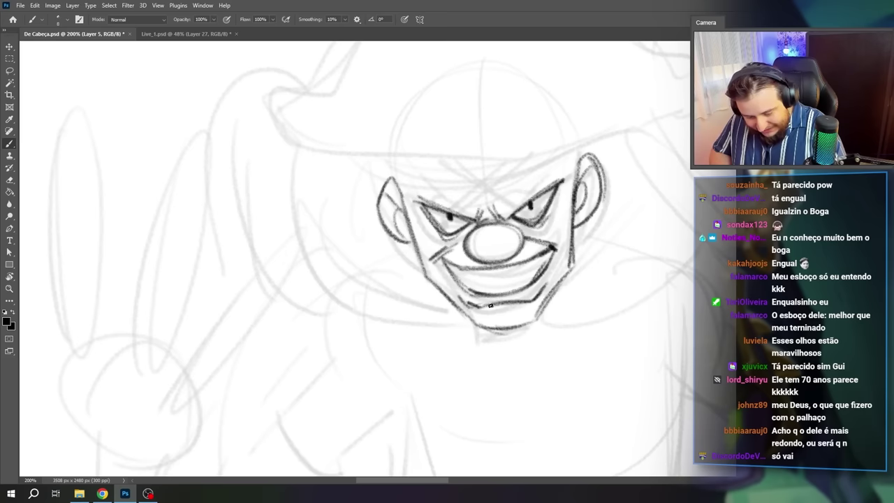
{"action": "left_click_drag", "start_coordinate": [475, 303], "coordinate": [529, 303]}
{"action": "mouse_move", "coordinate": [468, 259]}
{"action": "left_mouse_down"}
{"action": "mouse_move", "coordinate": [524, 266]}
{"action": "mouse_move", "coordinate": [540, 254]}
{"action": "left_mouse_up"}
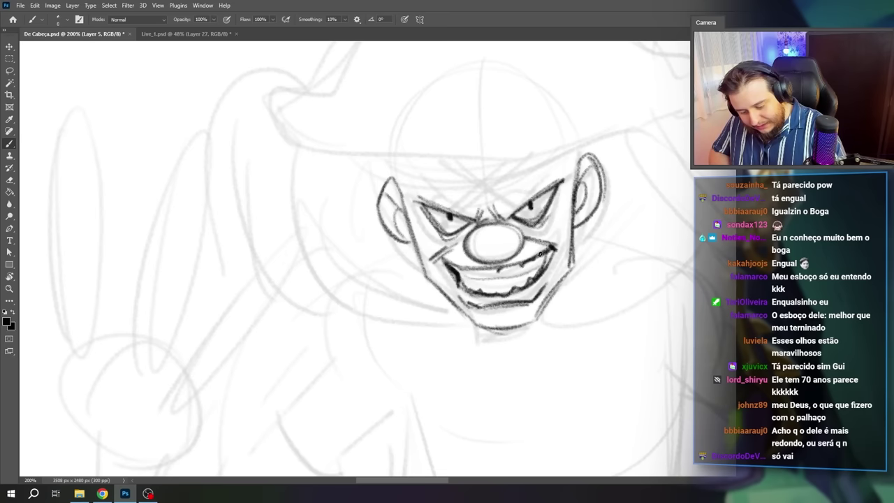
{"action": "left_click_drag", "start_coordinate": [479, 268], "coordinate": [459, 271]}
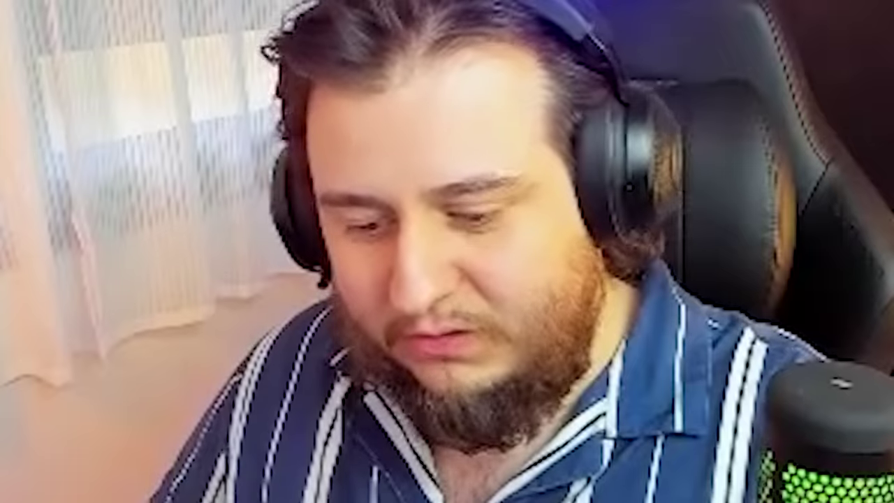
Step: Draw two crossed bones on the forehead and erase the overlapping lines where they meet
{"action": "mouse_move", "coordinate": [475, 199]}
{"action": "left_mouse_down"}
{"action": "mouse_move", "coordinate": [509, 167]}
{"action": "mouse_move", "coordinate": [465, 186]}
{"action": "left_mouse_up"}
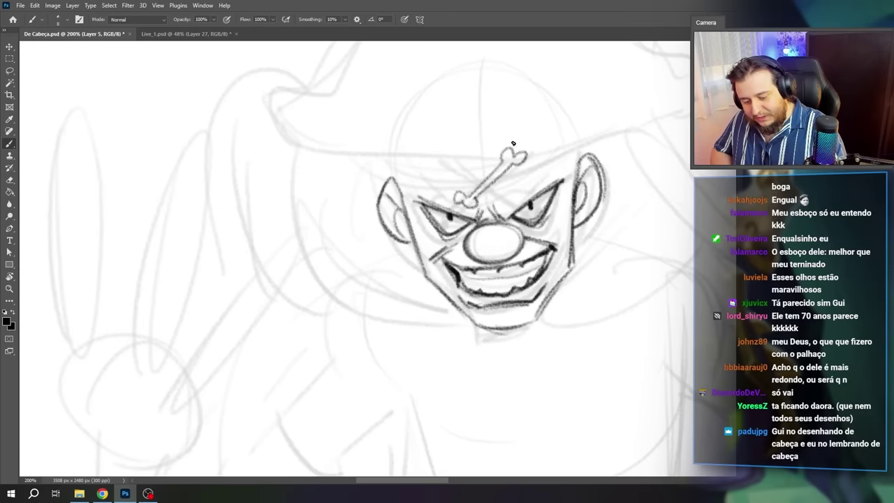
{"action": "key", "text": "e"}
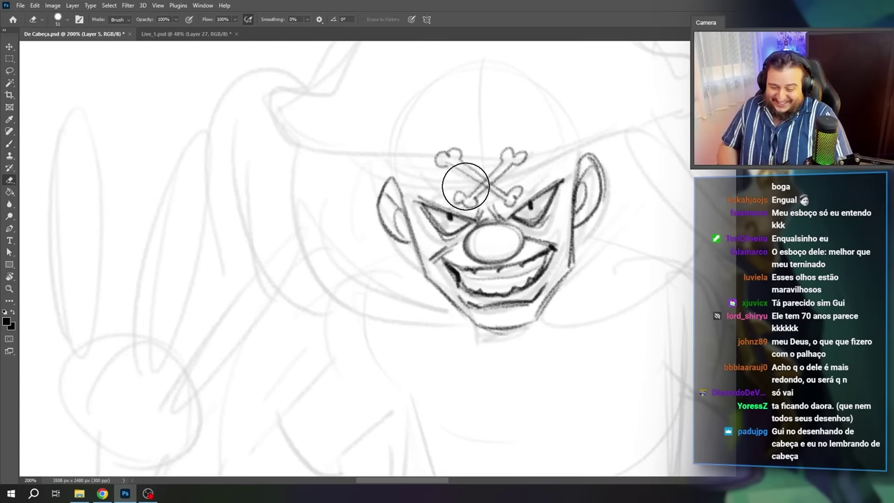
{"action": "right_click", "coordinate": [522, 180]}
{"action": "left_click", "coordinate": [544, 189]}
{"action": "left_click", "coordinate": [527, 154]}
{"action": "mouse_move", "coordinate": [489, 181]}
{"action": "left_mouse_down"}
{"action": "mouse_move", "coordinate": [477, 194]}
{"action": "mouse_move", "coordinate": [494, 186]}
{"action": "mouse_move", "coordinate": [499, 169]}
{"action": "left_mouse_up"}
Step: Erase the lines overlapping at the crossed bones' centre and draw a pointed makeup spike above each eye
{"action": "key", "text": "b"}
{"action": "key", "text": "e"}
{"action": "key", "text": "b"}
{"action": "left_click_drag", "start_coordinate": [541, 226], "coordinate": [557, 237]}
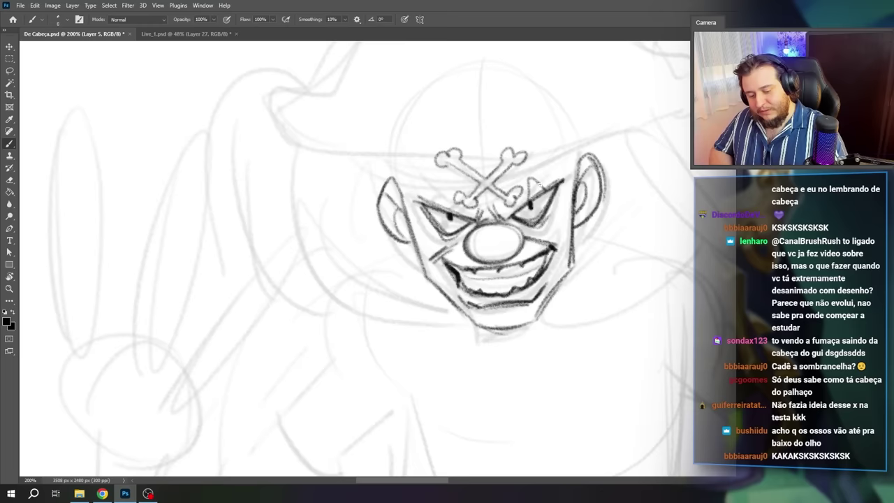
{"action": "left_click_drag", "start_coordinate": [539, 178], "coordinate": [528, 206]}
{"action": "mouse_move", "coordinate": [450, 185]}
{"action": "left_mouse_down"}
{"action": "mouse_move", "coordinate": [441, 211]}
{"action": "mouse_move", "coordinate": [445, 180]}
{"action": "left_mouse_up"}
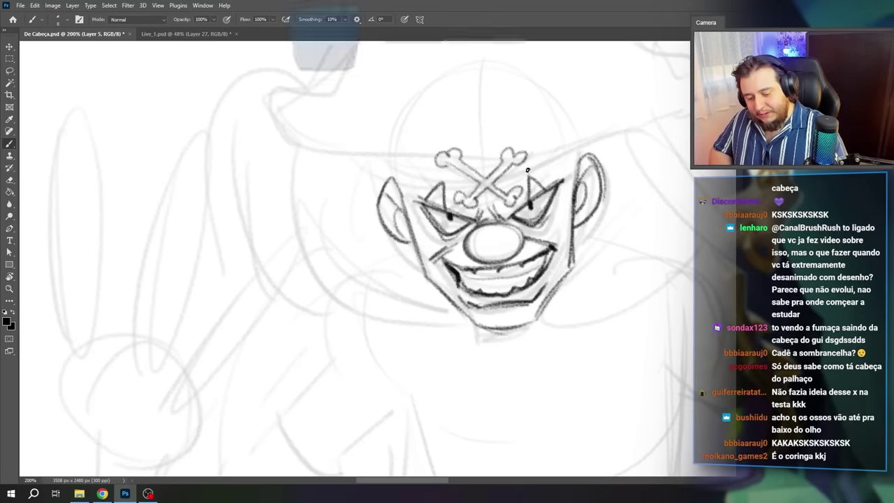
{"action": "left_click_drag", "start_coordinate": [528, 170], "coordinate": [543, 183]}
Step: Darken the slanted upper lines over both eyes with thick strokes
{"action": "left_click_drag", "start_coordinate": [510, 213], "coordinate": [560, 181]}
{"action": "left_click_drag", "start_coordinate": [426, 203], "coordinate": [468, 221]}
{"action": "left_click_drag", "start_coordinate": [526, 205], "coordinate": [570, 177]}
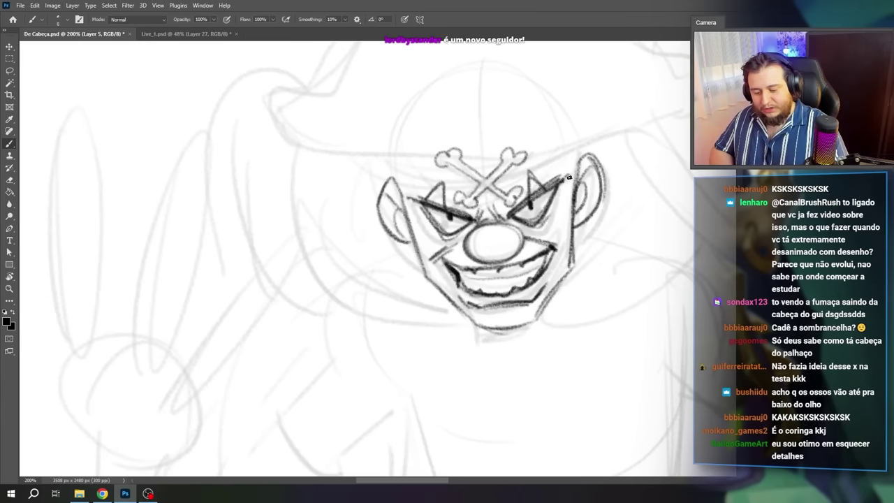
Step: Draw a bow-shaped scarf with a central knot under the chin and shade below the knot
{"action": "key", "text": "ctrl+minus"}
{"action": "key", "text": "ctrl+minus"}
{"action": "key", "text": "ctrl+plus"}
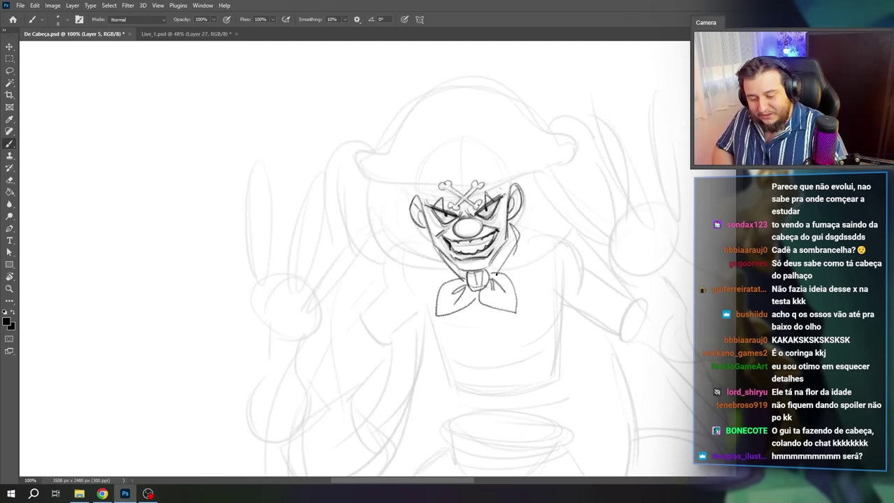
{"action": "left_click_drag", "start_coordinate": [496, 276], "coordinate": [478, 297]}
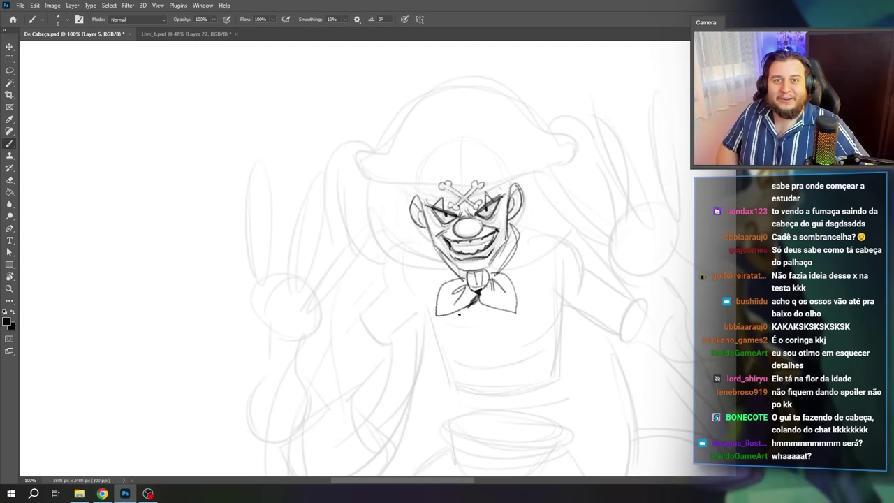
Step: Draw the jagged fur collar and hair lines around both sides of the head, and darken the neck lines beside the jaw
{"action": "left_click_drag", "start_coordinate": [522, 314], "coordinate": [532, 277]}
{"action": "left_click_drag", "start_coordinate": [475, 238], "coordinate": [508, 217]}
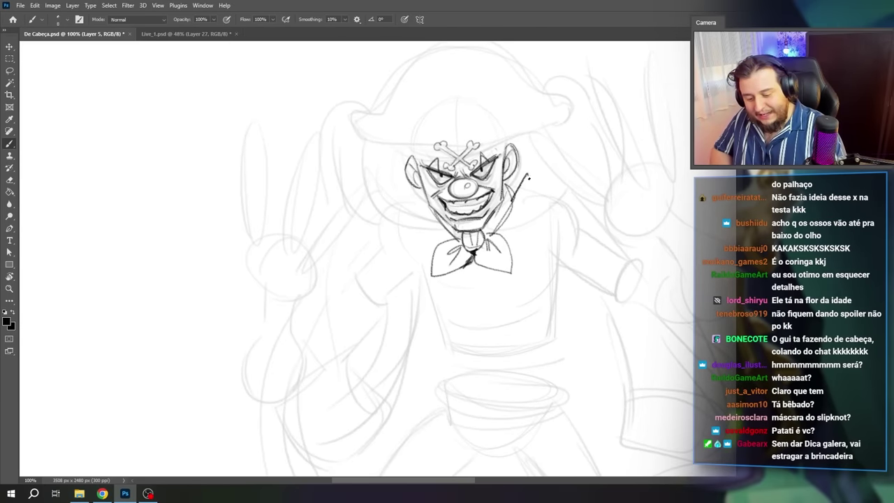
{"action": "left_click_drag", "start_coordinate": [531, 227], "coordinate": [572, 193]}
{"action": "left_click_drag", "start_coordinate": [422, 202], "coordinate": [402, 147]}
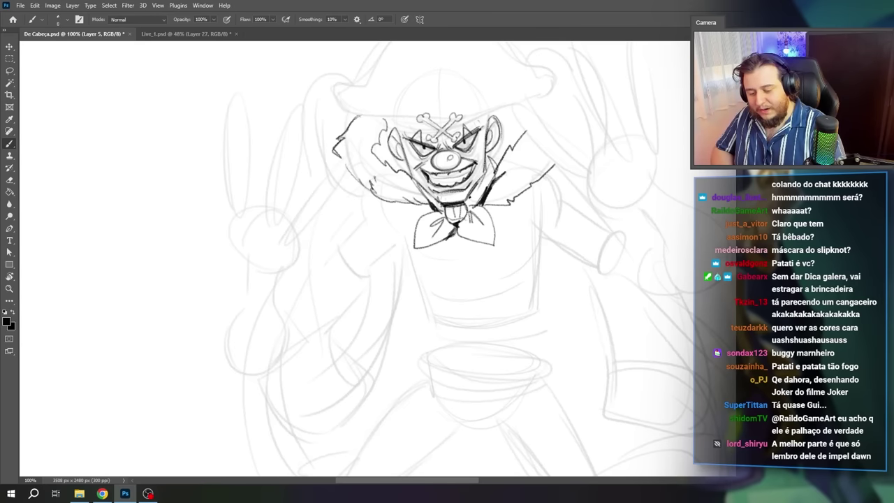
{"action": "left_click_drag", "start_coordinate": [488, 153], "coordinate": [483, 176]}
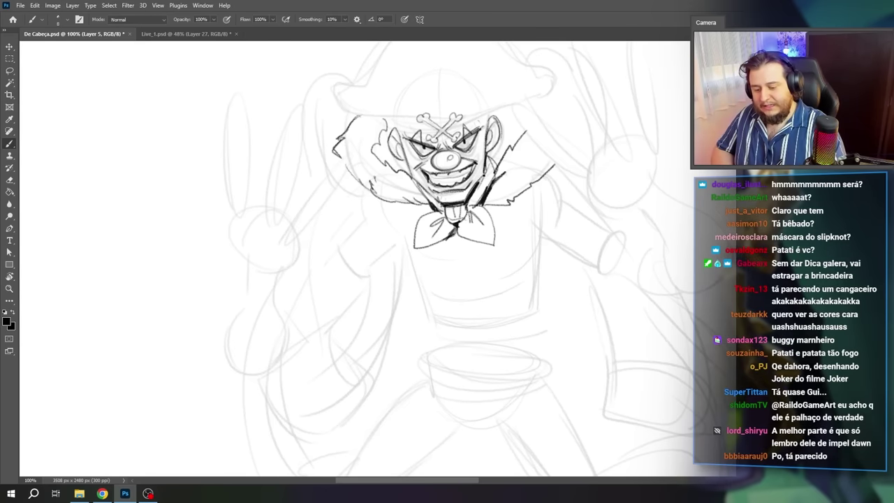
{"action": "left_click_drag", "start_coordinate": [406, 159], "coordinate": [409, 175]}
Step: Outline the floating torso and both cut-off upper arms, with a sleeve band and an open oval end on the extended arm
{"action": "key", "text": "ctrl+minus"}
{"action": "left_click_drag", "start_coordinate": [462, 330], "coordinate": [489, 305]}
{"action": "left_click_drag", "start_coordinate": [371, 199], "coordinate": [395, 195]}
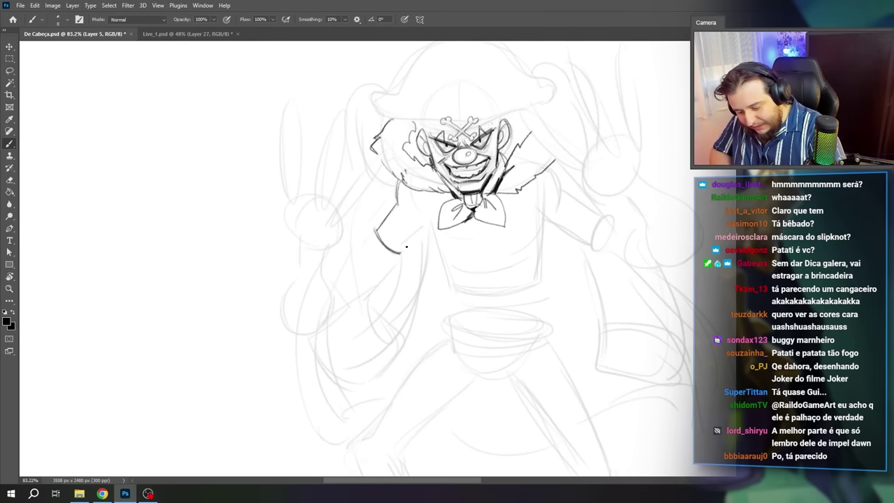
{"action": "left_click_drag", "start_coordinate": [428, 223], "coordinate": [451, 289]}
{"action": "left_click_drag", "start_coordinate": [542, 216], "coordinate": [536, 281]}
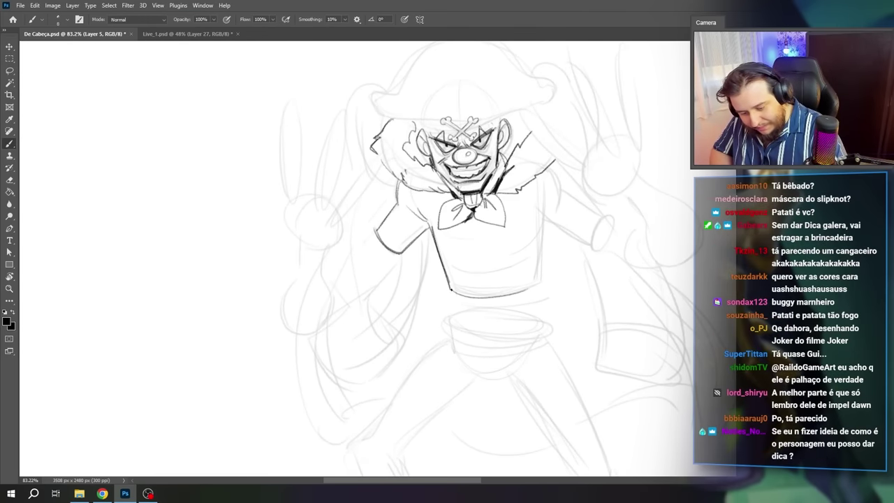
{"action": "left_click_drag", "start_coordinate": [452, 292], "coordinate": [531, 288]}
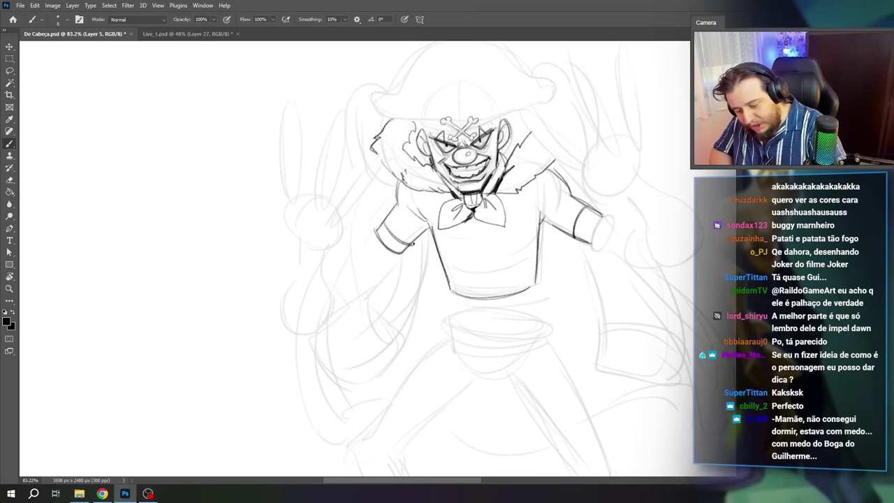
{"action": "left_click_drag", "start_coordinate": [573, 240], "coordinate": [596, 246]}
{"action": "left_click_drag", "start_coordinate": [598, 217], "coordinate": [603, 225]}
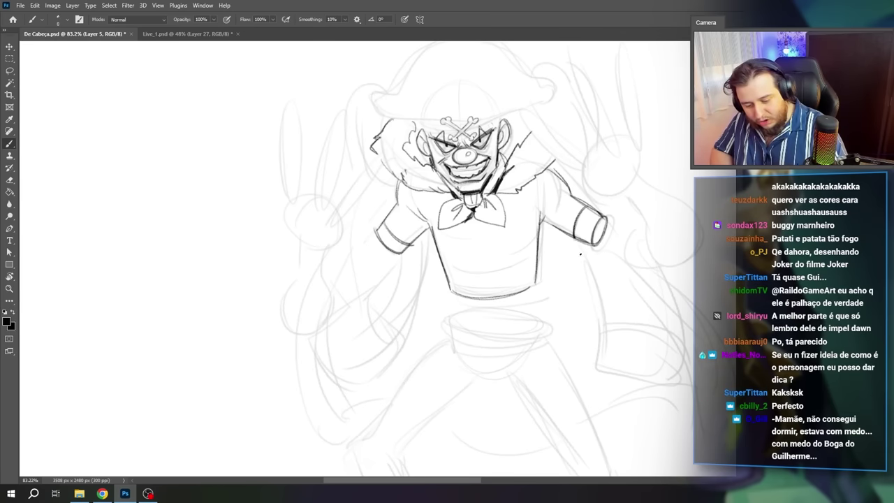
Step: Draw curved horizontal stripes across the shirt's torso and both sleeves
{"action": "left_click_drag", "start_coordinate": [448, 277], "coordinate": [506, 281]}
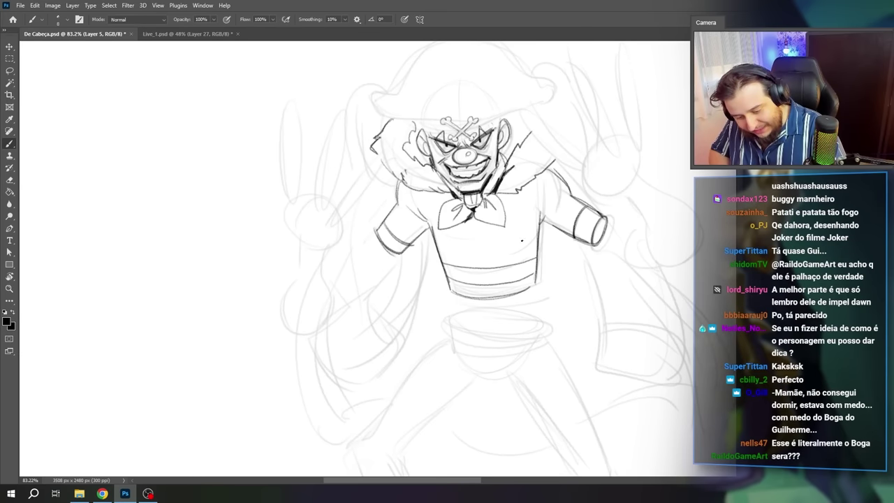
{"action": "left_click_drag", "start_coordinate": [438, 249], "coordinate": [538, 249]}
{"action": "left_click_drag", "start_coordinate": [434, 237], "coordinate": [539, 238]}
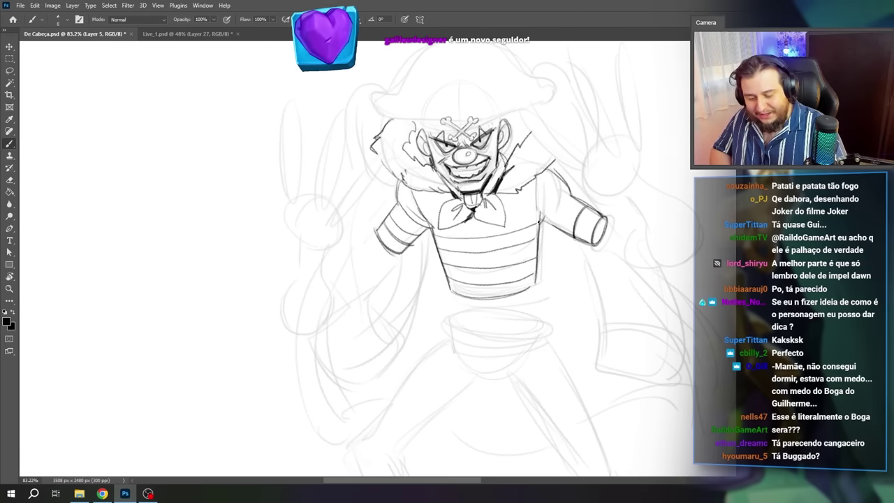
{"action": "left_click_drag", "start_coordinate": [556, 177], "coordinate": [542, 225]}
{"action": "left_click_drag", "start_coordinate": [417, 198], "coordinate": [447, 204]}
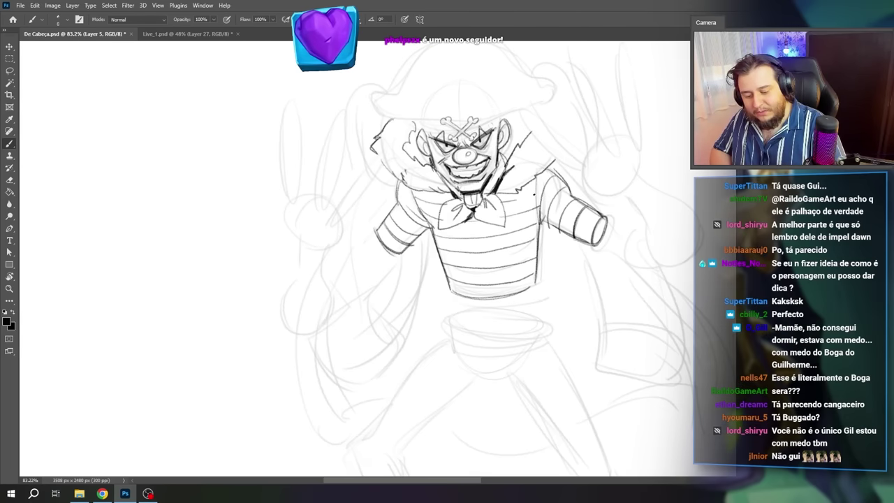
Step: Draw a clenched gloved fist with a rounded cuff over the sketched hand beside the bent arm
{"action": "key", "text": "ctrl+minus"}
{"action": "left_click_drag", "start_coordinate": [519, 361], "coordinate": [549, 366]}
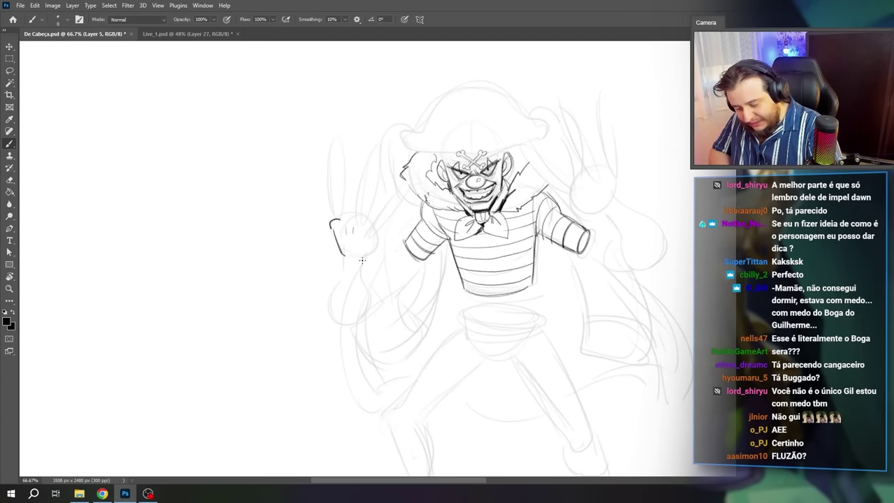
{"action": "left_click_drag", "start_coordinate": [362, 260], "coordinate": [344, 256]}
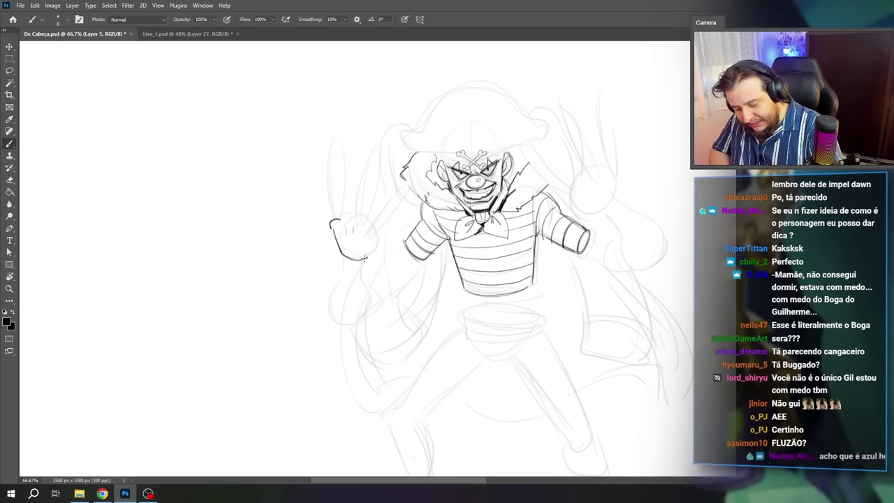
{"action": "key", "text": "e"}
{"action": "right_click", "coordinate": [430, 217]}
{"action": "left_click", "coordinate": [356, 273], "text": "ctrl"}
{"action": "key", "text": "b"}
{"action": "mouse_move", "coordinate": [337, 263]}
{"action": "left_mouse_down"}
{"action": "mouse_move", "coordinate": [371, 273]}
{"action": "mouse_move", "coordinate": [386, 262]}
{"action": "mouse_move", "coordinate": [461, 329]}
{"action": "left_mouse_up"}
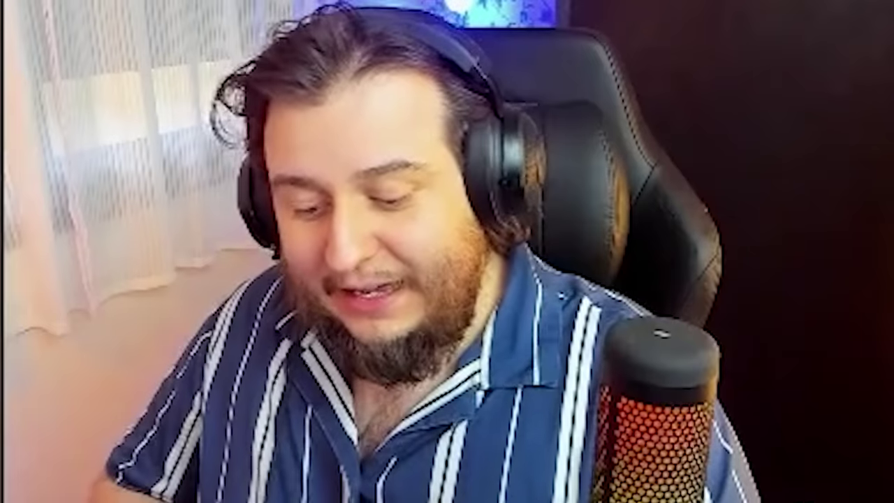
{"action": "left_click_drag", "start_coordinate": [460, 329], "coordinate": [517, 360]}
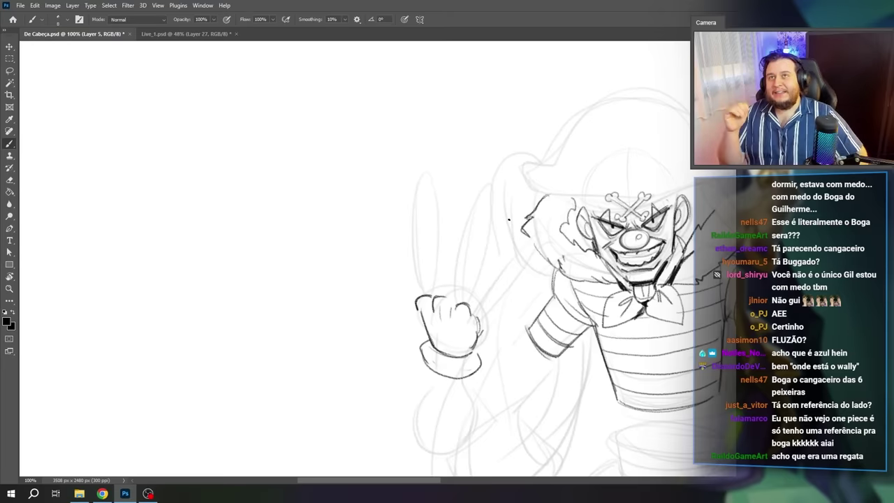
Step: Draw a reference knife in the empty space beside the figure, with a pointed blade, oval guard and banded handle
{"action": "left_click_drag", "start_coordinate": [302, 137], "coordinate": [302, 231]}
{"action": "left_click_drag", "start_coordinate": [296, 148], "coordinate": [286, 198]}
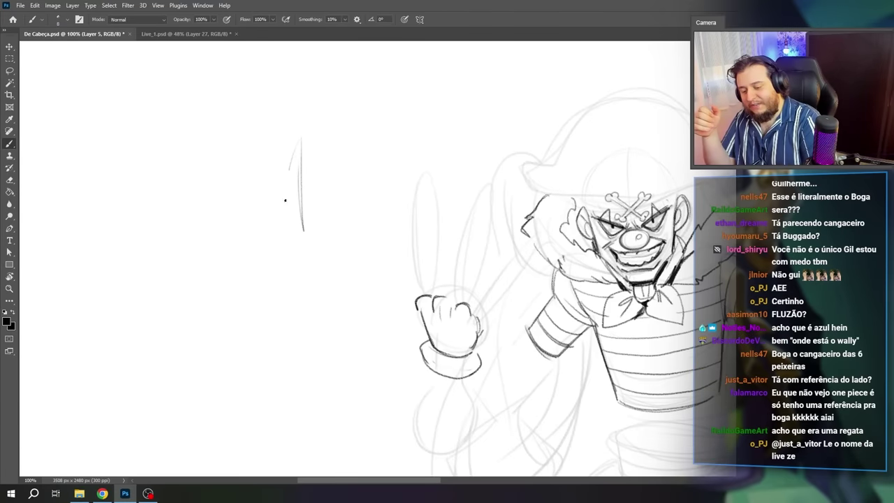
{"action": "left_click_drag", "start_coordinate": [310, 158], "coordinate": [318, 246]}
{"action": "left_click_drag", "start_coordinate": [288, 175], "coordinate": [285, 267]}
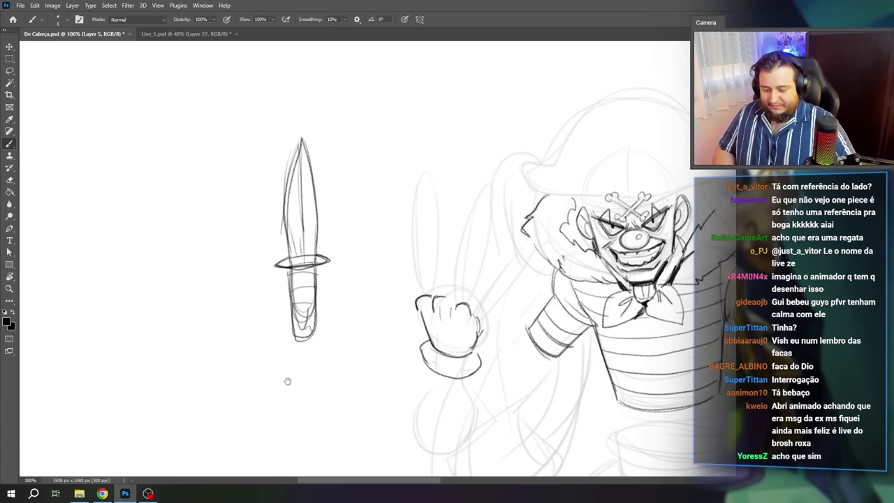
Step: Draw three long pointed blades fanning out from between the fingers of the gloved fist
{"action": "left_click_drag", "start_coordinate": [496, 332], "coordinate": [461, 311]}
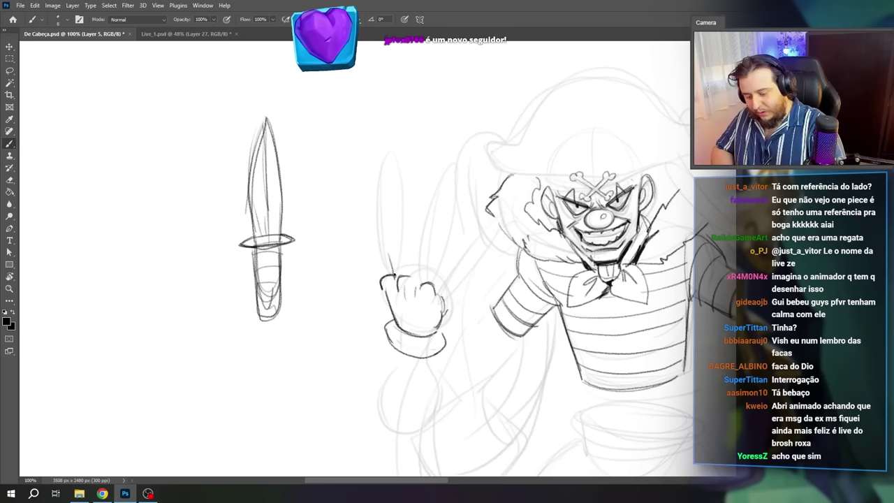
{"action": "mouse_move", "coordinate": [380, 134]}
{"action": "left_mouse_down"}
{"action": "mouse_move", "coordinate": [391, 276]}
{"action": "mouse_move", "coordinate": [405, 269]}
{"action": "mouse_move", "coordinate": [406, 250]}
{"action": "left_mouse_up"}
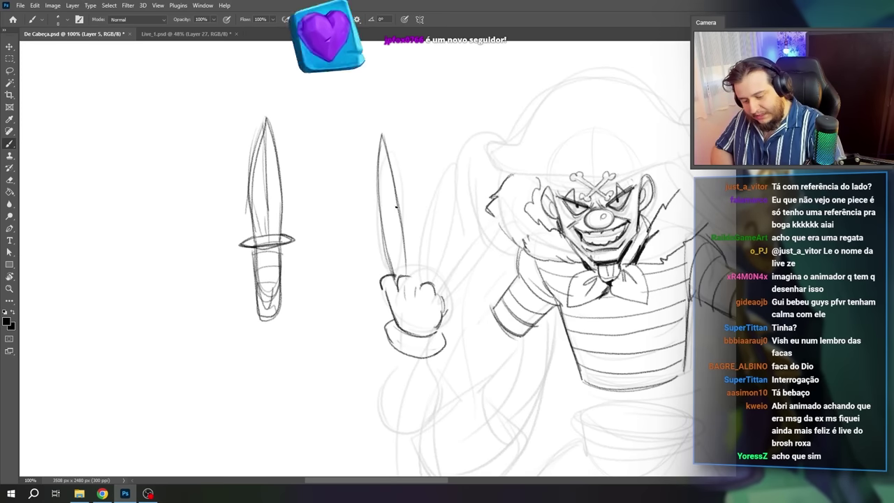
{"action": "left_click_drag", "start_coordinate": [432, 157], "coordinate": [411, 268]}
{"action": "left_click_drag", "start_coordinate": [434, 151], "coordinate": [410, 268]}
{"action": "left_click_drag", "start_coordinate": [434, 149], "coordinate": [428, 285]}
{"action": "left_click_drag", "start_coordinate": [472, 173], "coordinate": [435, 279]}
{"action": "left_click_drag", "start_coordinate": [473, 175], "coordinate": [451, 293]}
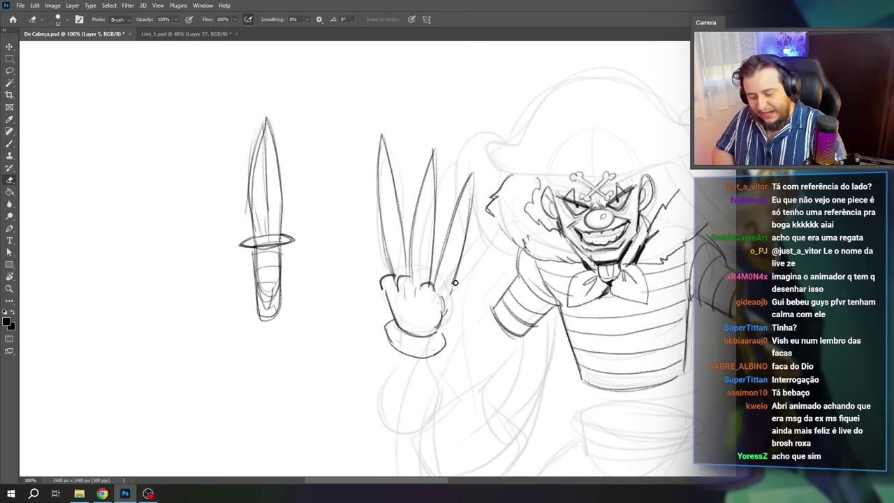
Step: Erase the blade lines overlapping the knuckles and redraw the finger and thumb contours with darker strokes
{"action": "key", "text": "e"}
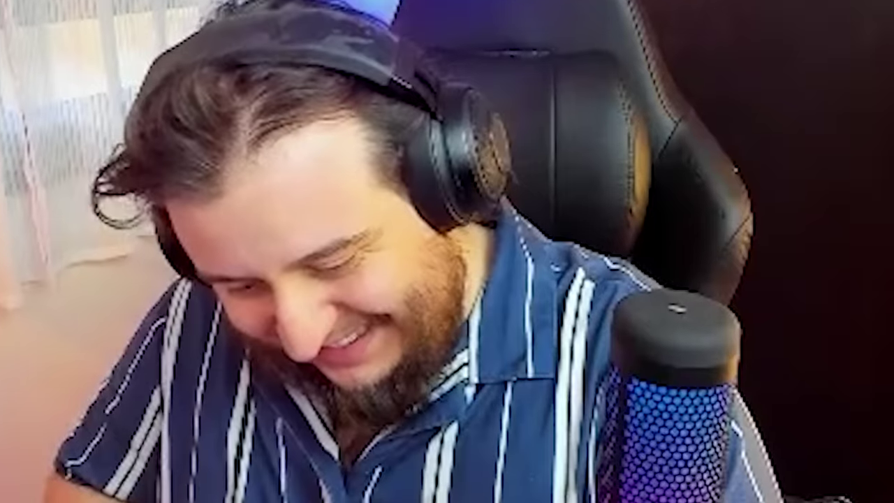
{"action": "left_click_drag", "start_coordinate": [412, 278], "coordinate": [439, 285]}
{"action": "key", "text": "b"}
{"action": "left_click_drag", "start_coordinate": [439, 282], "coordinate": [454, 304]}
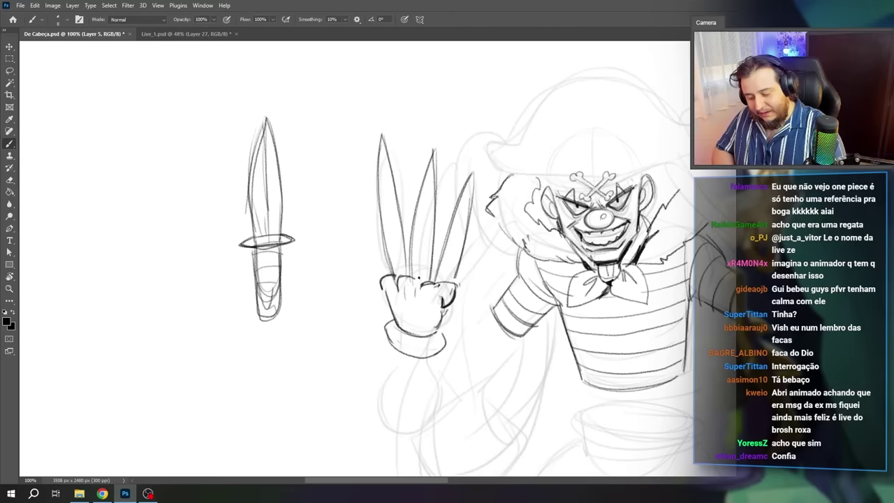
{"action": "key", "text": "e"}
{"action": "left_click_drag", "start_coordinate": [419, 277], "coordinate": [434, 275]}
{"action": "key", "text": "b"}
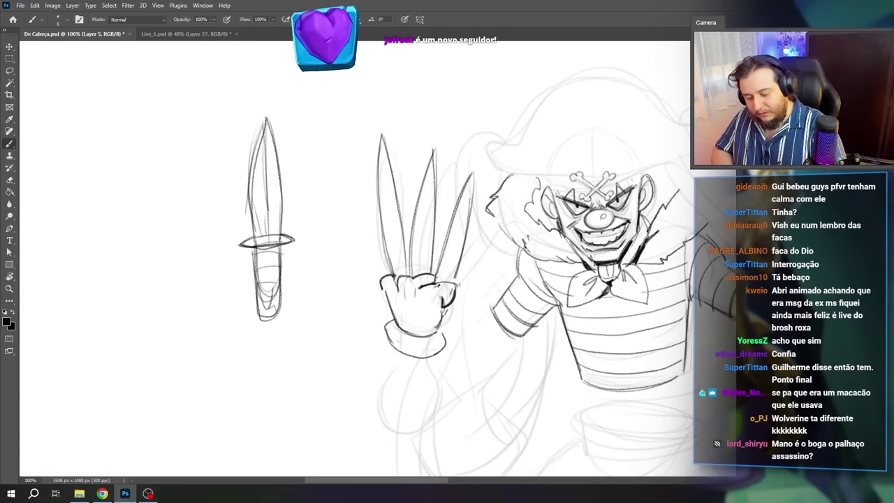
{"action": "key", "text": "e"}
{"action": "key", "text": "b"}
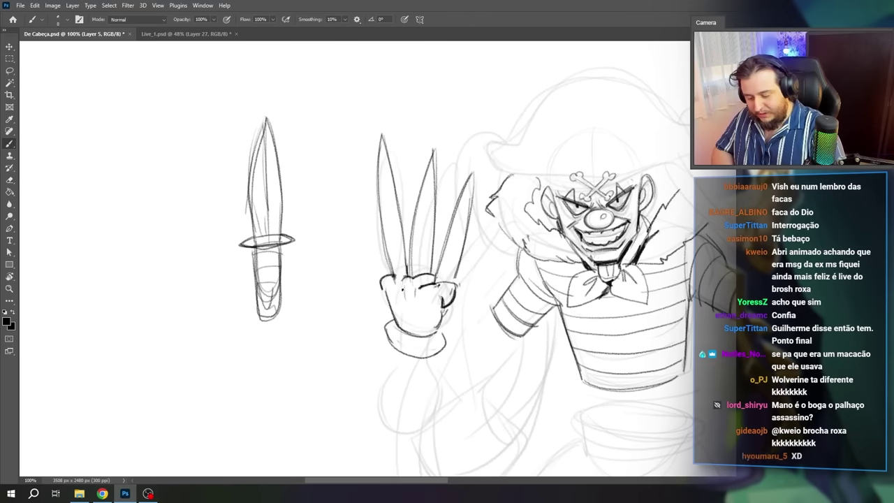
Step: Draw short knife handles rising from the fingers and mark the guard line across each of the three blades
{"action": "left_click_drag", "start_coordinate": [392, 278], "coordinate": [405, 289]}
{"action": "left_click_drag", "start_coordinate": [399, 276], "coordinate": [409, 271]}
{"action": "mouse_move", "coordinate": [383, 273]}
{"action": "left_mouse_down"}
{"action": "mouse_move", "coordinate": [407, 260]}
{"action": "mouse_move", "coordinate": [404, 246]}
{"action": "left_mouse_up"}
{"action": "left_click_drag", "start_coordinate": [413, 252], "coordinate": [431, 255]}
{"action": "key", "text": "ctrl+z"}
{"action": "key", "text": "ctrl+z"}
{"action": "left_click_drag", "start_coordinate": [440, 261], "coordinate": [462, 265]}
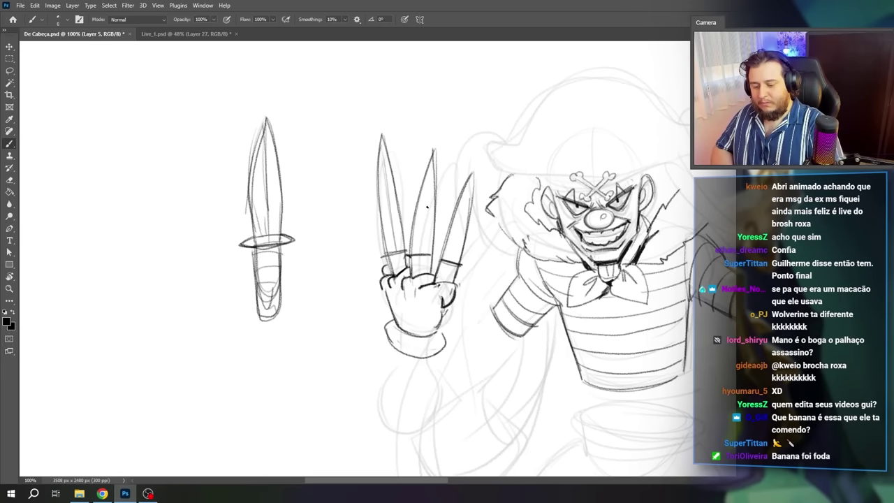
Step: Add centre ridges to the blades, turn the guard lines into ovals, and erase the lines crossing them
{"action": "left_click_drag", "start_coordinate": [429, 186], "coordinate": [420, 257]}
{"action": "left_click_drag", "start_coordinate": [431, 169], "coordinate": [422, 242]}
{"action": "left_click_drag", "start_coordinate": [380, 261], "coordinate": [405, 255]}
{"action": "left_click_drag", "start_coordinate": [408, 260], "coordinate": [431, 260]}
{"action": "key", "text": "e"}
{"action": "key", "text": "b"}
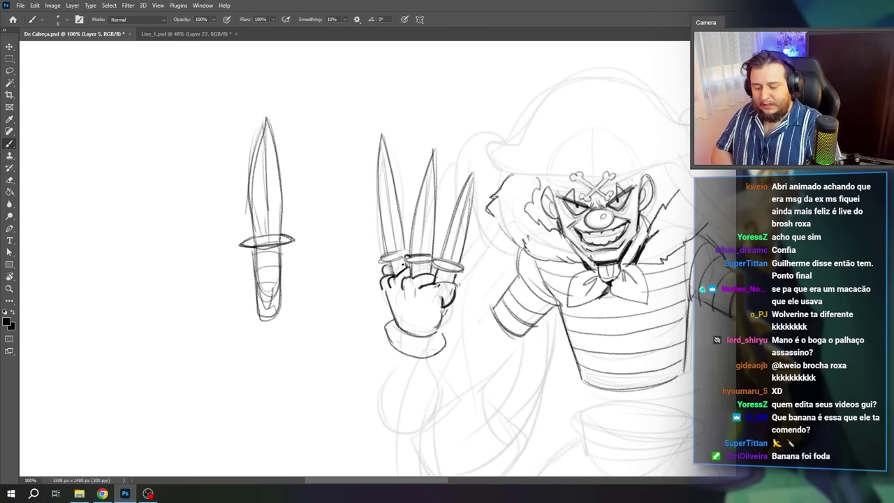
{"action": "key", "text": "e"}
{"action": "left_click_drag", "start_coordinate": [386, 230], "coordinate": [388, 254]}
{"action": "key", "text": "b"}
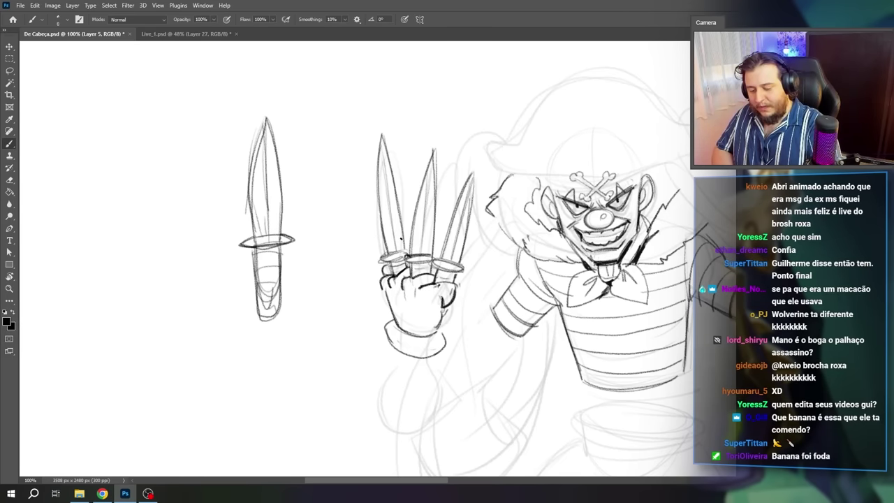
Step: Redraw the lower blade edges down to the guards and erase the stray lines around the three knives
{"action": "key", "text": "e"}
{"action": "key", "text": "b"}
{"action": "left_click_drag", "start_coordinate": [400, 222], "coordinate": [403, 250]}
{"action": "left_click_drag", "start_coordinate": [415, 223], "coordinate": [412, 253]}
{"action": "mouse_move", "coordinate": [436, 221]}
{"action": "left_mouse_down"}
{"action": "mouse_move", "coordinate": [429, 254]}
{"action": "mouse_move", "coordinate": [463, 264]}
{"action": "left_mouse_up"}
{"action": "key", "text": "e"}
{"action": "key", "text": "b"}
{"action": "left_click_drag", "start_coordinate": [510, 349], "coordinate": [474, 319]}
{"action": "key", "text": "e"}
{"action": "left_click", "coordinate": [399, 240]}
{"action": "key", "text": "b"}
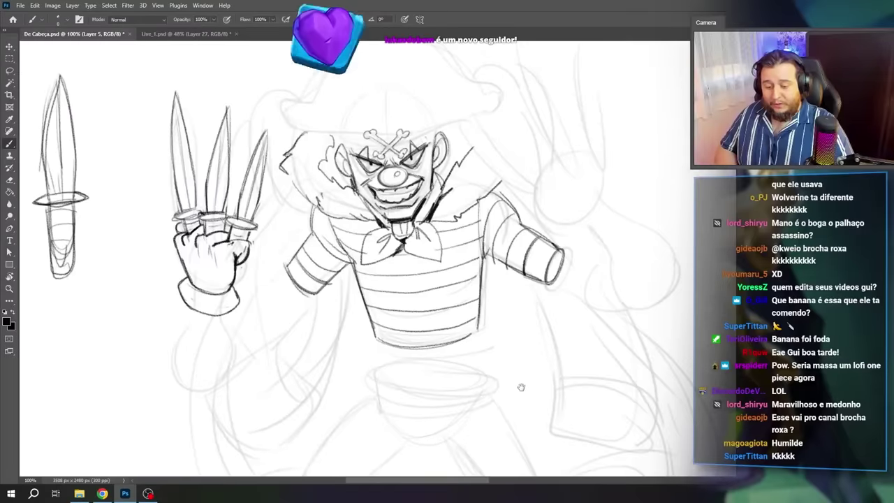
Step: Draw the second gloved fist with its cuff beside the hat, and extend both raised hands with forearms ending in rounded elbows
{"action": "left_click_drag", "start_coordinate": [522, 385], "coordinate": [529, 294]}
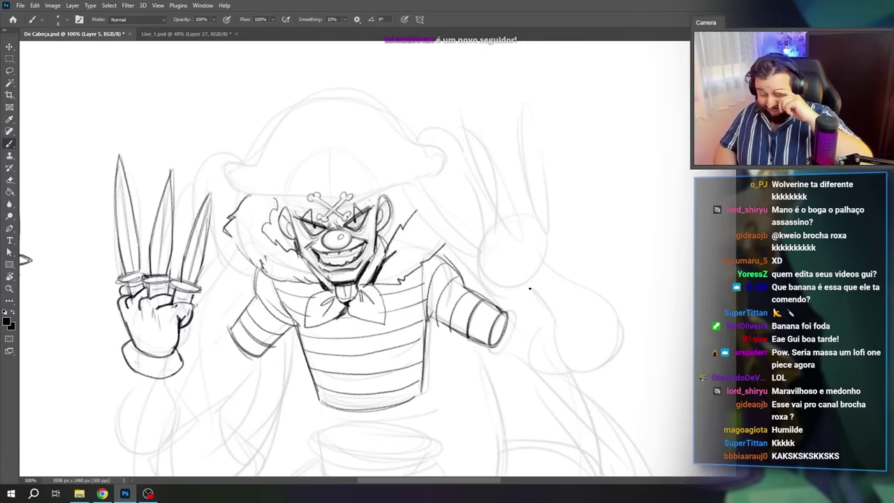
{"action": "left_click_drag", "start_coordinate": [528, 225], "coordinate": [500, 234]}
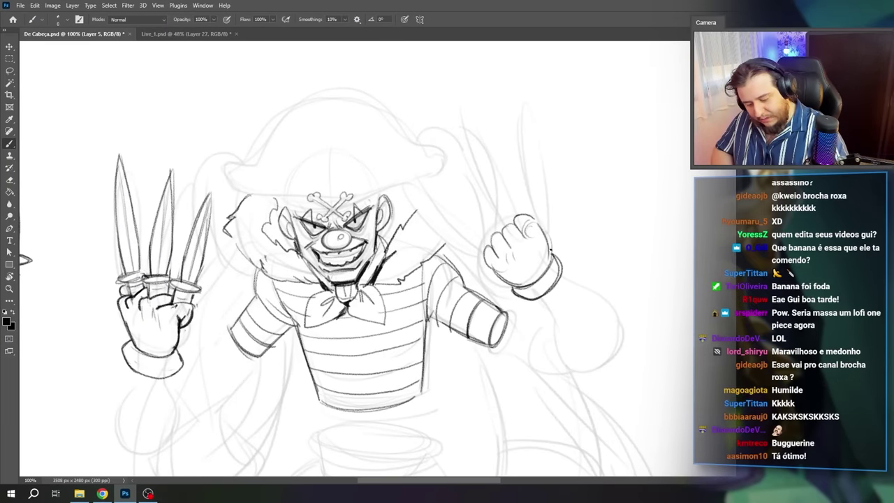
{"action": "left_click_drag", "start_coordinate": [377, 394], "coordinate": [560, 260]}
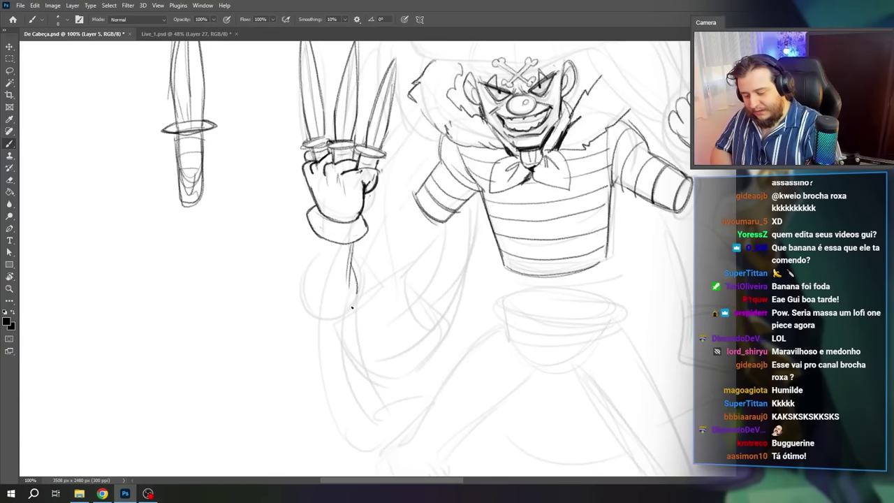
{"action": "left_click_drag", "start_coordinate": [322, 236], "coordinate": [319, 266]}
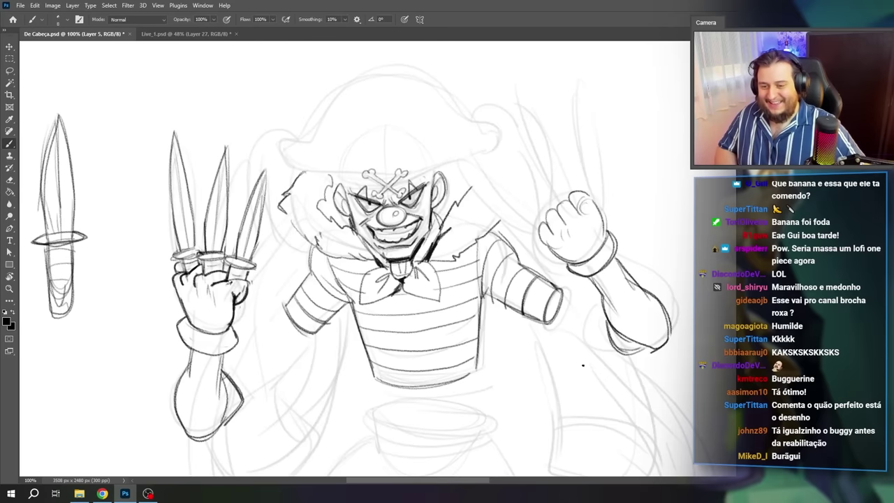
Step: Tilt the canvas and draw the first long blade edge rising from the knuckles of the second fist
{"action": "left_click_drag", "start_coordinate": [575, 289], "coordinate": [522, 345]}
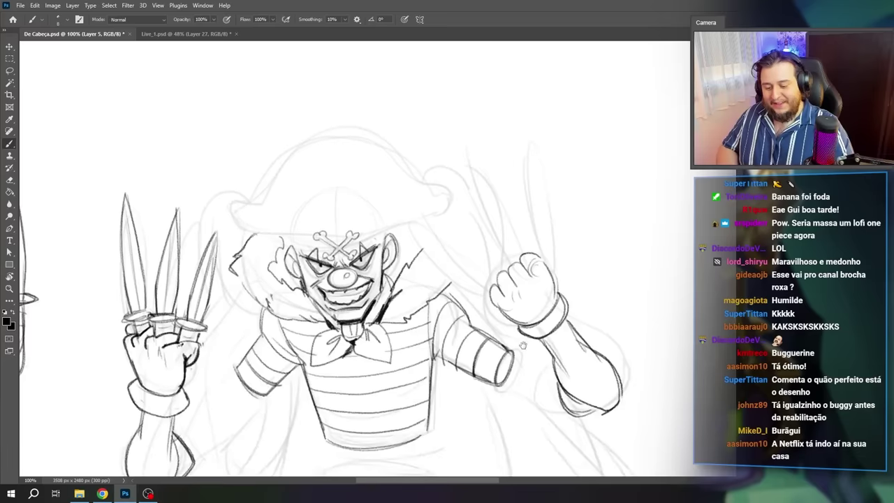
{"action": "key", "text": "r"}
{"action": "left_click_drag", "start_coordinate": [490, 187], "coordinate": [515, 304]}
{"action": "left_click_drag", "start_coordinate": [494, 199], "coordinate": [511, 288]}
{"action": "left_click_drag", "start_coordinate": [503, 226], "coordinate": [519, 312]}
{"action": "left_click_drag", "start_coordinate": [492, 193], "coordinate": [515, 310]}
{"action": "key", "text": "ctrl+z"}
{"action": "key", "text": "ctrl+z"}
{"action": "key", "text": "ctrl+z"}
Step: Draw three long pointed blades fanning out from between the fingers of the second fist
{"action": "left_click_drag", "start_coordinate": [499, 236], "coordinate": [512, 299]}
{"action": "left_click_drag", "start_coordinate": [492, 183], "coordinate": [516, 295]}
{"action": "left_click_drag", "start_coordinate": [459, 208], "coordinate": [500, 320]}
{"action": "left_click_drag", "start_coordinate": [434, 235], "coordinate": [483, 324]}
{"action": "left_click_drag", "start_coordinate": [482, 281], "coordinate": [496, 305]}
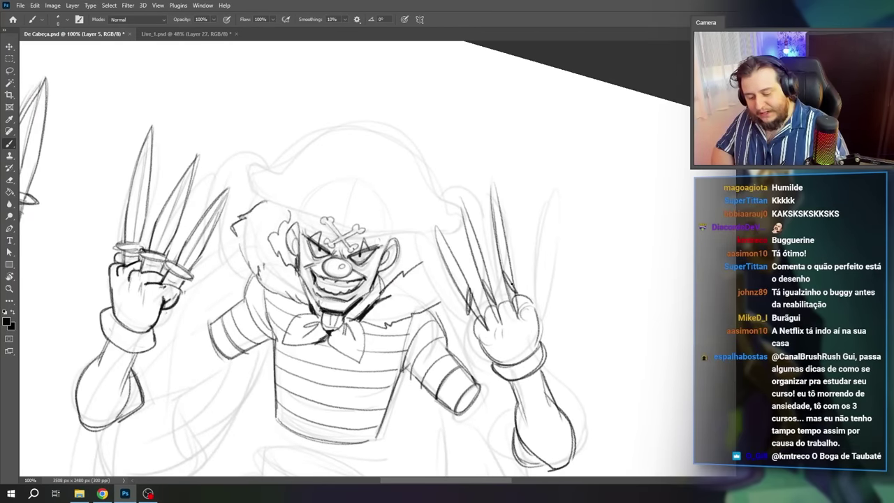
Step: Clean up the blade bases at the second fist's knuckles and mark the short guard lines
{"action": "key", "text": "e"}
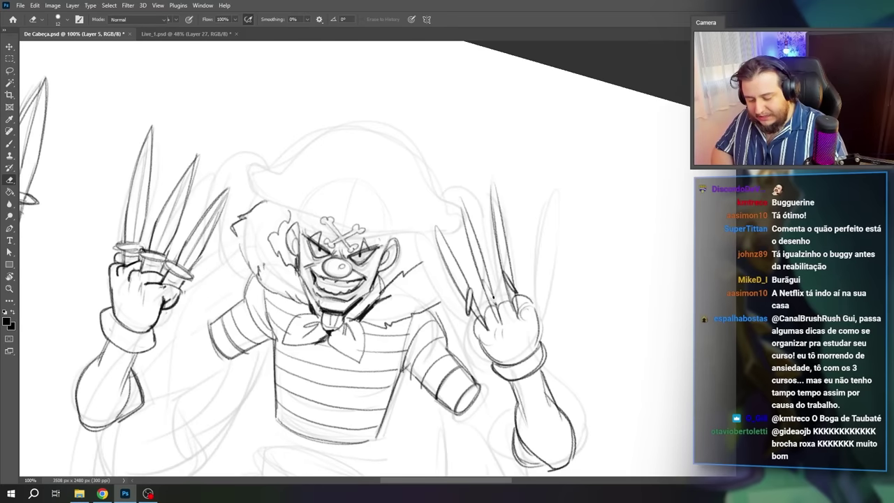
{"action": "key", "text": "b"}
{"action": "mouse_move", "coordinate": [487, 292]}
{"action": "left_mouse_down"}
{"action": "mouse_move", "coordinate": [495, 304]}
{"action": "mouse_move", "coordinate": [489, 290]}
{"action": "mouse_move", "coordinate": [517, 294]}
{"action": "left_mouse_up"}
{"action": "key", "text": "e"}
{"action": "key", "text": "b"}
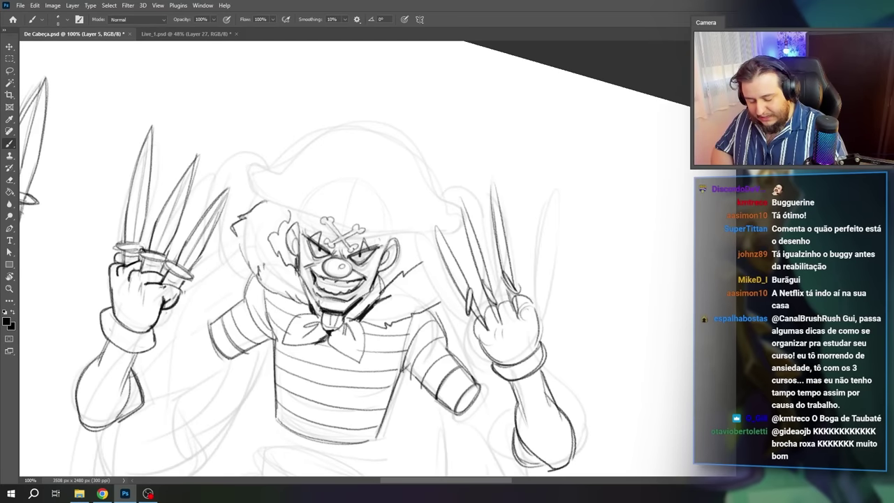
{"action": "left_click_drag", "start_coordinate": [571, 273], "coordinate": [578, 274]}
{"action": "left_click_drag", "start_coordinate": [559, 233], "coordinate": [562, 309]}
{"action": "left_click_drag", "start_coordinate": [561, 213], "coordinate": [566, 311]}
{"action": "key", "text": "ctrl+z"}
{"action": "key", "text": "ctrl+z"}
{"action": "key", "text": "ctrl+z"}
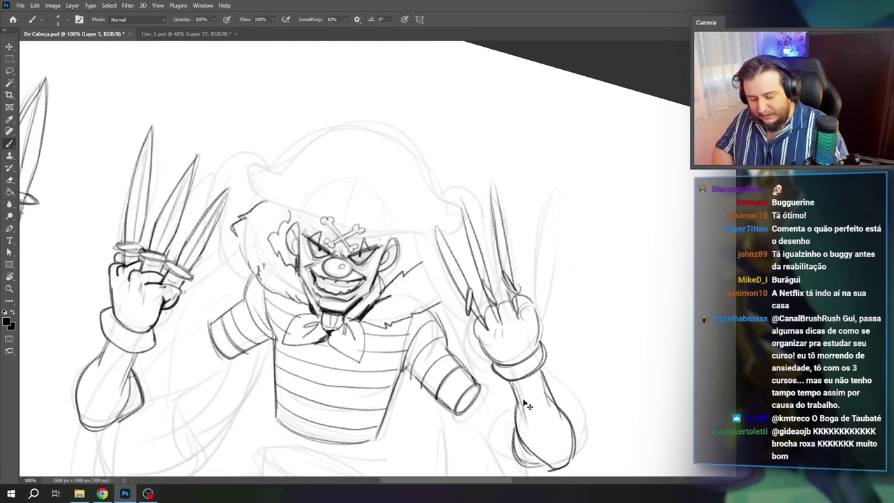
Step: Darken the edge of the blade nearest the face and reset the canvas rotation to 0°
{"action": "left_click_drag", "start_coordinate": [431, 222], "coordinate": [470, 299]}
{"action": "key", "text": "r"}
{"action": "left_click_drag", "start_coordinate": [566, 400], "coordinate": [577, 376]}
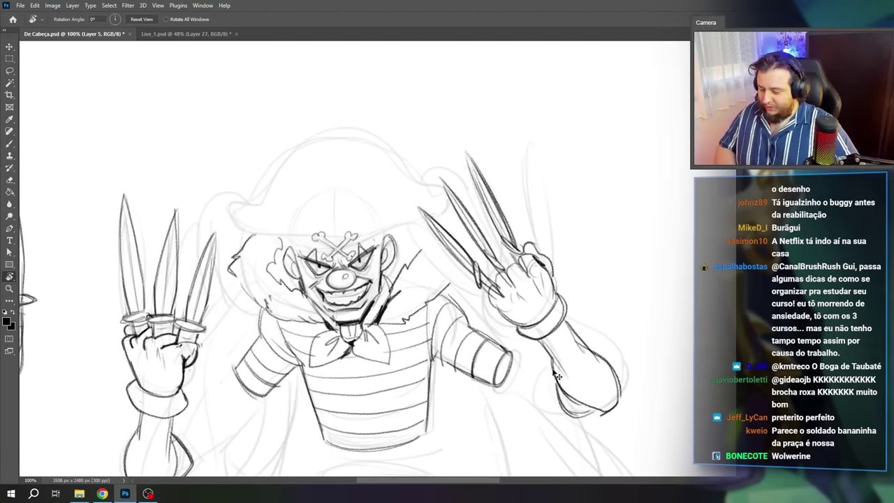
{"action": "key", "text": "Escape"}
Step: Draw a fourth, upright knife on the second hand and rework the thumb contour gripping it
{"action": "key", "text": "ctrl+minus"}
{"action": "key", "text": "e"}
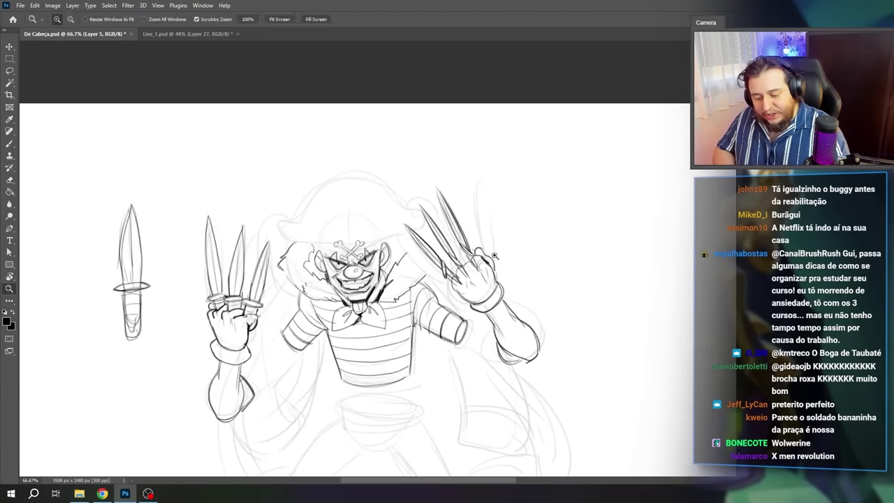
{"action": "scroll", "coordinate": [486, 241], "scroll_direction": "up", "scroll_amount": 1}
{"action": "right_click", "coordinate": [510, 225]}
{"action": "key", "text": "Escape"}
{"action": "key", "text": "b"}
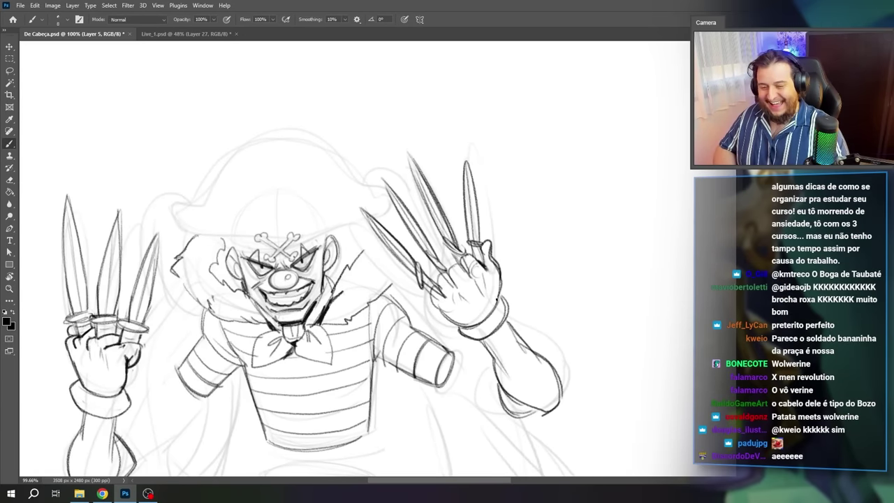
Step: Add a fourth knife slanting outward from the first hand, with its guard and handle, and clean up the overlapping lines
{"action": "mouse_move", "coordinate": [186, 394]}
{"action": "left_mouse_down"}
{"action": "mouse_move", "coordinate": [385, 284]}
{"action": "mouse_move", "coordinate": [388, 291]}
{"action": "left_mouse_up"}
{"action": "key", "text": "e"}
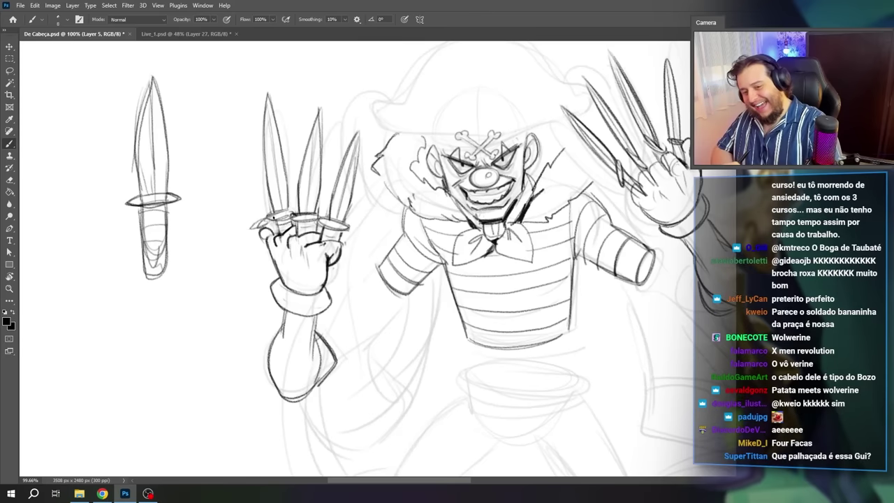
{"action": "mouse_move", "coordinate": [269, 222]}
{"action": "left_mouse_down"}
{"action": "mouse_move", "coordinate": [212, 111]}
{"action": "mouse_move", "coordinate": [229, 176]}
{"action": "mouse_move", "coordinate": [233, 183]}
{"action": "mouse_move", "coordinate": [217, 121]}
{"action": "left_mouse_up"}
{"action": "left_click_drag", "start_coordinate": [267, 201], "coordinate": [216, 117]}
{"action": "key", "text": "e"}
{"action": "key", "text": "b"}
{"action": "mouse_move", "coordinate": [216, 157]}
{"action": "left_mouse_down"}
{"action": "mouse_move", "coordinate": [238, 202]}
{"action": "mouse_move", "coordinate": [218, 131]}
{"action": "left_mouse_up"}
{"action": "mouse_move", "coordinate": [226, 129]}
{"action": "left_mouse_down"}
{"action": "mouse_move", "coordinate": [269, 227]}
{"action": "mouse_move", "coordinate": [270, 259]}
{"action": "left_mouse_up"}
{"action": "key", "text": "e"}
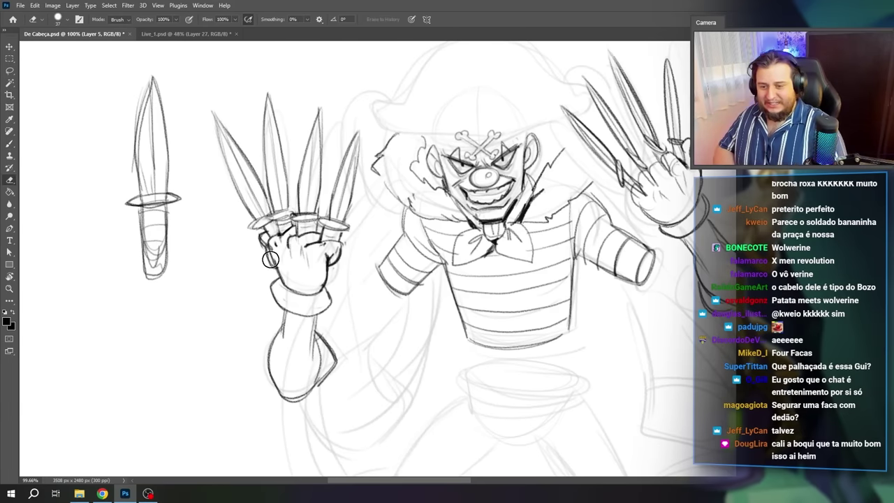
{"action": "key", "text": "b"}
Step: Erase the standalone reference knife drawn beside the character
{"action": "key", "text": "ctrl+minus"}
{"action": "key", "text": "ctrl+minus"}
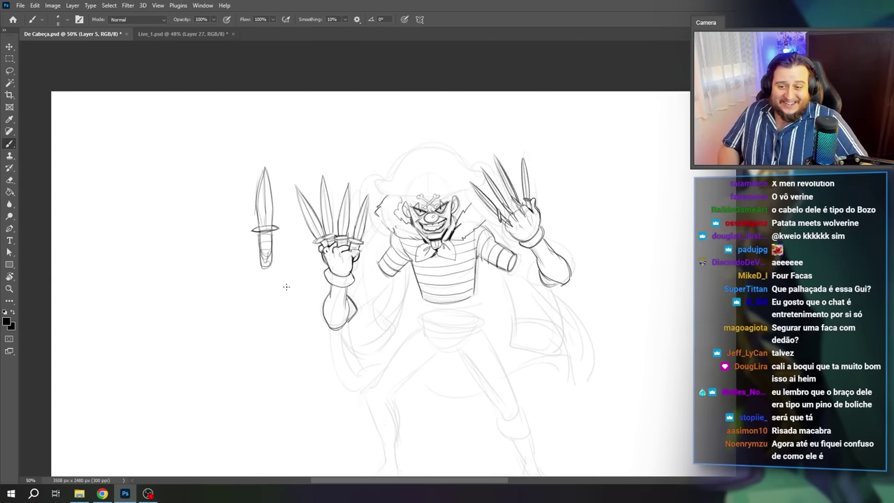
{"action": "key", "text": "e"}
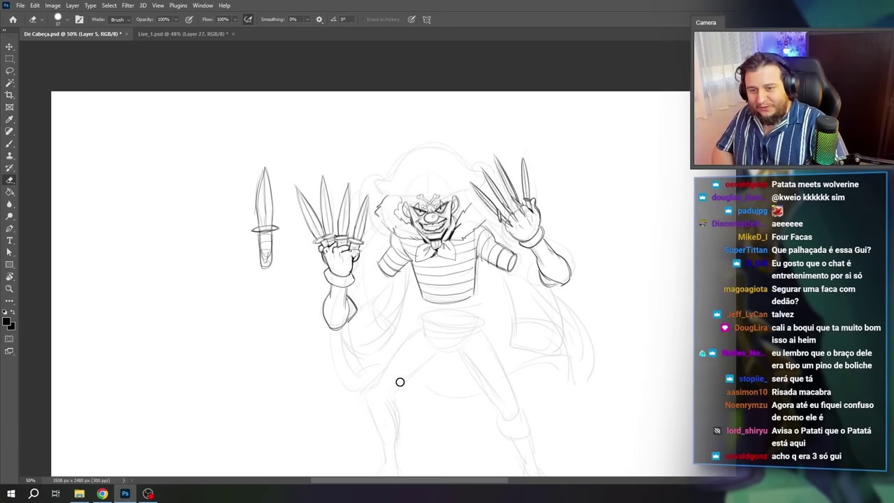
{"action": "key", "text": "b"}
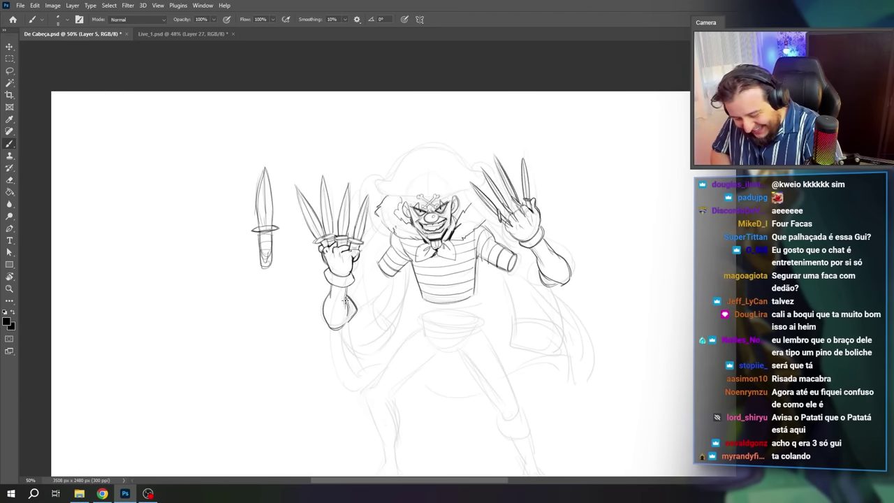
{"action": "left_click_drag", "start_coordinate": [514, 372], "coordinate": [541, 332]}
{"action": "key", "text": "e"}
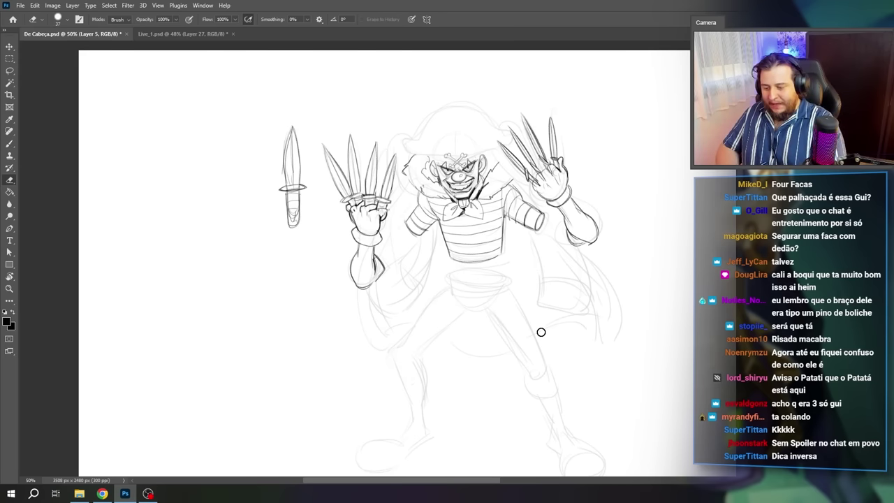
{"action": "mouse_move", "coordinate": [290, 130]}
{"action": "left_mouse_down"}
{"action": "mouse_move", "coordinate": [286, 202]}
{"action": "mouse_move", "coordinate": [301, 219]}
{"action": "mouse_move", "coordinate": [289, 128]}
{"action": "left_mouse_up"}
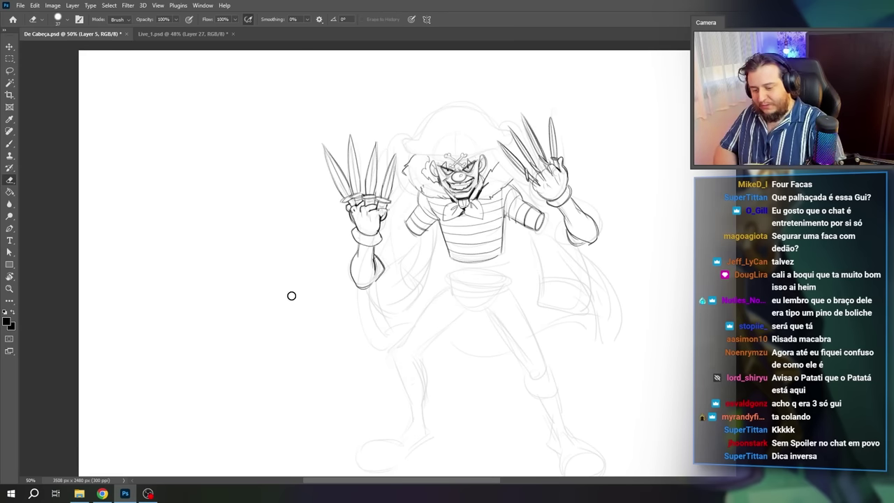
Step: Draw the trousers' open elliptical waist, the crotch line and the contours of both thighs over the rough sketch
{"action": "left_click_drag", "start_coordinate": [512, 254], "coordinate": [502, 349]}
{"action": "key", "text": "ctrl+plus"}
{"action": "key", "text": "b"}
{"action": "mouse_move", "coordinate": [517, 408]}
{"action": "left_mouse_down"}
{"action": "mouse_move", "coordinate": [513, 200]}
{"action": "mouse_move", "coordinate": [454, 197]}
{"action": "mouse_move", "coordinate": [387, 289]}
{"action": "left_mouse_up"}
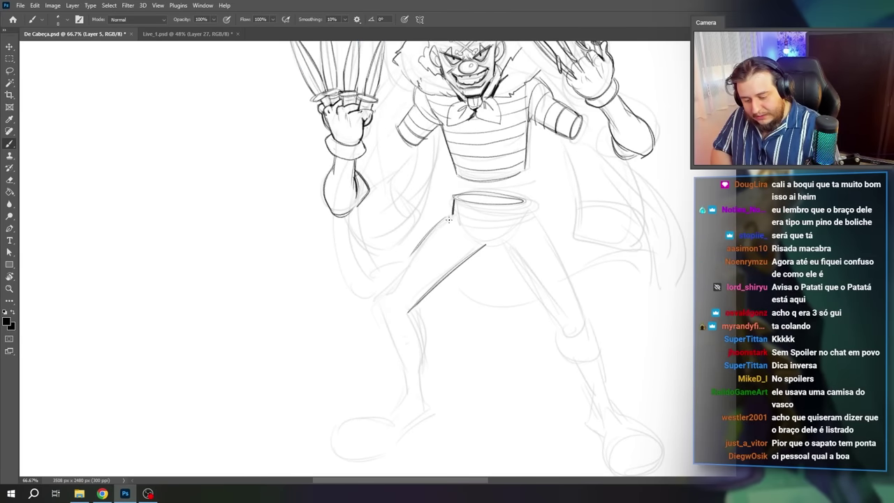
{"action": "left_click_drag", "start_coordinate": [486, 245], "coordinate": [388, 340]}
{"action": "mouse_move", "coordinate": [482, 246]}
{"action": "left_mouse_down"}
{"action": "mouse_move", "coordinate": [499, 249]}
{"action": "mouse_move", "coordinate": [569, 347]}
{"action": "left_mouse_up"}
{"action": "key", "text": "e"}
{"action": "key", "text": "b"}
{"action": "mouse_move", "coordinate": [527, 202]}
{"action": "left_mouse_down"}
{"action": "mouse_move", "coordinate": [595, 336]}
{"action": "mouse_move", "coordinate": [582, 324]}
{"action": "left_mouse_up"}
Step: Draw the contours of both lower legs from the knees down to the ankles
{"action": "left_click_drag", "start_coordinate": [564, 338], "coordinate": [597, 408]}
{"action": "left_click_drag", "start_coordinate": [586, 325], "coordinate": [617, 413]}
{"action": "left_click_drag", "start_coordinate": [409, 311], "coordinate": [430, 396]}
{"action": "left_click_drag", "start_coordinate": [387, 336], "coordinate": [409, 391]}
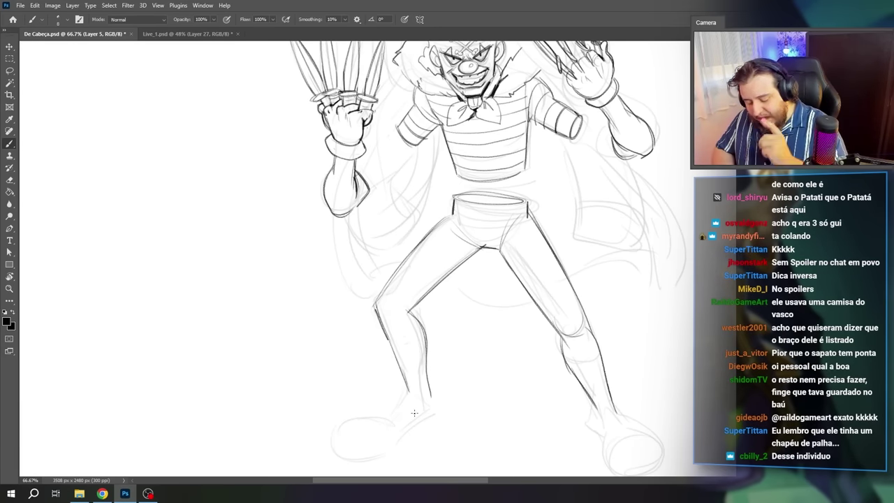
Step: Erase the calf lines just below the bent knee and draw curved trouser hems across both legs
{"action": "key", "text": "e"}
{"action": "right_click", "coordinate": [439, 301]}
{"action": "left_click", "coordinate": [390, 350]}
{"action": "left_click", "coordinate": [425, 343]}
{"action": "key", "text": "b"}
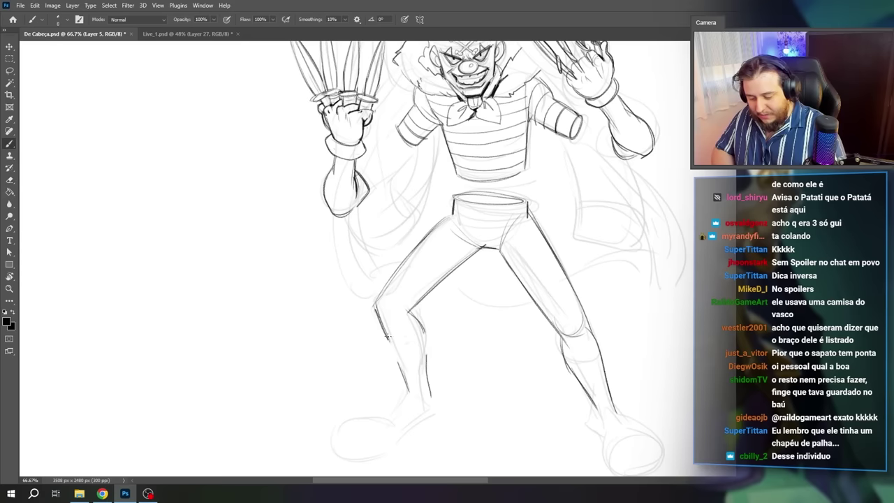
{"action": "left_click_drag", "start_coordinate": [566, 366], "coordinate": [601, 359]}
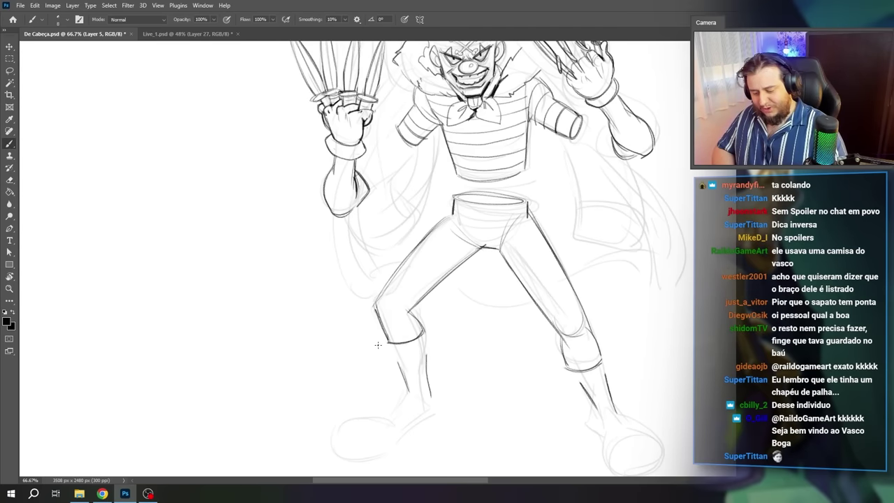
Step: Draw ragged fringes around both trouser hems and add a button and fly line at the waist
{"action": "left_click_drag", "start_coordinate": [381, 341], "coordinate": [428, 352]}
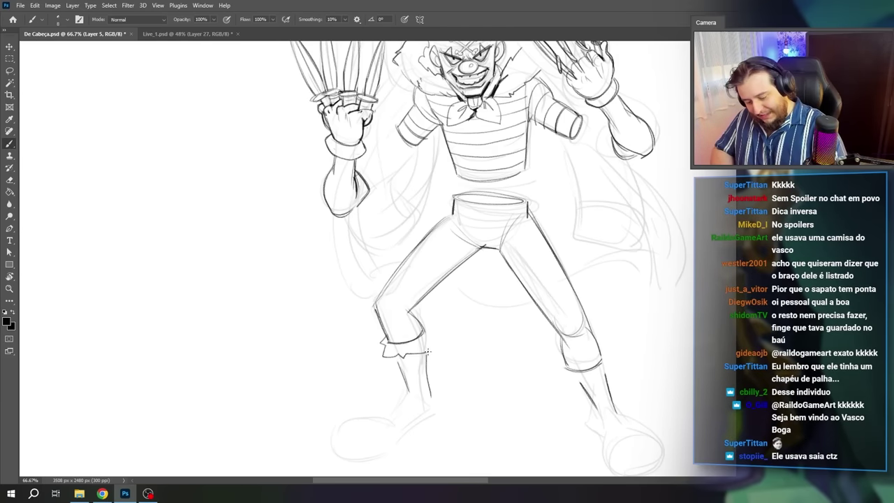
{"action": "left_click_drag", "start_coordinate": [557, 376], "coordinate": [615, 355]}
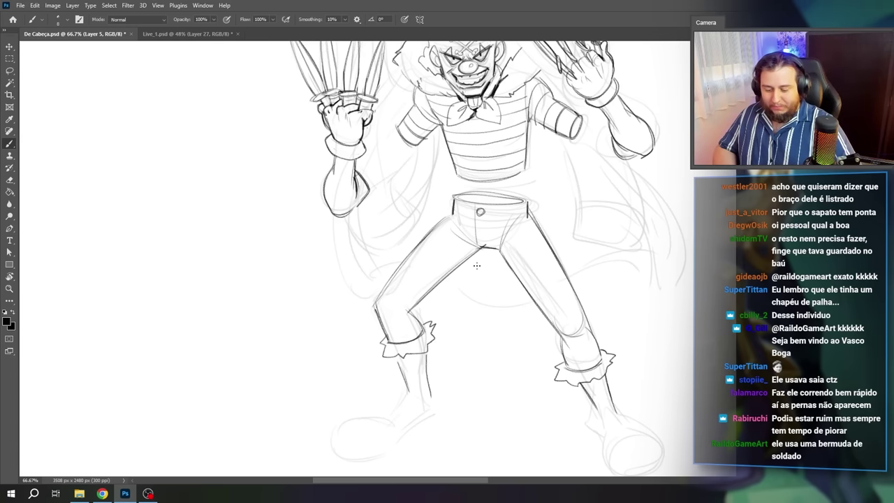
Step: Add short leg hairs to both shins and draw the rolled shoe cuffs around the ankles
{"action": "left_click_drag", "start_coordinate": [522, 371], "coordinate": [562, 308]}
{"action": "left_click_drag", "start_coordinate": [437, 303], "coordinate": [448, 333]}
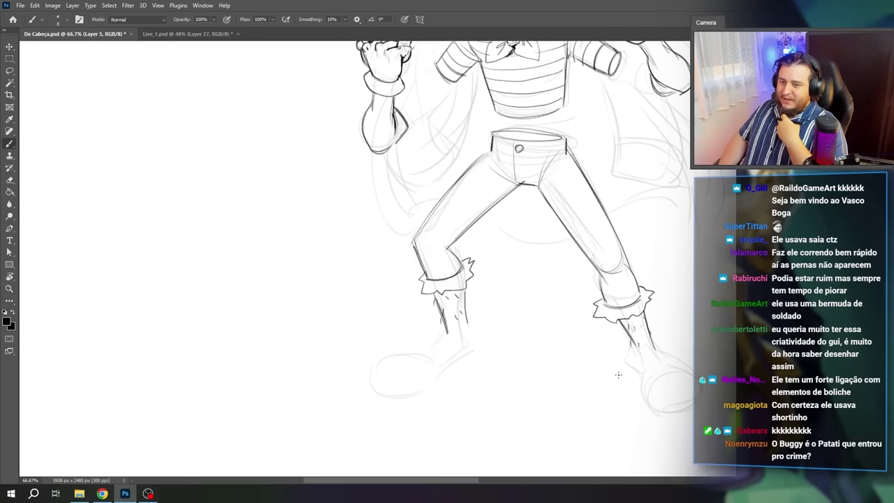
{"action": "left_click_drag", "start_coordinate": [551, 368], "coordinate": [535, 320]}
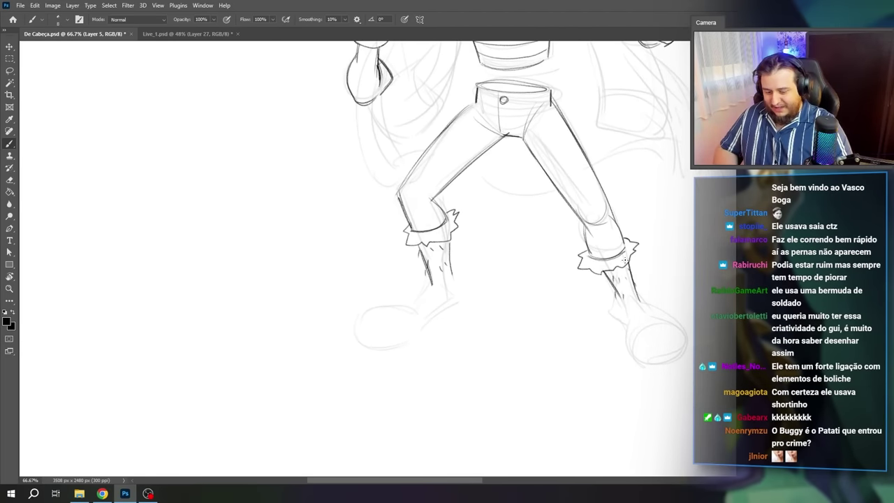
{"action": "left_click_drag", "start_coordinate": [451, 279], "coordinate": [424, 284]}
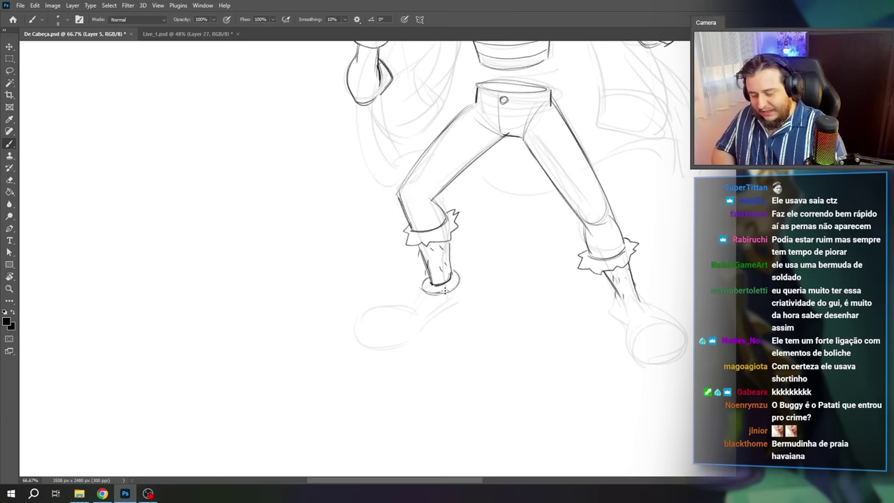
{"action": "left_click_drag", "start_coordinate": [428, 286], "coordinate": [452, 273]}
Step: Draw both oversized clown shoes with bulbous toes, thick soles and small heels
{"action": "left_click_drag", "start_coordinate": [594, 332], "coordinate": [584, 339]}
{"action": "mouse_move", "coordinate": [324, 338]}
{"action": "left_mouse_down"}
{"action": "mouse_move", "coordinate": [355, 350]}
{"action": "mouse_move", "coordinate": [381, 342]}
{"action": "left_mouse_up"}
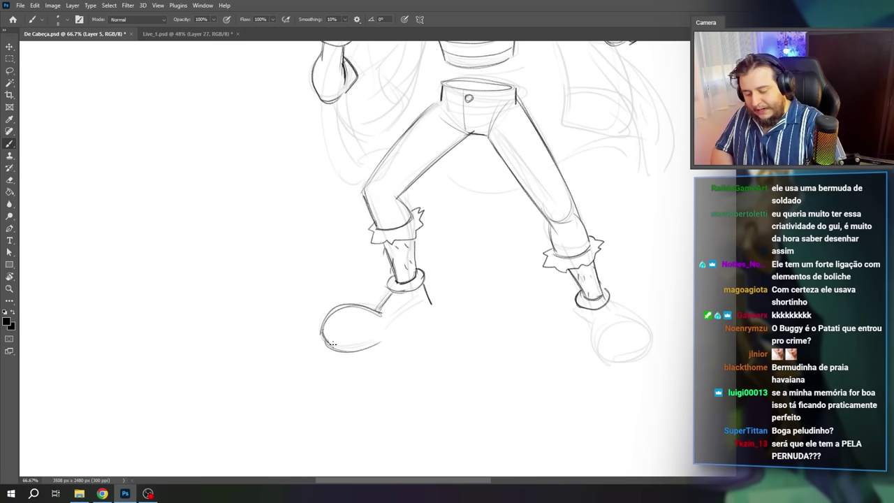
{"action": "mouse_move", "coordinate": [332, 357]}
{"action": "left_mouse_down"}
{"action": "mouse_move", "coordinate": [395, 341]}
{"action": "mouse_move", "coordinate": [338, 360]}
{"action": "mouse_move", "coordinate": [353, 356]}
{"action": "left_mouse_up"}
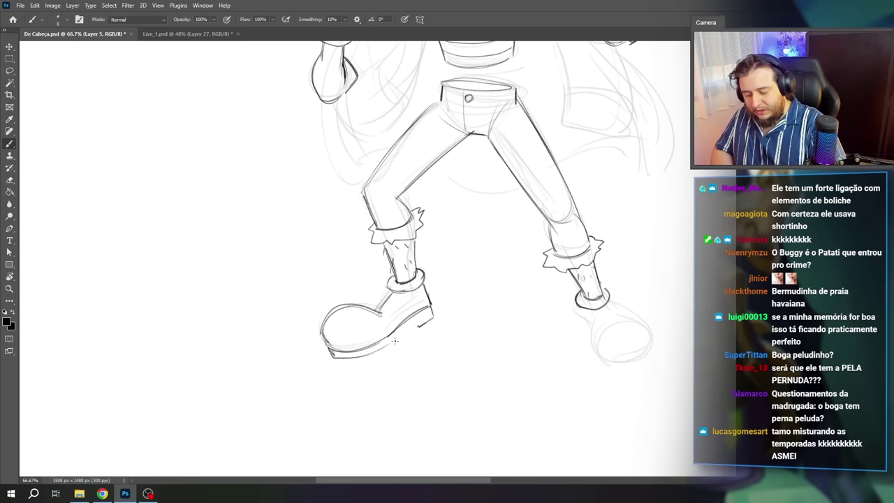
{"action": "key", "text": "e"}
{"action": "key", "text": "b"}
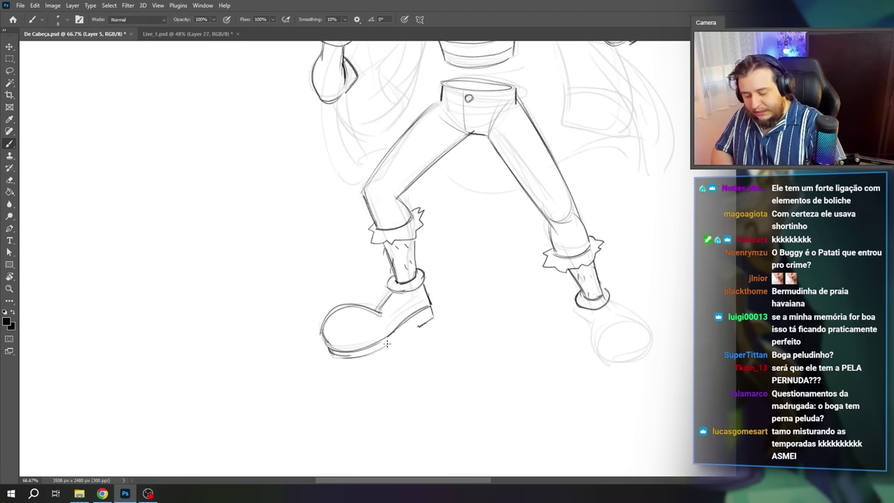
{"action": "left_click_drag", "start_coordinate": [391, 292], "coordinate": [379, 310]}
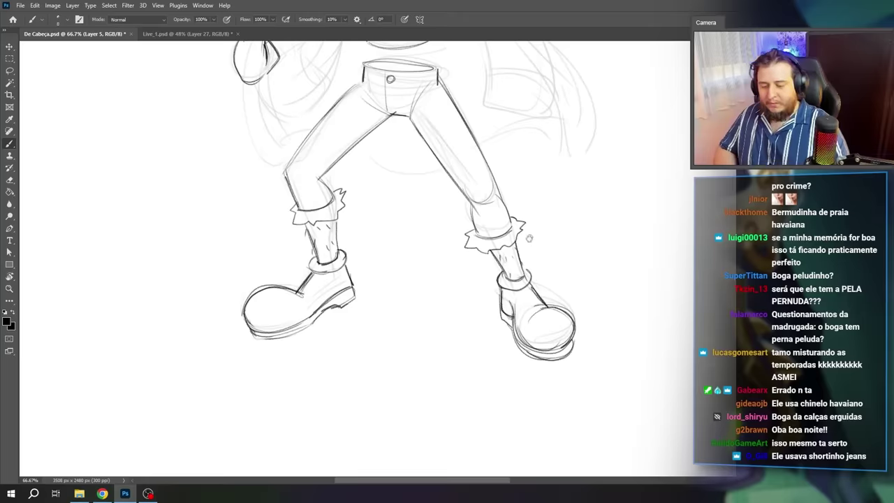
Step: Add short hair strokes to both floating forearms
{"action": "left_click_drag", "start_coordinate": [602, 255], "coordinate": [571, 391]}
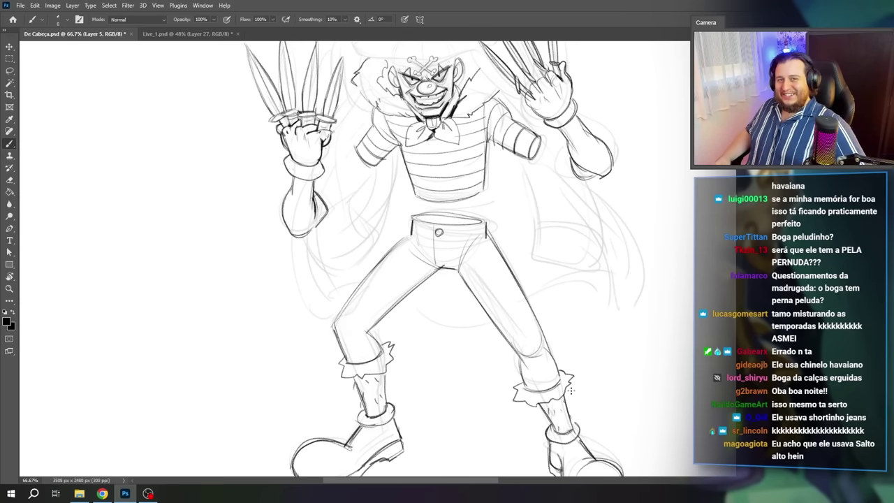
{"action": "mouse_move", "coordinate": [491, 341]}
{"action": "left_mouse_down"}
{"action": "mouse_move", "coordinate": [506, 433]}
{"action": "mouse_move", "coordinate": [572, 292]}
{"action": "left_mouse_up"}
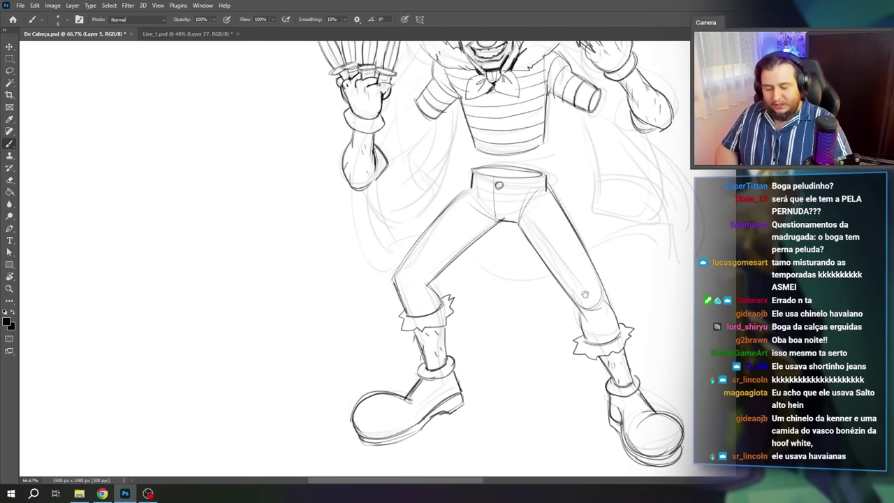
{"action": "left_click_drag", "start_coordinate": [638, 274], "coordinate": [631, 334]}
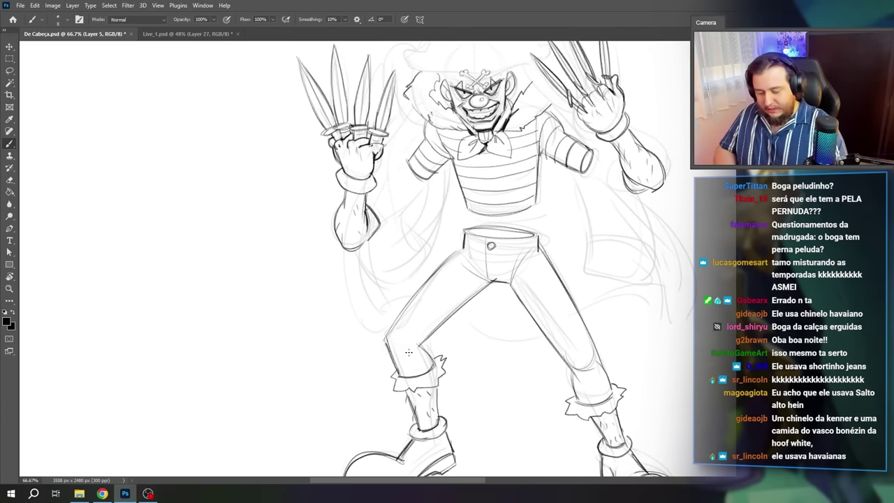
Step: Erase the rough knee line on the trouser leg at the drawing's right and redraw its fold
{"action": "key", "text": "e"}
{"action": "left_click", "coordinate": [572, 377]}
{"action": "key", "text": "b"}
{"action": "left_click_drag", "start_coordinate": [566, 370], "coordinate": [575, 380]}
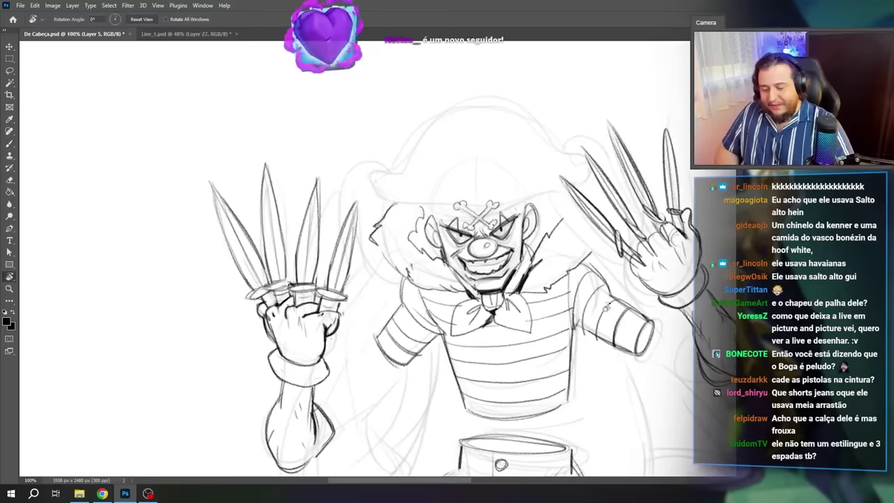
Step: Draw the large pirate hat with a domed crown and curled brim, and place a small nose circle at its front centre
{"action": "mouse_move", "coordinate": [606, 307]}
{"action": "left_mouse_down"}
{"action": "mouse_move", "coordinate": [535, 375]}
{"action": "mouse_move", "coordinate": [487, 269]}
{"action": "mouse_move", "coordinate": [459, 334]}
{"action": "left_mouse_up"}
{"action": "key", "text": "r"}
{"action": "left_click_drag", "start_coordinate": [475, 167], "coordinate": [506, 374]}
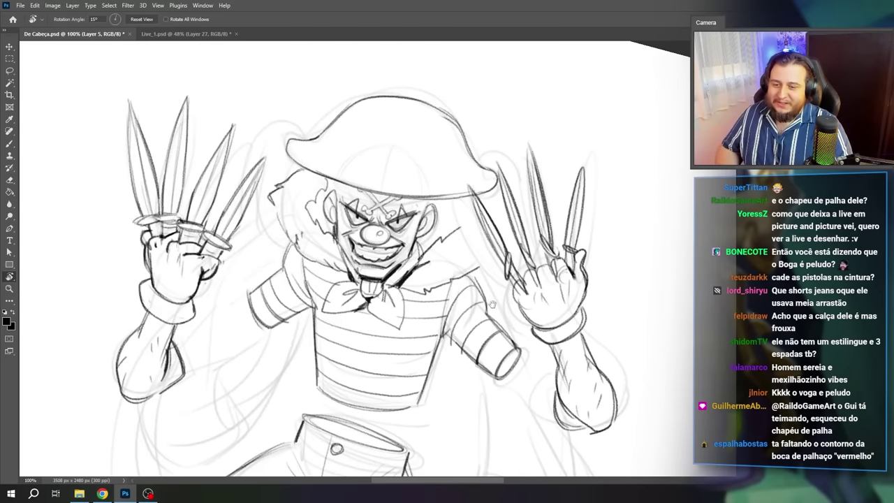
{"action": "key", "text": "Escape"}
{"action": "key", "text": "b"}
{"action": "key", "text": "ctrl+plus"}
{"action": "left_click_drag", "start_coordinate": [457, 168], "coordinate": [455, 168]}
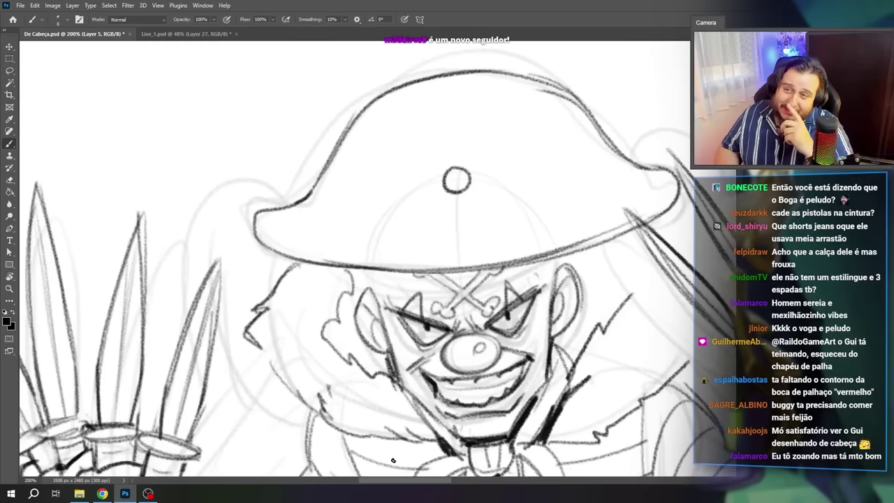
Step: Draw a small skull emblem around the nose circle, with an oval outline, two filled eyes and a toothed grin
{"action": "left_click_drag", "start_coordinate": [489, 183], "coordinate": [429, 179]}
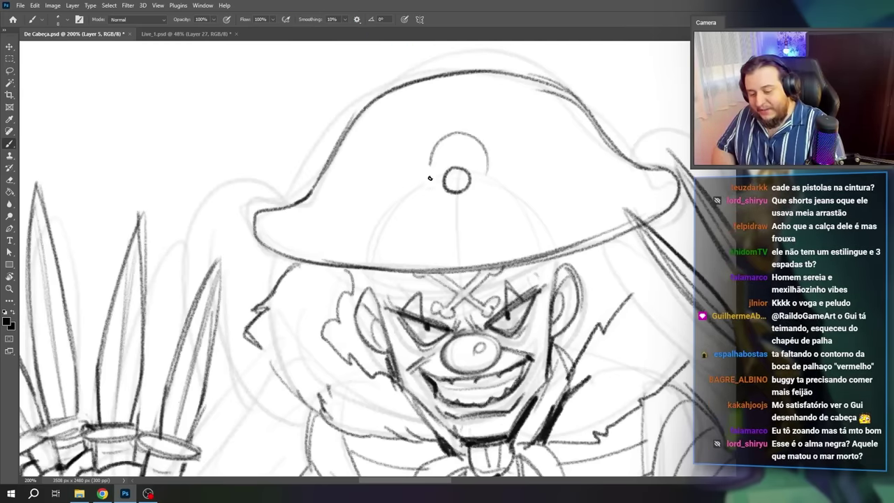
{"action": "key", "text": "ctrl+z"}
{"action": "mouse_move", "coordinate": [490, 186]}
{"action": "left_mouse_down"}
{"action": "mouse_move", "coordinate": [427, 170]}
{"action": "mouse_move", "coordinate": [480, 196]}
{"action": "mouse_move", "coordinate": [441, 203]}
{"action": "mouse_move", "coordinate": [449, 176]}
{"action": "left_mouse_up"}
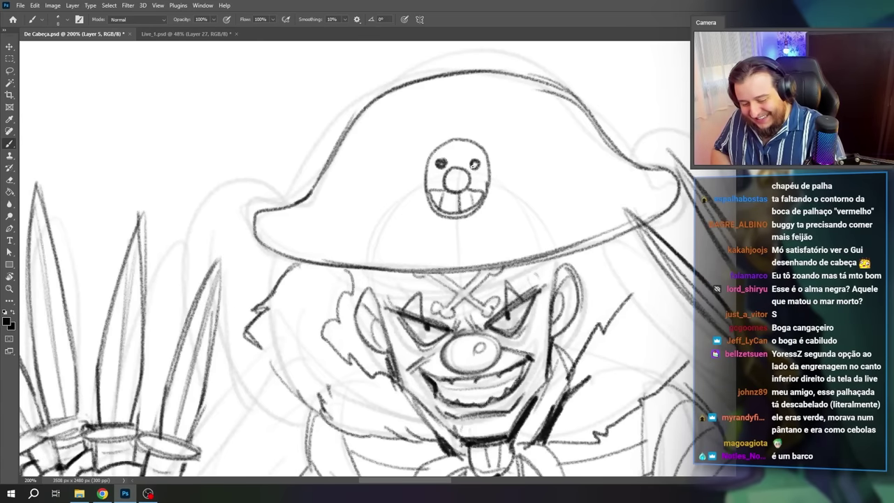
{"action": "left_click", "coordinate": [474, 164]}
Step: Try drawing a miniature pirate hat on top of the skull emblem and undo it
{"action": "key", "text": "e"}
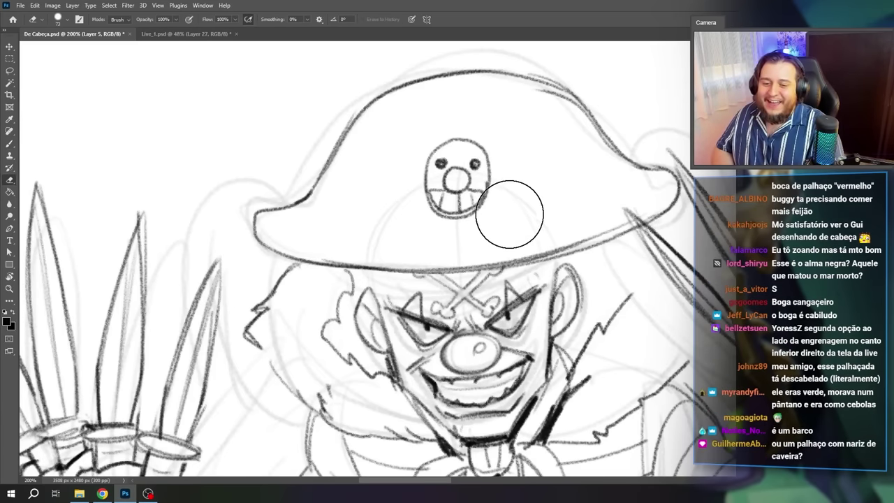
{"action": "right_click", "coordinate": [510, 213]}
{"action": "left_click_drag", "start_coordinate": [581, 234], "coordinate": [574, 234]}
{"action": "mouse_move", "coordinate": [458, 114]}
{"action": "left_mouse_down"}
{"action": "mouse_move", "coordinate": [457, 128]}
{"action": "mouse_move", "coordinate": [491, 129]}
{"action": "left_mouse_up"}
{"action": "key", "text": "b"}
{"action": "mouse_move", "coordinate": [422, 148]}
{"action": "left_mouse_down"}
{"action": "mouse_move", "coordinate": [509, 137]}
{"action": "mouse_move", "coordinate": [441, 109]}
{"action": "mouse_move", "coordinate": [418, 146]}
{"action": "mouse_move", "coordinate": [508, 140]}
{"action": "left_mouse_up"}
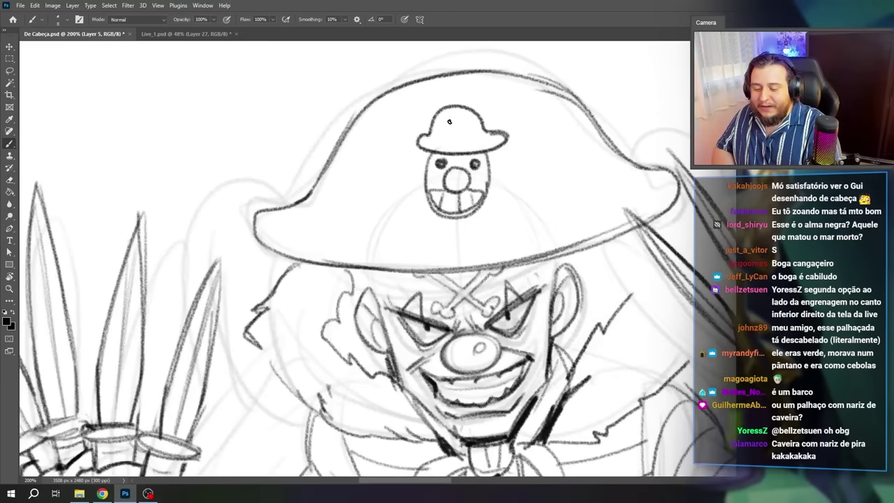
{"action": "left_click_drag", "start_coordinate": [450, 121], "coordinate": [455, 131]}
{"action": "key", "text": "ctrl+z"}
{"action": "key", "text": "ctrl+z"}
{"action": "key", "text": "ctrl+z"}
{"action": "key", "text": "ctrl+z"}
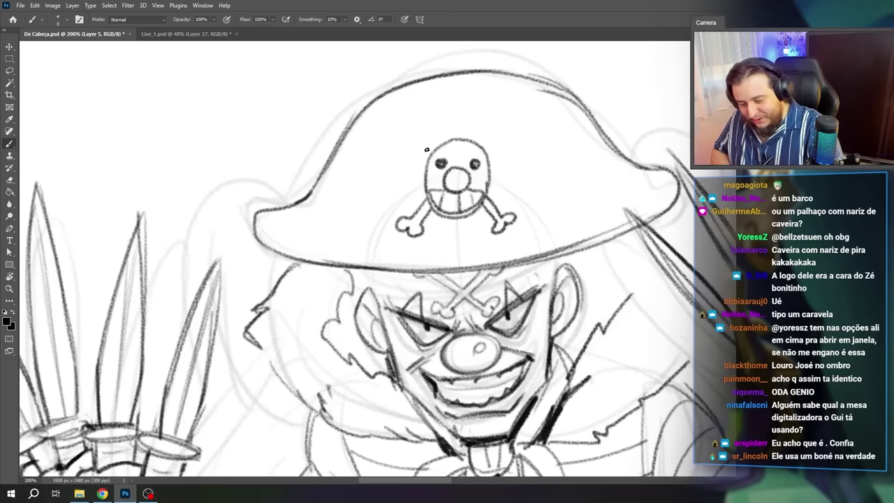
Step: Draw the upper ends of the crossbones on both sides of the skull emblem
{"action": "left_click_drag", "start_coordinate": [427, 150], "coordinate": [410, 132]}
{"action": "left_click_drag", "start_coordinate": [495, 146], "coordinate": [510, 132]}
Step: Try adding a downward arrow mark above the skull emblem and undo it
{"action": "left_click_drag", "start_coordinate": [458, 108], "coordinate": [459, 143]}
{"action": "left_click_drag", "start_coordinate": [450, 132], "coordinate": [468, 132]}
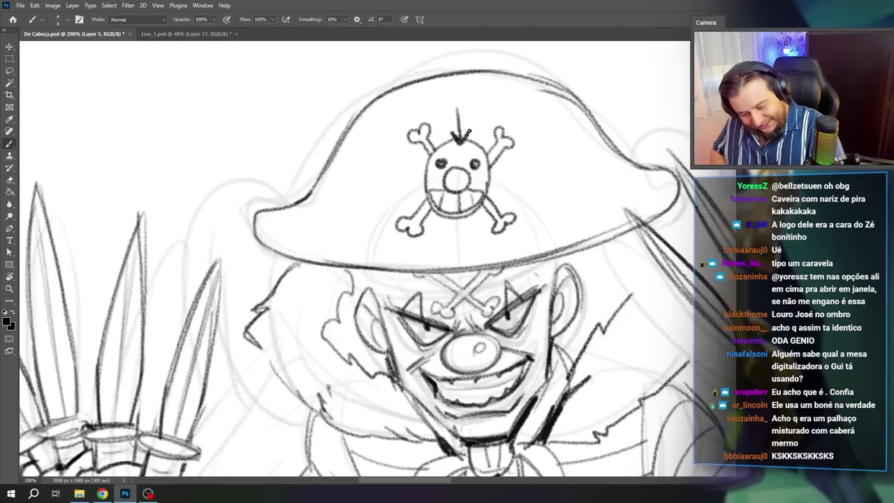
{"action": "key", "text": "ctrl+z"}
{"action": "key", "text": "ctrl+z"}
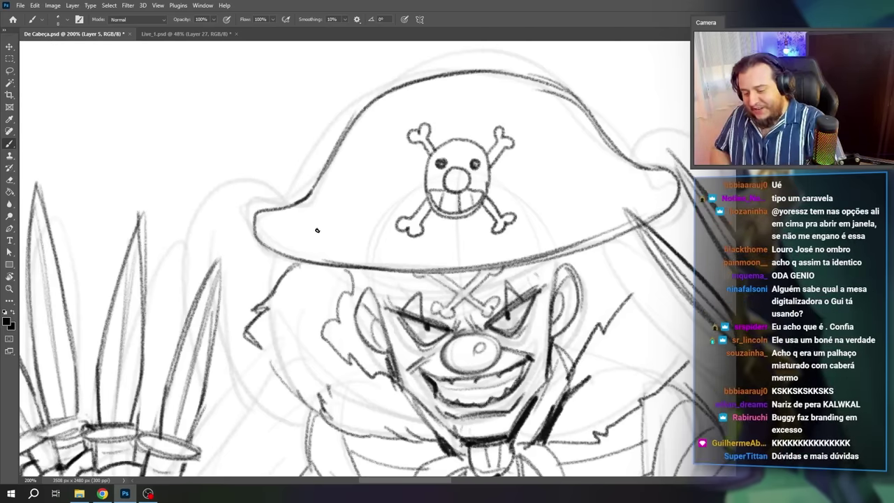
Step: Draw the pigtail at the hat's left side, curving out from the brim and ending in pointed strands near the shoulder
{"action": "key", "text": "ctrl+minus"}
{"action": "left_click_drag", "start_coordinate": [593, 275], "coordinate": [627, 232]}
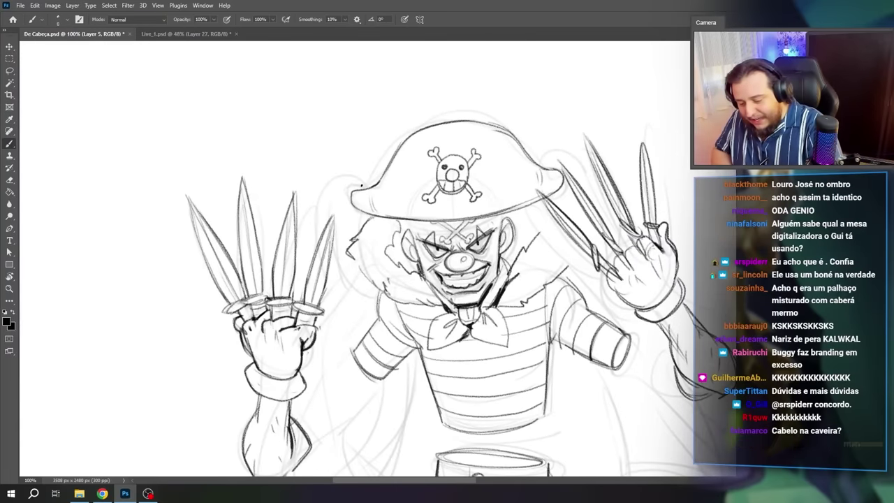
{"action": "mouse_move", "coordinate": [364, 189]}
{"action": "left_mouse_down"}
{"action": "mouse_move", "coordinate": [343, 172]}
{"action": "mouse_move", "coordinate": [311, 249]}
{"action": "mouse_move", "coordinate": [373, 305]}
{"action": "left_mouse_up"}
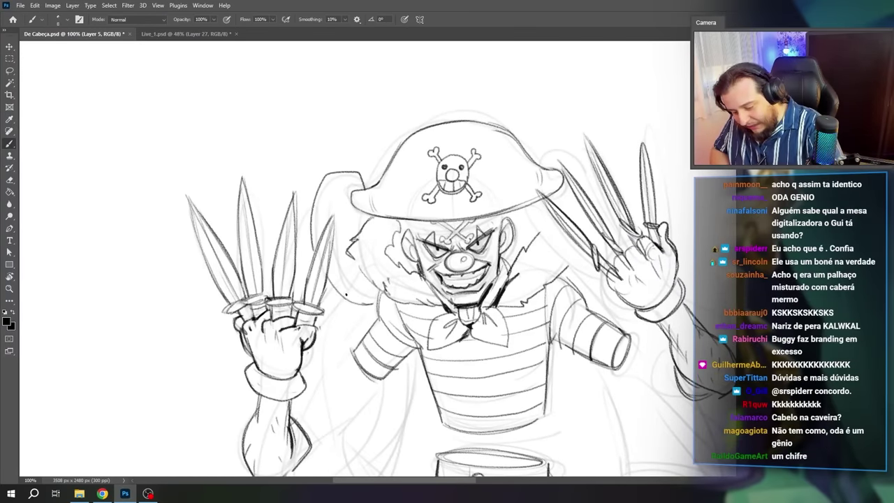
{"action": "left_click_drag", "start_coordinate": [336, 273], "coordinate": [361, 302]}
{"action": "left_click_drag", "start_coordinate": [342, 245], "coordinate": [352, 288]}
{"action": "left_click_drag", "start_coordinate": [349, 246], "coordinate": [366, 299]}
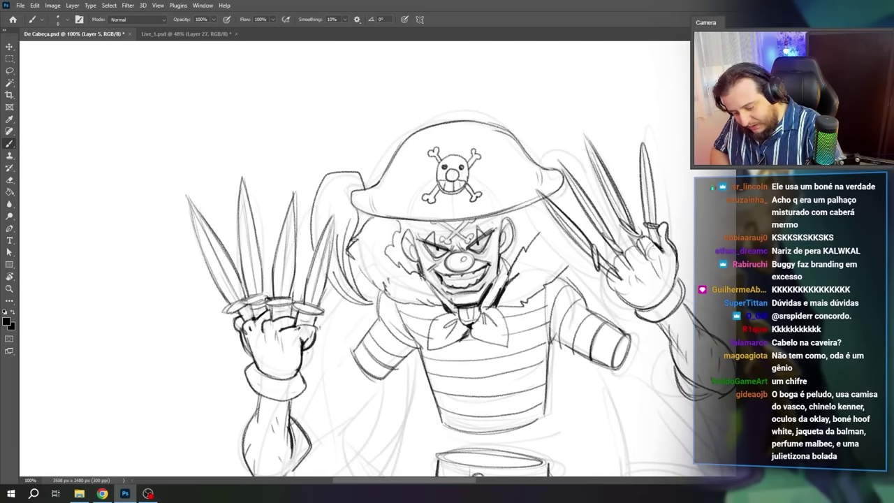
Step: Draw the opposite pigtail from the hat's right side, with strands falling behind the raised knives
{"action": "left_click_drag", "start_coordinate": [538, 148], "coordinate": [588, 193]}
{"action": "key", "text": "e"}
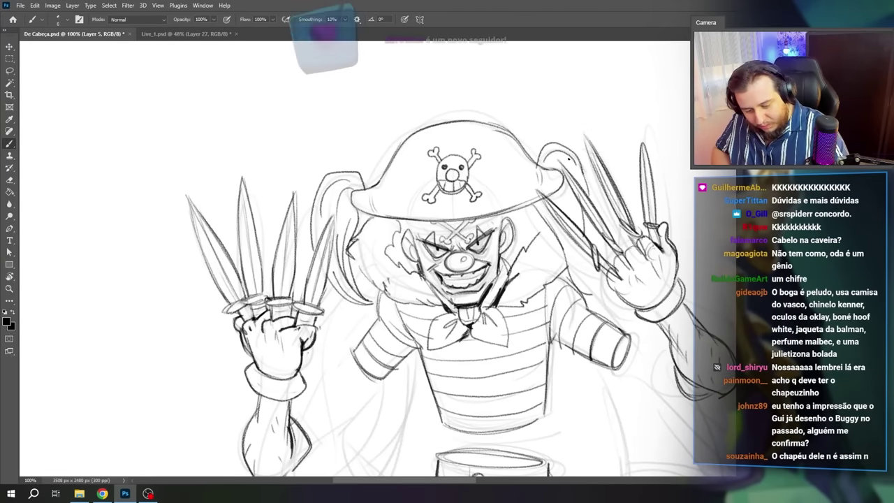
{"action": "key", "text": "b"}
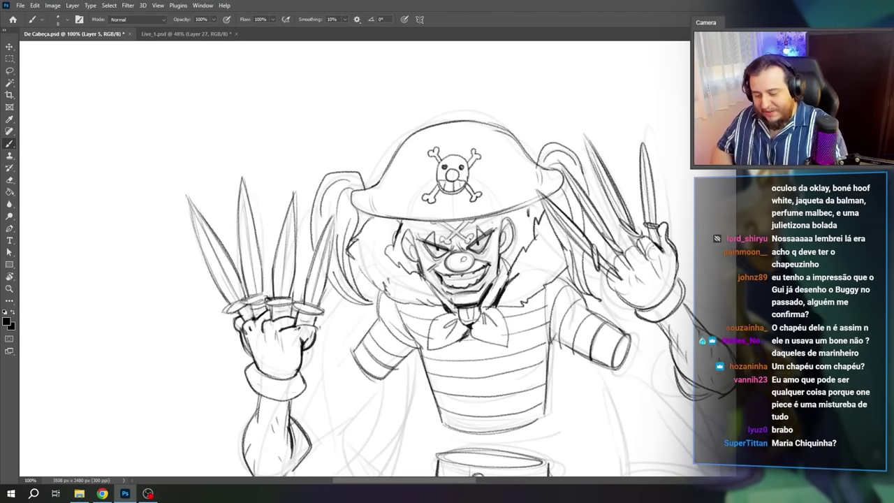
Step: Try drawing a spiky fringe across the forehead under the hat brim and undo it
{"action": "left_click_drag", "start_coordinate": [412, 249], "coordinate": [423, 229]}
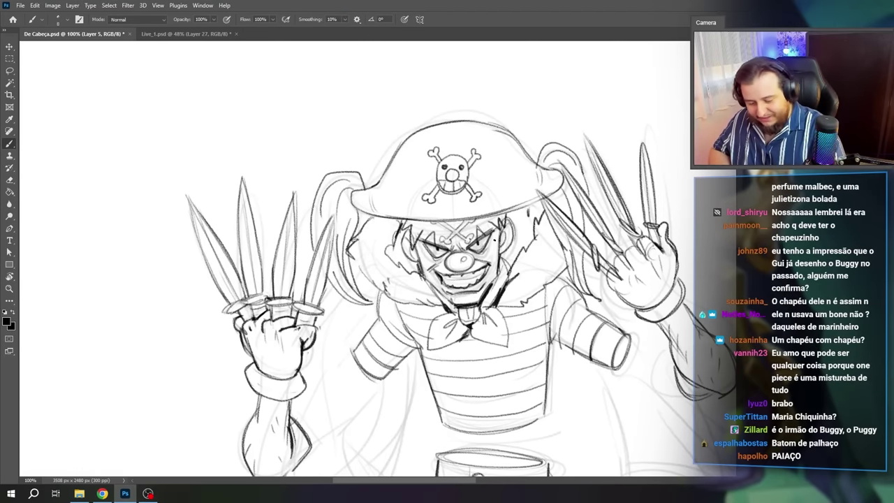
{"action": "key", "text": "ctrl+z"}
{"action": "key", "text": "ctrl+z"}
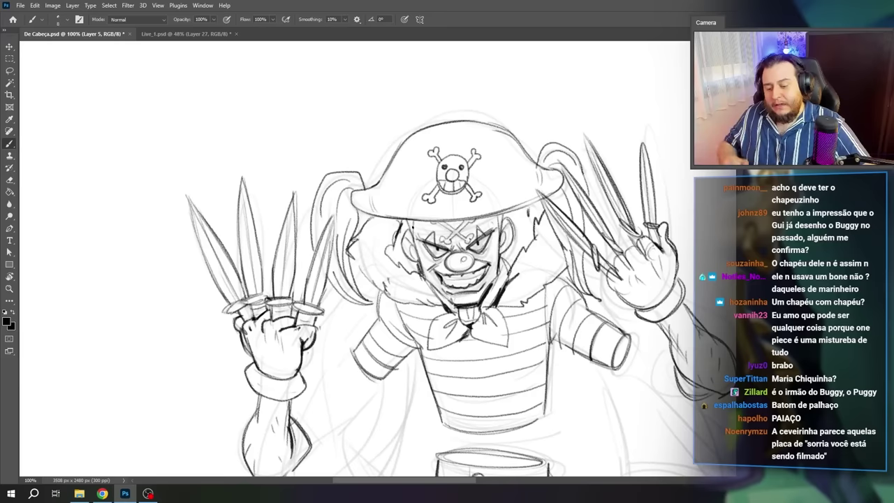
{"action": "left_click_drag", "start_coordinate": [554, 384], "coordinate": [541, 326]}
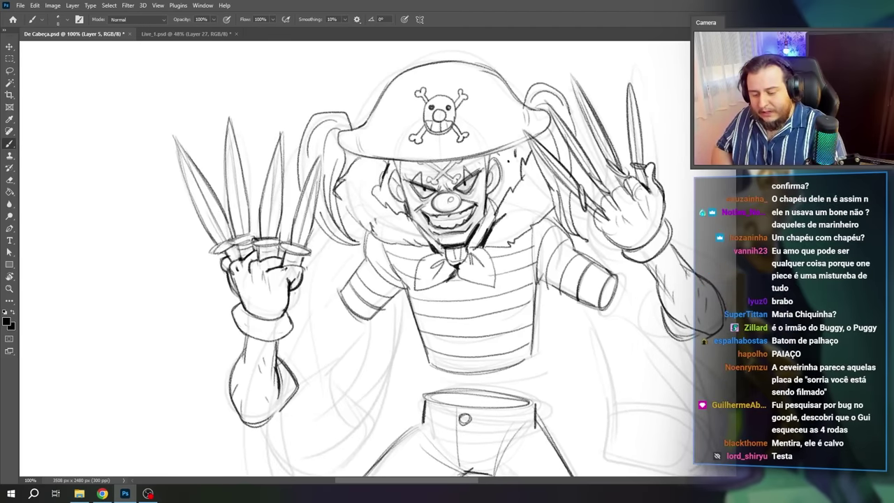
{"action": "key", "text": "ctrl+z"}
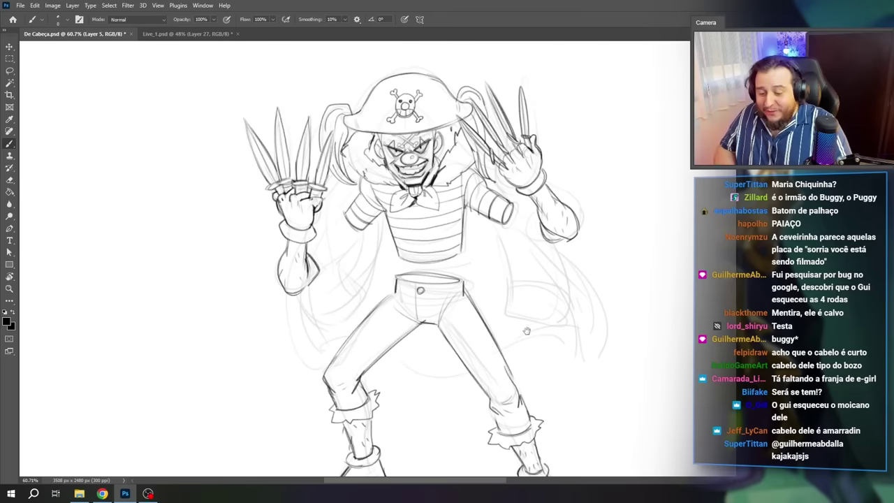
Step: Draw the coat's empty sleeves hanging on both sides of the hips, each with a wide cuff and a round button
{"action": "left_click_drag", "start_coordinate": [527, 332], "coordinate": [512, 362]}
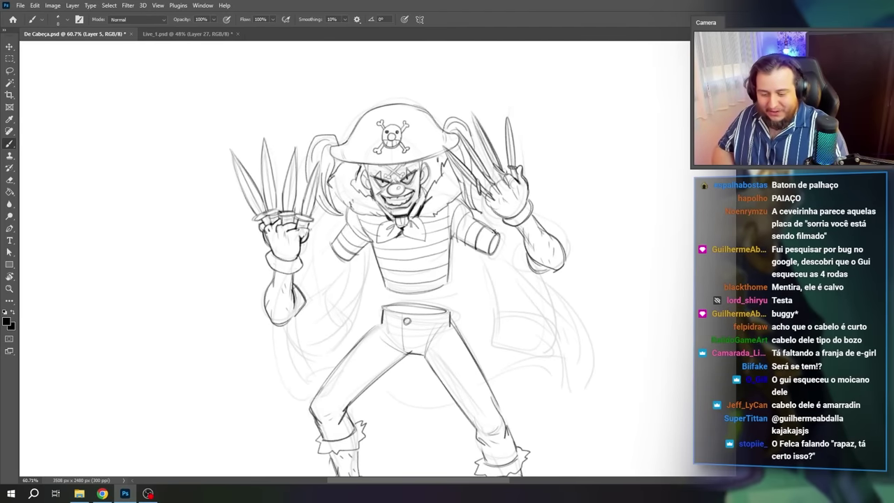
{"action": "left_click_drag", "start_coordinate": [481, 264], "coordinate": [498, 342]}
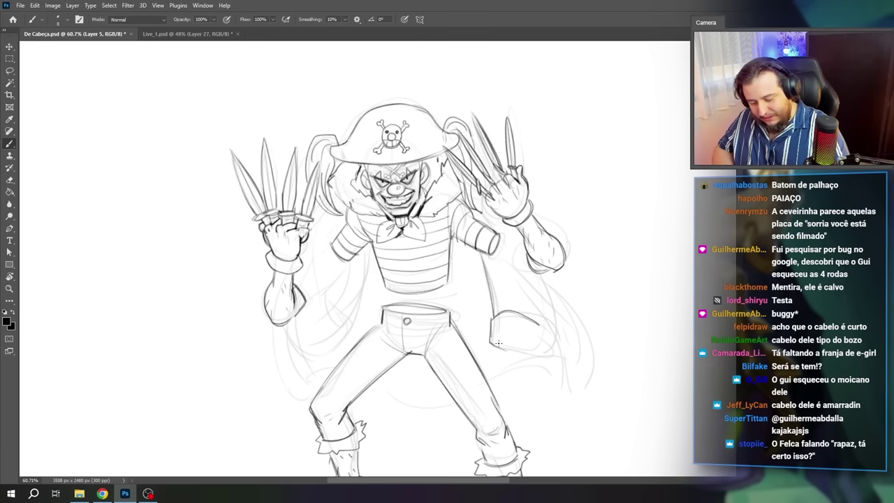
{"action": "left_click_drag", "start_coordinate": [540, 365], "coordinate": [542, 370]}
{"action": "left_click_drag", "start_coordinate": [497, 348], "coordinate": [543, 370]}
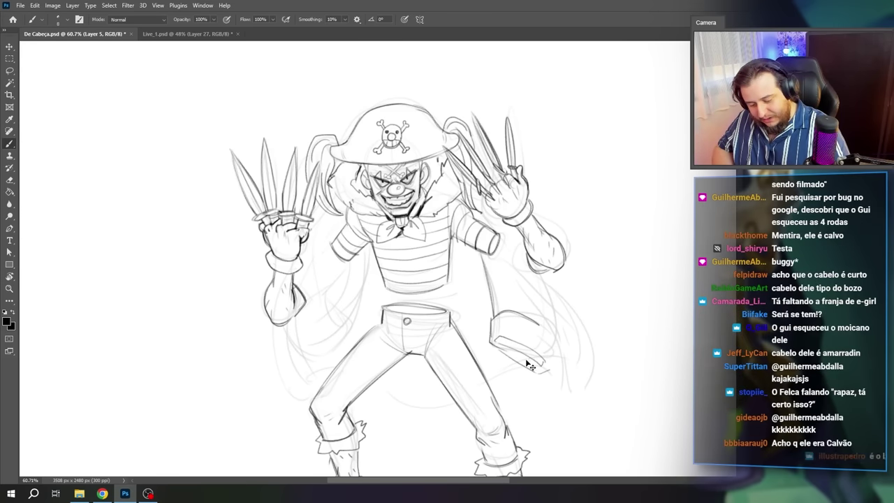
{"action": "key", "text": "ctrl+z"}
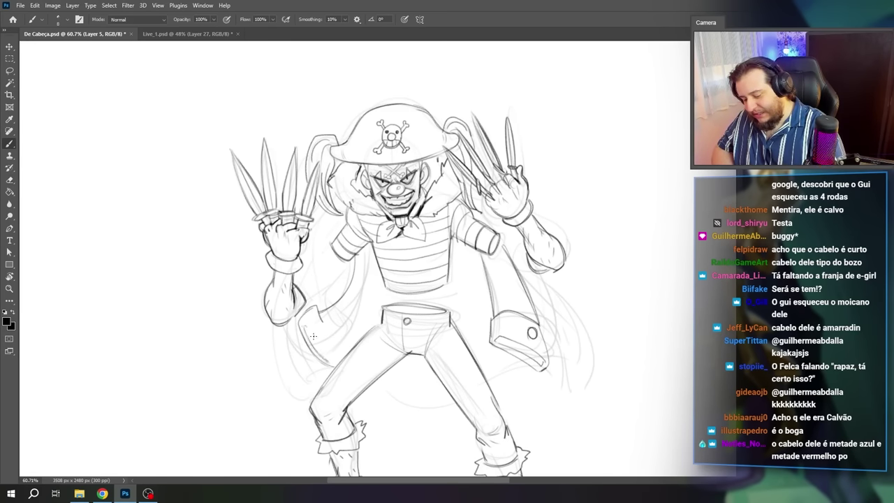
{"action": "left_click_drag", "start_coordinate": [334, 343], "coordinate": [334, 344]}
{"action": "left_click_drag", "start_coordinate": [350, 341], "coordinate": [369, 275]}
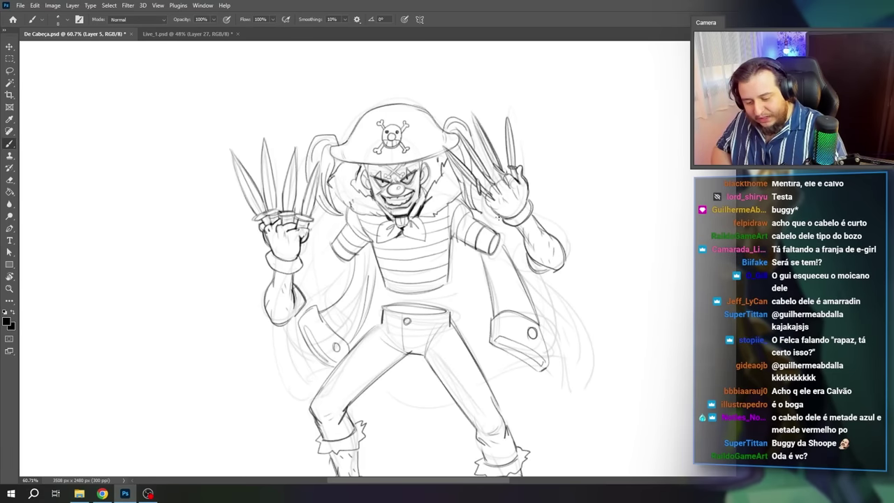
Step: Draw the coat's ragged outer edges billowing behind both floating forearms and its hem behind the legs
{"action": "left_click_drag", "start_coordinate": [557, 230], "coordinate": [606, 322]}
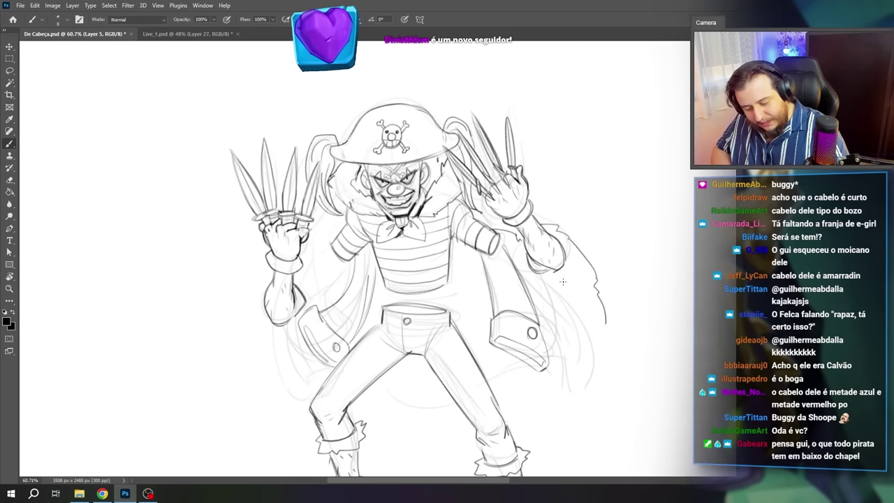
{"action": "mouse_move", "coordinate": [563, 272]}
{"action": "left_mouse_down"}
{"action": "mouse_move", "coordinate": [572, 317]}
{"action": "mouse_move", "coordinate": [587, 331]}
{"action": "left_mouse_up"}
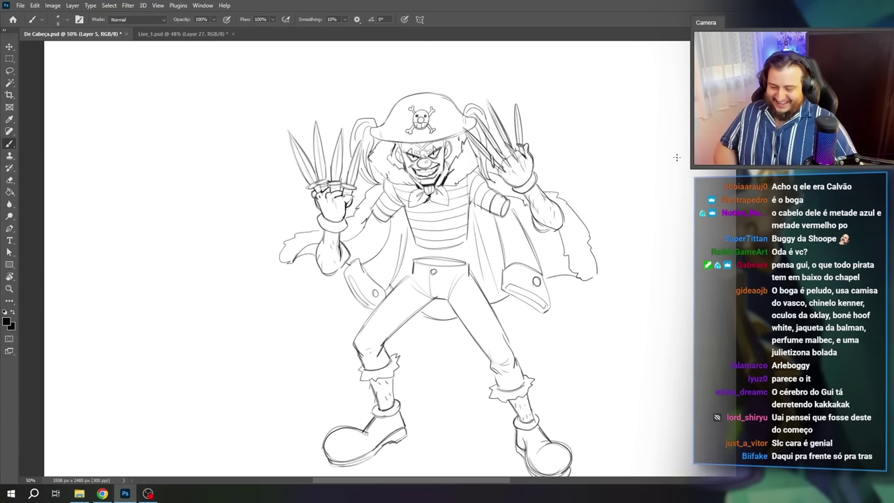
{"action": "left_click_drag", "start_coordinate": [441, 304], "coordinate": [430, 279]}
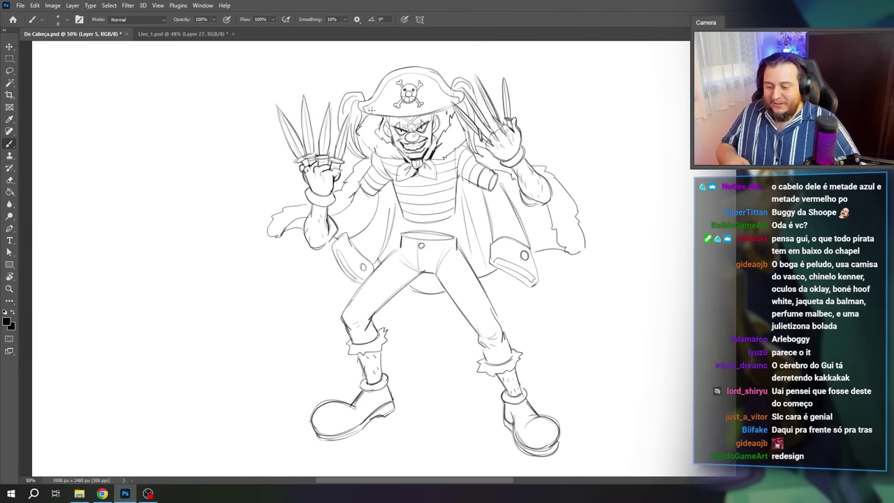
Step: Erase the messy hair strokes between the hat brim and the left side of the face and redraw spiky tufts
{"action": "scroll", "coordinate": [427, 126], "scroll_direction": "up", "scroll_amount": 1}
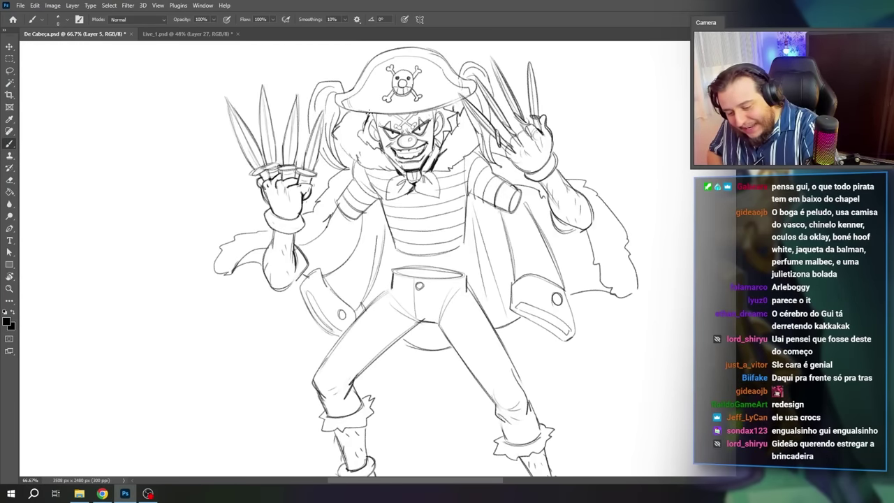
{"action": "key", "text": "e"}
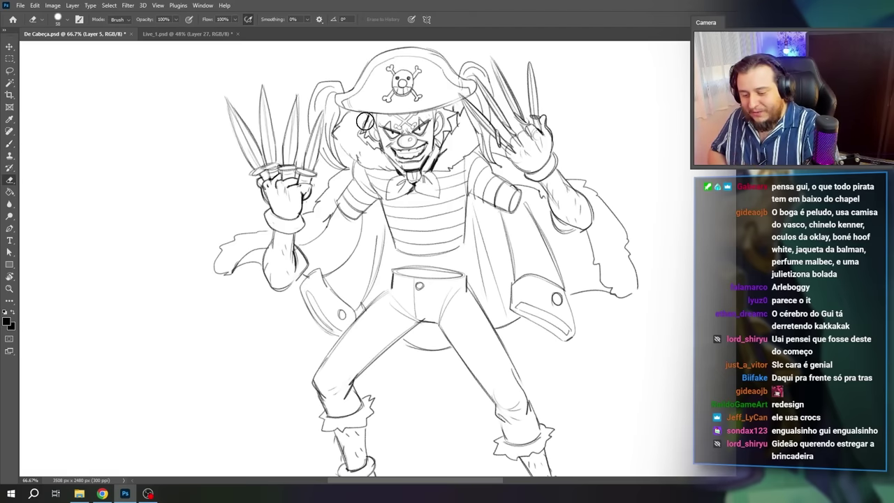
{"action": "left_click_drag", "start_coordinate": [365, 122], "coordinate": [362, 128]}
{"action": "key", "text": "b"}
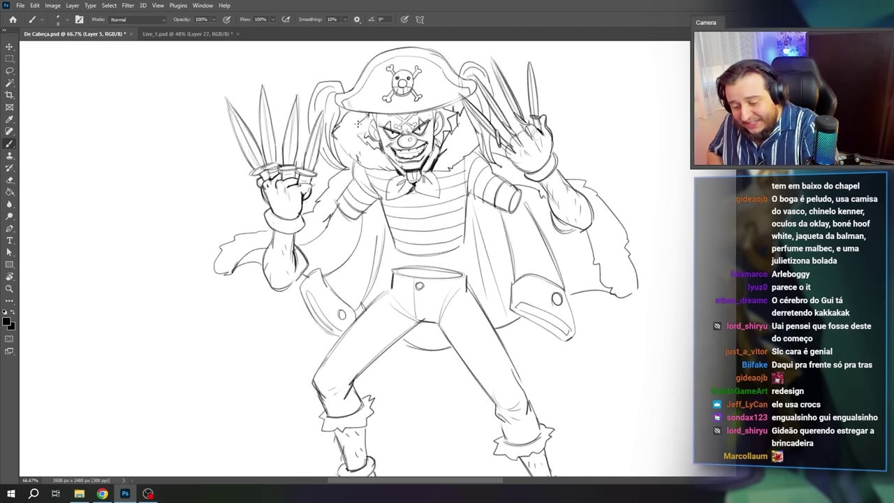
{"action": "key", "text": "e"}
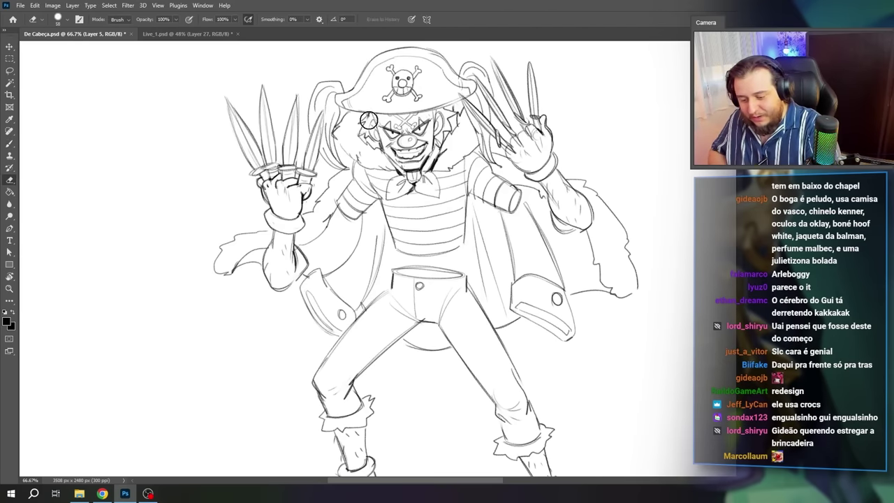
{"action": "left_click_drag", "start_coordinate": [370, 115], "coordinate": [361, 127]}
Step: Erase the rough edge of the trouser waistband, redraw it and add pocket lines at the hips
{"action": "left_click_drag", "start_coordinate": [481, 199], "coordinate": [448, 197]}
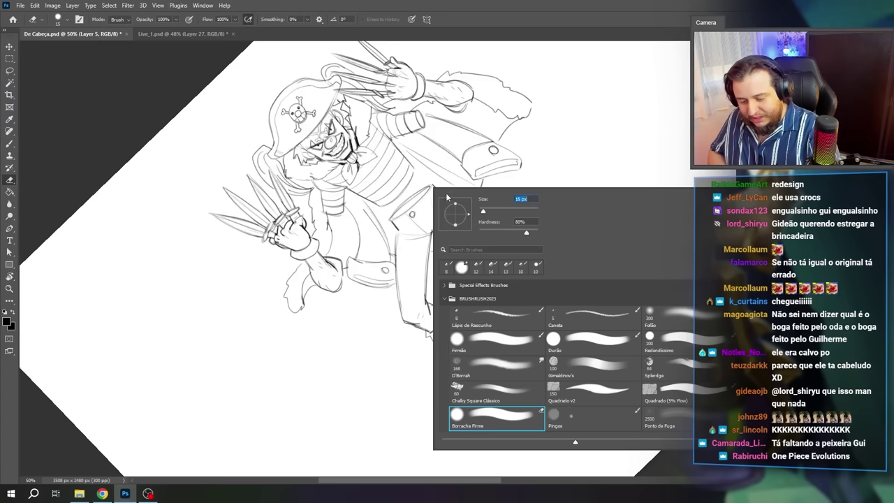
{"action": "left_click_drag", "start_coordinate": [396, 213], "coordinate": [429, 184]}
{"action": "key", "text": "b"}
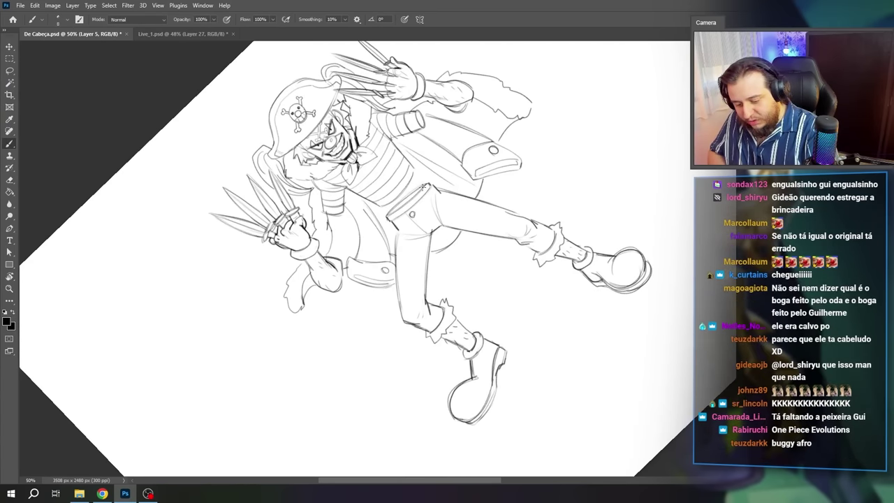
{"action": "key", "text": "Escape"}
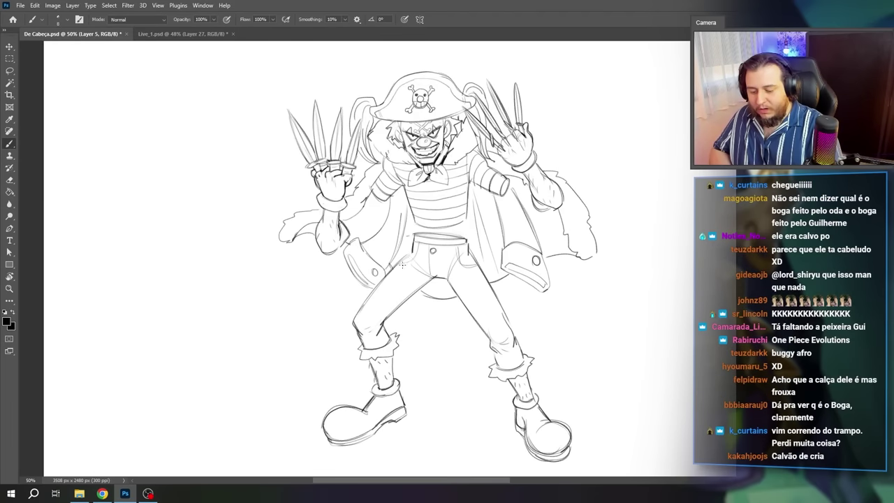
{"action": "scroll", "coordinate": [384, 305], "scroll_direction": "down", "scroll_amount": 1}
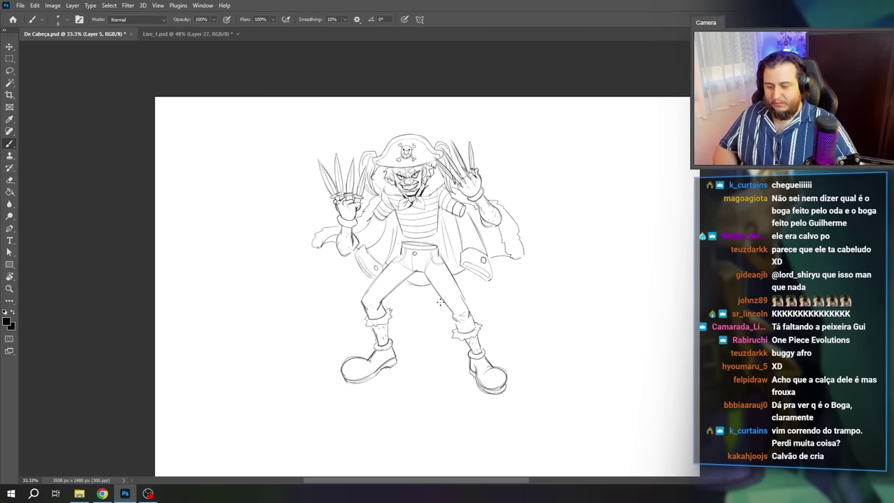
Step: Select the area outside the figure, invert the selection and fill the silhouette light grey on a new layer beneath the line art
{"action": "scroll", "coordinate": [430, 274], "scroll_direction": "up", "scroll_amount": 1}
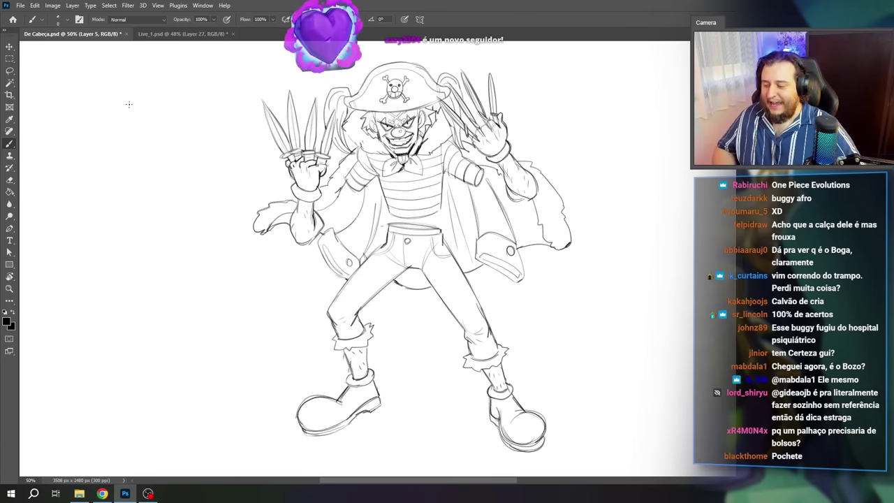
{"action": "key", "text": "w"}
{"action": "left_click", "coordinate": [641, 186]}
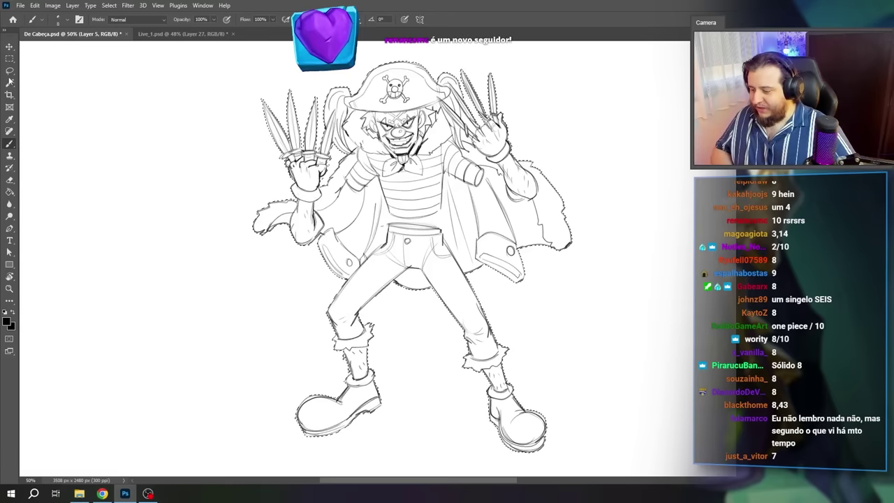
{"action": "left_click", "coordinate": [9, 82]}
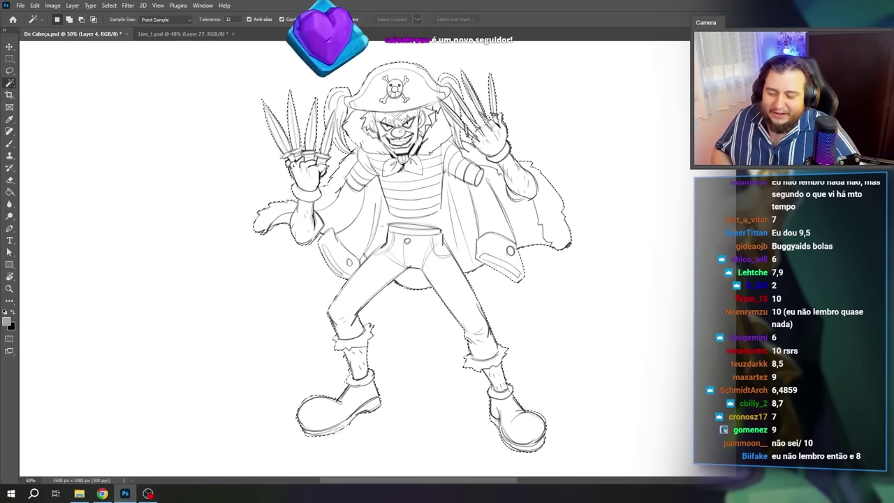
{"action": "key", "text": "g"}
{"action": "key", "text": "x"}
{"action": "key", "text": "alt+bracketleft"}
{"action": "key", "text": "ctrl+shift+alt+n"}
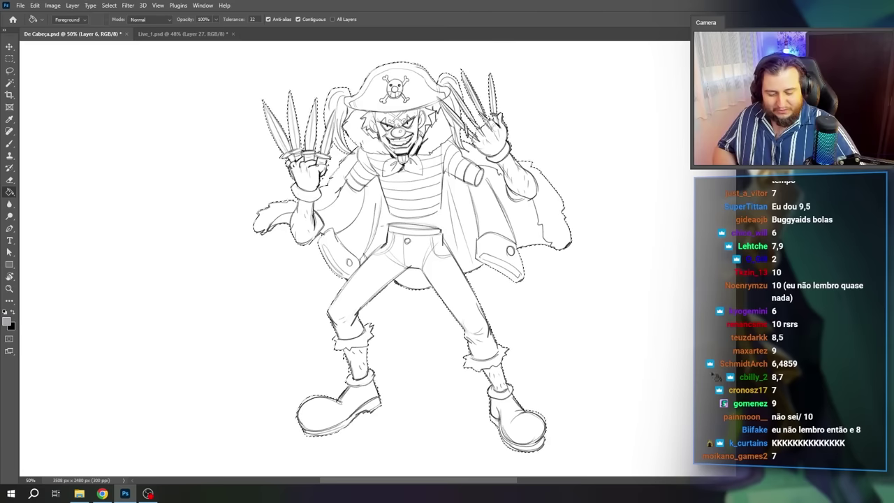
{"action": "left_click", "coordinate": [405, 188]}
{"action": "key", "text": "ctrl+d"}
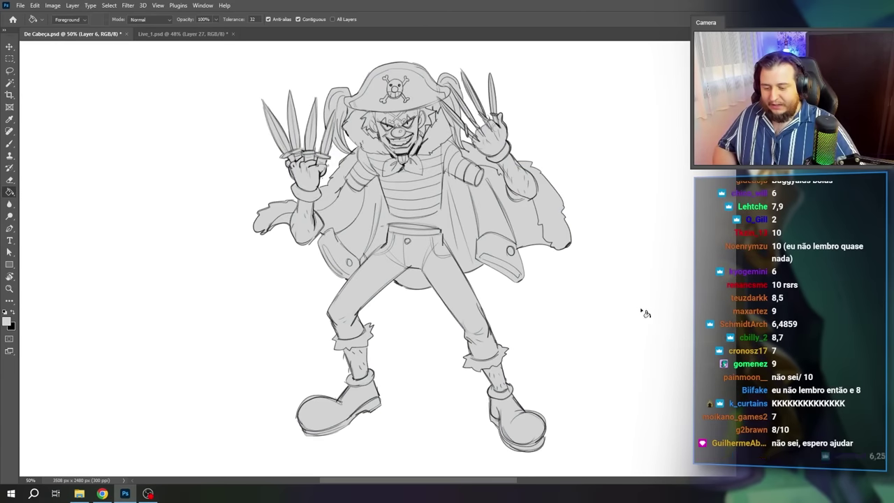
Step: Paint the trouser leg on the viewer's left on a new layer and shift its hue to light sky blue
{"action": "key", "text": "ctrl+shift+alt+n"}
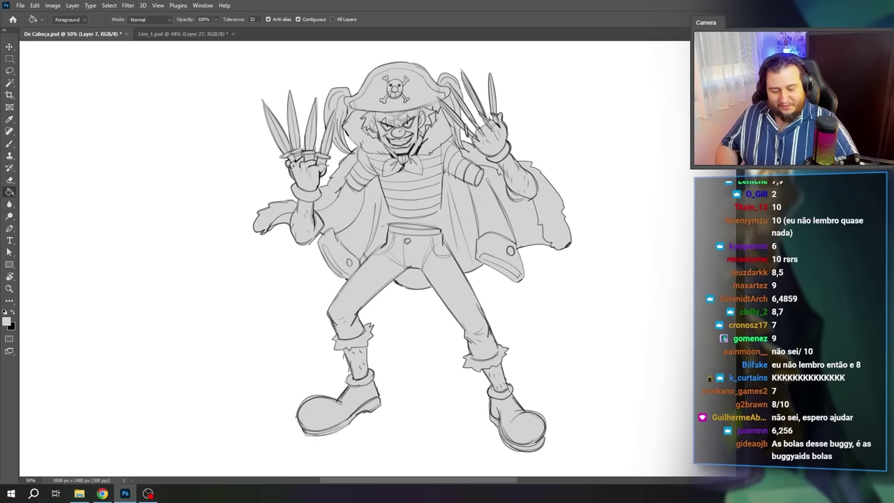
{"action": "key", "text": "b"}
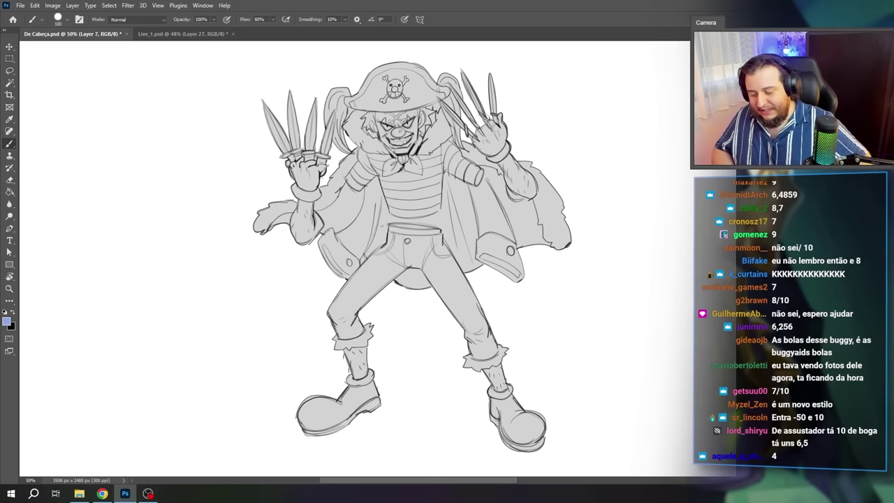
{"action": "mouse_move", "coordinate": [384, 264]}
{"action": "left_mouse_down"}
{"action": "mouse_move", "coordinate": [346, 307]}
{"action": "mouse_move", "coordinate": [381, 260]}
{"action": "mouse_move", "coordinate": [362, 323]}
{"action": "mouse_move", "coordinate": [344, 325]}
{"action": "mouse_move", "coordinate": [369, 279]}
{"action": "left_mouse_up"}
{"action": "key", "text": "ctrl+u"}
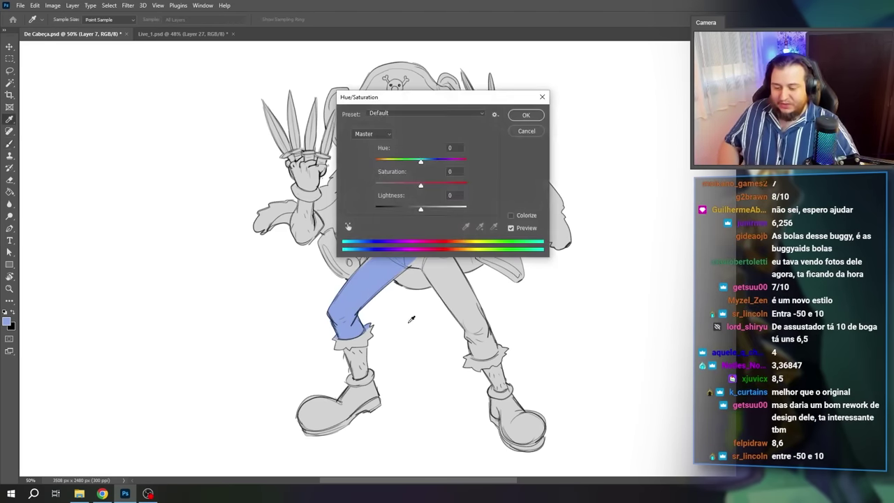
{"action": "left_click_drag", "start_coordinate": [406, 99], "coordinate": [611, 168]}
{"action": "left_click_drag", "start_coordinate": [625, 229], "coordinate": [634, 230]}
{"action": "left_click", "coordinate": [720, 181]}
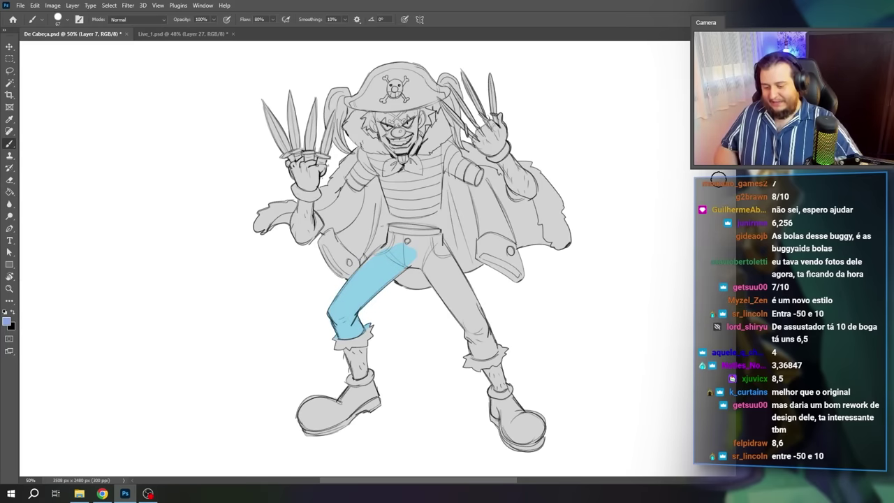
Step: Paint the rest of the trousers in the same light blue and the ragged leg cuffs cream
{"action": "left_click", "coordinate": [386, 261], "text": "alt"}
{"action": "right_click", "coordinate": [404, 246]}
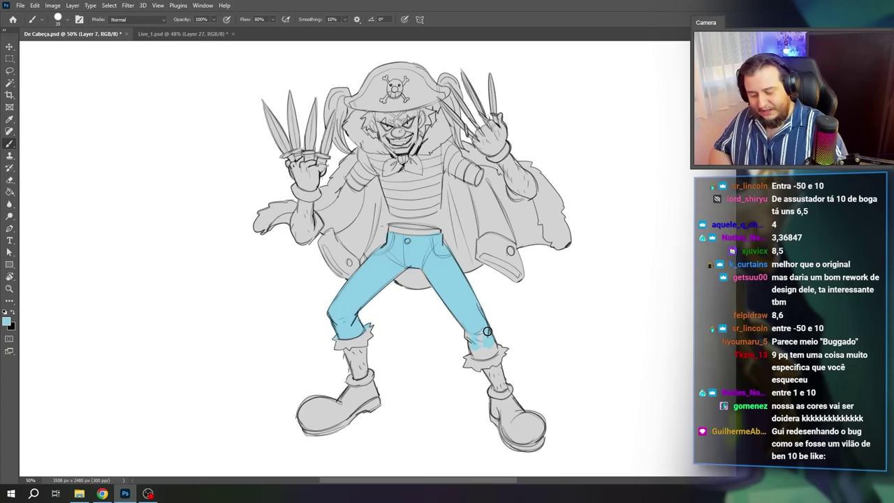
{"action": "left_click_drag", "start_coordinate": [485, 332], "coordinate": [487, 322]}
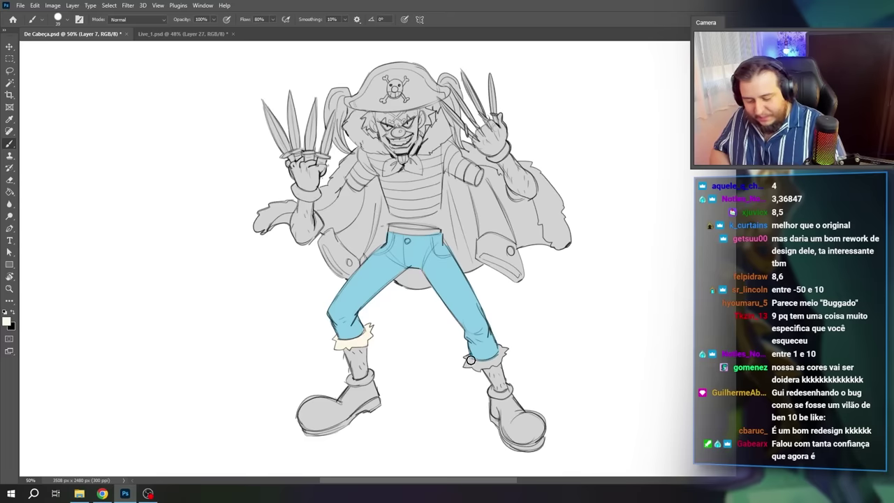
{"action": "left_click_drag", "start_coordinate": [470, 360], "coordinate": [496, 361]}
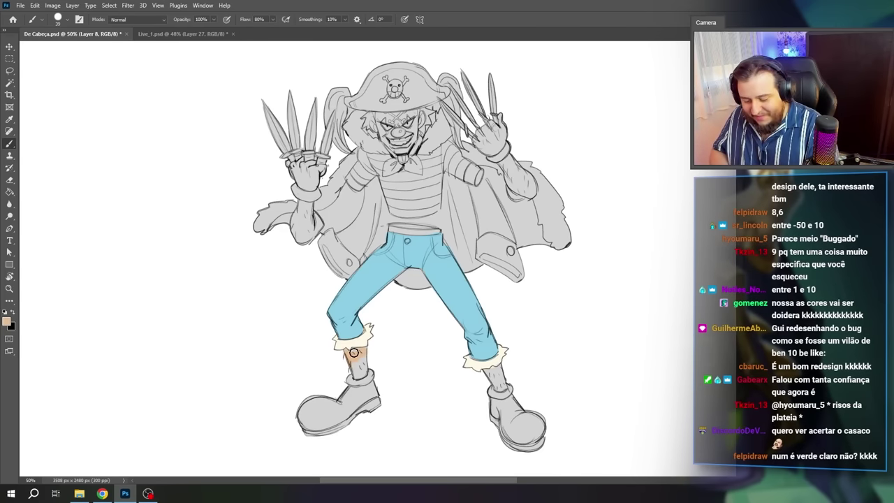
Step: Paint both bare shins and both floating forearms with a tan skin tone on a separate layer
{"action": "left_click_drag", "start_coordinate": [357, 352], "coordinate": [360, 373]}
{"action": "mouse_move", "coordinate": [500, 368]}
{"action": "left_mouse_down"}
{"action": "mouse_move", "coordinate": [490, 375]}
{"action": "mouse_move", "coordinate": [499, 385]}
{"action": "left_mouse_up"}
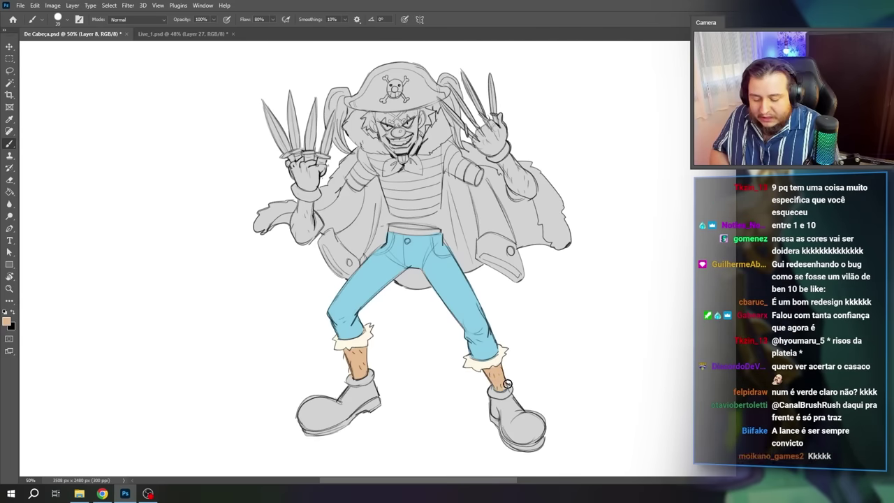
{"action": "left_click_drag", "start_coordinate": [303, 204], "coordinate": [303, 247]}
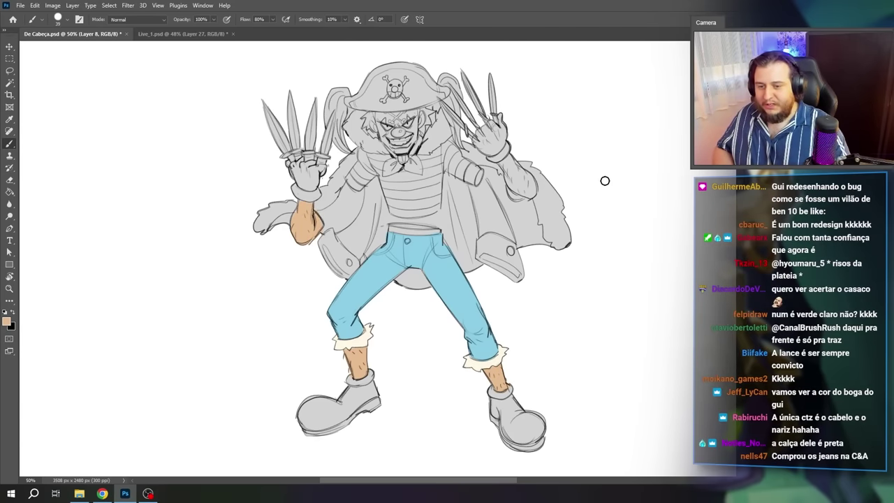
{"action": "scroll", "coordinate": [529, 179], "scroll_direction": "up", "scroll_amount": 3}
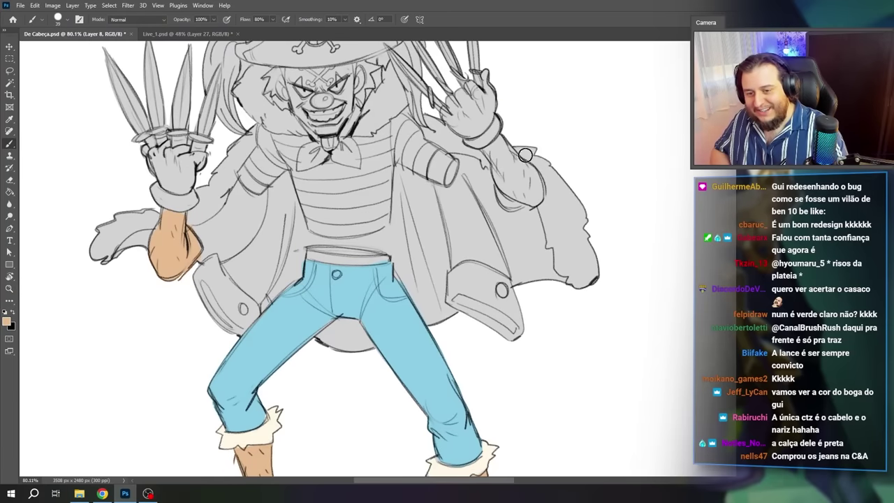
{"action": "mouse_move", "coordinate": [495, 154]}
{"action": "left_mouse_down"}
{"action": "mouse_move", "coordinate": [513, 174]}
{"action": "mouse_move", "coordinate": [507, 204]}
{"action": "mouse_move", "coordinate": [533, 183]}
{"action": "mouse_move", "coordinate": [516, 162]}
{"action": "left_mouse_up"}
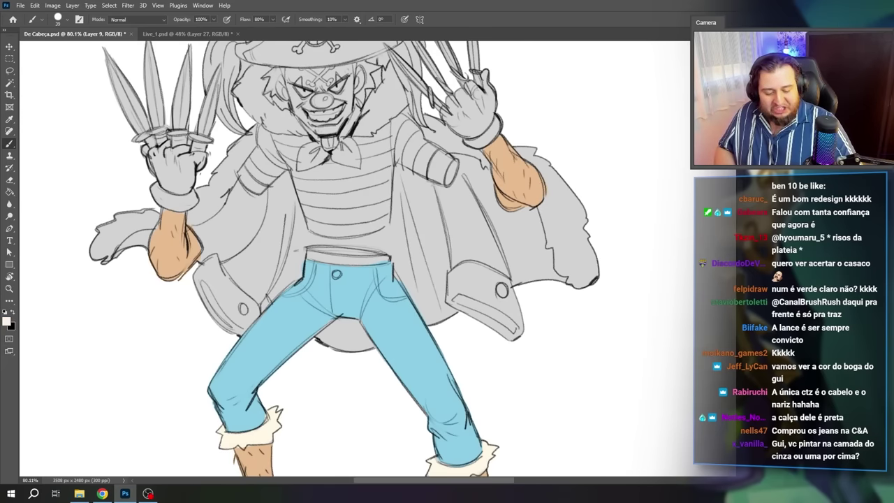
Step: Paint the shirt and sleeves off-white on their own layer, and the exposed waist and sleeve opening in the tan skin tone
{"action": "mouse_move", "coordinate": [244, 187]}
{"action": "left_mouse_down"}
{"action": "mouse_move", "coordinate": [279, 158]}
{"action": "mouse_move", "coordinate": [265, 138]}
{"action": "mouse_move", "coordinate": [300, 150]}
{"action": "mouse_move", "coordinate": [294, 169]}
{"action": "mouse_move", "coordinate": [312, 198]}
{"action": "mouse_move", "coordinate": [331, 166]}
{"action": "mouse_move", "coordinate": [366, 184]}
{"action": "mouse_move", "coordinate": [362, 143]}
{"action": "mouse_move", "coordinate": [370, 143]}
{"action": "mouse_move", "coordinate": [381, 160]}
{"action": "mouse_move", "coordinate": [371, 205]}
{"action": "mouse_move", "coordinate": [312, 182]}
{"action": "mouse_move", "coordinate": [357, 220]}
{"action": "mouse_move", "coordinate": [339, 223]}
{"action": "mouse_move", "coordinate": [360, 221]}
{"action": "mouse_move", "coordinate": [336, 229]}
{"action": "mouse_move", "coordinate": [333, 202]}
{"action": "mouse_move", "coordinate": [324, 227]}
{"action": "mouse_move", "coordinate": [364, 219]}
{"action": "left_mouse_up"}
{"action": "mouse_move", "coordinate": [370, 255]}
{"action": "left_mouse_down"}
{"action": "mouse_move", "coordinate": [328, 255]}
{"action": "mouse_move", "coordinate": [367, 254]}
{"action": "left_mouse_up"}
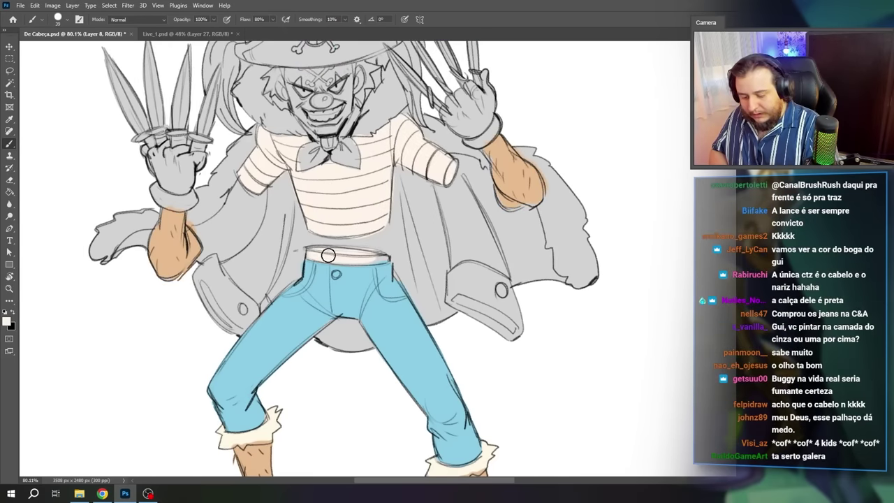
{"action": "key", "text": "ctrl+z"}
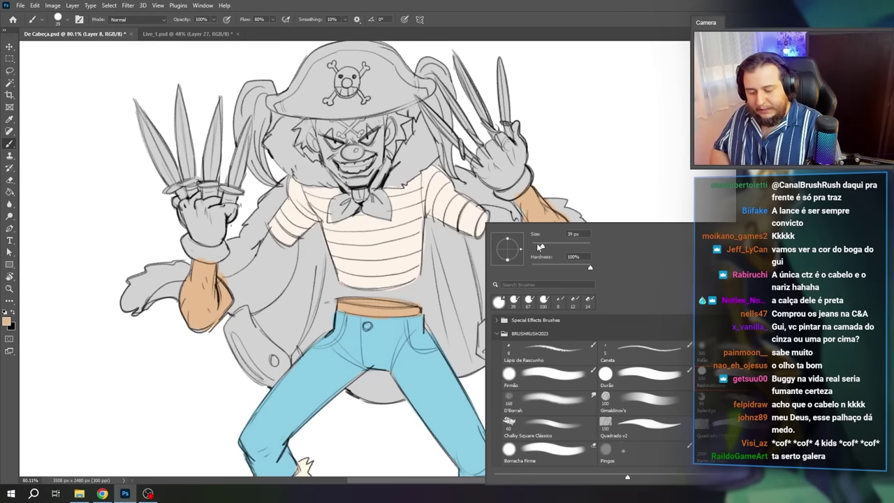
{"action": "left_click_drag", "start_coordinate": [542, 246], "coordinate": [537, 246]}
{"action": "left_click_drag", "start_coordinate": [487, 216], "coordinate": [479, 232]}
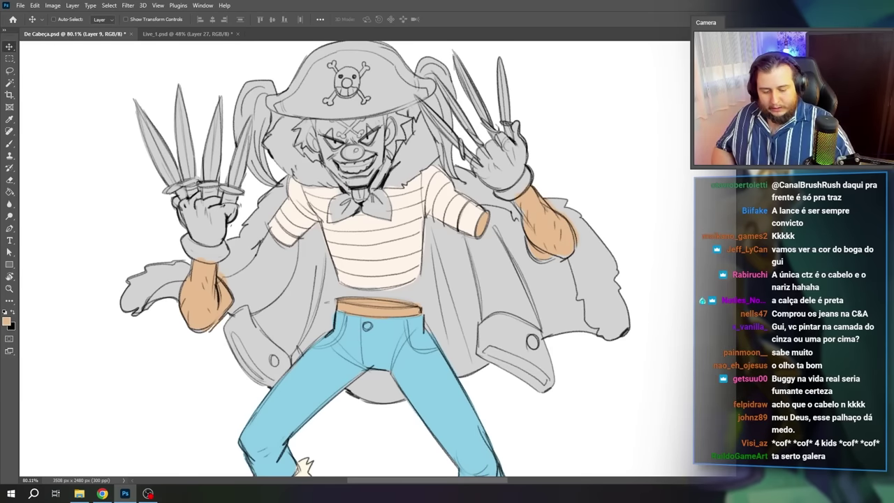
Step: Paint the clown's face and ears in the tan skin tone with an 18 px brush
{"action": "key", "text": "b"}
{"action": "right_click", "coordinate": [619, 355]}
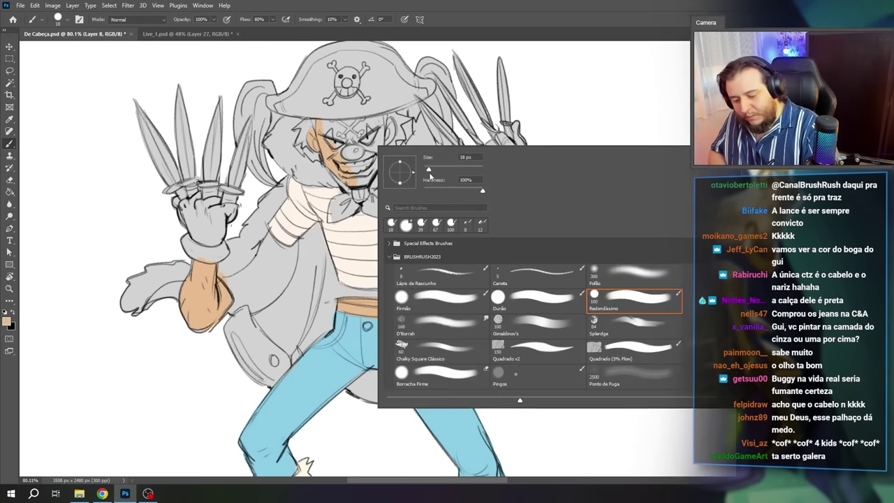
{"action": "key", "text": "Escape"}
{"action": "key", "text": "e"}
{"action": "key", "text": "b"}
{"action": "mouse_move", "coordinate": [367, 138]}
{"action": "left_mouse_down"}
{"action": "mouse_move", "coordinate": [328, 129]}
{"action": "mouse_move", "coordinate": [374, 127]}
{"action": "left_mouse_up"}
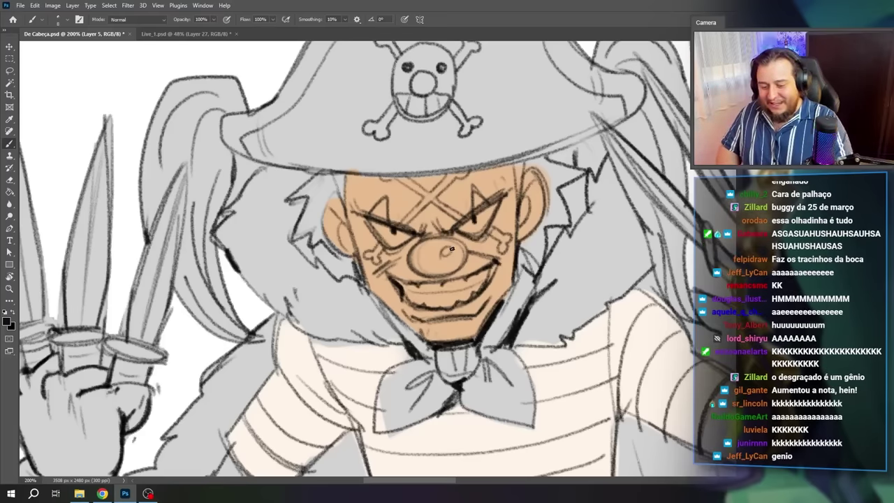
Step: Erase and redraw the line strokes around the eye on the viewer's right on the line art layer
{"action": "key", "text": "e"}
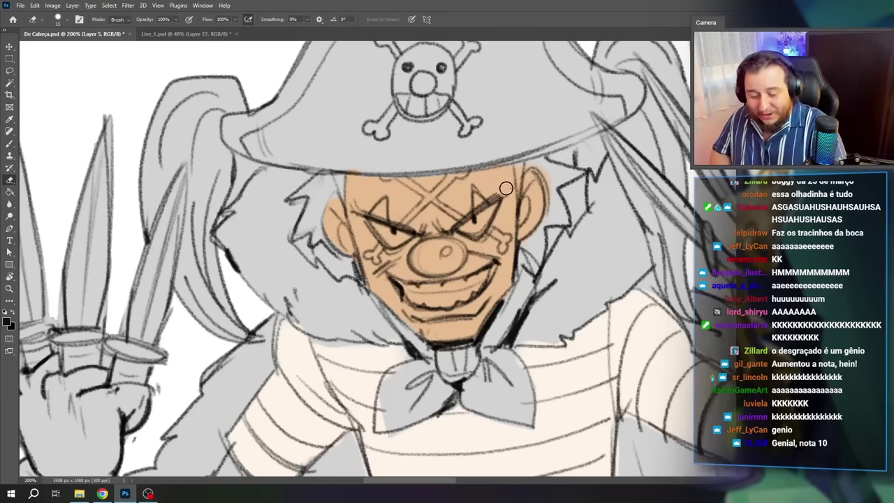
{"action": "key", "text": "b"}
{"action": "left_click_drag", "start_coordinate": [490, 202], "coordinate": [500, 198]}
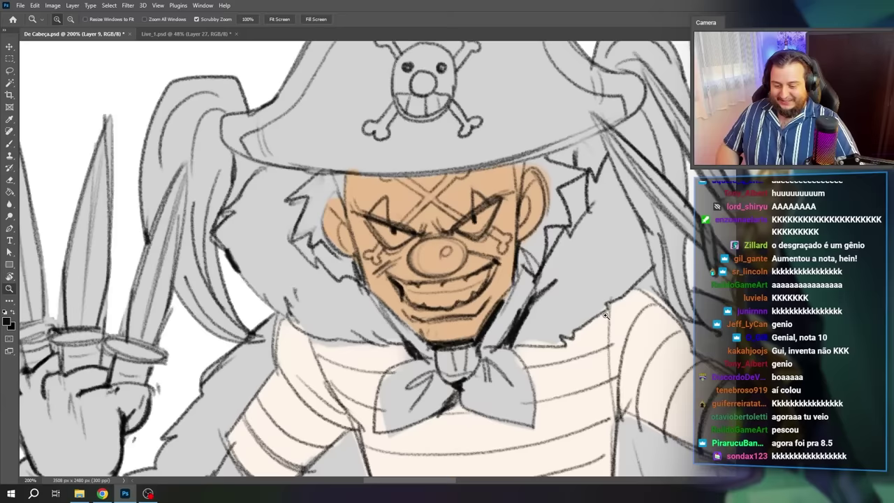
{"action": "scroll", "coordinate": [447, 279], "scroll_direction": "down", "scroll_amount": 5}
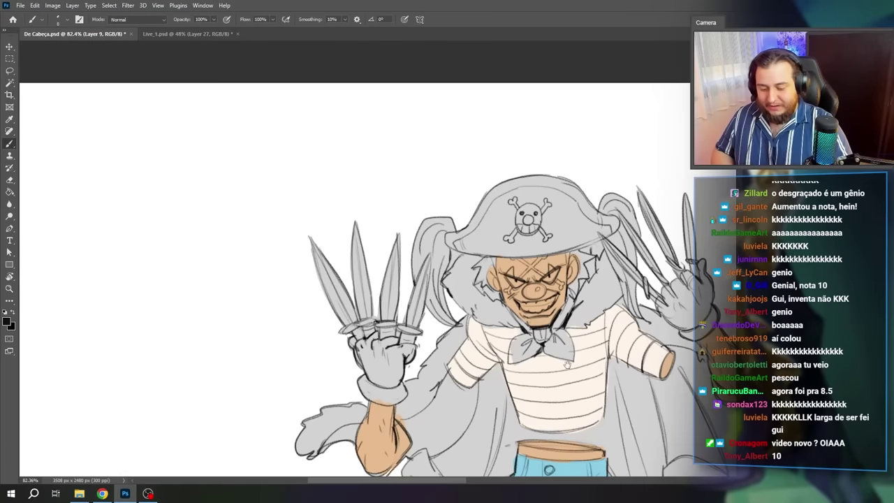
{"action": "left_click_drag", "start_coordinate": [567, 383], "coordinate": [507, 317]}
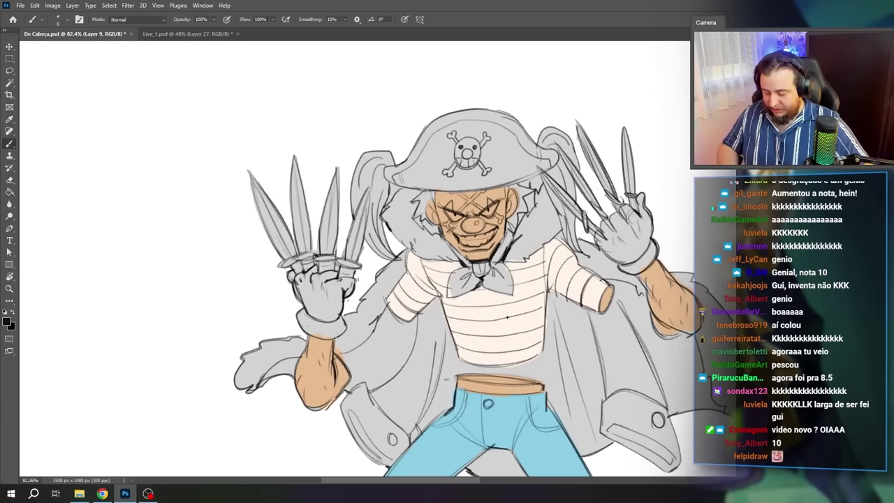
{"action": "scroll", "coordinate": [507, 318], "scroll_direction": "up", "scroll_amount": 3}
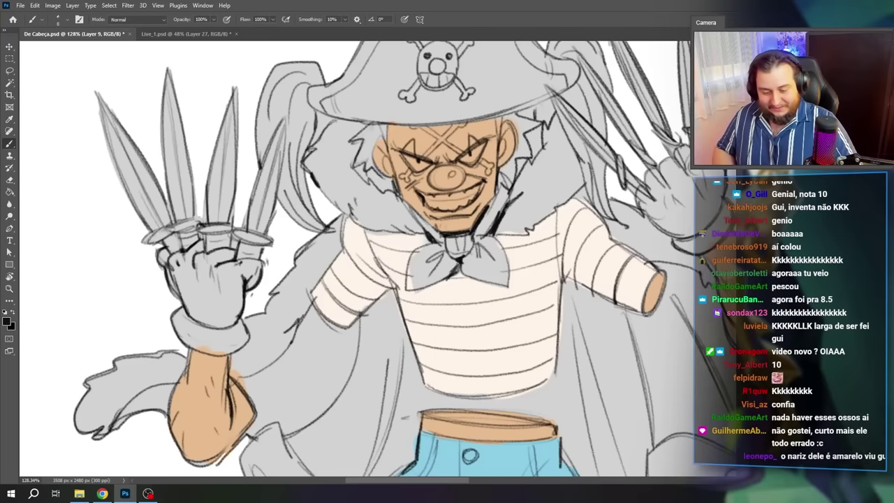
{"action": "key", "text": "ctrl+z"}
{"action": "key", "text": "ctrl+shift+z"}
Step: Paint a crimson stripe around each shirt sleeve on a new layer with the 18 px hard round brush
{"action": "right_click", "coordinate": [517, 271]}
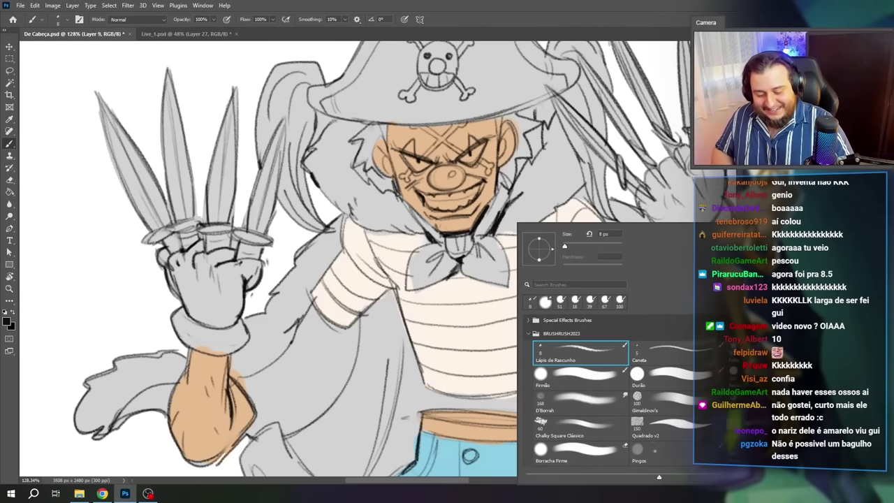
{"action": "left_click", "coordinate": [619, 301]}
{"action": "left_click", "coordinate": [565, 246]}
{"action": "key", "text": "Return"}
{"action": "left_click", "coordinate": [499, 364], "text": "alt"}
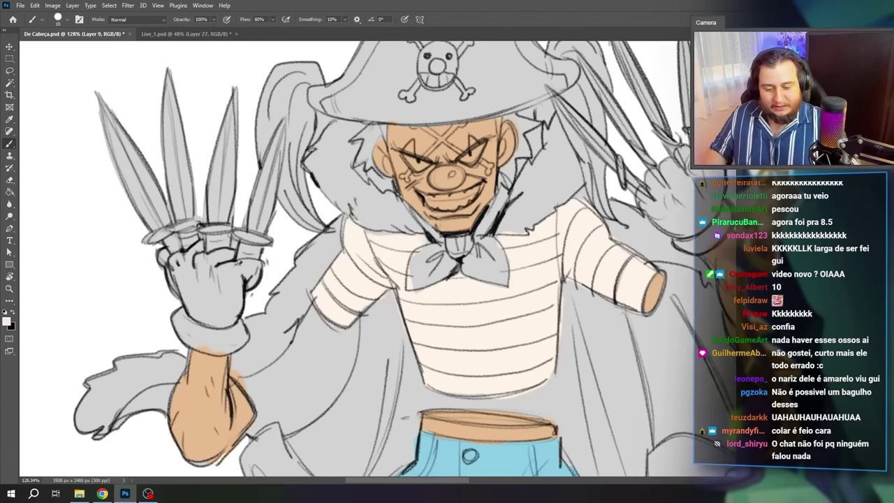
{"action": "right_click", "coordinate": [515, 220]}
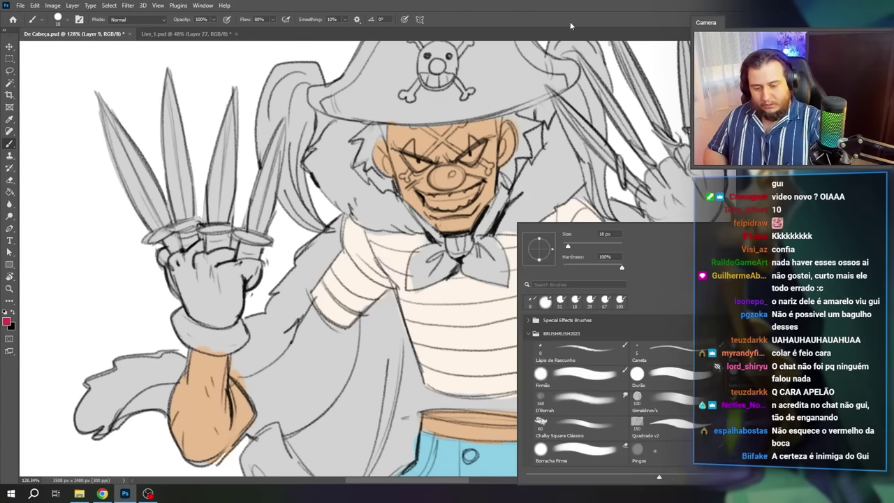
{"action": "left_click", "coordinate": [578, 14]}
{"action": "key", "text": "ctrl+shift+alt+n"}
{"action": "key", "text": "ctrl+minus"}
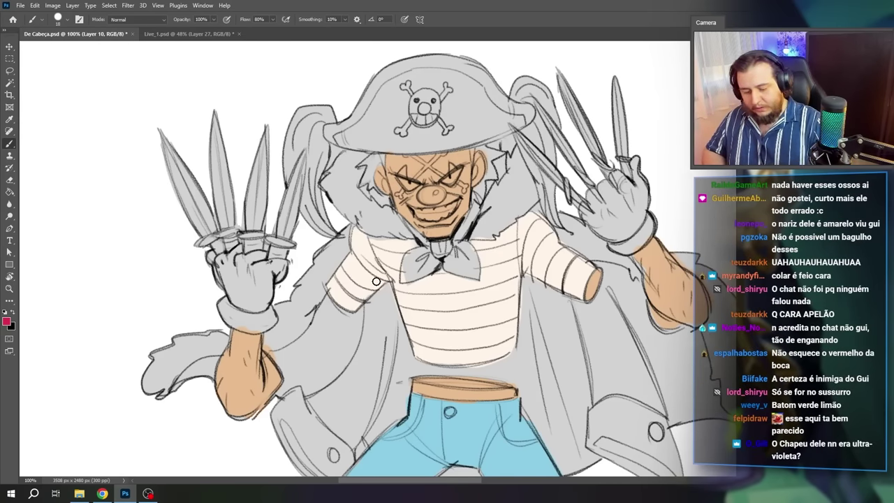
{"action": "left_click_drag", "start_coordinate": [337, 271], "coordinate": [381, 295]}
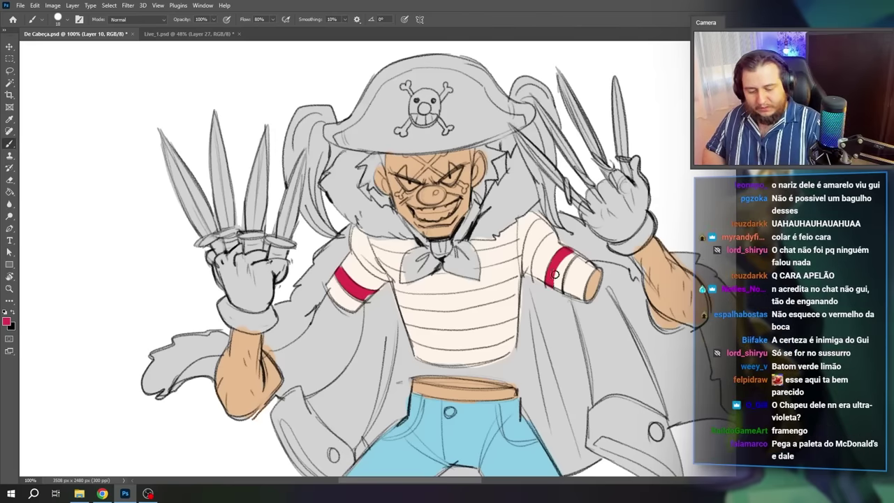
Step: Paint two crimson stripes across the torso of the shirt below the scarf
{"action": "key", "text": "r"}
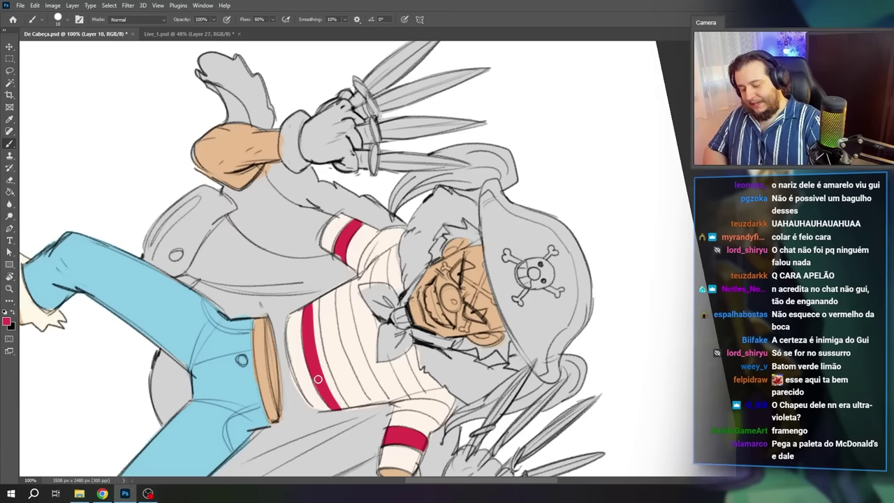
{"action": "mouse_move", "coordinate": [331, 398]}
{"action": "left_mouse_down"}
{"action": "mouse_move", "coordinate": [315, 303]}
{"action": "mouse_move", "coordinate": [344, 405]}
{"action": "left_mouse_up"}
{"action": "left_click_drag", "start_coordinate": [340, 286], "coordinate": [379, 401]}
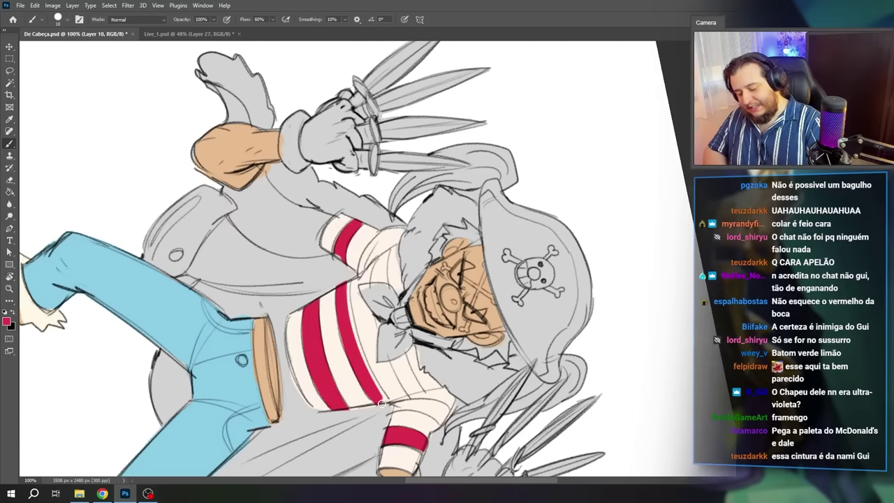
{"action": "left_click_drag", "start_coordinate": [340, 285], "coordinate": [384, 404]}
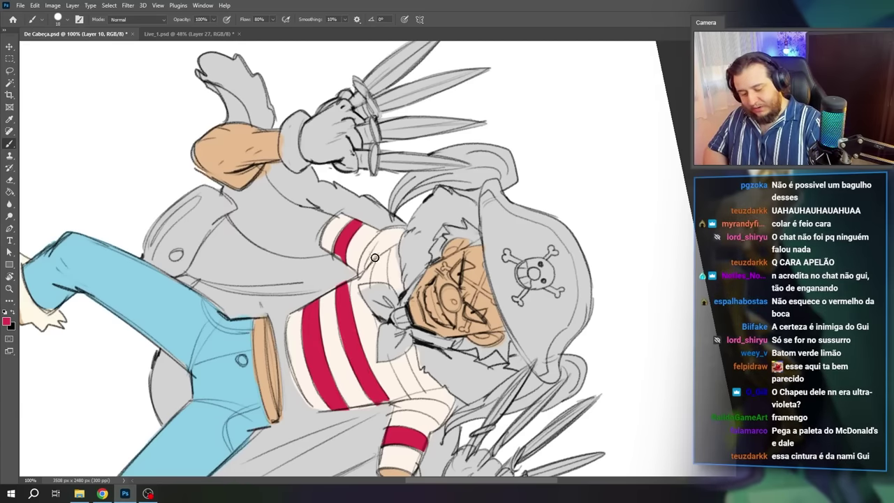
Step: Paint crimson stripes over both shoulders and across the upper chest on either side of the scarf
{"action": "left_click_drag", "start_coordinate": [366, 256], "coordinate": [392, 229]}
{"action": "key", "text": "ctrl+z"}
{"action": "key", "text": "r"}
{"action": "mouse_move", "coordinate": [437, 410]}
{"action": "left_mouse_down"}
{"action": "mouse_move", "coordinate": [538, 250]}
{"action": "mouse_move", "coordinate": [523, 188]}
{"action": "left_mouse_up"}
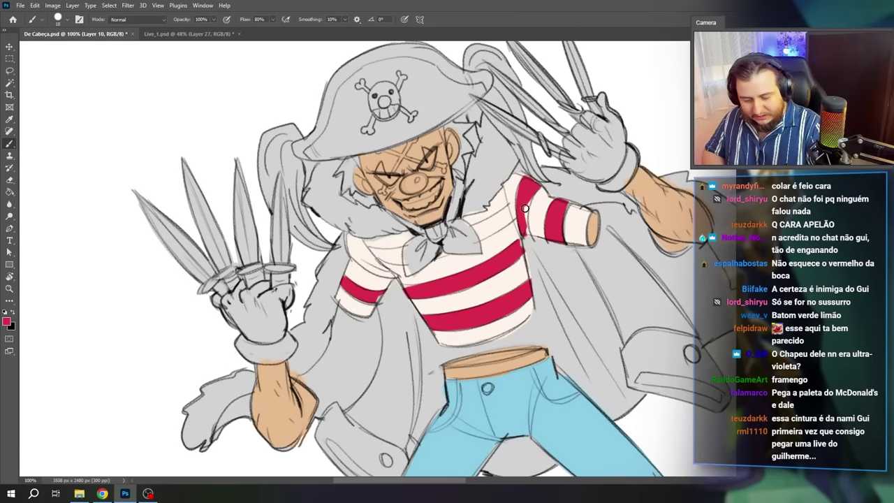
{"action": "left_click_drag", "start_coordinate": [347, 239], "coordinate": [374, 268]}
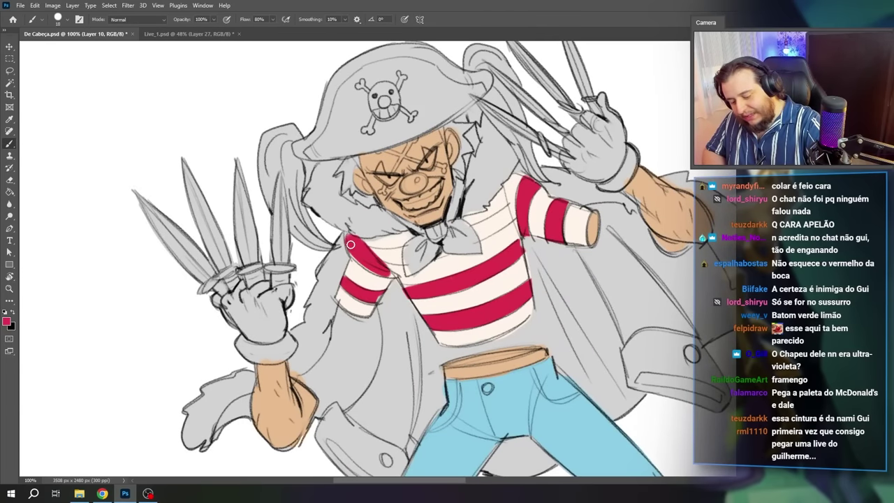
{"action": "key", "text": "r"}
{"action": "left_click_drag", "start_coordinate": [398, 279], "coordinate": [384, 241]}
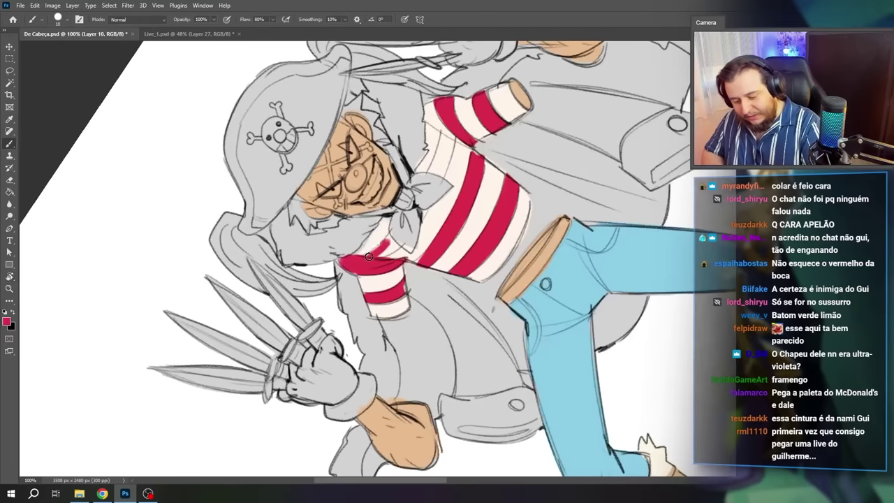
{"action": "left_click_drag", "start_coordinate": [427, 172], "coordinate": [441, 149]}
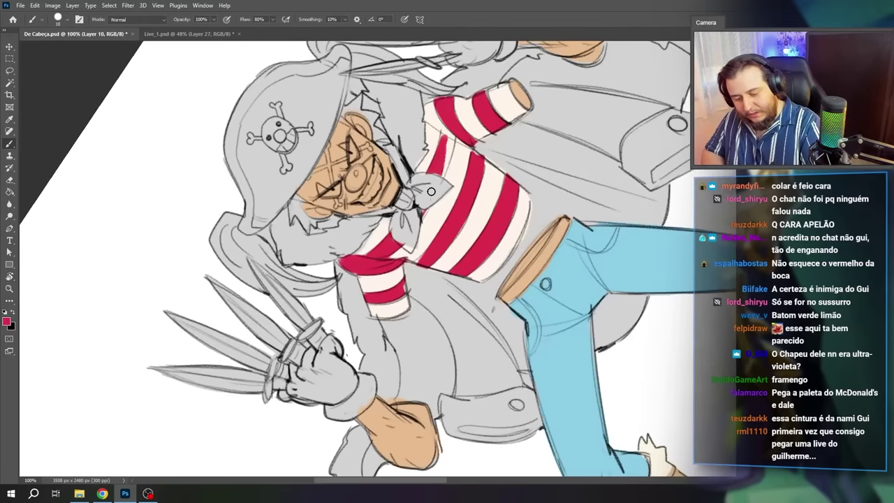
Step: Paint the clown's round nose crimson on a new layer
{"action": "key", "text": "r"}
{"action": "left_click_drag", "start_coordinate": [546, 287], "coordinate": [431, 422]}
{"action": "key", "text": "ctrl+shift+alt+n"}
{"action": "left_click_drag", "start_coordinate": [564, 375], "coordinate": [563, 264]}
{"action": "left_click_drag", "start_coordinate": [589, 343], "coordinate": [594, 389]}
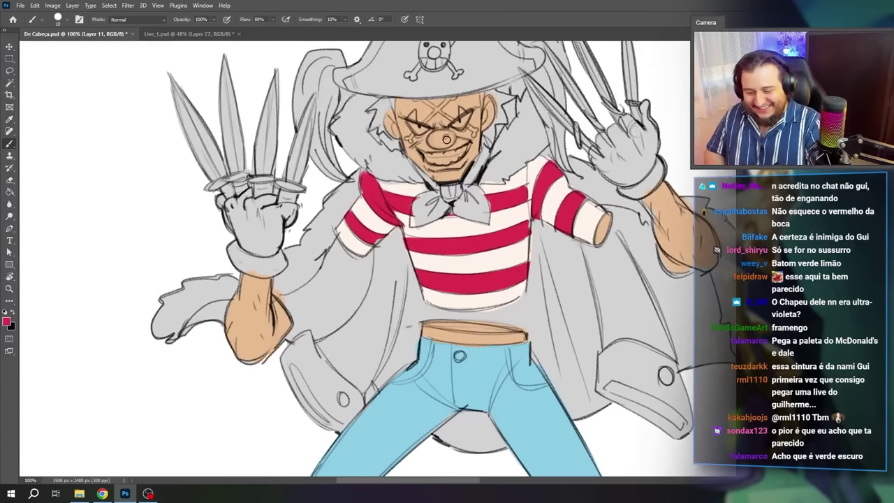
{"action": "left_click_drag", "start_coordinate": [523, 214], "coordinate": [561, 292]}
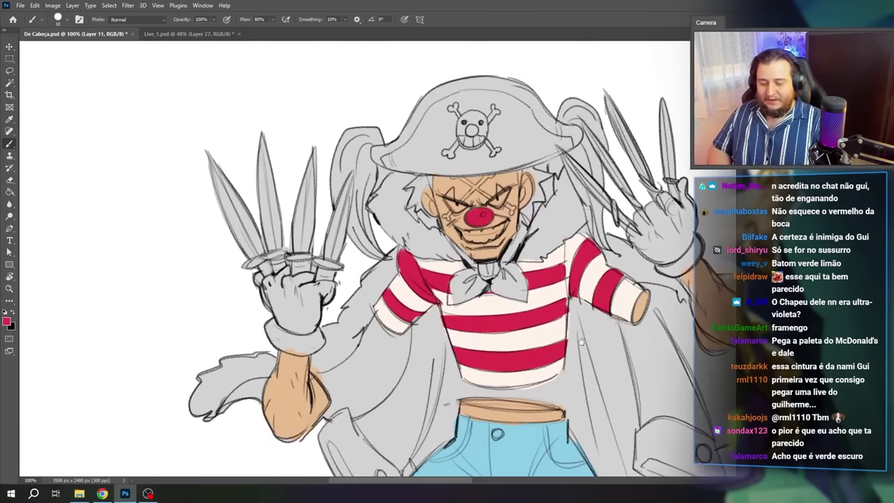
Step: Try thick crimson lips around the grinning mouth with a 14 px brush
{"action": "left_click_drag", "start_coordinate": [483, 168], "coordinate": [529, 175]}
{"action": "right_click", "coordinate": [521, 288]}
{"action": "left_click_drag", "start_coordinate": [578, 251], "coordinate": [569, 251]}
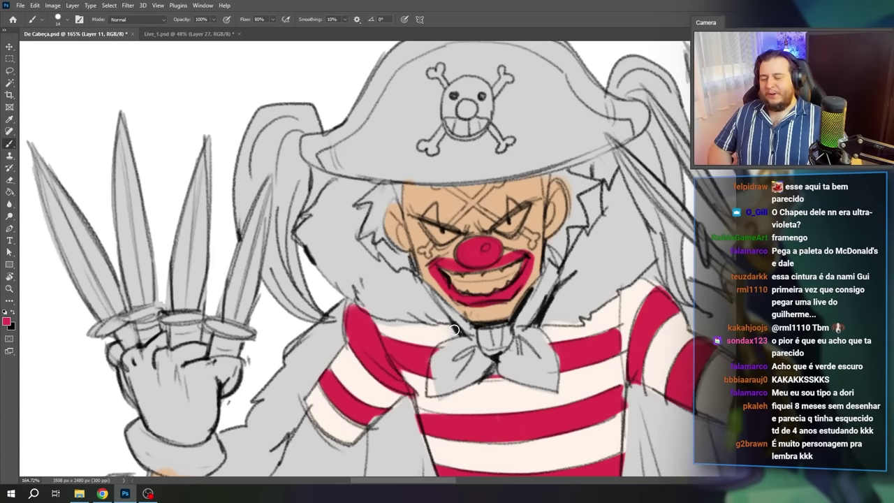
{"action": "key", "text": "ctrl+z"}
{"action": "key", "text": "ctrl+z"}
{"action": "key", "text": "ctrl+z"}
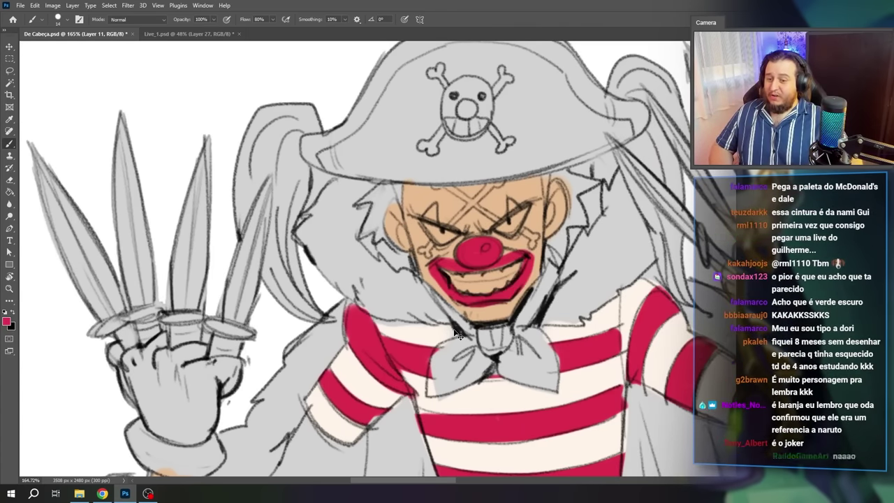
{"action": "key", "text": "ctrl+z"}
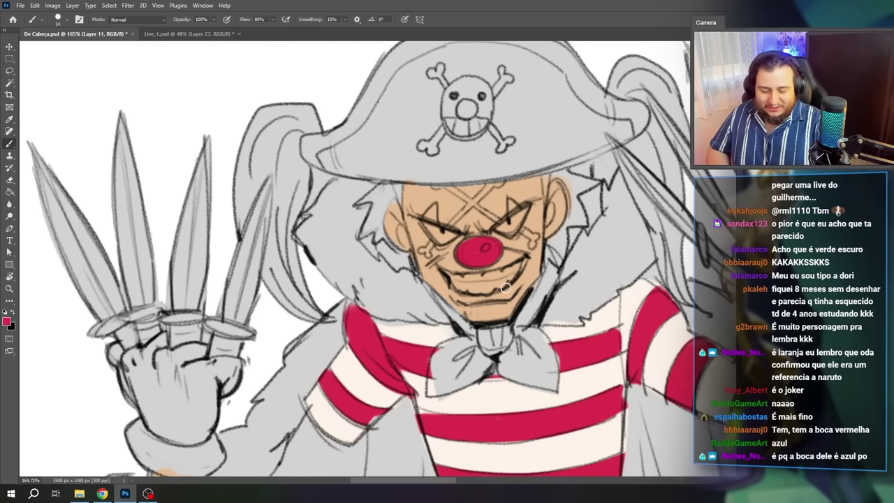
Step: Sample the off-white of the shirt and paint the whites of both eyes and the teeth
{"action": "left_click", "coordinate": [591, 330], "text": "alt"}
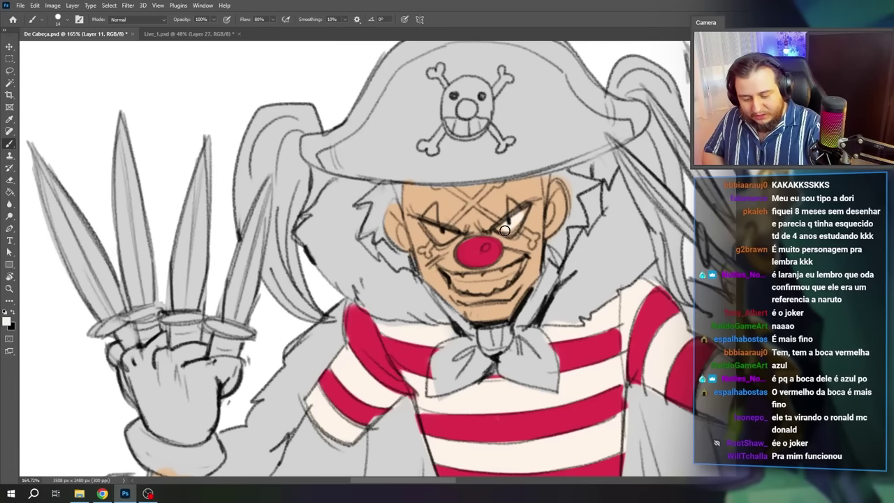
{"action": "left_click_drag", "start_coordinate": [504, 230], "coordinate": [522, 213]}
{"action": "left_click_drag", "start_coordinate": [428, 227], "coordinate": [452, 236]}
{"action": "mouse_move", "coordinate": [453, 275]}
{"action": "left_mouse_down"}
{"action": "mouse_move", "coordinate": [503, 278]}
{"action": "mouse_move", "coordinate": [514, 269]}
{"action": "left_mouse_up"}
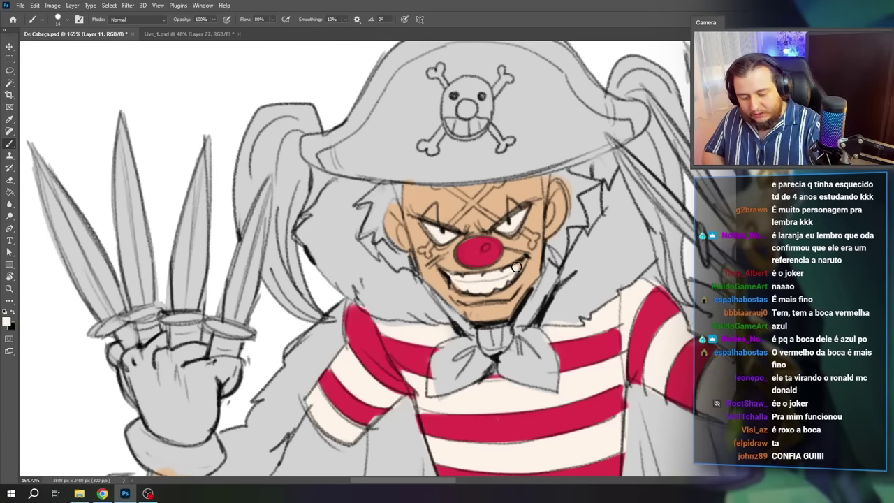
Step: Paint the crossed bones on the forehead and the bone ends on both cheeks off-white with a 6 px brush
{"action": "right_click", "coordinate": [516, 217]}
{"action": "left_click", "coordinate": [567, 241]}
{"action": "left_click_drag", "start_coordinate": [498, 184], "coordinate": [451, 220]}
{"action": "left_click_drag", "start_coordinate": [457, 185], "coordinate": [492, 215]}
{"action": "left_click_drag", "start_coordinate": [440, 233], "coordinate": [424, 252]}
{"action": "left_click_drag", "start_coordinate": [524, 231], "coordinate": [531, 246]}
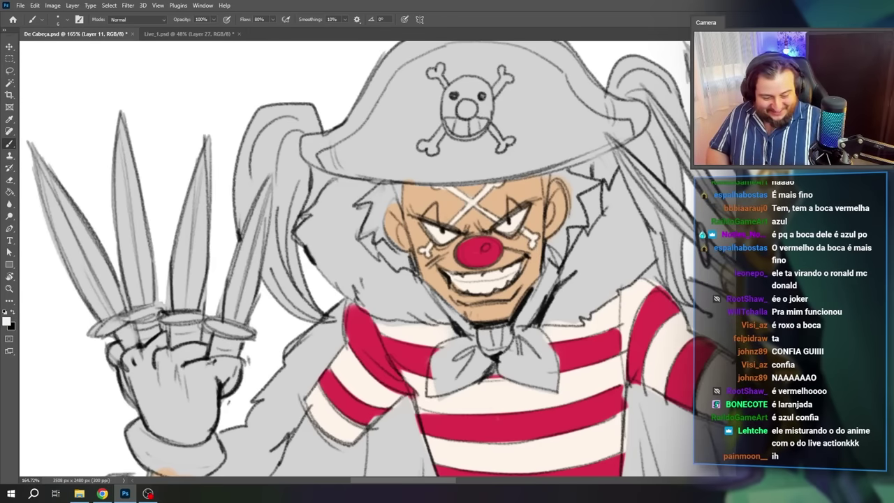
Step: Paint the pointed marks above both eyes, the hair tufts beside the ears and the pigtails bright blue
{"action": "left_click_drag", "start_coordinate": [427, 216], "coordinate": [436, 210]}
{"action": "left_click_drag", "start_coordinate": [511, 202], "coordinate": [515, 210]}
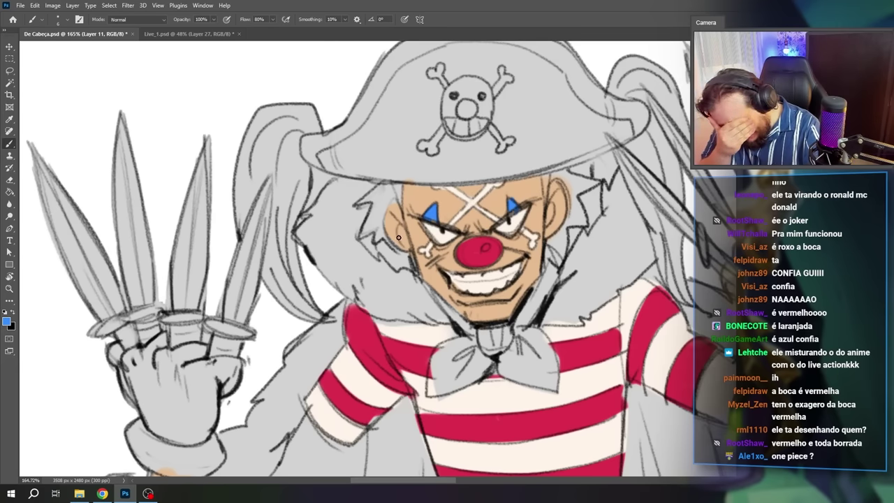
{"action": "right_click", "coordinate": [441, 175]}
{"action": "left_click_drag", "start_coordinate": [384, 186], "coordinate": [362, 200]}
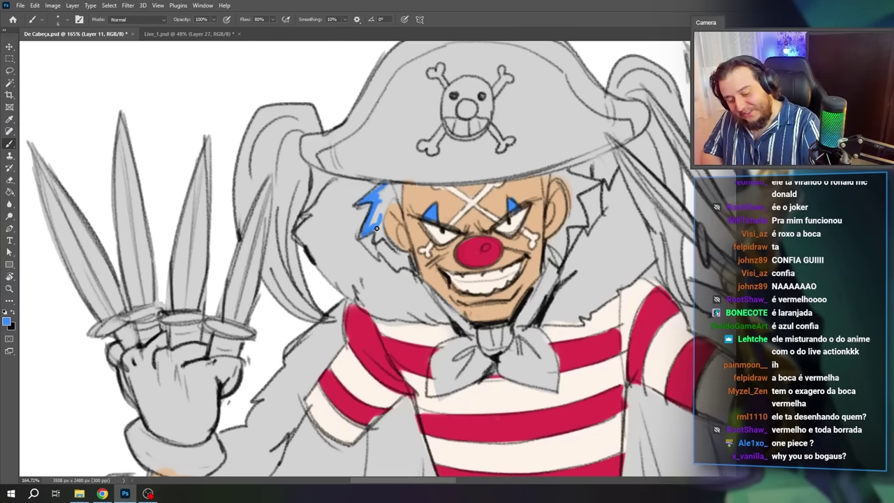
{"action": "left_click_drag", "start_coordinate": [383, 240], "coordinate": [390, 186]}
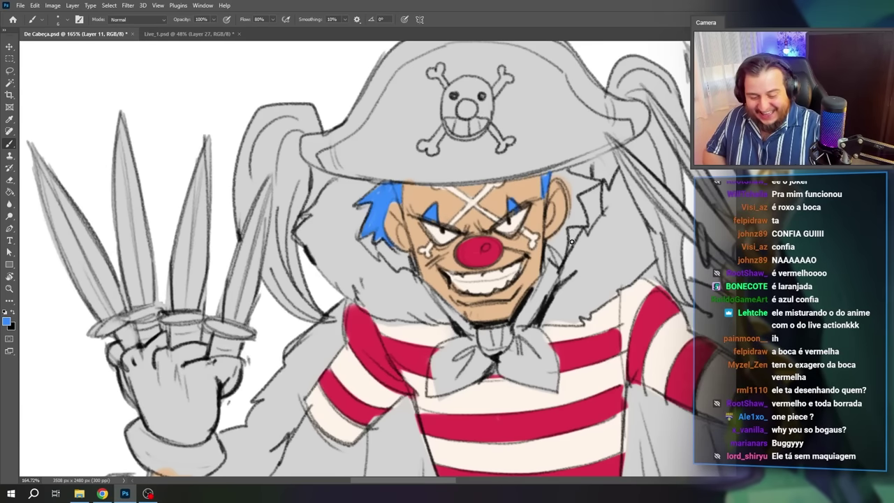
{"action": "mouse_move", "coordinate": [549, 239]}
{"action": "left_mouse_down"}
{"action": "mouse_move", "coordinate": [555, 260]}
{"action": "mouse_move", "coordinate": [563, 233]}
{"action": "mouse_move", "coordinate": [560, 258]}
{"action": "mouse_move", "coordinate": [583, 201]}
{"action": "mouse_move", "coordinate": [581, 219]}
{"action": "mouse_move", "coordinate": [564, 181]}
{"action": "mouse_move", "coordinate": [546, 180]}
{"action": "mouse_move", "coordinate": [573, 178]}
{"action": "left_mouse_up"}
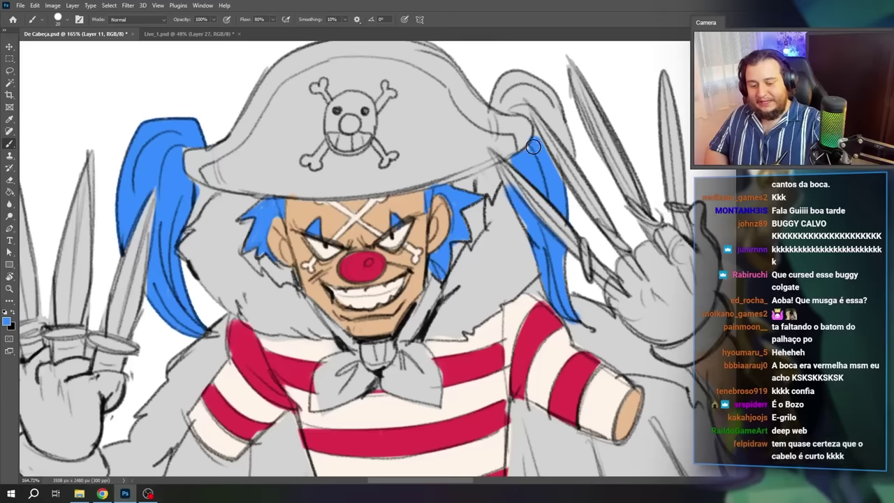
{"action": "mouse_move", "coordinate": [499, 109]}
{"action": "left_mouse_down"}
{"action": "mouse_move", "coordinate": [521, 104]}
{"action": "mouse_move", "coordinate": [580, 178]}
{"action": "left_mouse_up"}
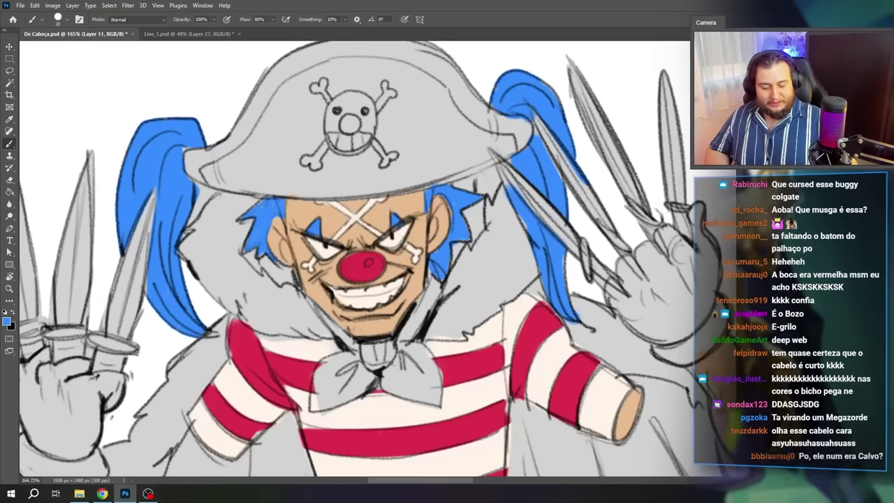
Step: Paint the whole pirate hat orange on a new layer
{"action": "key", "text": "ctrl+shift+alt+n"}
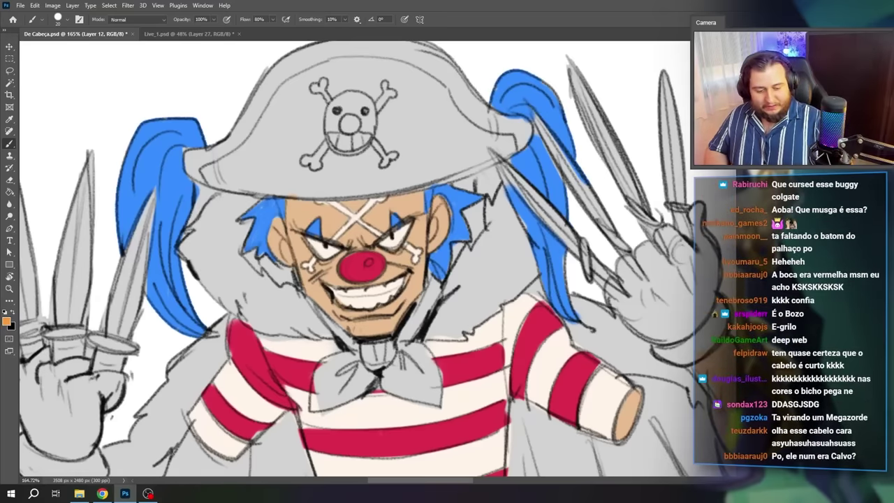
{"action": "mouse_move", "coordinate": [349, 99]}
{"action": "left_mouse_down"}
{"action": "mouse_move", "coordinate": [267, 110]}
{"action": "mouse_move", "coordinate": [422, 96]}
{"action": "mouse_move", "coordinate": [430, 79]}
{"action": "mouse_move", "coordinate": [398, 61]}
{"action": "mouse_move", "coordinate": [207, 164]}
{"action": "mouse_move", "coordinate": [267, 101]}
{"action": "mouse_move", "coordinate": [301, 145]}
{"action": "mouse_move", "coordinate": [268, 169]}
{"action": "mouse_move", "coordinate": [361, 152]}
{"action": "mouse_move", "coordinate": [498, 147]}
{"action": "mouse_move", "coordinate": [506, 135]}
{"action": "mouse_move", "coordinate": [425, 111]}
{"action": "mouse_move", "coordinate": [510, 134]}
{"action": "mouse_move", "coordinate": [464, 108]}
{"action": "left_mouse_up"}
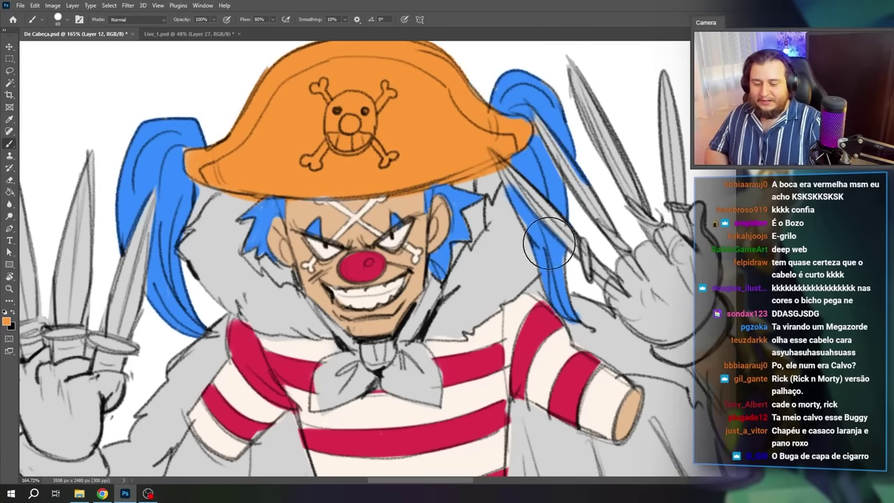
{"action": "key", "text": "ctrl+minus"}
{"action": "key", "text": "ctrl+minus"}
{"action": "left_click_drag", "start_coordinate": [350, 278], "coordinate": [429, 199]}
Step: Paint the coat's fur trim and collar and the glove on the viewer's left off-white on a new layer
{"action": "key", "text": "ctrl+shift+alt+n"}
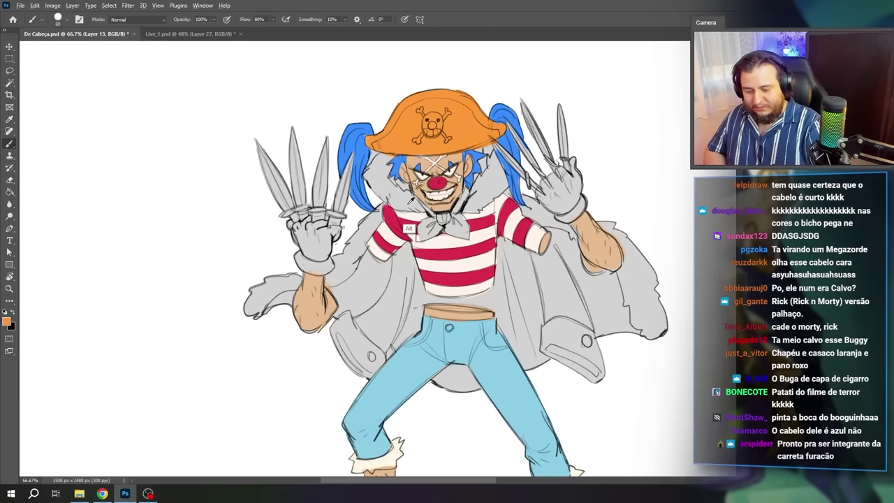
{"action": "left_click", "coordinate": [643, 259], "text": "alt"}
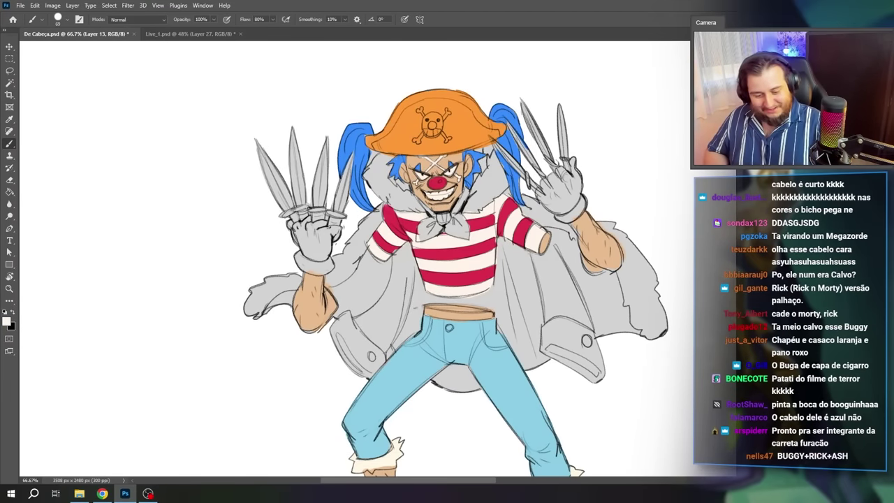
{"action": "mouse_move", "coordinate": [260, 283]}
{"action": "left_mouse_down"}
{"action": "mouse_move", "coordinate": [295, 285]}
{"action": "mouse_move", "coordinate": [279, 317]}
{"action": "left_mouse_up"}
{"action": "mouse_move", "coordinate": [317, 237]}
{"action": "left_mouse_down"}
{"action": "mouse_move", "coordinate": [310, 262]}
{"action": "mouse_move", "coordinate": [333, 235]}
{"action": "mouse_move", "coordinate": [314, 221]}
{"action": "mouse_move", "coordinate": [302, 236]}
{"action": "mouse_move", "coordinate": [316, 278]}
{"action": "mouse_move", "coordinate": [336, 281]}
{"action": "mouse_move", "coordinate": [377, 210]}
{"action": "left_mouse_up"}
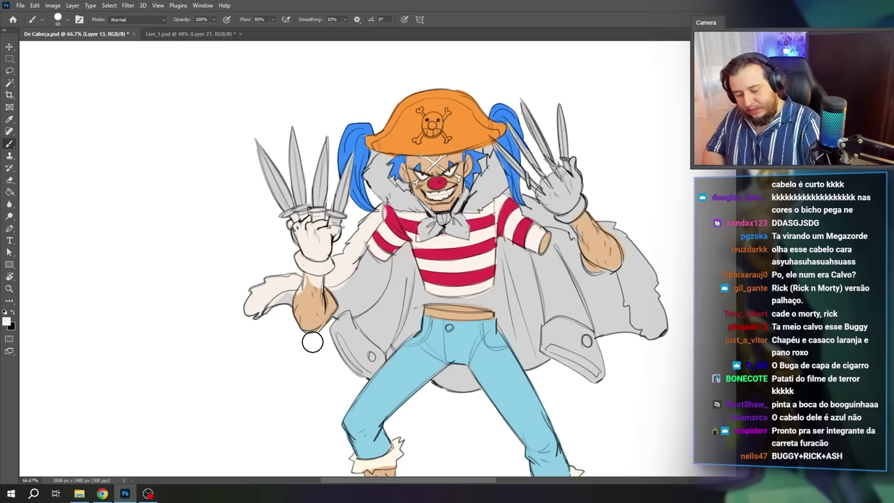
{"action": "mouse_move", "coordinate": [605, 225]}
{"action": "left_mouse_down"}
{"action": "mouse_move", "coordinate": [657, 328]}
{"action": "mouse_move", "coordinate": [558, 216]}
{"action": "mouse_move", "coordinate": [528, 197]}
{"action": "left_mouse_up"}
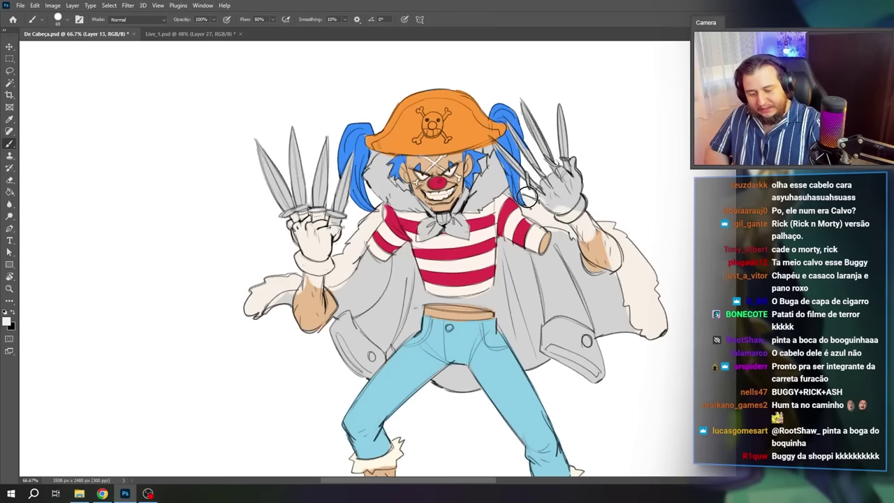
{"action": "left_click_drag", "start_coordinate": [378, 157], "coordinate": [380, 174]}
{"action": "left_click_drag", "start_coordinate": [391, 183], "coordinate": [419, 190]}
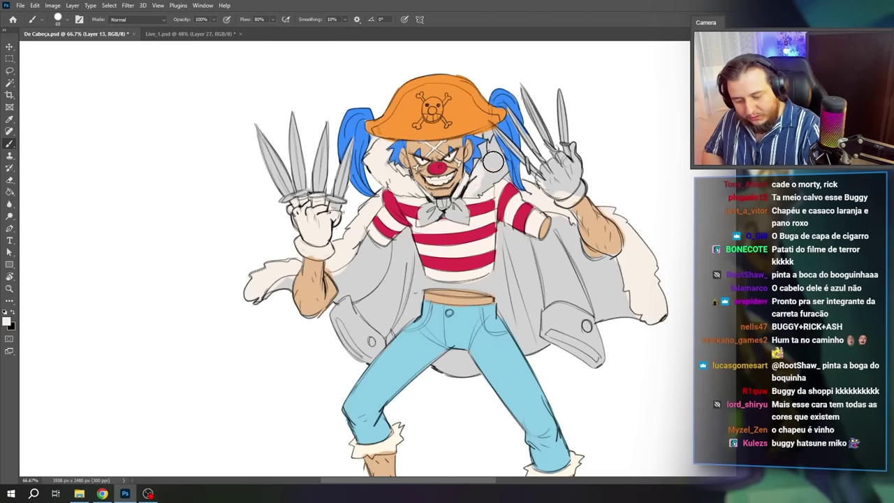
{"action": "left_click_drag", "start_coordinate": [489, 184], "coordinate": [493, 143]}
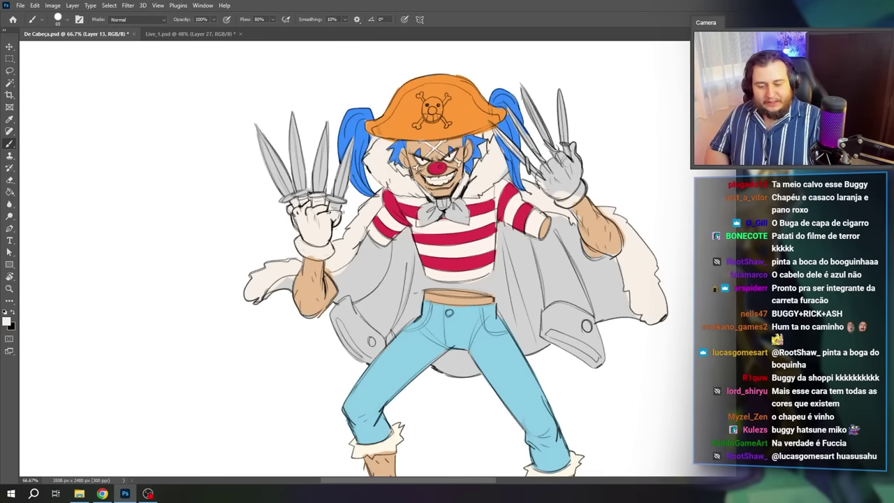
Step: Paint the neck scarf green on a new layer and the glove on the viewer's right off-white
{"action": "key", "text": "ctrl+shift+alt+n"}
{"action": "mouse_move", "coordinate": [429, 209]}
{"action": "left_mouse_down"}
{"action": "mouse_move", "coordinate": [467, 213]}
{"action": "mouse_move", "coordinate": [465, 185]}
{"action": "left_mouse_up"}
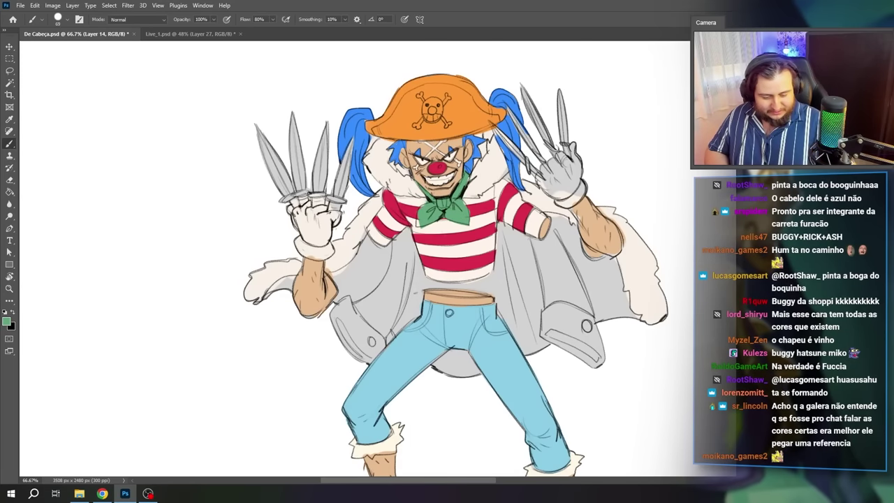
{"action": "key", "text": "ctrl+]"}
{"action": "key", "text": "ctrl+space"}
{"action": "left_click_drag", "start_coordinate": [440, 195], "coordinate": [493, 195]}
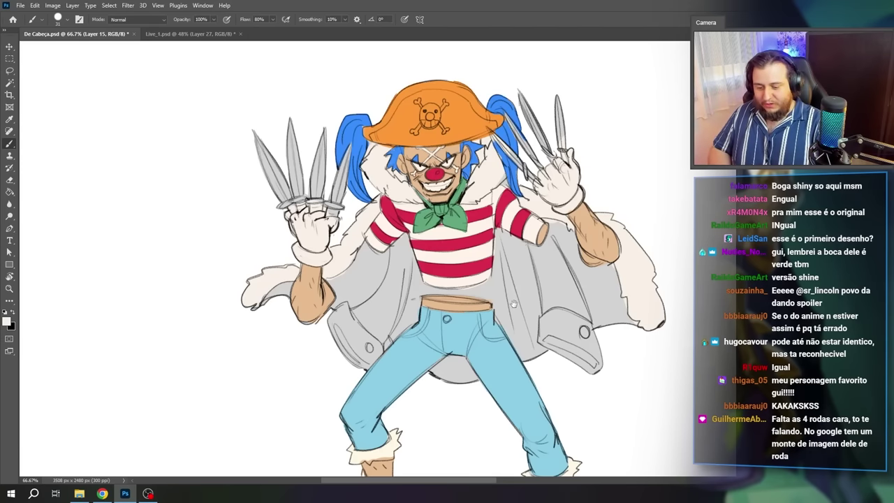
Step: Paint the coat body green, and its buttoned cuffs orange with a 51 px brush
{"action": "left_click_drag", "start_coordinate": [514, 303], "coordinate": [512, 266]}
{"action": "right_click", "coordinate": [475, 199]}
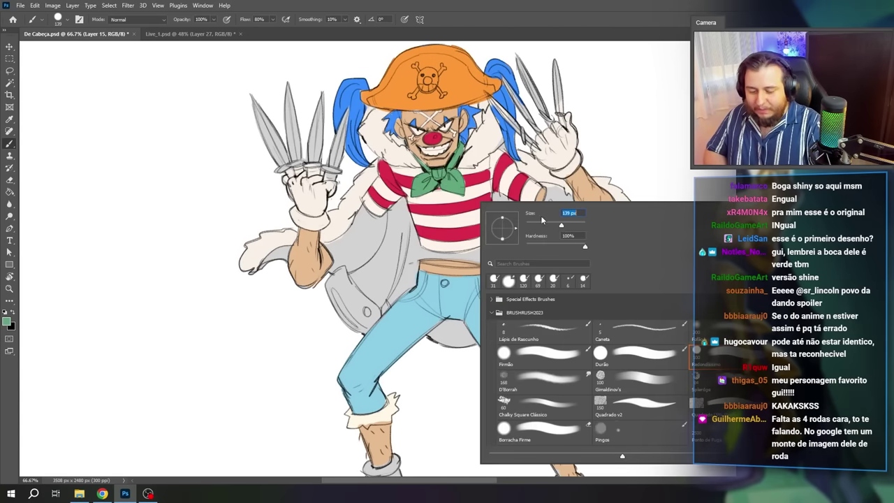
{"action": "mouse_move", "coordinate": [361, 272]}
{"action": "left_mouse_down"}
{"action": "mouse_move", "coordinate": [343, 299]}
{"action": "mouse_move", "coordinate": [282, 262]}
{"action": "mouse_move", "coordinate": [399, 269]}
{"action": "mouse_move", "coordinate": [452, 328]}
{"action": "mouse_move", "coordinate": [522, 249]}
{"action": "left_mouse_up"}
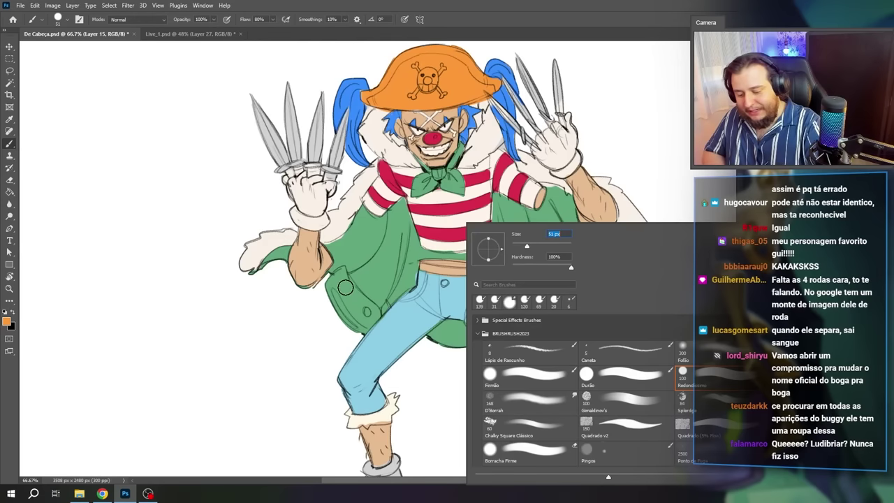
{"action": "mouse_move", "coordinate": [346, 288]}
{"action": "left_mouse_down"}
{"action": "mouse_move", "coordinate": [355, 327]}
{"action": "mouse_move", "coordinate": [330, 289]}
{"action": "mouse_move", "coordinate": [341, 274]}
{"action": "mouse_move", "coordinate": [371, 332]}
{"action": "left_mouse_up"}
{"action": "mouse_move", "coordinate": [543, 286]}
{"action": "left_mouse_down"}
{"action": "mouse_move", "coordinate": [544, 297]}
{"action": "mouse_move", "coordinate": [580, 317]}
{"action": "mouse_move", "coordinate": [562, 290]}
{"action": "left_mouse_up"}
Step: Sample the nose's crimson and paint thin lips around the grinning mouth on the nose's layer
{"action": "key", "text": "z"}
{"action": "left_click", "coordinate": [444, 151]}
{"action": "left_click", "coordinate": [443, 151]}
{"action": "key", "text": "b"}
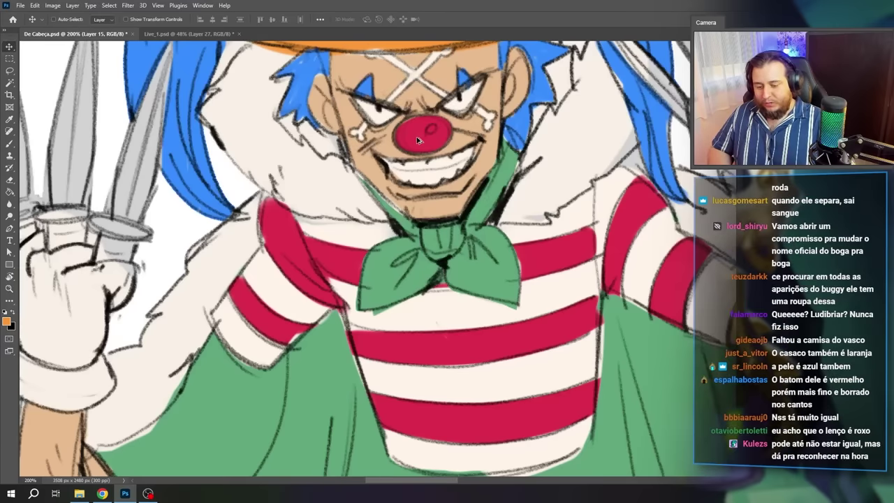
{"action": "left_click", "coordinate": [415, 139], "text": "alt"}
{"action": "left_click", "coordinate": [422, 134], "text": "ctrl"}
{"action": "left_click_drag", "start_coordinate": [424, 137], "coordinate": [477, 248]}
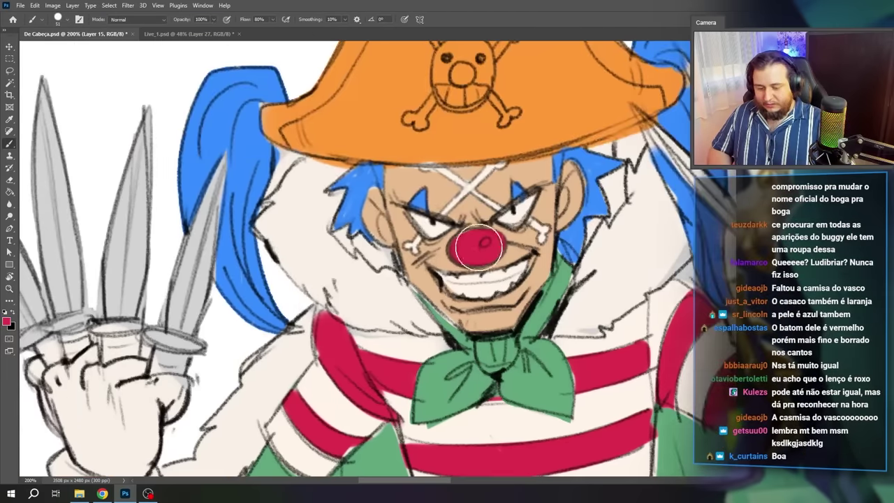
{"action": "right_click", "coordinate": [478, 248]}
{"action": "mouse_move", "coordinate": [425, 261]}
{"action": "left_mouse_down"}
{"action": "mouse_move", "coordinate": [463, 306]}
{"action": "mouse_move", "coordinate": [538, 256]}
{"action": "left_mouse_up"}
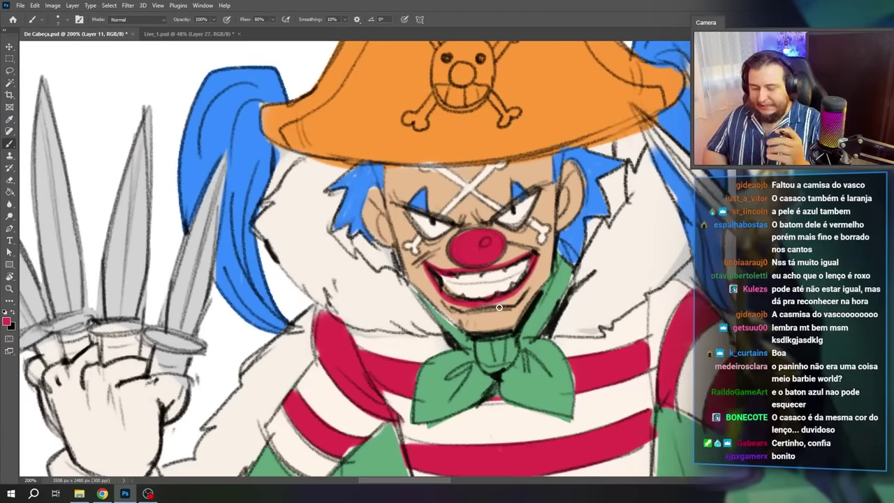
{"action": "right_click", "coordinate": [512, 222]}
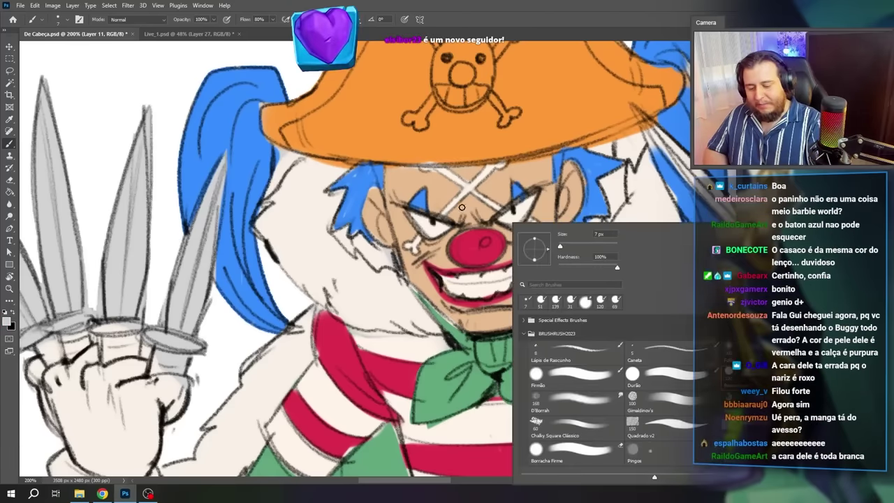
{"action": "left_click", "coordinate": [462, 207]}
{"action": "right_click", "coordinate": [509, 208]}
{"action": "left_click", "coordinate": [569, 234]}
{"action": "left_click_drag", "start_coordinate": [463, 208], "coordinate": [422, 230]}
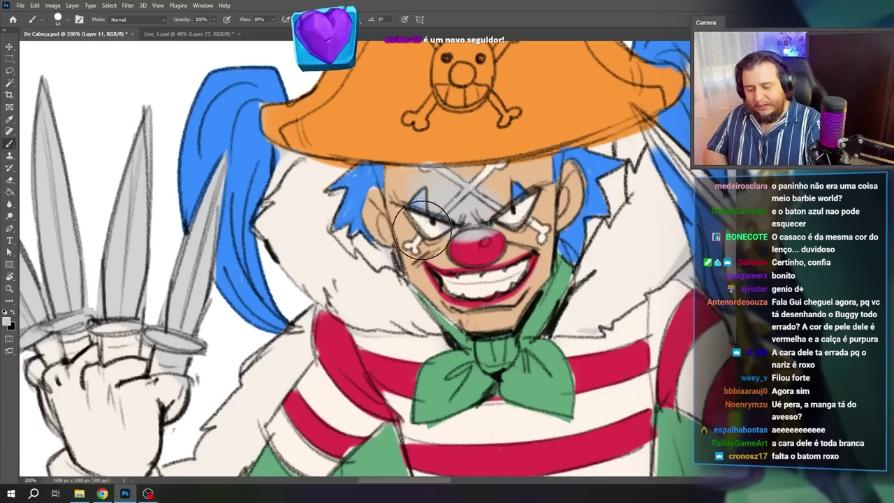
{"action": "key", "text": "ctrl+z"}
Step: Paint both large boots medium brown on their own layer with a large brush
{"action": "key", "text": "ctrl+minus"}
{"action": "key", "text": "ctrl+minus"}
{"action": "key", "text": "ctrl+minus"}
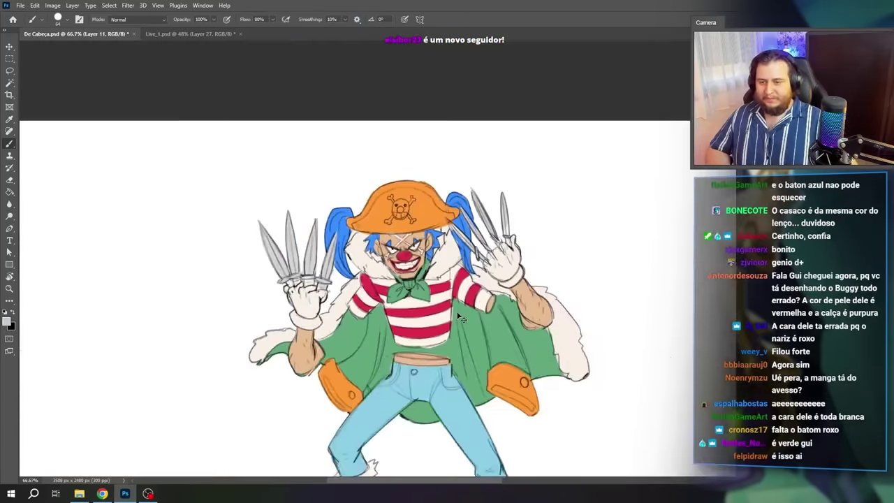
{"action": "key", "text": "ctrl+minus"}
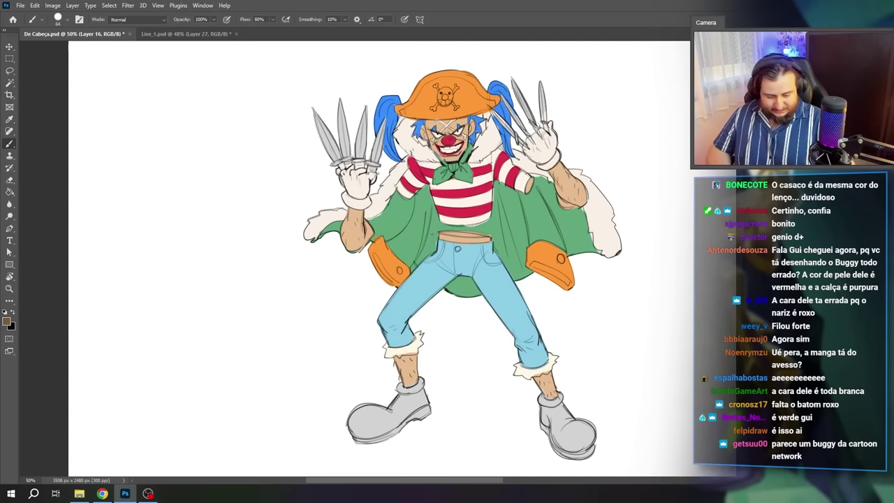
{"action": "left_click_drag", "start_coordinate": [488, 401], "coordinate": [486, 355]}
{"action": "left_click_drag", "start_coordinate": [393, 349], "coordinate": [419, 341]}
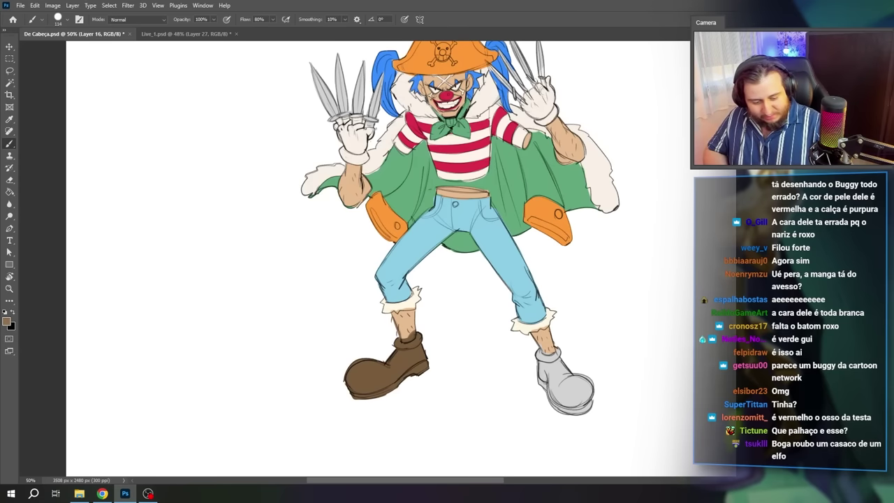
{"action": "mouse_move", "coordinate": [572, 388]}
{"action": "left_mouse_down"}
{"action": "mouse_move", "coordinate": [559, 394]}
{"action": "mouse_move", "coordinate": [551, 372]}
{"action": "mouse_move", "coordinate": [569, 359]}
{"action": "left_mouse_up"}
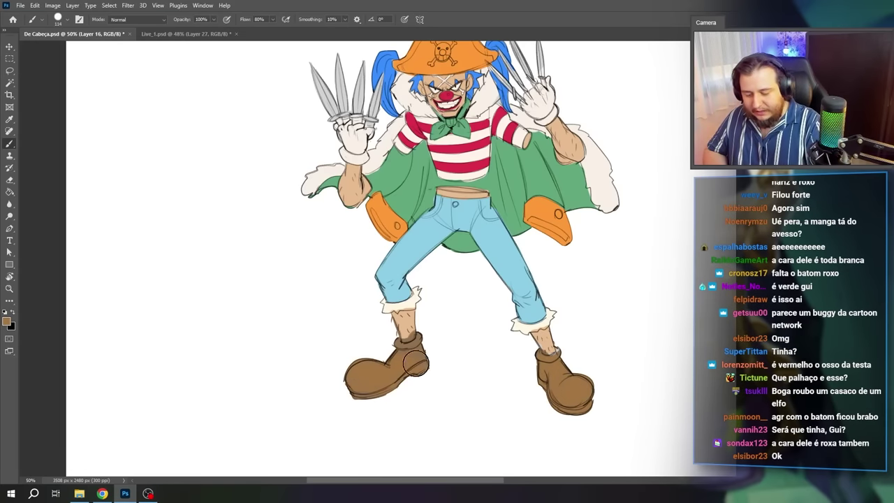
Step: Fill the unpainted gaps in the cuff of the boot on the viewer's right with brown, using a smaller brush
{"action": "key", "text": "e"}
{"action": "left_click_drag", "start_coordinate": [420, 337], "coordinate": [475, 337]}
{"action": "left_click_drag", "start_coordinate": [589, 417], "coordinate": [505, 393]}
{"action": "left_click_drag", "start_coordinate": [727, 437], "coordinate": [479, 371]}
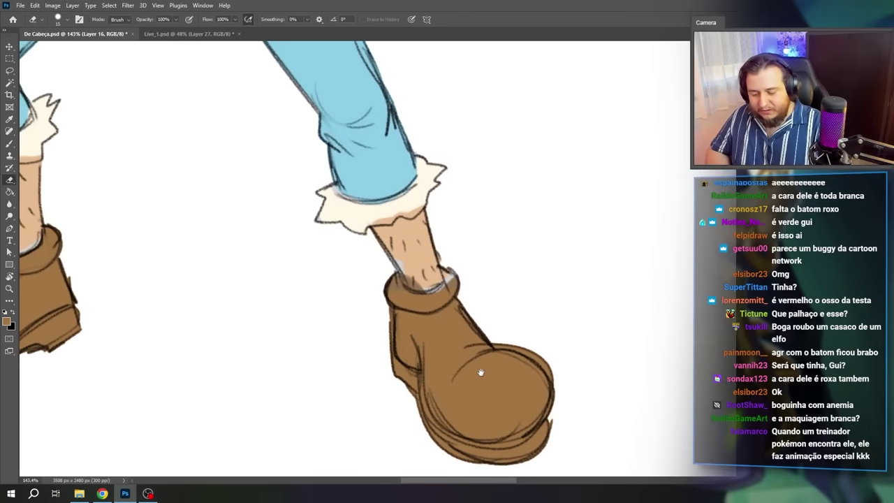
{"action": "key", "text": "b"}
{"action": "left_click_drag", "start_coordinate": [406, 278], "coordinate": [457, 273]}
{"action": "right_click", "coordinate": [464, 299]}
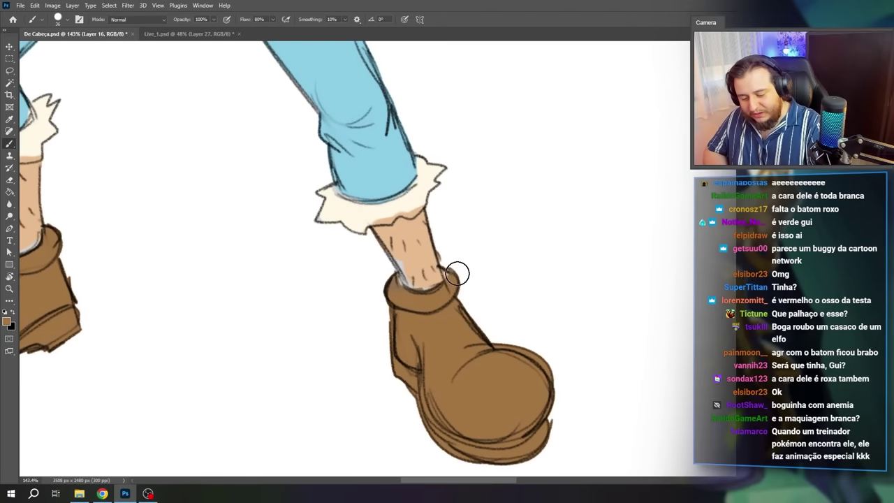
{"action": "left_click_drag", "start_coordinate": [444, 354], "coordinate": [520, 354]}
Step: Select the skin layer, sample the skin tone and fill the unpainted ankle edge above the boot on the viewer's right
{"action": "key", "text": "v"}
{"action": "left_click", "coordinate": [491, 257]}
{"action": "key", "text": "b"}
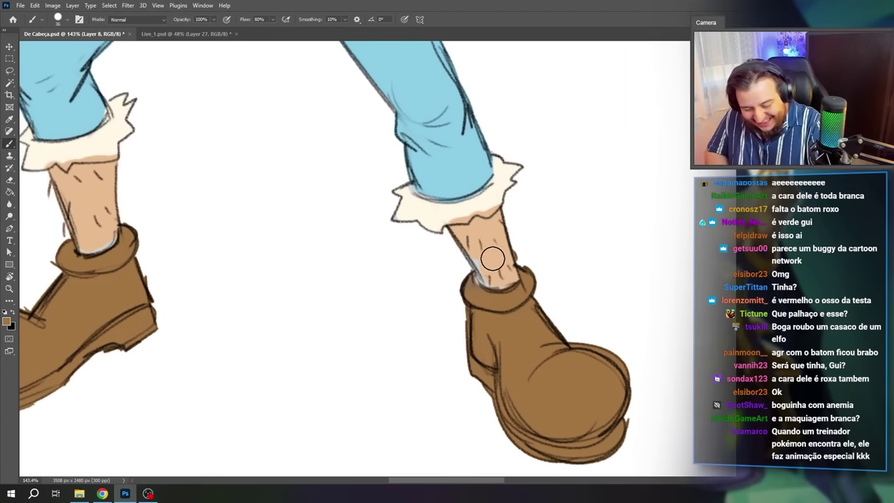
{"action": "left_click_drag", "start_coordinate": [477, 251], "coordinate": [490, 279]}
{"action": "key", "text": "ctrl+z"}
{"action": "left_click", "coordinate": [489, 279], "text": "alt"}
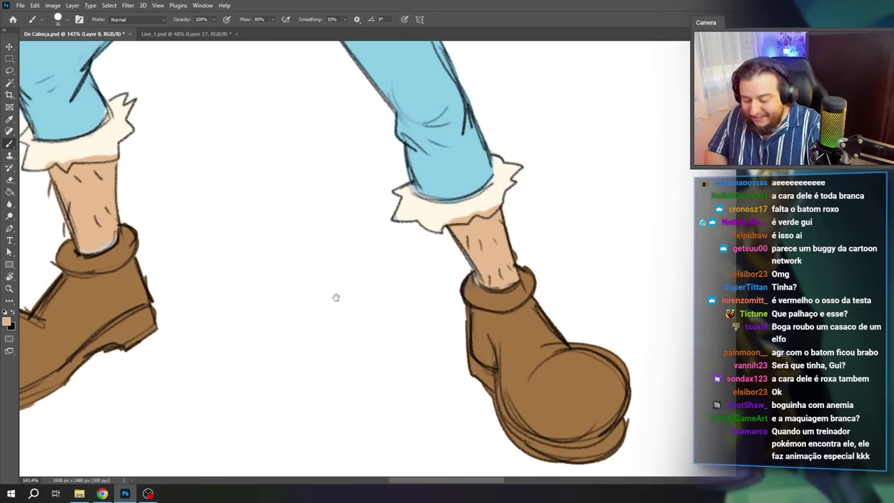
Step: Erase the skin color that overlaps the frayed fur hems of both trouser legs
{"action": "left_click_drag", "start_coordinate": [336, 298], "coordinate": [489, 315]}
{"action": "key", "text": "e"}
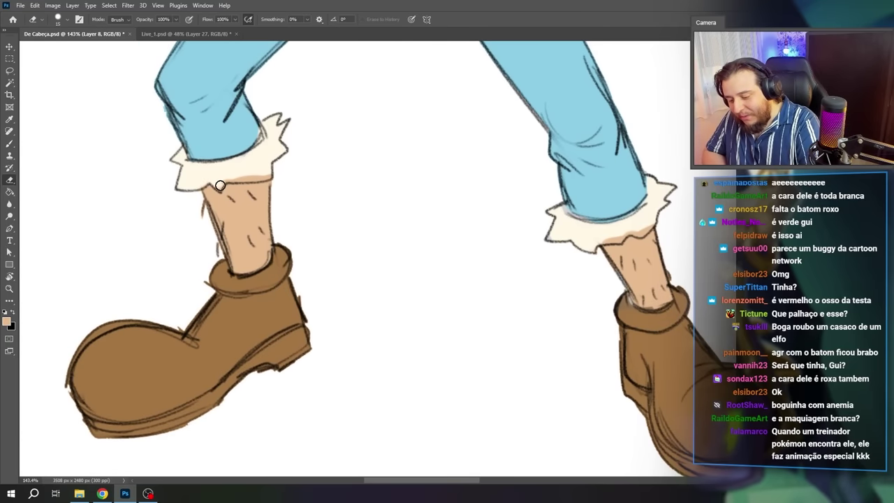
{"action": "left_click_drag", "start_coordinate": [220, 185], "coordinate": [276, 167]}
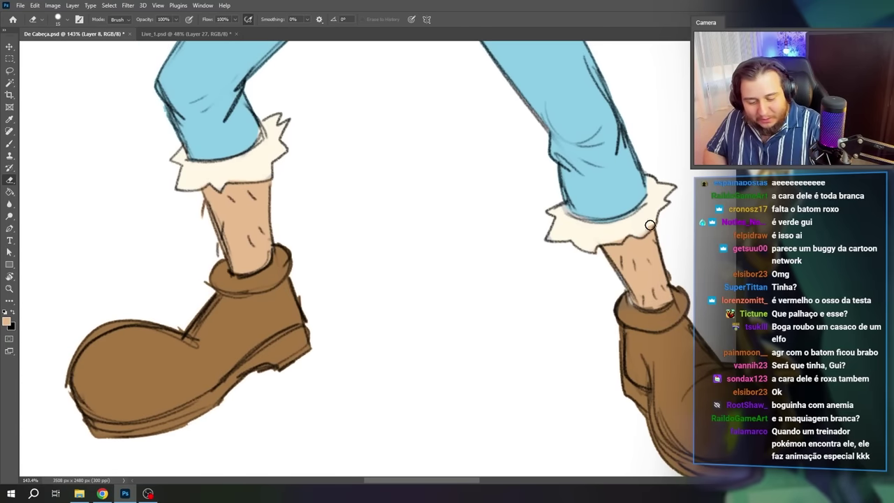
{"action": "key", "text": "ctrl+minus"}
{"action": "key", "text": "ctrl+minus"}
{"action": "key", "text": "ctrl+minus"}
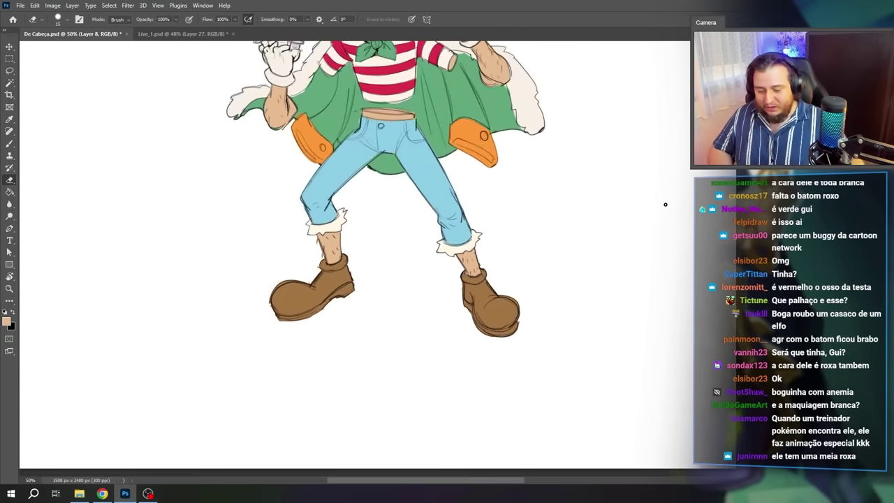
{"action": "key", "text": "b"}
{"action": "key", "text": "ctrl+plus"}
{"action": "left_click_drag", "start_coordinate": [489, 112], "coordinate": [537, 293]}
{"action": "key", "text": "z"}
{"action": "left_click", "coordinate": [538, 240]}
{"action": "key", "text": "b"}
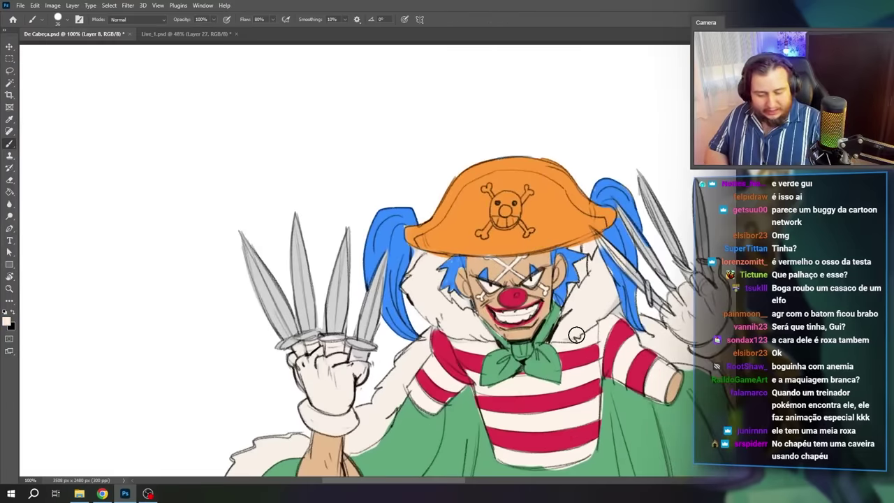
{"action": "key", "text": "v"}
{"action": "scroll", "coordinate": [577, 335], "scroll_direction": "down", "scroll_amount": 2}
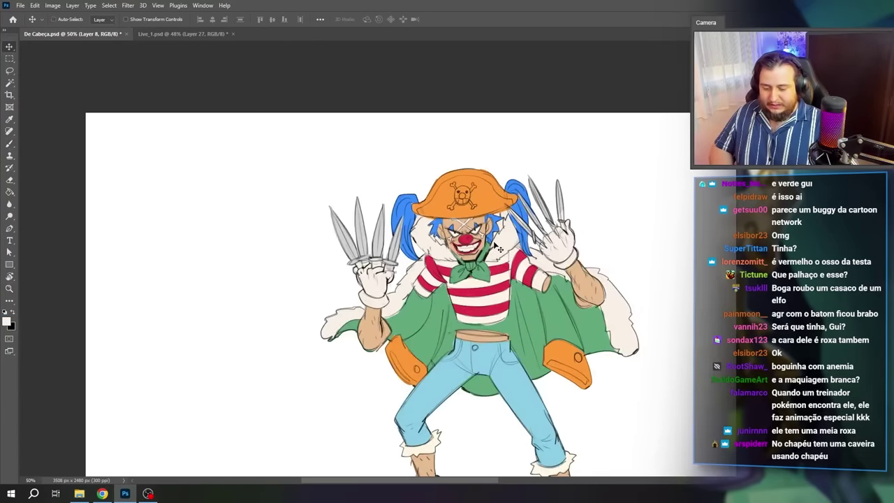
Step: Try a Hue/Saturation lightness change on the green coat's layer and reset the lightness to 0
{"action": "key", "text": "ctrl+u"}
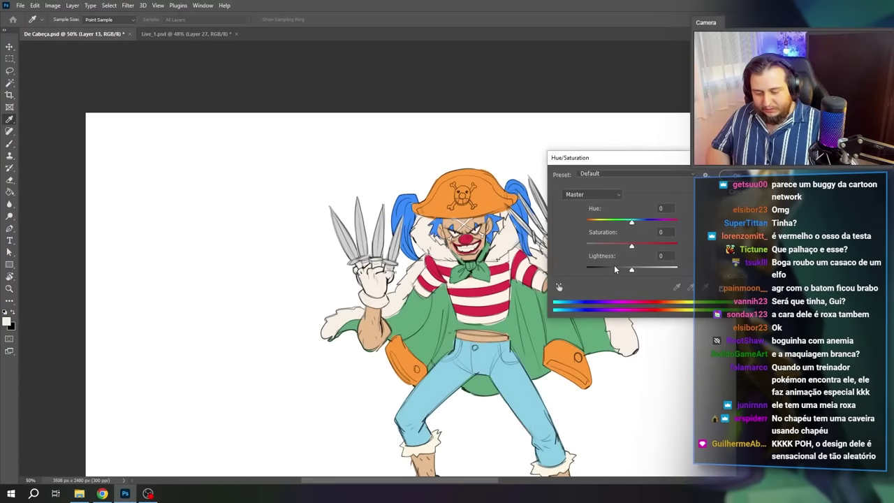
{"action": "left_click", "coordinate": [610, 269]}
{"action": "type", "text": "0"}
{"action": "key", "text": "Return"}
{"action": "scroll", "coordinate": [410, 282], "scroll_direction": "up", "scroll_amount": 1}
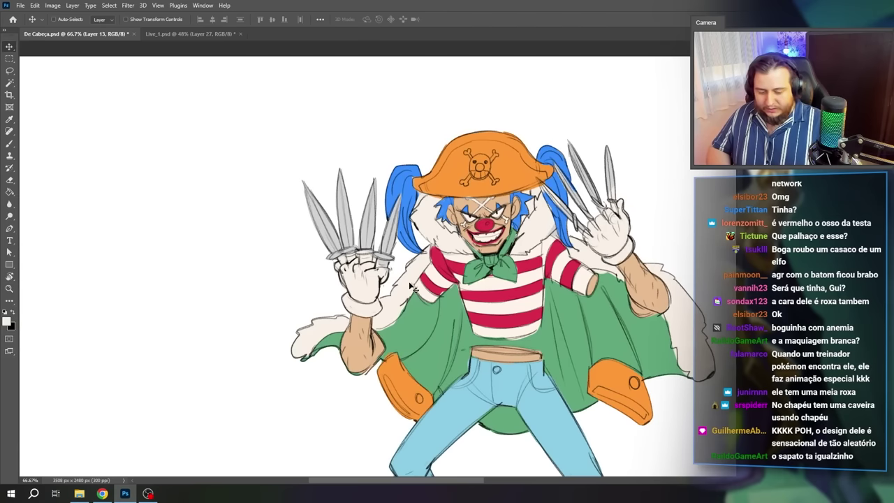
Step: Sample the orange of the coat's cuffs and repaint the coat's fur trim and collar with it
{"action": "key", "text": "l"}
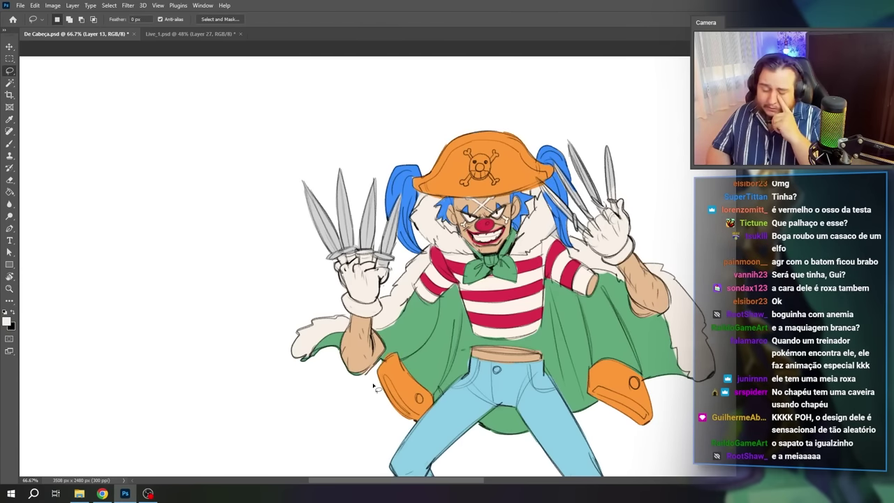
{"action": "key", "text": "b"}
{"action": "right_click", "coordinate": [521, 405]}
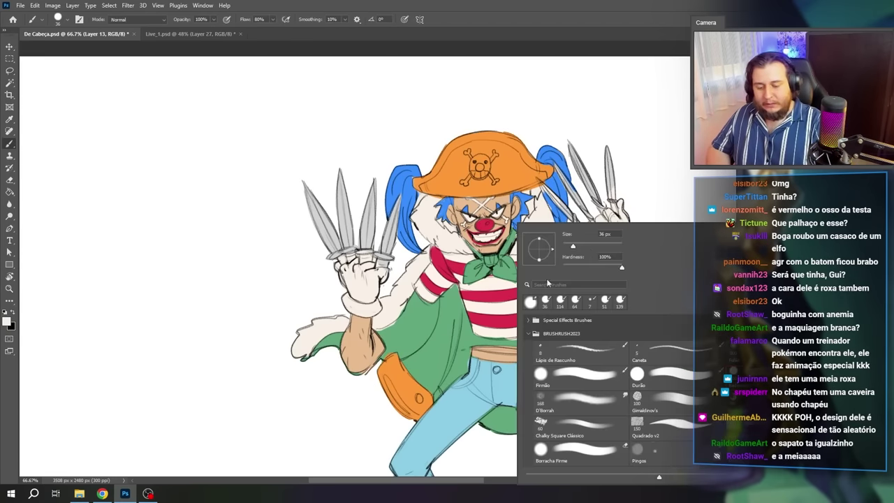
{"action": "left_click", "coordinate": [402, 385], "text": "alt"}
{"action": "mouse_move", "coordinate": [299, 354]}
{"action": "left_mouse_down"}
{"action": "mouse_move", "coordinate": [317, 326]}
{"action": "mouse_move", "coordinate": [334, 341]}
{"action": "left_mouse_up"}
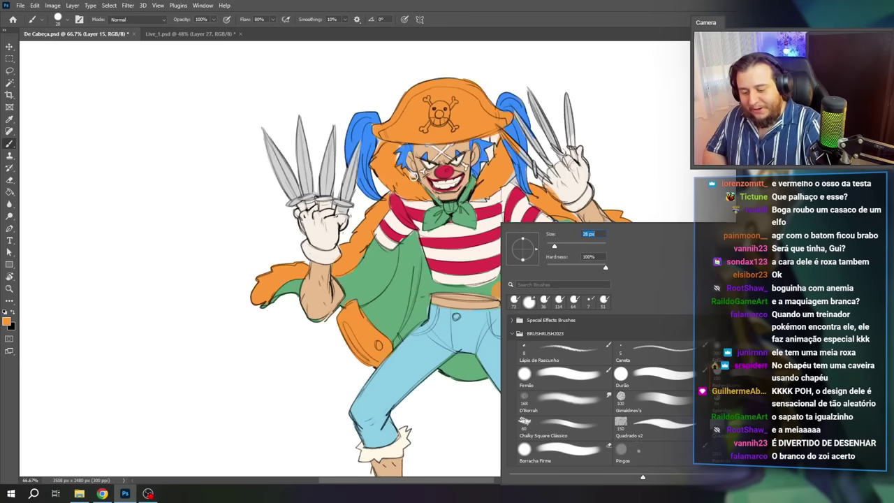
{"action": "left_click", "coordinate": [412, 176]}
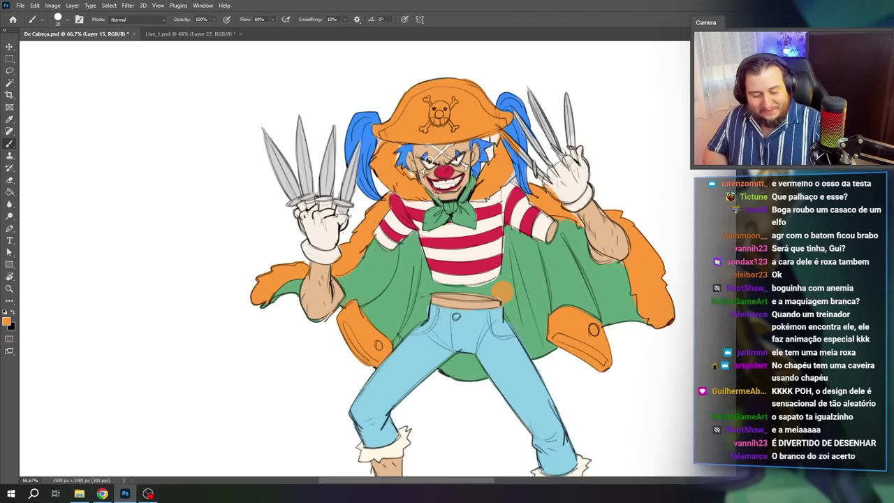
Step: Sample the coat's green on its layer and paint the inside of the collar around the hair
{"action": "left_click", "coordinate": [469, 237], "text": "ctrl"}
{"action": "left_click", "coordinate": [403, 260], "text": "alt"}
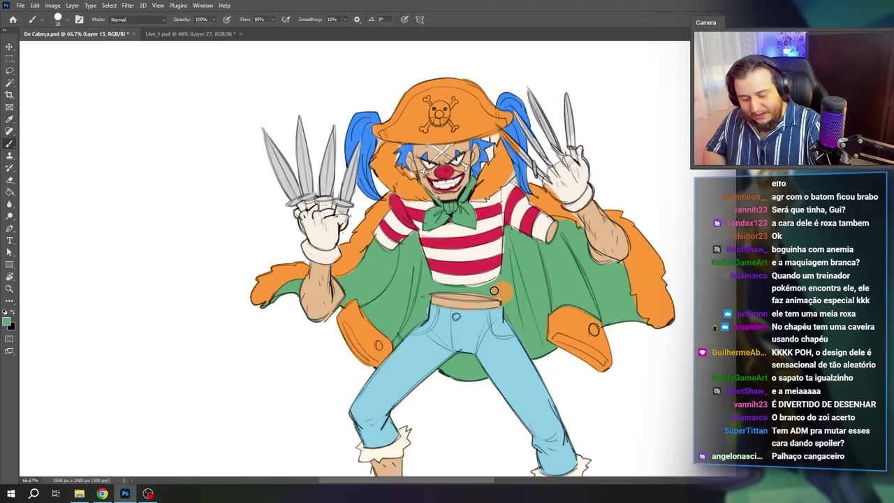
{"action": "left_click", "coordinate": [485, 181], "text": "alt"}
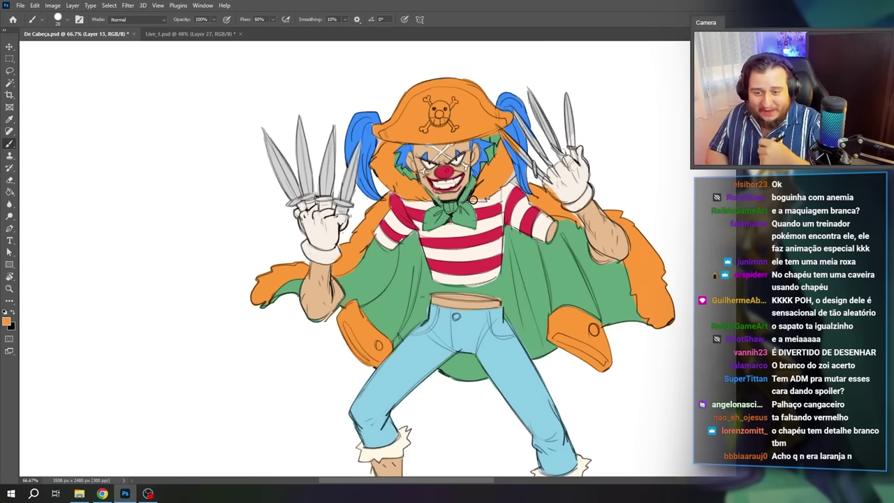
Step: Paint the skull and crossbones on the hat off-white with a small brush and color the skull's nose crimson
{"action": "left_click", "coordinate": [483, 231], "text": "ctrl"}
{"action": "left_click_drag", "start_coordinate": [423, 259], "coordinate": [459, 389]}
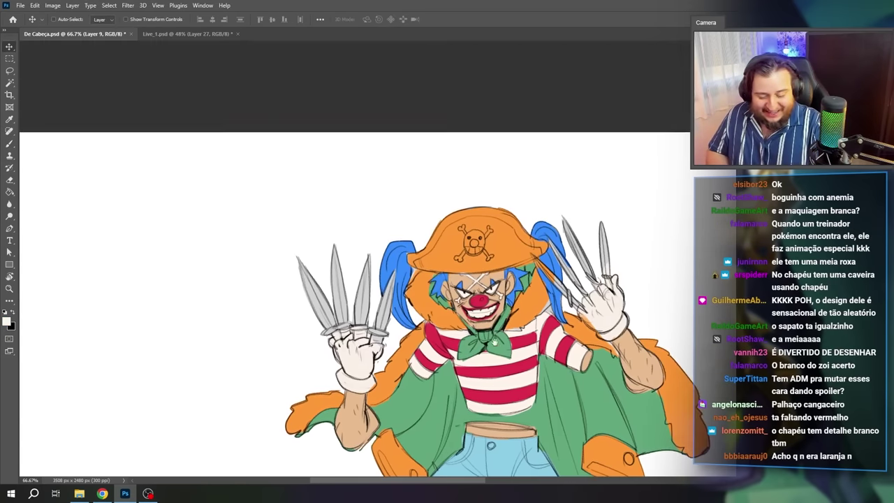
{"action": "left_click_drag", "start_coordinate": [480, 258], "coordinate": [507, 258]}
{"action": "left_click", "coordinate": [462, 283], "text": "ctrl"}
{"action": "scroll", "coordinate": [480, 236], "scroll_direction": "up", "scroll_amount": 3}
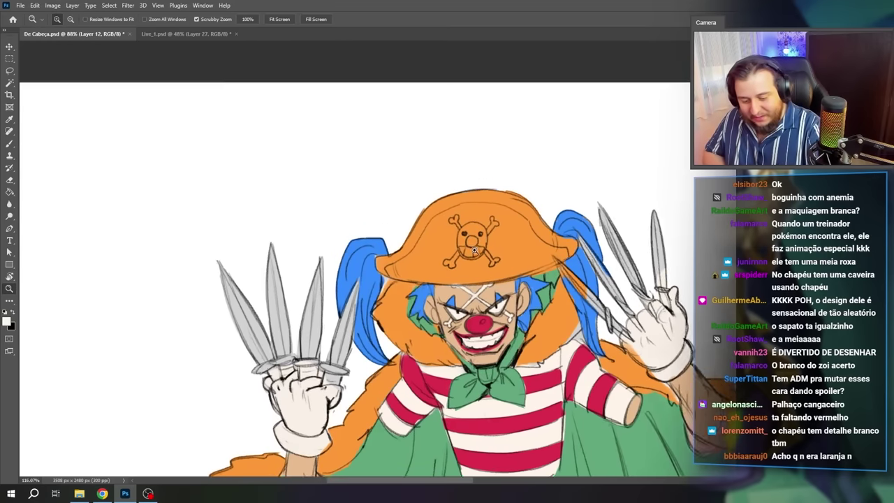
{"action": "key", "text": "b"}
{"action": "right_click", "coordinate": [484, 225]}
{"action": "left_click", "coordinate": [529, 246]}
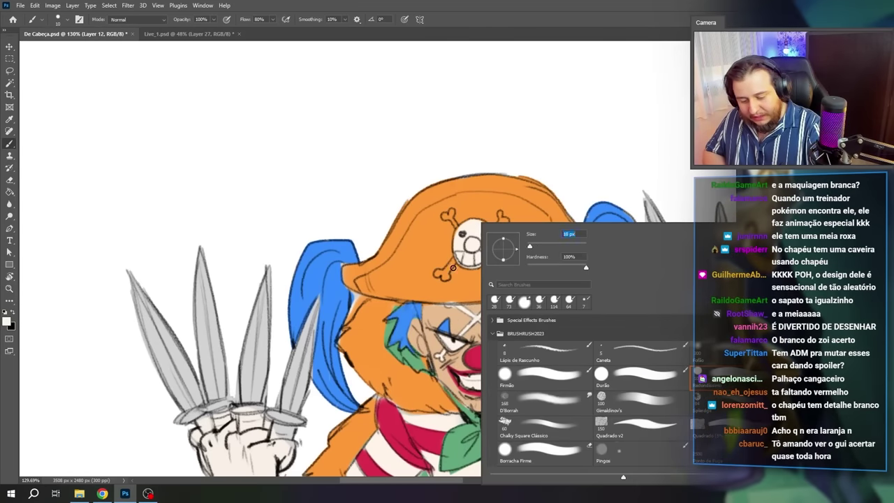
{"action": "key", "text": "Return"}
{"action": "left_click_drag", "start_coordinate": [492, 262], "coordinate": [507, 273]}
{"action": "left_click_drag", "start_coordinate": [500, 215], "coordinate": [504, 219]}
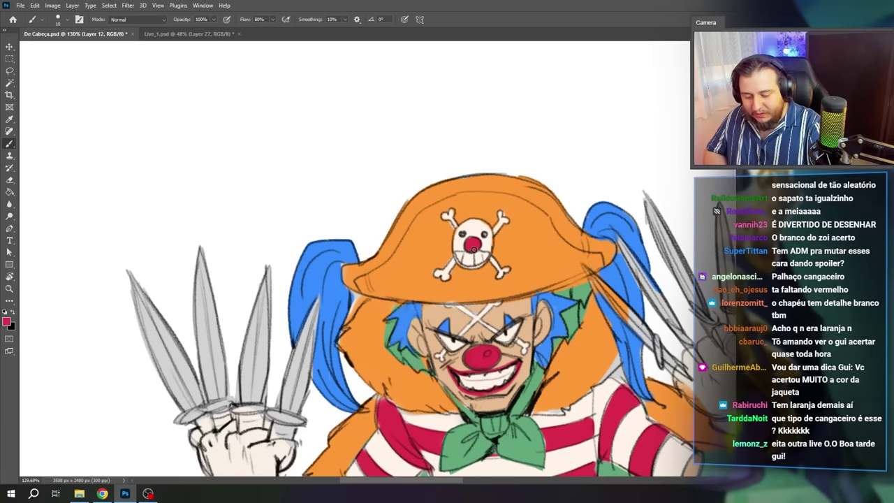
Step: Add a small off-white highlight to the clown's nose on the nose's layer
{"action": "left_click", "coordinate": [490, 351], "text": "ctrl"}
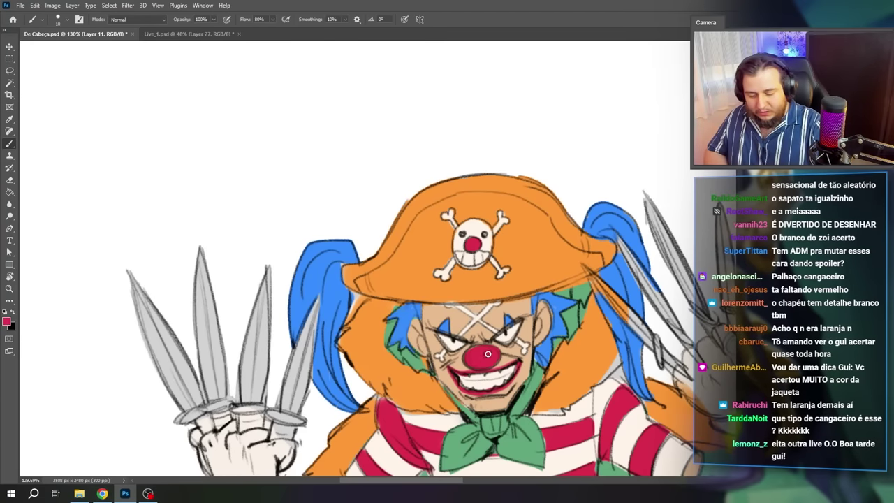
{"action": "scroll", "coordinate": [478, 316], "scroll_direction": "down", "scroll_amount": 3}
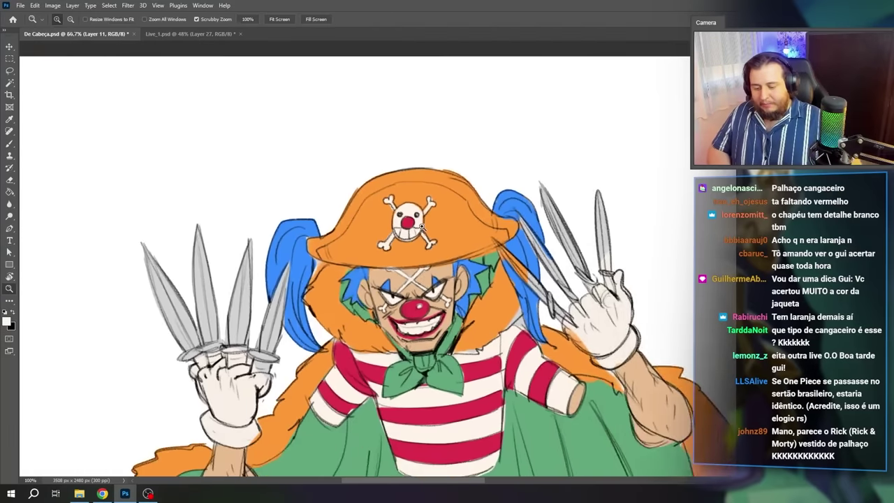
Step: Paint a lighter yellow-orange trim along the hat's outer edge on a new layer
{"action": "left_click", "coordinate": [440, 222], "text": "alt"}
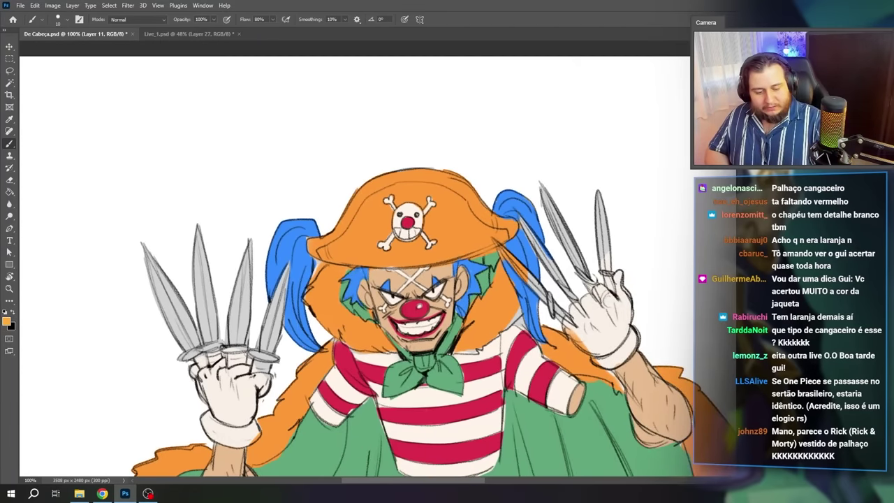
{"action": "right_click", "coordinate": [434, 221]}
{"action": "key", "text": "Return"}
{"action": "key", "text": "ctrl+shift+alt+n"}
{"action": "mouse_move", "coordinate": [313, 242]}
{"action": "left_mouse_down"}
{"action": "mouse_move", "coordinate": [313, 261]}
{"action": "mouse_move", "coordinate": [357, 200]}
{"action": "left_mouse_up"}
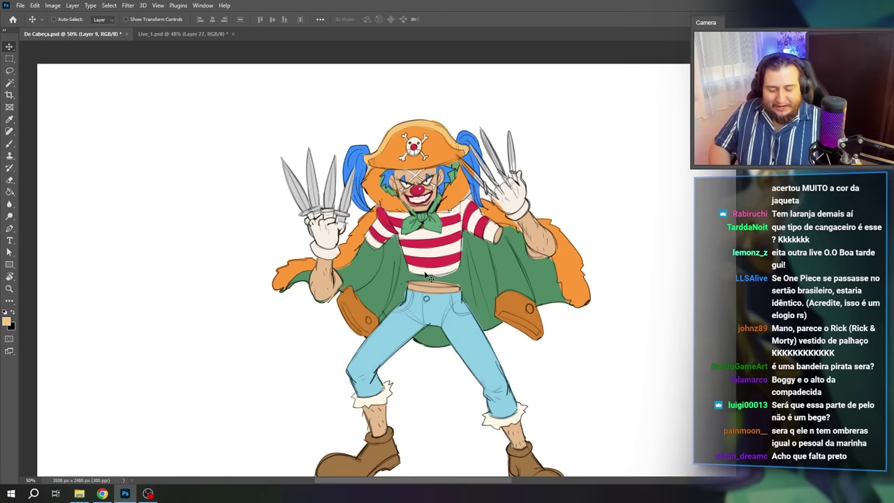
{"action": "key", "text": "r"}
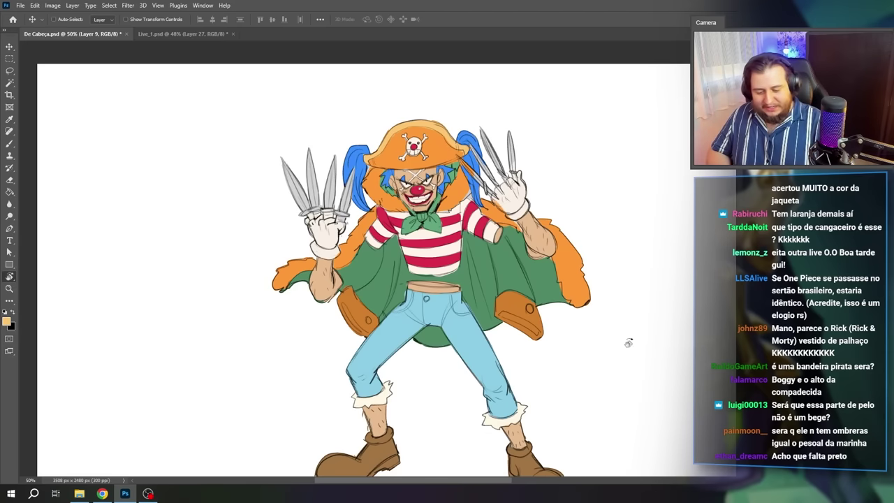
{"action": "left_click_drag", "start_coordinate": [628, 342], "coordinate": [489, 447]}
{"action": "scroll", "coordinate": [339, 293], "scroll_direction": "up", "scroll_amount": 3}
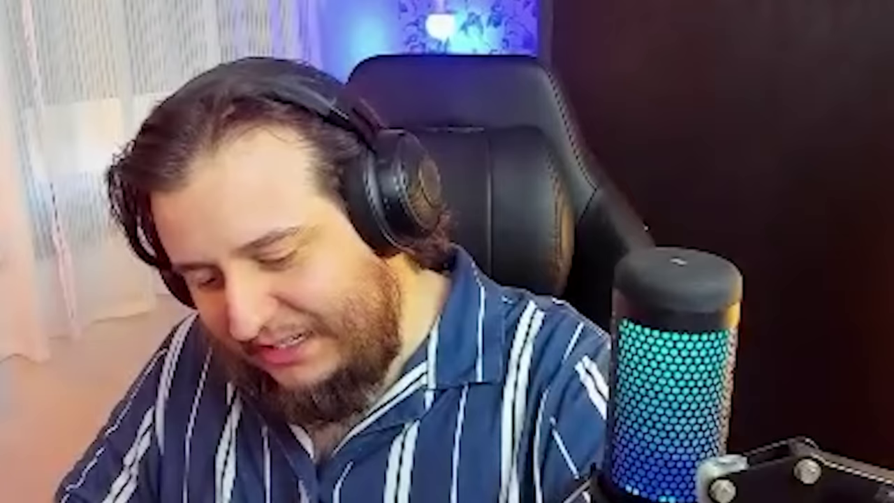
{"action": "key", "text": "e"}
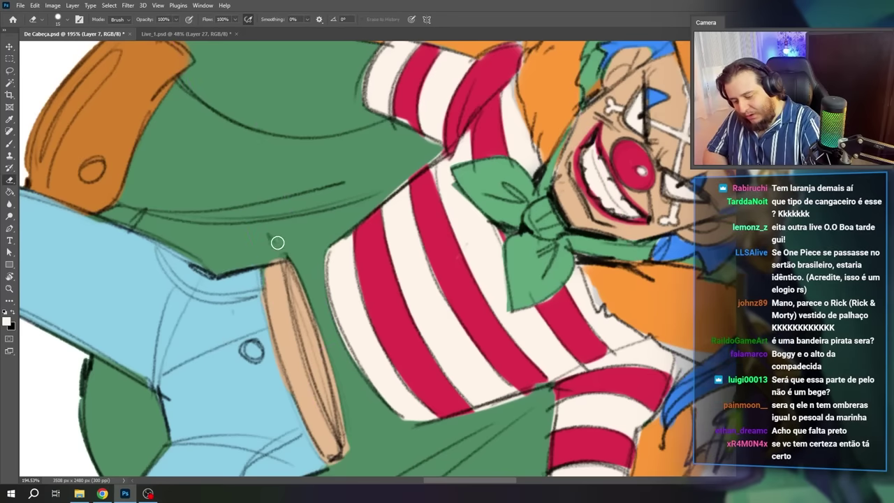
{"action": "key", "text": "ctrl+minus"}
{"action": "key", "text": "ctrl+minus"}
{"action": "key", "text": "ctrl+minus"}
{"action": "key", "text": "ctrl+minus"}
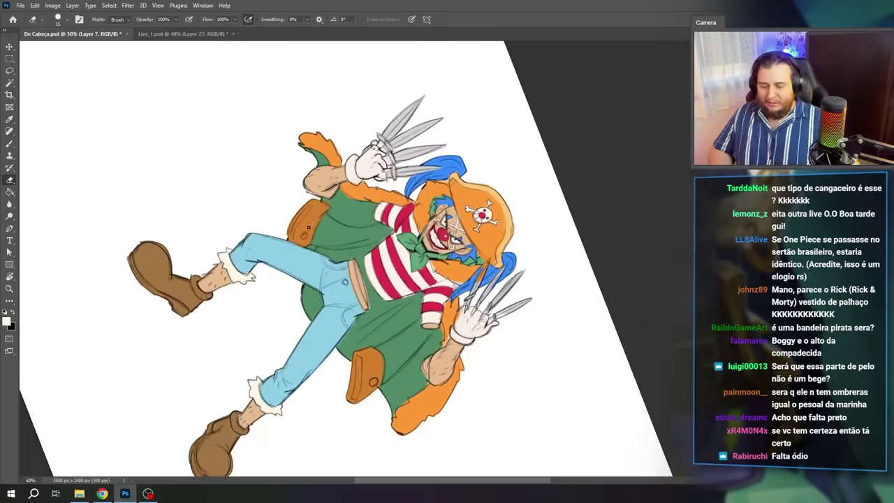
Step: Straighten the canvas rotation and paint the knife handles and guards of both hands dark brown on the gloves' layer
{"action": "key", "text": "r"}
{"action": "mouse_move", "coordinate": [466, 281]}
{"action": "left_mouse_down"}
{"action": "mouse_move", "coordinate": [455, 206]}
{"action": "mouse_move", "coordinate": [441, 185]}
{"action": "mouse_move", "coordinate": [489, 195]}
{"action": "left_mouse_up"}
{"action": "key", "text": "z"}
{"action": "key", "text": "v"}
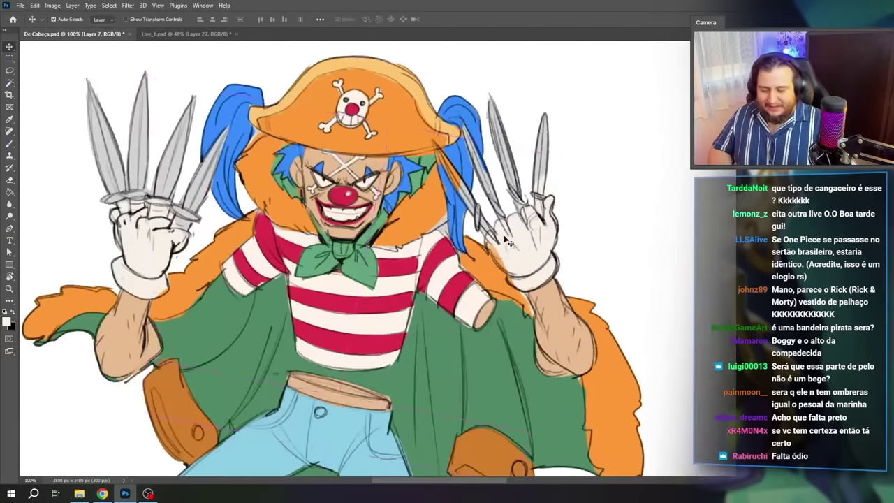
{"action": "left_click", "coordinate": [516, 257], "text": "ctrl"}
{"action": "key", "text": "b"}
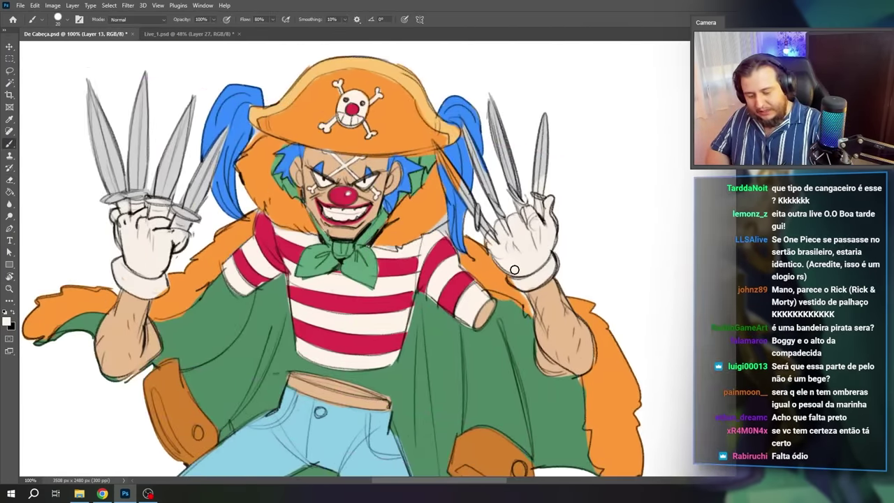
{"action": "left_click_drag", "start_coordinate": [472, 255], "coordinate": [592, 294]}
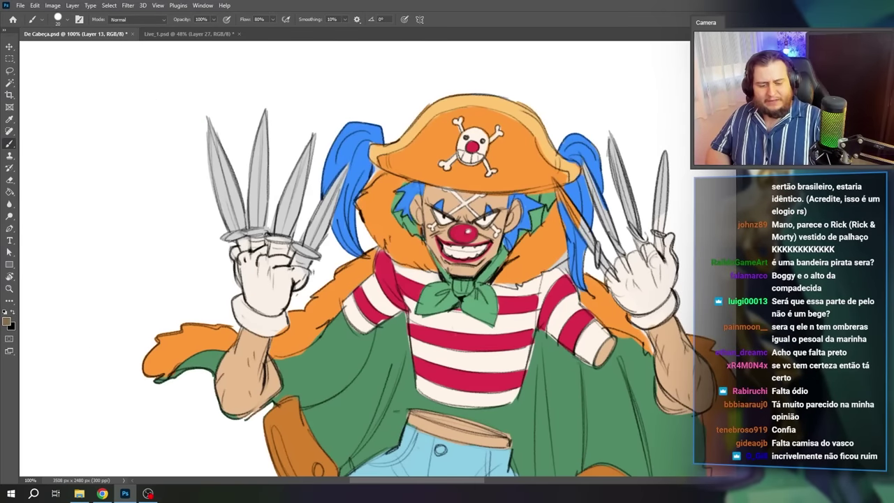
{"action": "left_click_drag", "start_coordinate": [235, 236], "coordinate": [260, 243]}
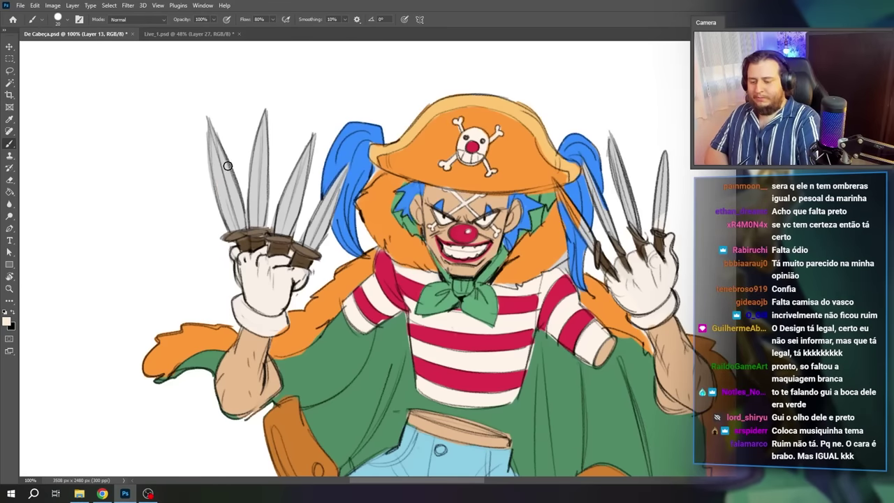
Step: Paint white highlights along the knife blades held in both hands
{"action": "mouse_move", "coordinate": [228, 166]}
{"action": "left_mouse_down"}
{"action": "mouse_move", "coordinate": [276, 194]}
{"action": "mouse_move", "coordinate": [236, 154]}
{"action": "mouse_move", "coordinate": [228, 197]}
{"action": "left_mouse_up"}
{"action": "left_click", "coordinate": [277, 194], "text": "alt"}
{"action": "key", "text": "ctrl+z"}
{"action": "left_click_drag", "start_coordinate": [260, 162], "coordinate": [254, 213]}
{"action": "mouse_move", "coordinate": [299, 173]}
{"action": "left_mouse_down"}
{"action": "mouse_move", "coordinate": [296, 213]}
{"action": "mouse_move", "coordinate": [317, 245]}
{"action": "left_mouse_up"}
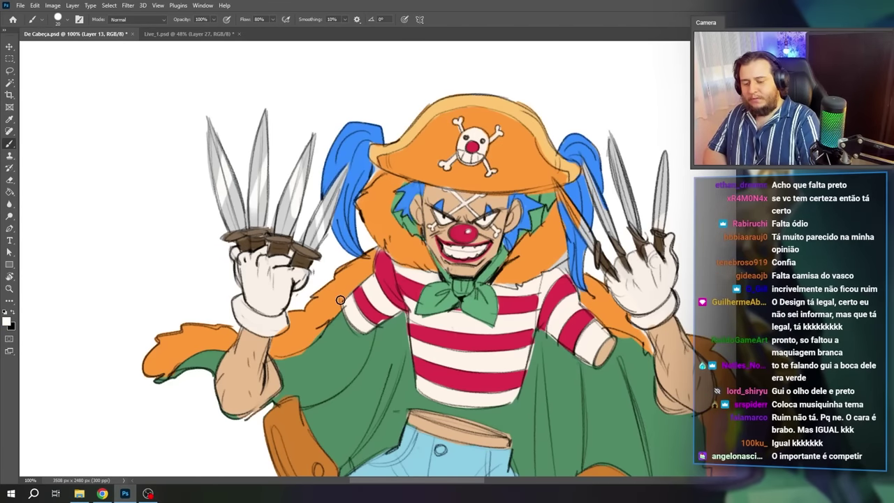
{"action": "left_click_drag", "start_coordinate": [559, 192], "coordinate": [591, 241]}
{"action": "left_click_drag", "start_coordinate": [595, 185], "coordinate": [607, 220]}
{"action": "left_click_drag", "start_coordinate": [619, 169], "coordinate": [637, 205]}
{"action": "left_click_drag", "start_coordinate": [657, 175], "coordinate": [667, 211]}
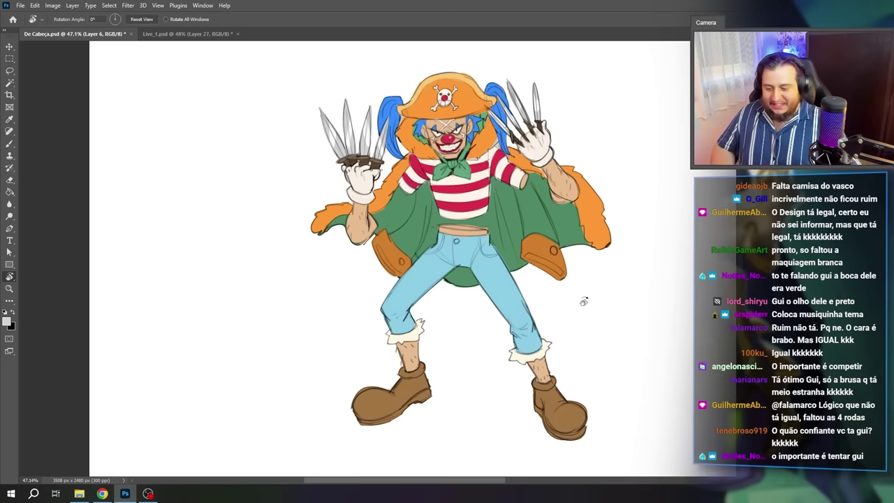
Step: Sample the orange of the coat's fur as the brush color
{"action": "key", "text": "z"}
{"action": "mouse_move", "coordinate": [384, 119]}
{"action": "left_mouse_down"}
{"action": "mouse_move", "coordinate": [429, 120]}
{"action": "mouse_move", "coordinate": [404, 181]}
{"action": "left_mouse_up"}
{"action": "key", "text": "e"}
{"action": "key", "text": "b"}
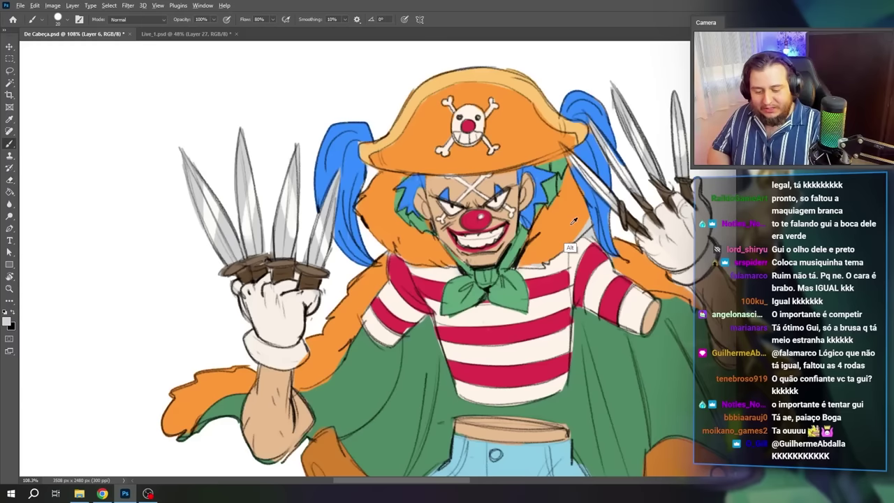
Step: Get the green-sashed Buggy picture from the browser's "buggy one piece anime season 1" image results and return to Photoshop
{"action": "scroll", "coordinate": [561, 257], "scroll_direction": "down", "scroll_amount": 5}
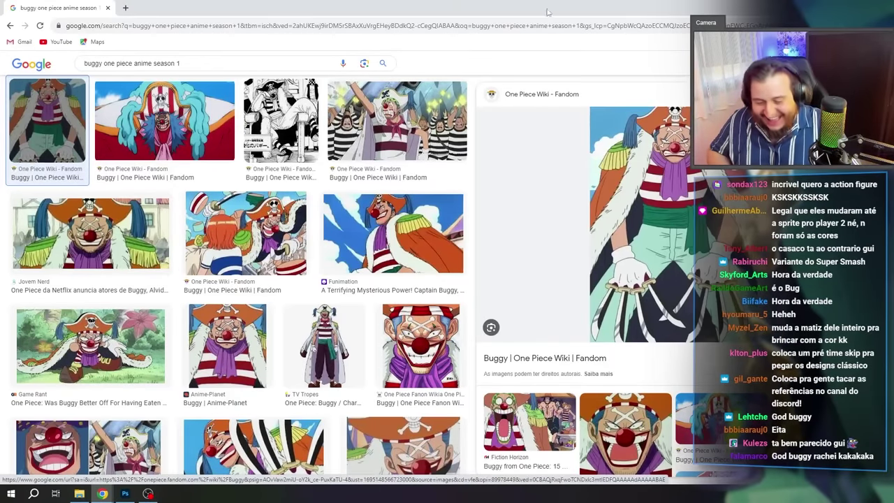
{"action": "left_click_drag", "start_coordinate": [475, 13], "coordinate": [488, 2]}
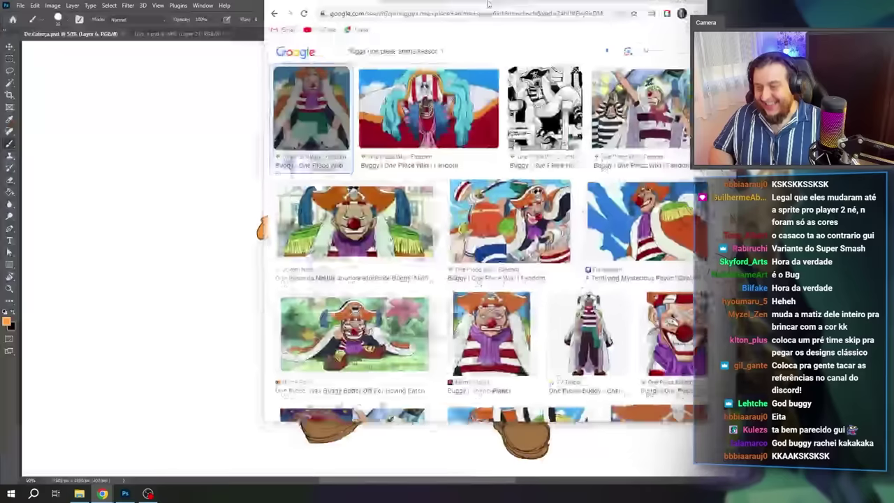
{"action": "left_click", "coordinate": [435, 340]}
{"action": "key", "text": "ctrl+shift+alt+n"}
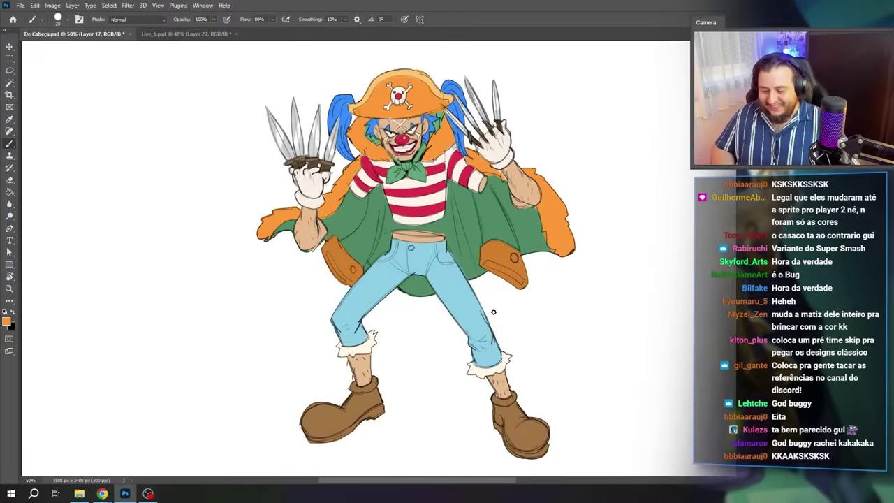
{"action": "key", "text": "v"}
{"action": "key", "text": "ctrl+v"}
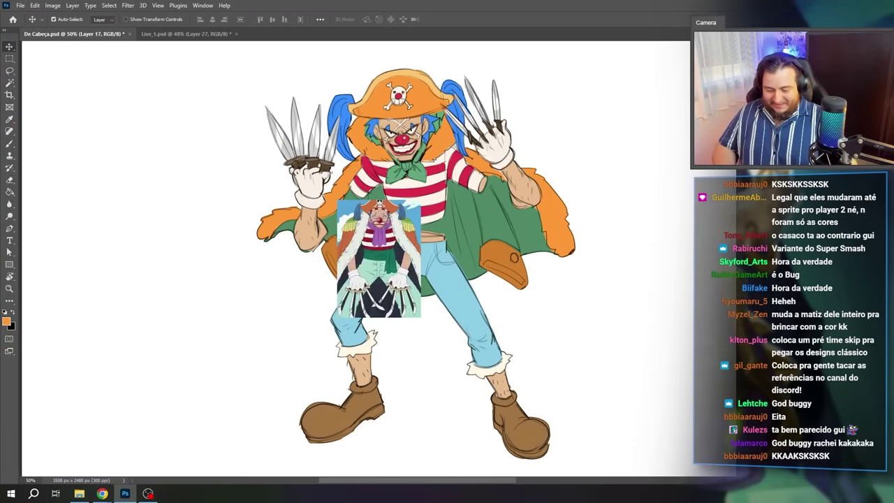
{"action": "key", "text": "ctrl+z"}
{"action": "key", "text": "ctrl+z"}
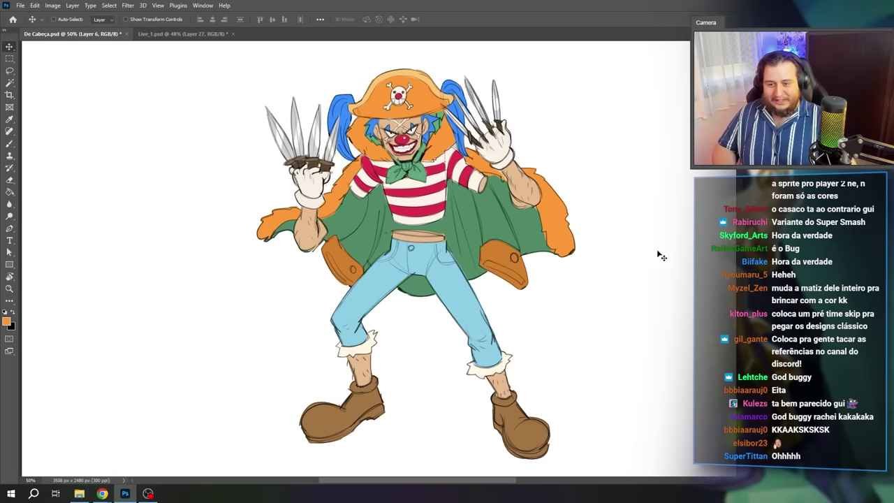
Step: Paste the Buggy reference picture, enlarge it to about 248% and place it left of the drawing
{"action": "key", "text": "ctrl+v"}
{"action": "key", "text": "ctrl+t"}
{"action": "left_click_drag", "start_coordinate": [123, 176], "coordinate": [185, 91]}
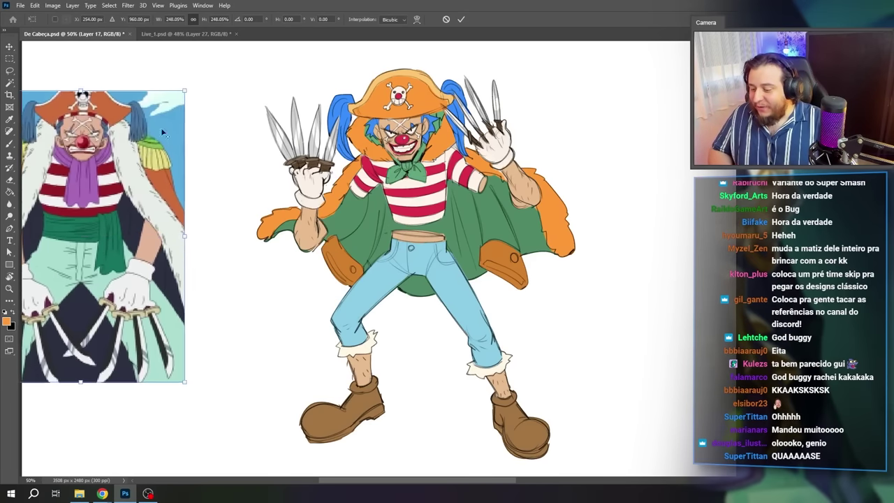
{"action": "left_click_drag", "start_coordinate": [134, 150], "coordinate": [184, 153]}
{"action": "key", "text": "Return"}
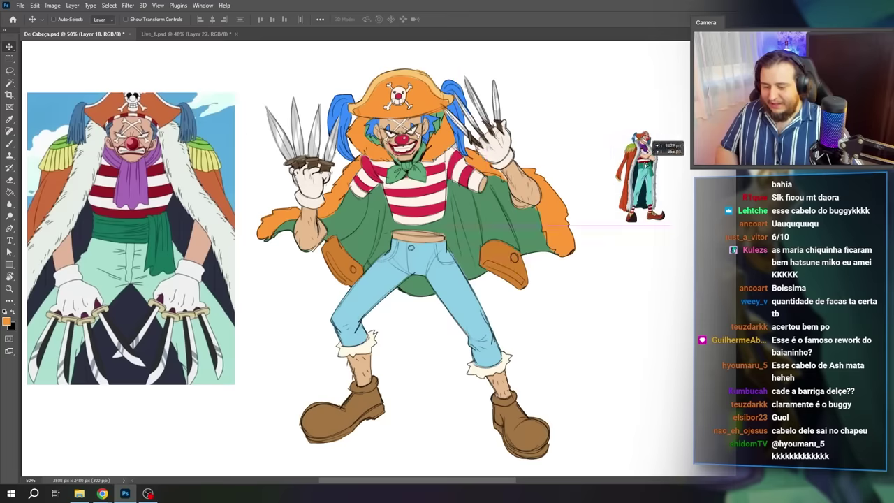
Step: Place the full-body Buggy reference right of the drawing and paste the yellow-background artwork between it and the drawing
{"action": "left_click_drag", "start_coordinate": [653, 143], "coordinate": [649, 136]}
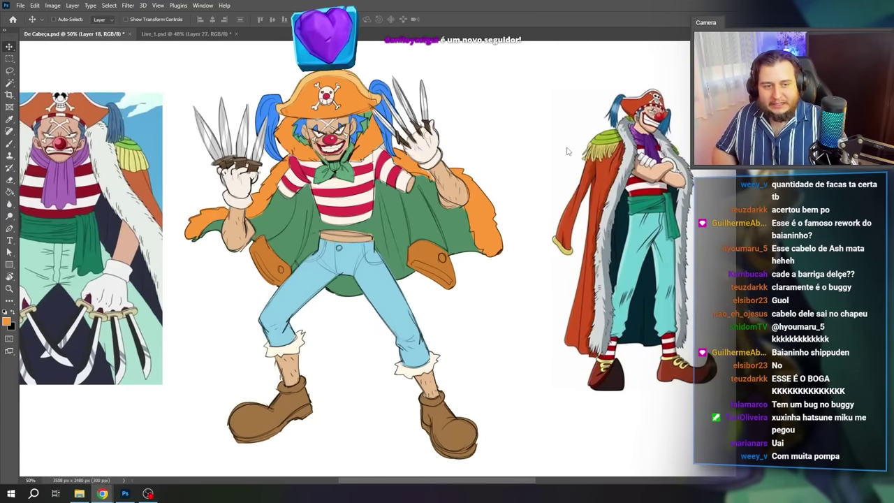
{"action": "left_click", "coordinate": [561, 154]}
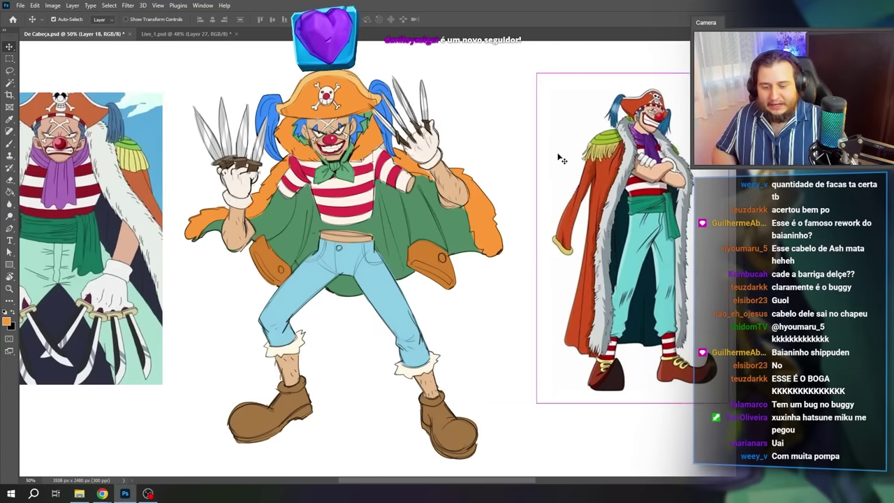
{"action": "key", "text": "ctrl+v"}
{"action": "left_click_drag", "start_coordinate": [412, 222], "coordinate": [125, 189]}
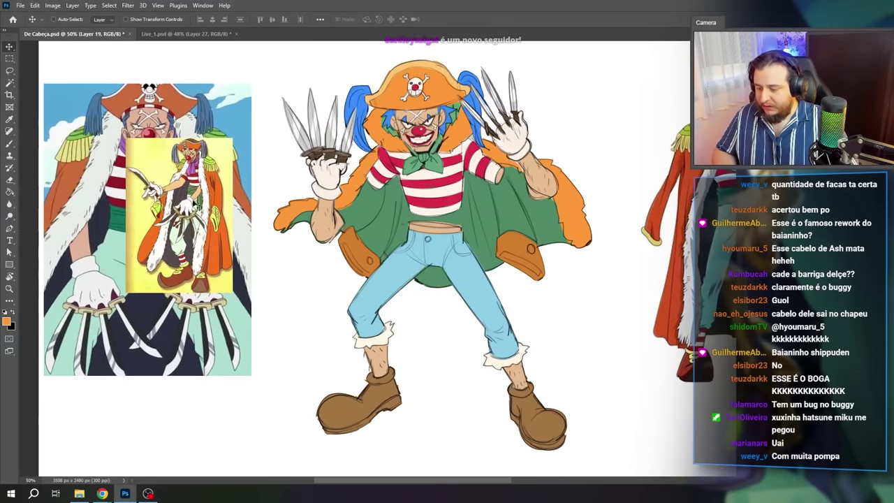
{"action": "left_click_drag", "start_coordinate": [195, 248], "coordinate": [643, 209]}
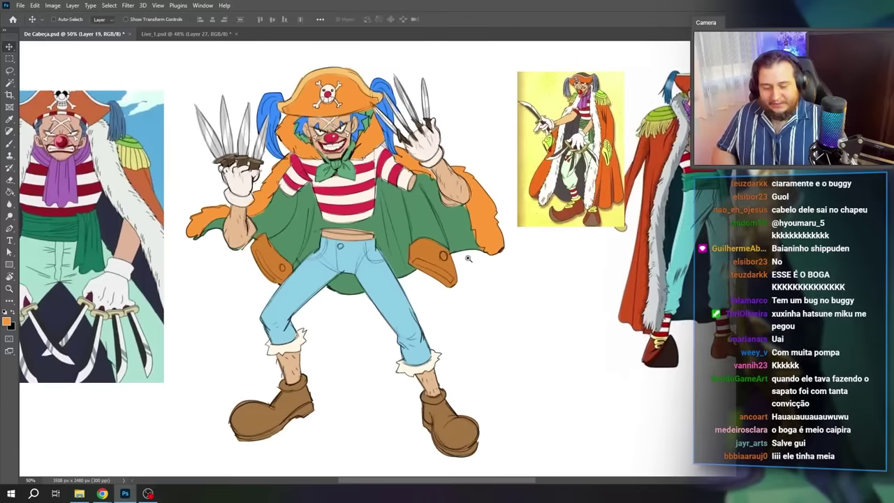
{"action": "key", "text": "z"}
{"action": "left_click", "coordinate": [468, 258], "text": "alt"}
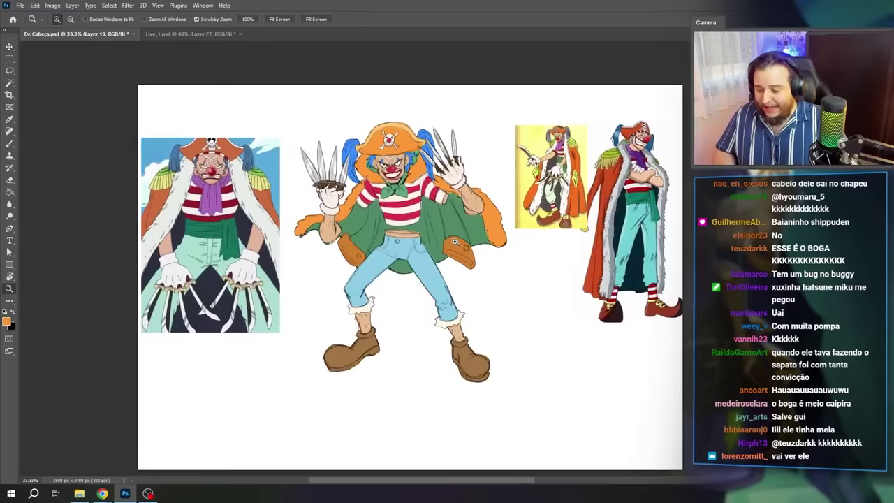
{"action": "left_click", "coordinate": [455, 242]}
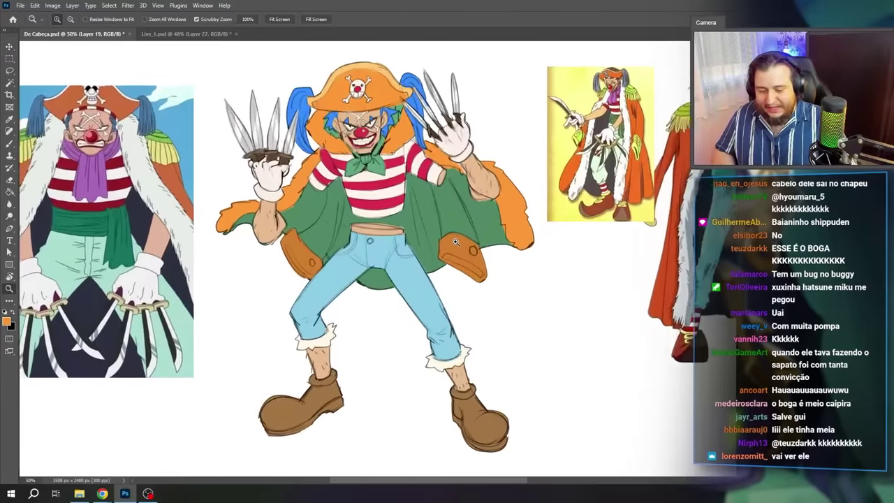
{"action": "key", "text": "v"}
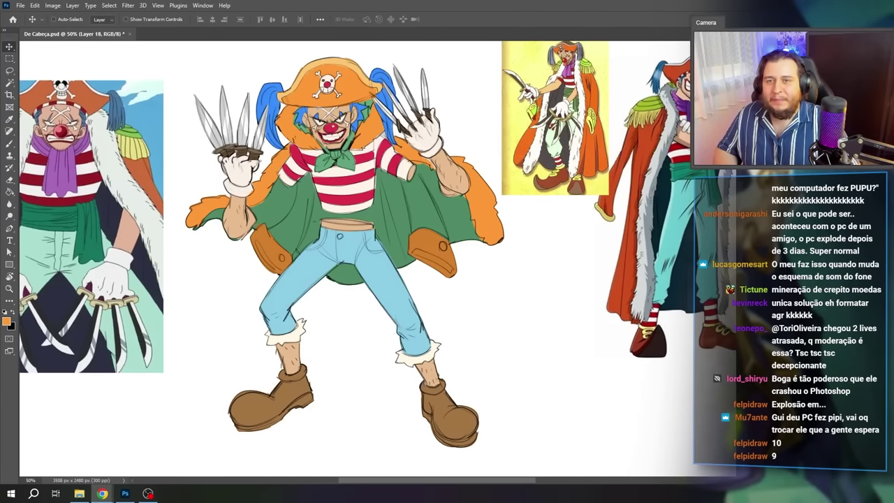
{"action": "left_click_drag", "start_coordinate": [333, 315], "coordinate": [366, 309]}
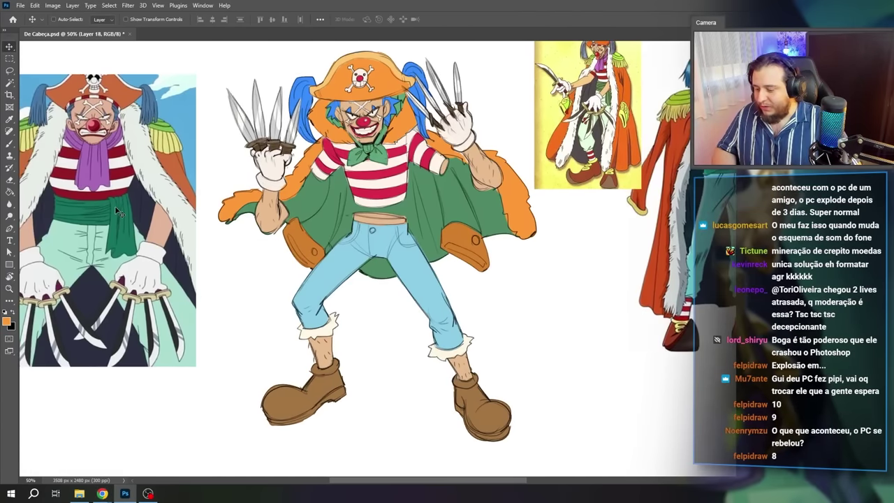
{"action": "left_click_drag", "start_coordinate": [127, 204], "coordinate": [149, 207]}
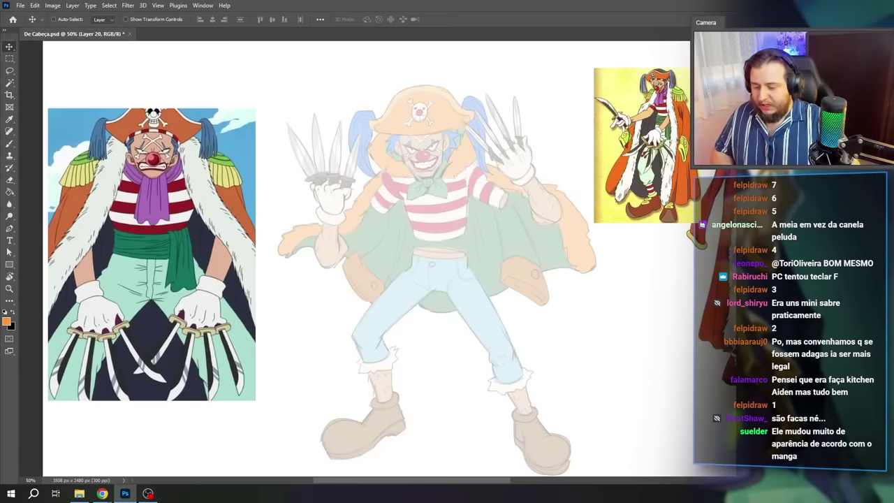
Step: Choose a brush preset and a blue color for sketching over the faded drawing
{"action": "key", "text": "b"}
{"action": "key", "text": "z"}
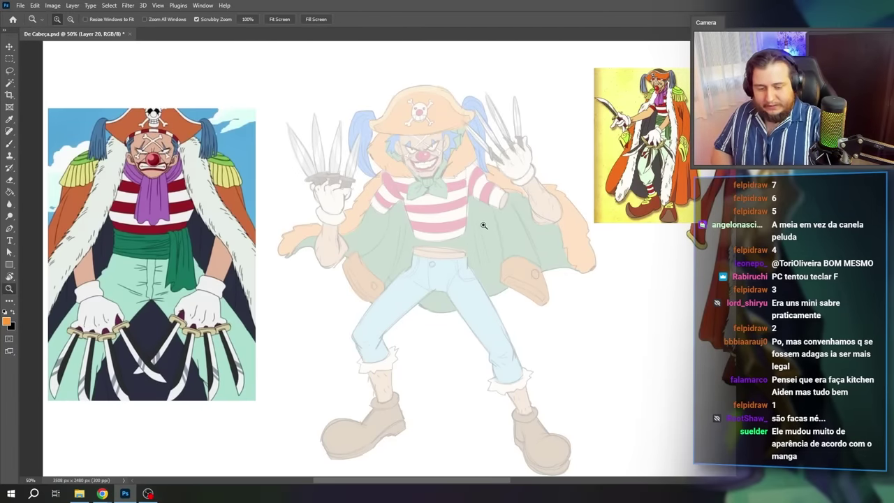
{"action": "left_click", "coordinate": [484, 226]}
{"action": "key", "text": "b"}
{"action": "right_click", "coordinate": [504, 218]}
{"action": "double_click", "coordinate": [521, 296]}
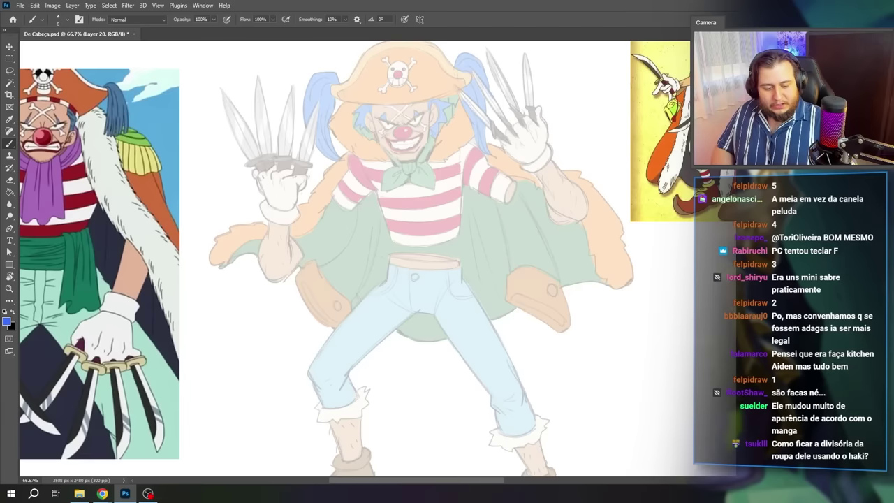
Step: Move the pasted crossed-arms Buggy picture over the lower part of the reference left of the drawing
{"action": "left_click_drag", "start_coordinate": [362, 150], "coordinate": [406, 182]}
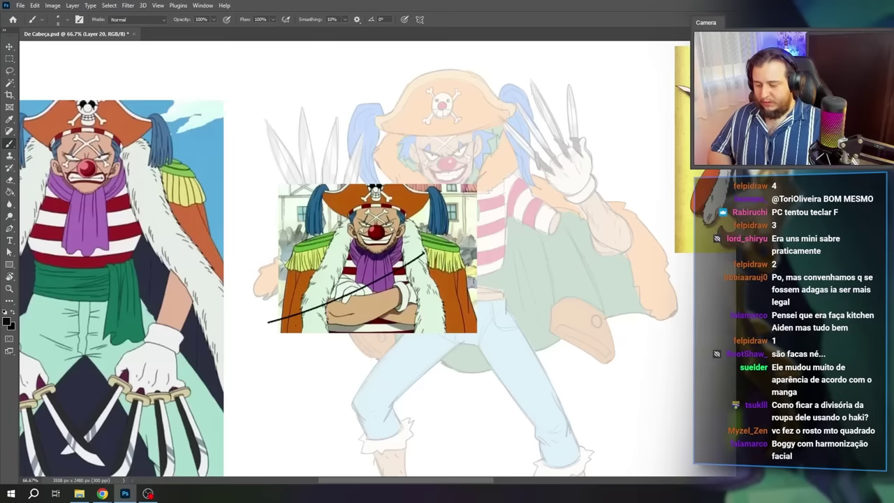
{"action": "key", "text": "v"}
{"action": "mouse_move", "coordinate": [386, 296]}
{"action": "left_mouse_down"}
{"action": "mouse_move", "coordinate": [230, 380]}
{"action": "mouse_move", "coordinate": [169, 377]}
{"action": "left_mouse_up"}
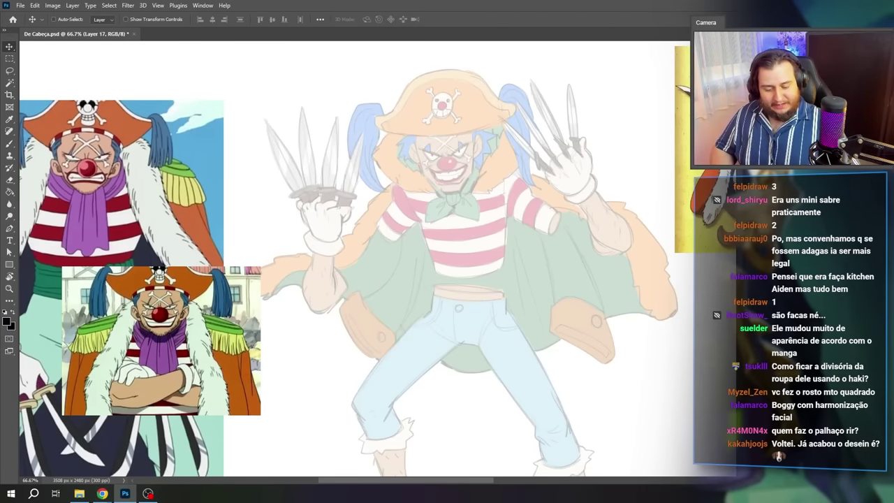
Step: Group the reference images' layers and add a new empty layer for redrawing over the faded pirate clown sketch
{"action": "key", "text": "ctrl+g"}
{"action": "key", "text": "ctrl+"}
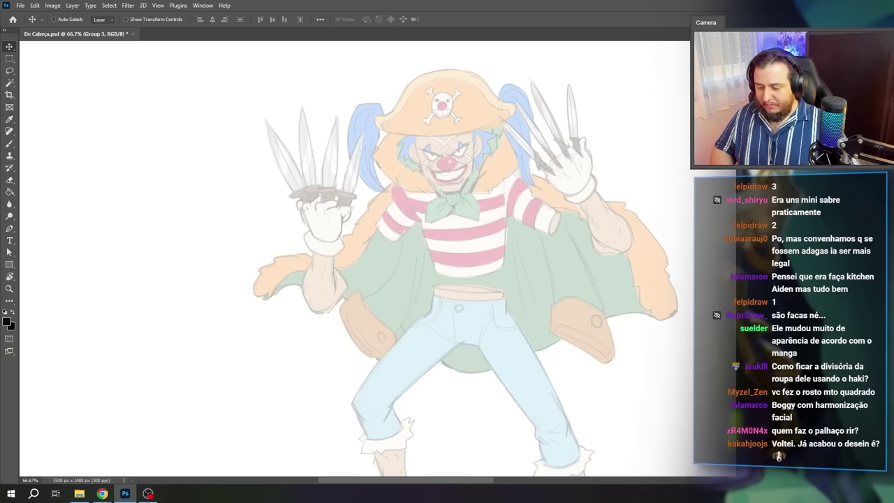
{"action": "key", "text": "ctrl+"}
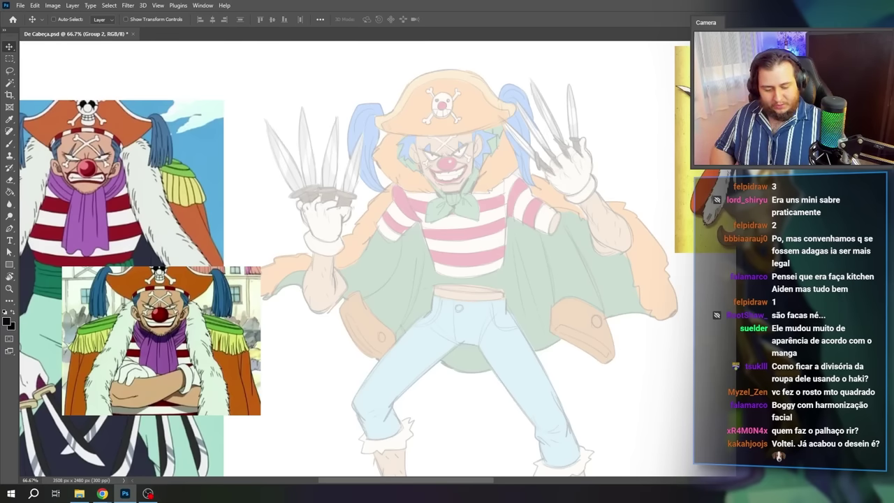
{"action": "key", "text": "ctrl+shift+alt+n"}
Step: Draw the clown's pointed jaw outline over the faded face with the brush
{"action": "key", "text": "b"}
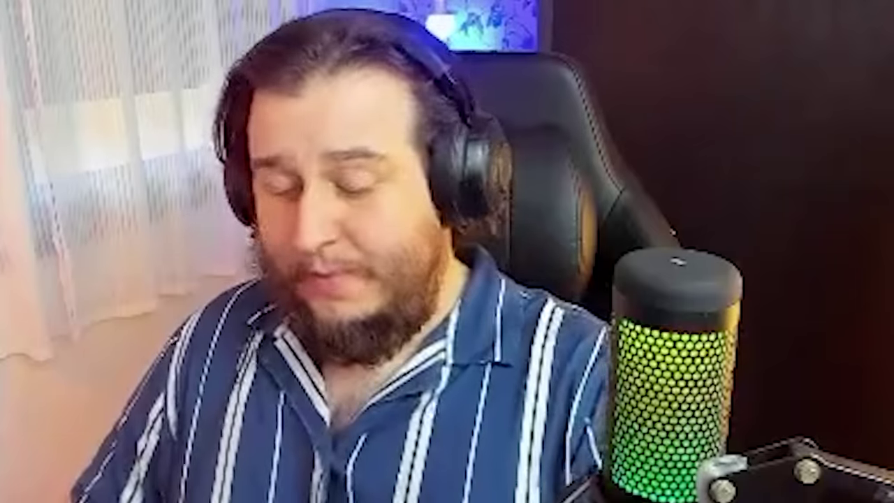
{"action": "scroll", "coordinate": [531, 329], "scroll_direction": "up", "scroll_amount": 1}
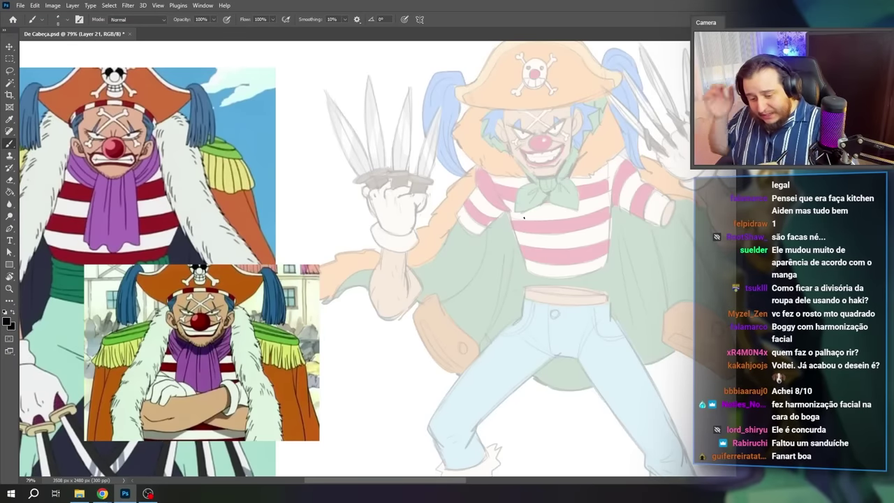
{"action": "mouse_move", "coordinate": [498, 115]}
{"action": "left_mouse_down"}
{"action": "mouse_move", "coordinate": [515, 155]}
{"action": "mouse_move", "coordinate": [567, 152]}
{"action": "mouse_move", "coordinate": [572, 108]}
{"action": "left_mouse_up"}
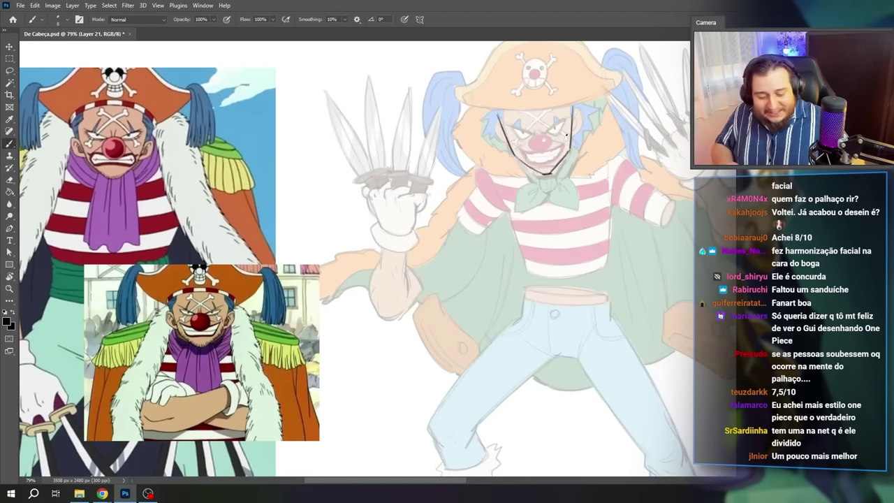
Step: Examine the stubble marks on the original sketch's chin at full opacity, outlining two of them with the lasso
{"action": "key", "text": "ctrl+z"}
{"action": "key", "text": "ctrl+z"}
{"action": "key", "text": "ctrl+z"}
{"action": "key", "text": "z"}
{"action": "left_click_drag", "start_coordinate": [527, 160], "coordinate": [571, 164]}
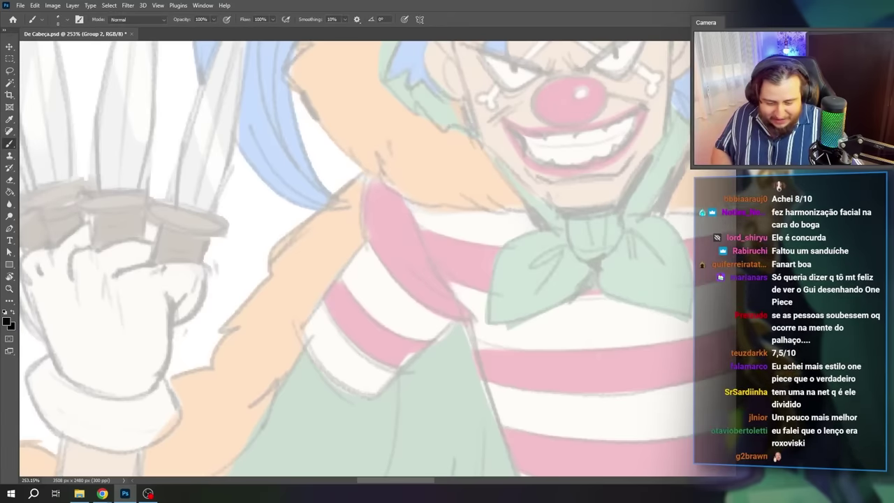
{"action": "key", "text": "ctrl+z"}
{"action": "left_click_drag", "start_coordinate": [584, 207], "coordinate": [571, 222]}
{"action": "key", "text": "z"}
{"action": "left_click_drag", "start_coordinate": [481, 216], "coordinate": [531, 216]}
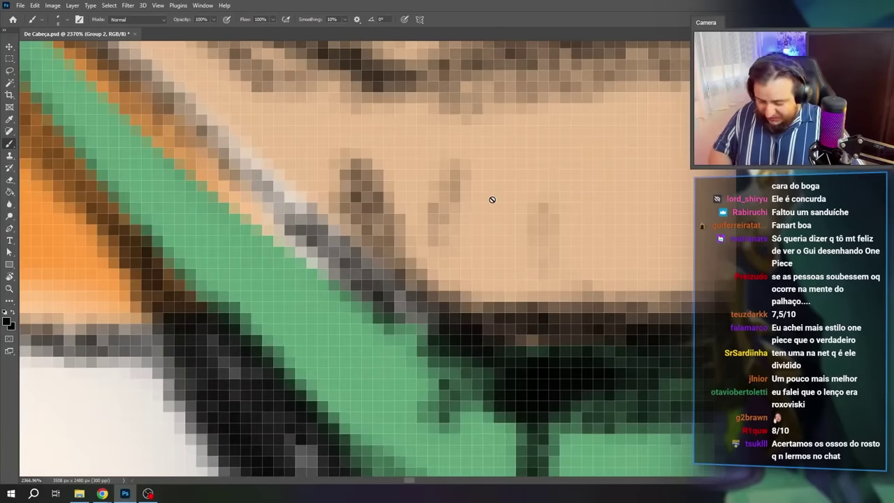
{"action": "key", "text": "l"}
{"action": "left_click_drag", "start_coordinate": [475, 174], "coordinate": [474, 202]}
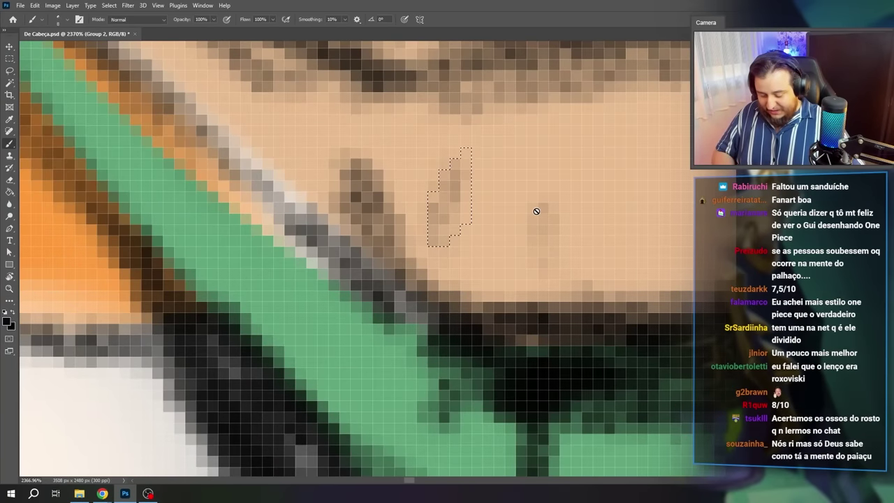
{"action": "left_click_drag", "start_coordinate": [538, 204], "coordinate": [549, 274]}
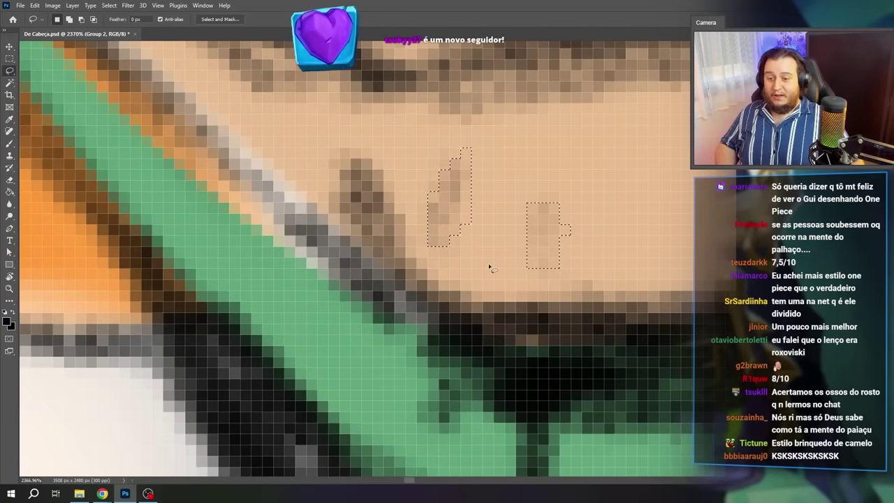
{"action": "scroll", "coordinate": [489, 266], "scroll_direction": "down", "scroll_amount": 4}
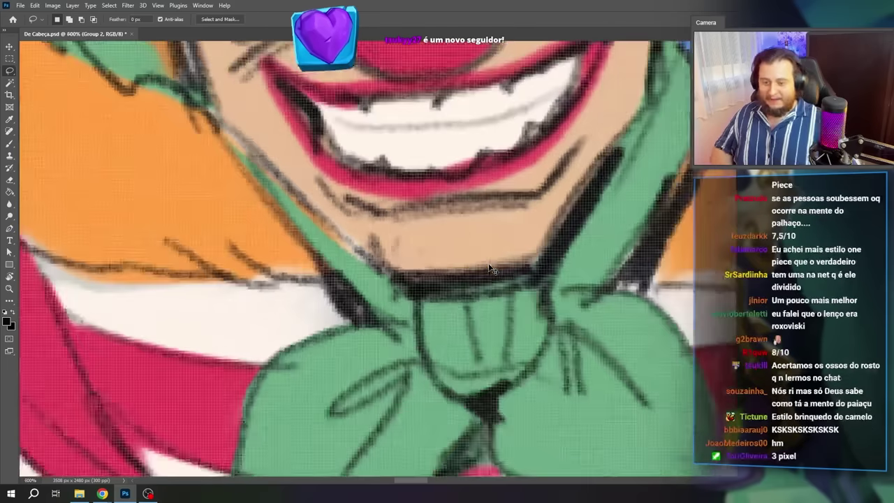
{"action": "scroll", "coordinate": [490, 268], "scroll_direction": "down", "scroll_amount": 4}
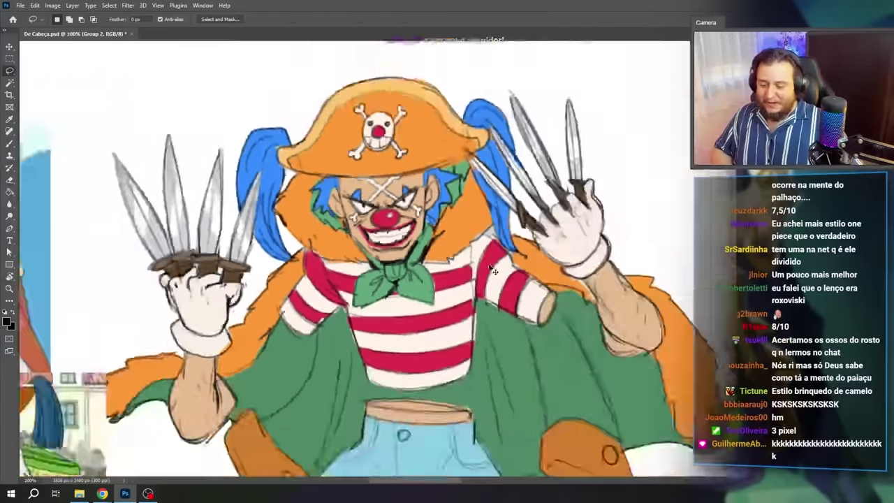
{"action": "scroll", "coordinate": [494, 271], "scroll_direction": "down", "scroll_amount": 3}
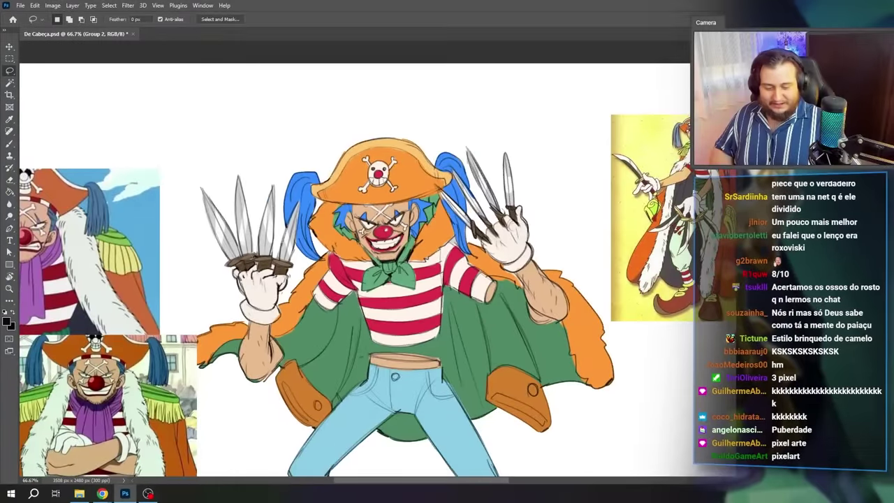
Step: Fade the original sketch group to 20% opacity
{"action": "key", "text": "6"}
{"action": "key", "text": "4"}
{"action": "key", "text": "2"}
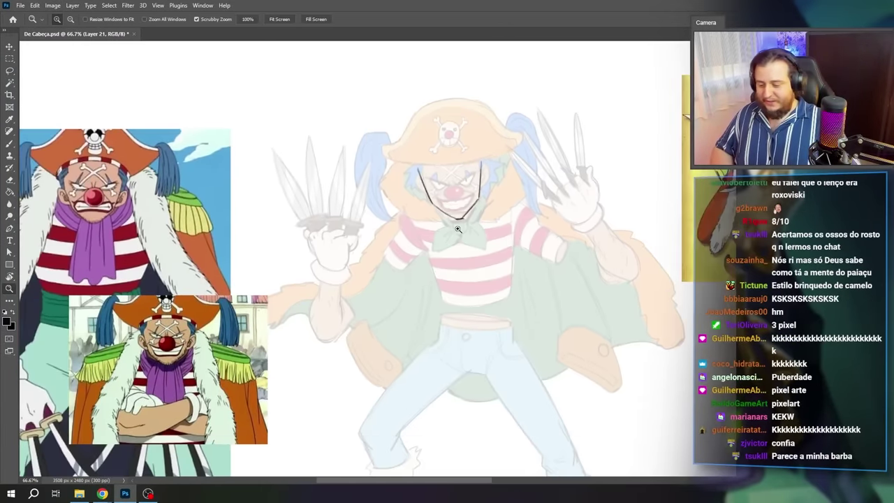
Step: Draw the clown's round nose, wide toothy grin, chin stubble and angry narrowed eyes inside the jaw outline
{"action": "left_click", "coordinate": [443, 204]}
{"action": "left_click_drag", "start_coordinate": [486, 266], "coordinate": [634, 259]}
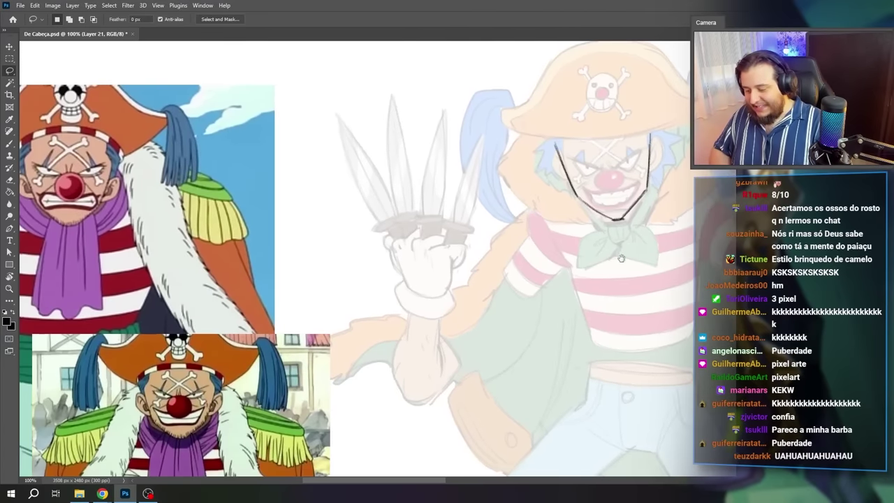
{"action": "key", "text": "b"}
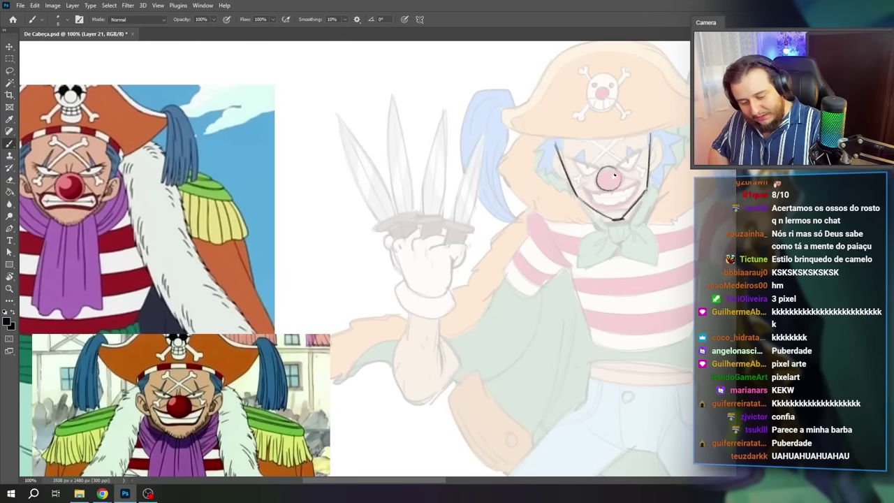
{"action": "left_click_drag", "start_coordinate": [620, 170], "coordinate": [612, 171]}
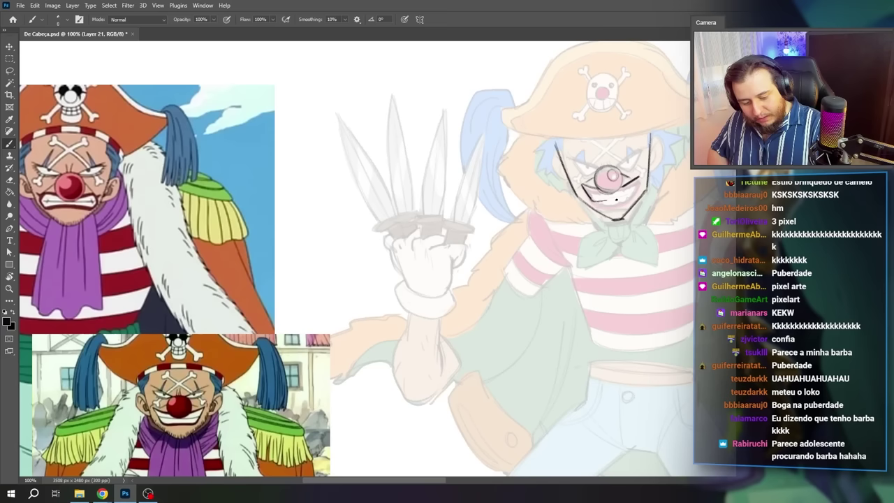
{"action": "left_click_drag", "start_coordinate": [616, 198], "coordinate": [633, 195]}
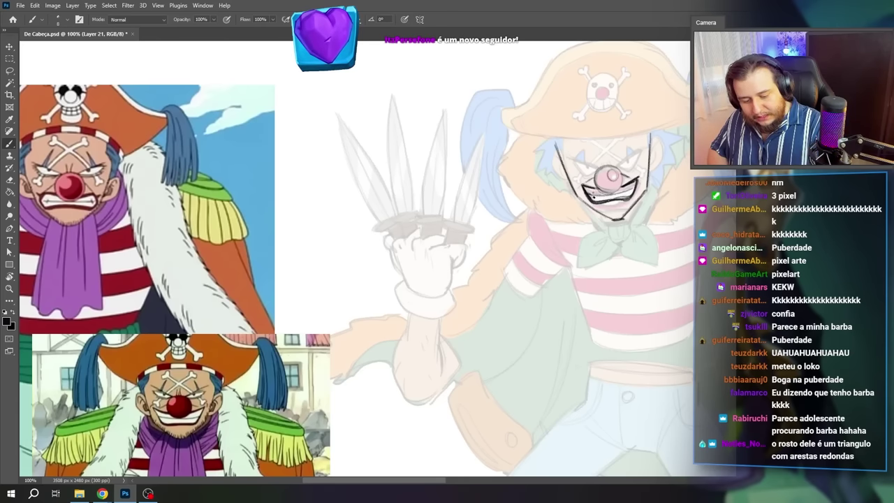
{"action": "key", "text": "ctrl+z"}
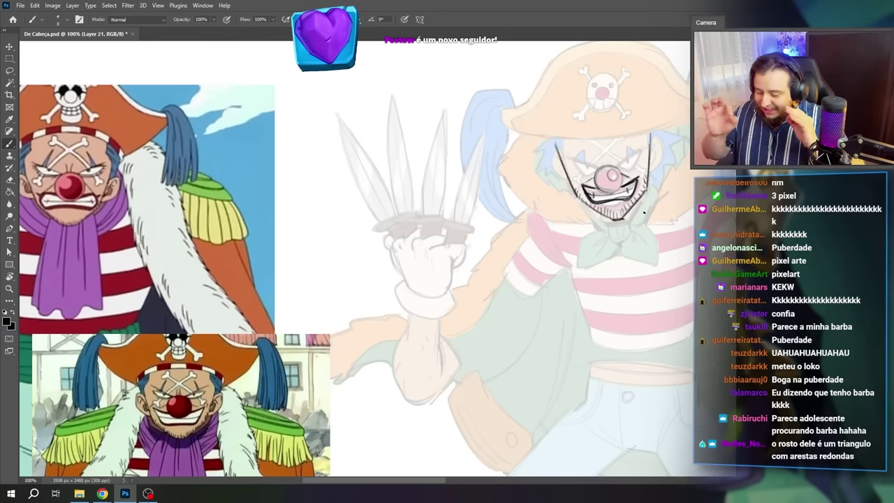
{"action": "mouse_move", "coordinate": [637, 145]}
{"action": "left_mouse_down"}
{"action": "mouse_move", "coordinate": [617, 164]}
{"action": "mouse_move", "coordinate": [593, 168]}
{"action": "mouse_move", "coordinate": [639, 153]}
{"action": "left_mouse_up"}
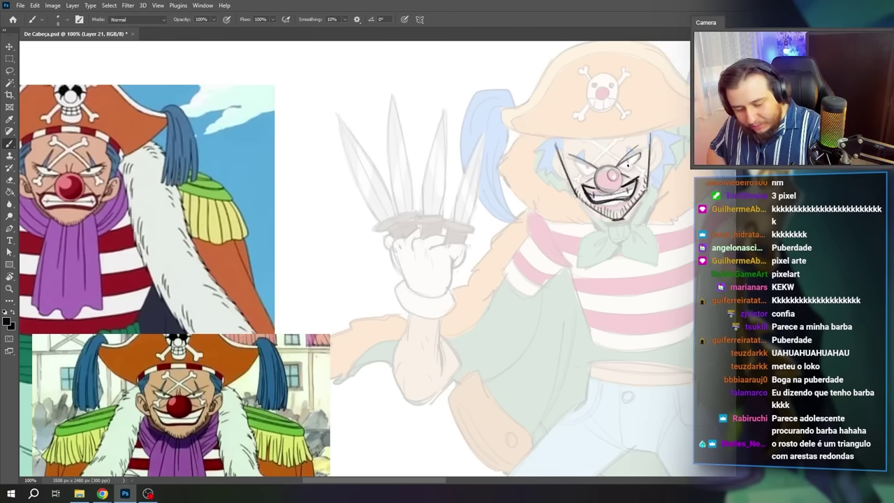
{"action": "left_click_drag", "start_coordinate": [569, 164], "coordinate": [595, 172]}
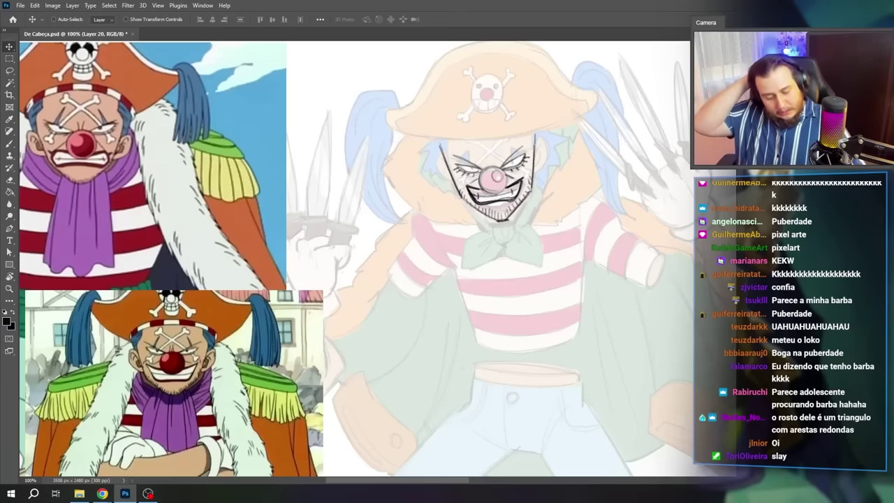
Step: Add the forehead crossbones, ears and sideburns to the face, checking the linework with the old sketch hidden
{"action": "key", "text": "ctrl+shift+alt+n"}
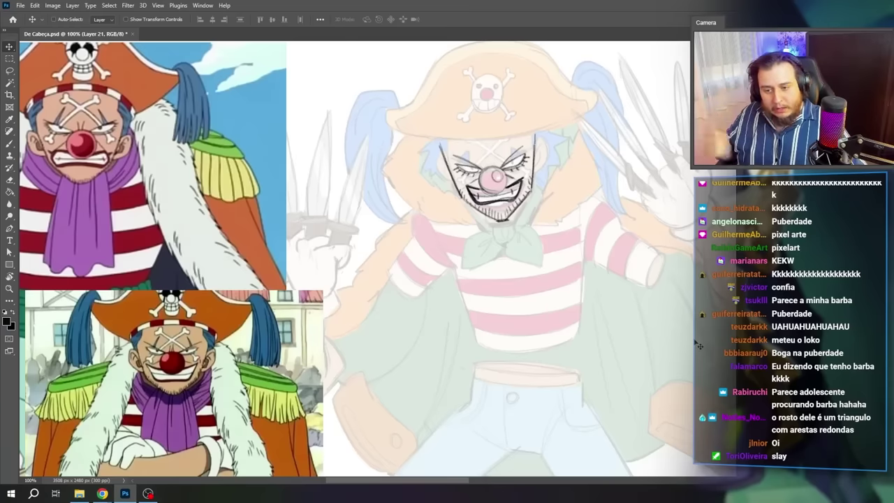
{"action": "key", "text": "b"}
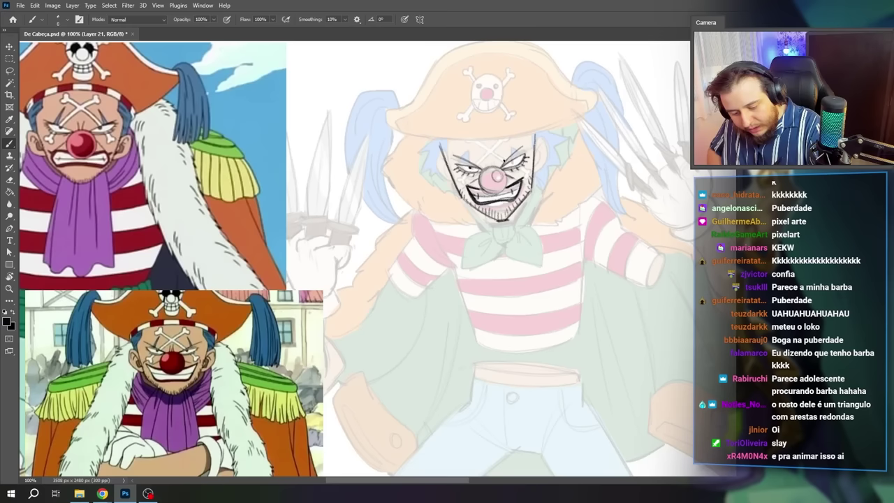
{"action": "left_click_drag", "start_coordinate": [505, 163], "coordinate": [518, 152]}
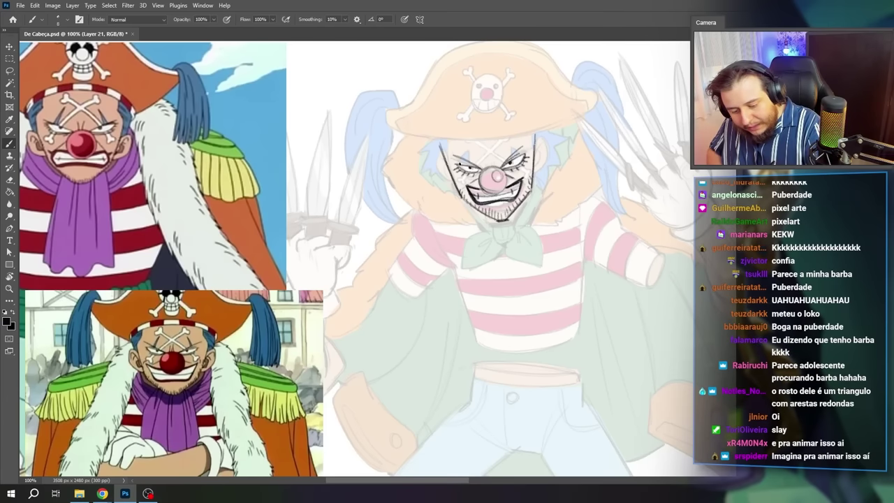
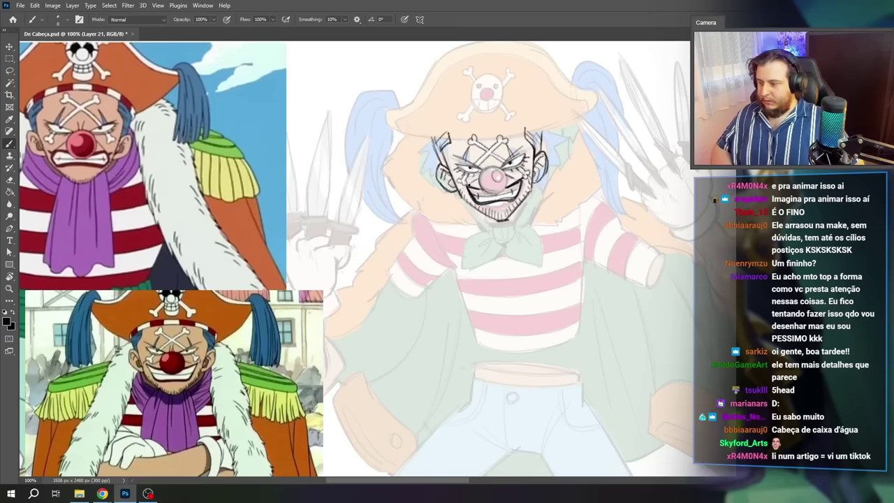
{"action": "key", "text": "ctrl+comma"}
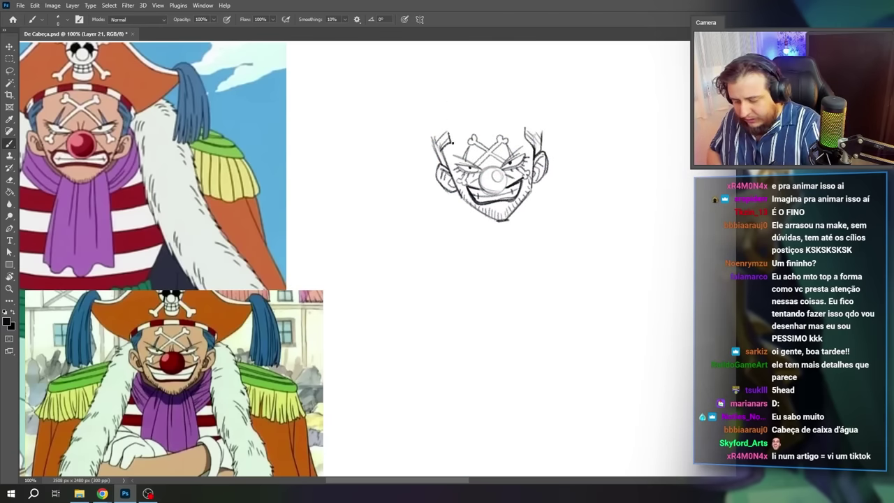
{"action": "mouse_move", "coordinate": [454, 166]}
{"action": "left_mouse_down"}
{"action": "mouse_move", "coordinate": [480, 169]}
{"action": "mouse_move", "coordinate": [499, 190]}
{"action": "left_mouse_up"}
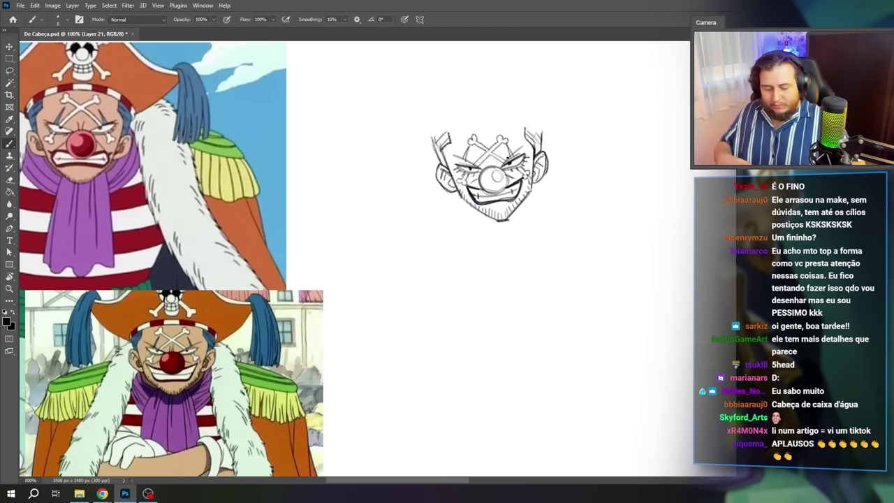
{"action": "key", "text": "ctrl+comma"}
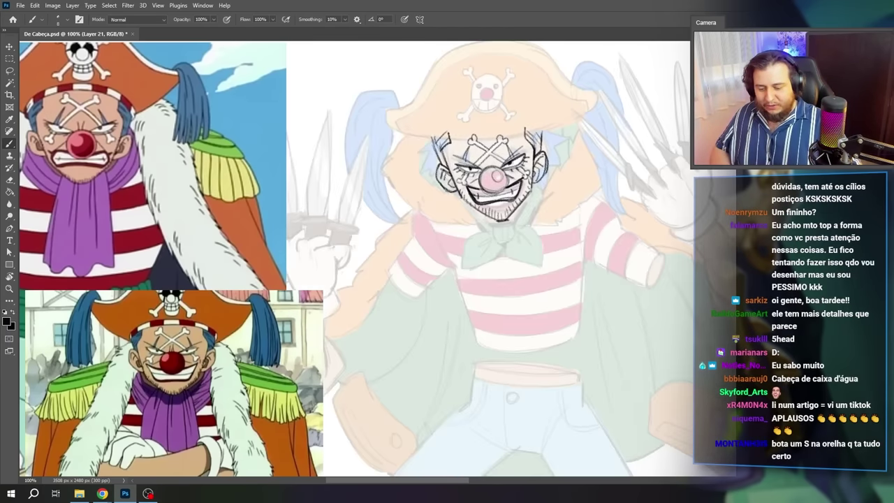
Step: Draw the curved striped headband across the forehead, cleaning up stray lines around it with the eraser
{"action": "left_click_drag", "start_coordinate": [521, 237], "coordinate": [543, 264]}
{"action": "mouse_move", "coordinate": [457, 166]}
{"action": "left_mouse_down"}
{"action": "mouse_move", "coordinate": [531, 150]}
{"action": "mouse_move", "coordinate": [564, 162]}
{"action": "mouse_move", "coordinate": [491, 155]}
{"action": "mouse_move", "coordinate": [462, 165]}
{"action": "mouse_move", "coordinate": [506, 152]}
{"action": "mouse_move", "coordinate": [464, 169]}
{"action": "left_mouse_up"}
{"action": "key", "text": "e"}
{"action": "key", "text": "b"}
{"action": "key", "text": "e"}
{"action": "key", "text": "b"}
{"action": "key", "text": "e"}
{"action": "key", "text": "b"}
{"action": "left_click_drag", "start_coordinate": [498, 155], "coordinate": [492, 164]}
{"action": "left_click_drag", "start_coordinate": [521, 153], "coordinate": [516, 160]}
Step: Outline the pirate hat's lower brim on both sides and the curve of its crown above the headband
{"action": "mouse_move", "coordinate": [548, 153]}
{"action": "left_mouse_down"}
{"action": "mouse_move", "coordinate": [542, 160]}
{"action": "mouse_move", "coordinate": [609, 132]}
{"action": "left_mouse_up"}
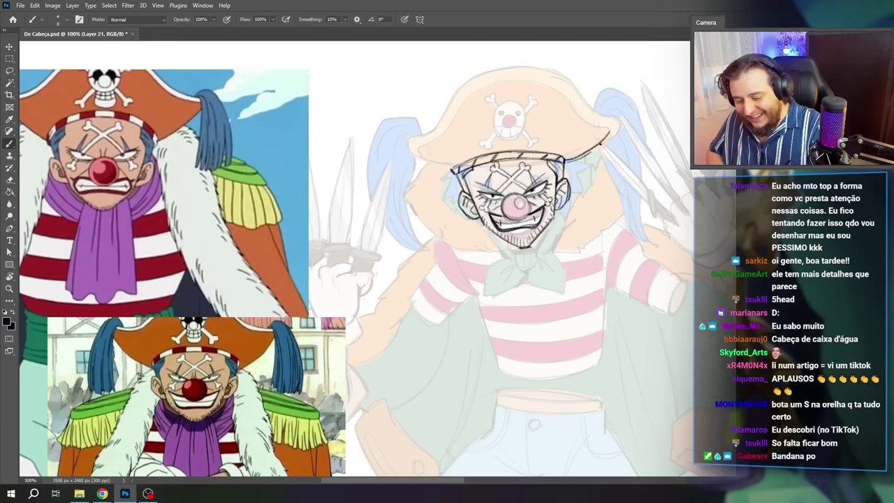
{"action": "mouse_move", "coordinate": [408, 148]}
{"action": "left_mouse_down"}
{"action": "mouse_move", "coordinate": [448, 165]}
{"action": "mouse_move", "coordinate": [406, 148]}
{"action": "mouse_move", "coordinate": [436, 127]}
{"action": "mouse_move", "coordinate": [451, 99]}
{"action": "left_mouse_up"}
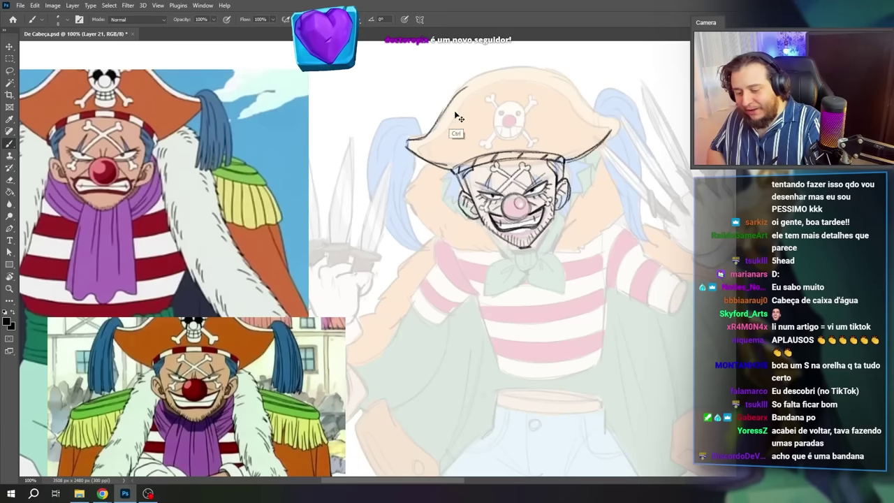
{"action": "key", "text": "ctrl+z"}
{"action": "left_click_drag", "start_coordinate": [408, 141], "coordinate": [436, 130]}
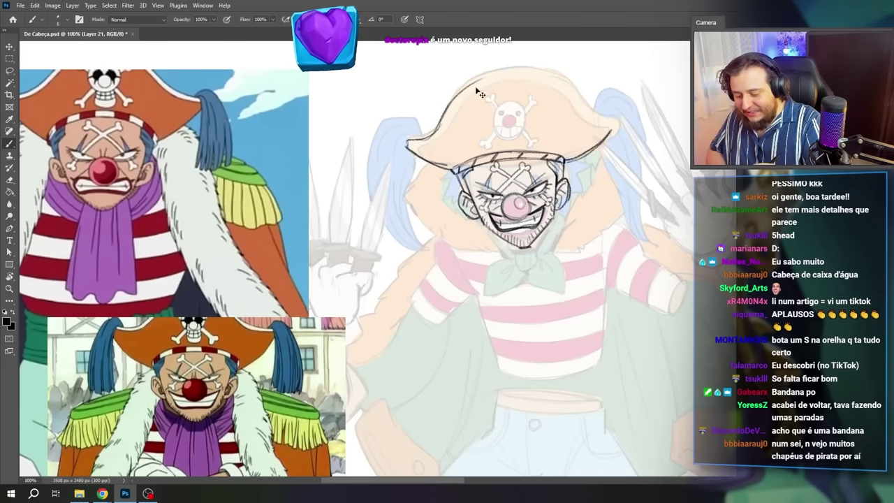
{"action": "mouse_move", "coordinate": [442, 123]}
{"action": "left_mouse_down"}
{"action": "mouse_move", "coordinate": [510, 74]}
{"action": "mouse_move", "coordinate": [545, 76]}
{"action": "left_mouse_up"}
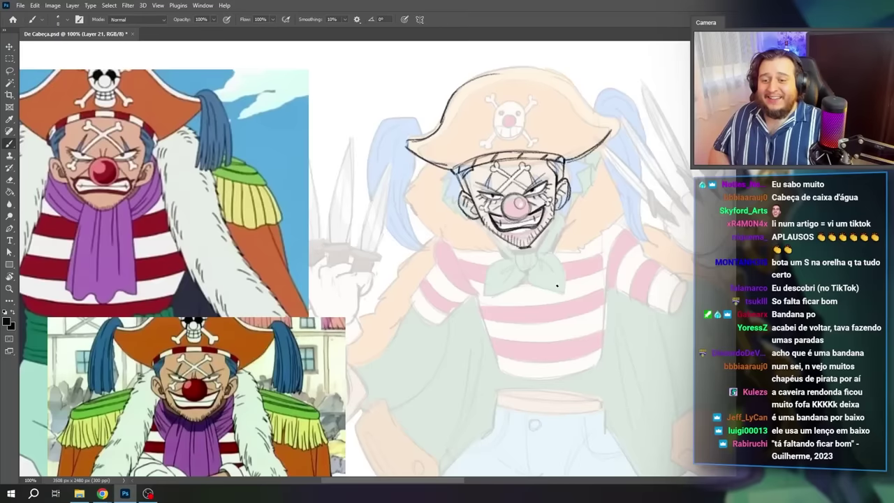
Step: Draw the right slope of the hat's crown and the upturned right tip of the brim
{"action": "key", "text": "r"}
{"action": "mouse_move", "coordinate": [634, 276]}
{"action": "left_mouse_down"}
{"action": "mouse_move", "coordinate": [509, 387]}
{"action": "mouse_move", "coordinate": [500, 368]}
{"action": "left_mouse_up"}
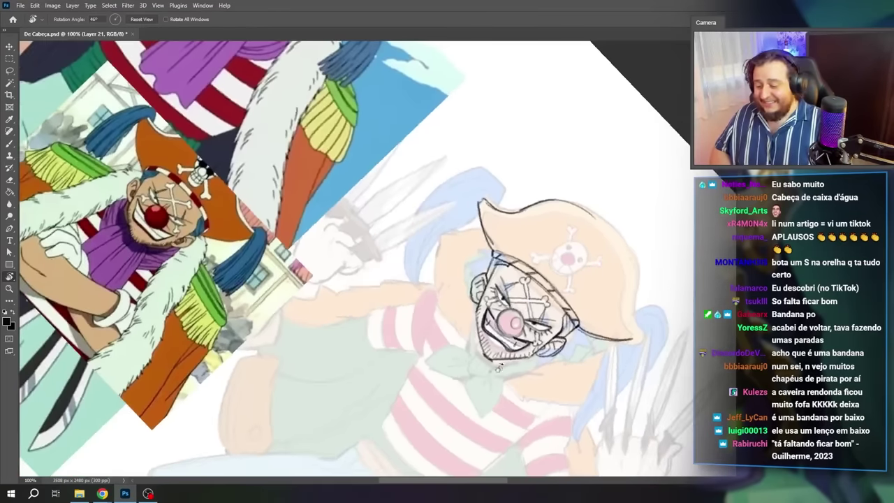
{"action": "mouse_move", "coordinate": [556, 380]}
{"action": "left_mouse_down"}
{"action": "mouse_move", "coordinate": [479, 329]}
{"action": "mouse_move", "coordinate": [445, 369]}
{"action": "left_mouse_up"}
{"action": "key", "text": "e"}
{"action": "key", "text": "b"}
{"action": "mouse_move", "coordinate": [518, 198]}
{"action": "left_mouse_down"}
{"action": "mouse_move", "coordinate": [530, 282]}
{"action": "mouse_move", "coordinate": [537, 254]}
{"action": "mouse_move", "coordinate": [526, 311]}
{"action": "left_mouse_up"}
{"action": "key", "text": "r"}
{"action": "left_click_drag", "start_coordinate": [500, 381], "coordinate": [599, 177]}
{"action": "left_click_drag", "start_coordinate": [512, 250], "coordinate": [637, 285]}
{"action": "key", "text": "e"}
{"action": "key", "text": "b"}
{"action": "mouse_move", "coordinate": [635, 192]}
{"action": "left_mouse_down"}
{"action": "mouse_move", "coordinate": [608, 209]}
{"action": "mouse_move", "coordinate": [621, 203]}
{"action": "mouse_move", "coordinate": [635, 167]}
{"action": "left_mouse_up"}
Step: Erase the left slope of the hat's crown and redraw it curving down to the brim's left tip
{"action": "key", "text": "e"}
{"action": "mouse_move", "coordinate": [437, 209]}
{"action": "left_mouse_down"}
{"action": "mouse_move", "coordinate": [452, 201]}
{"action": "mouse_move", "coordinate": [457, 224]}
{"action": "mouse_move", "coordinate": [476, 231]}
{"action": "mouse_move", "coordinate": [441, 188]}
{"action": "mouse_move", "coordinate": [471, 186]}
{"action": "mouse_move", "coordinate": [492, 148]}
{"action": "left_mouse_up"}
{"action": "key", "text": "b"}
{"action": "key", "text": "e"}
{"action": "key", "text": "b"}
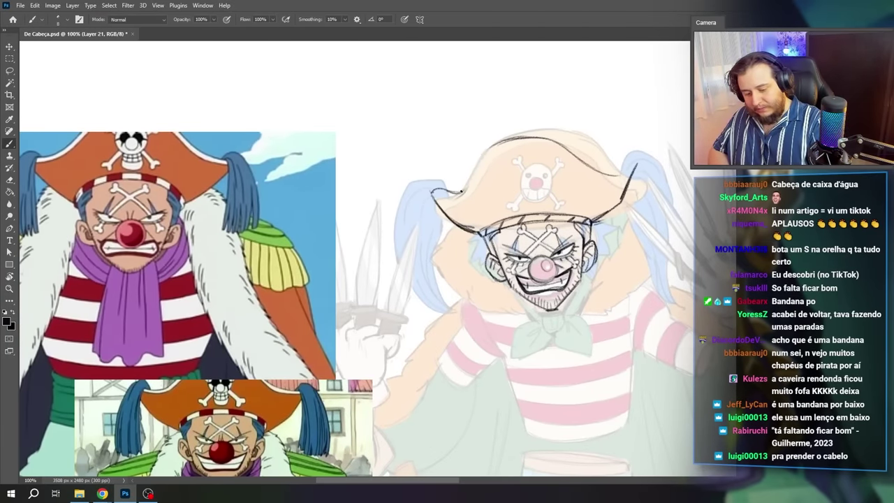
{"action": "left_click_drag", "start_coordinate": [461, 192], "coordinate": [479, 181]}
{"action": "left_click_drag", "start_coordinate": [466, 191], "coordinate": [495, 151]}
Step: Clean up the crown's right slope and redraw it so it joins the brim's raised right tip
{"action": "key", "text": "e"}
{"action": "mouse_move", "coordinate": [593, 162]}
{"action": "left_mouse_down"}
{"action": "mouse_move", "coordinate": [554, 147]}
{"action": "mouse_move", "coordinate": [615, 169]}
{"action": "left_mouse_up"}
{"action": "key", "text": "b"}
{"action": "key", "text": "e"}
{"action": "key", "text": "b"}
{"action": "left_click_drag", "start_coordinate": [621, 273], "coordinate": [271, 249]}
{"action": "key", "text": "e"}
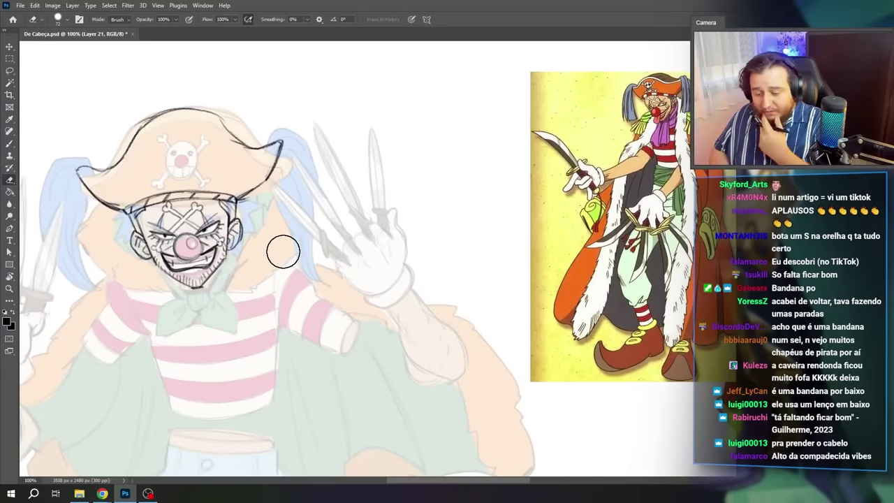
{"action": "left_click_drag", "start_coordinate": [421, 277], "coordinate": [650, 281]}
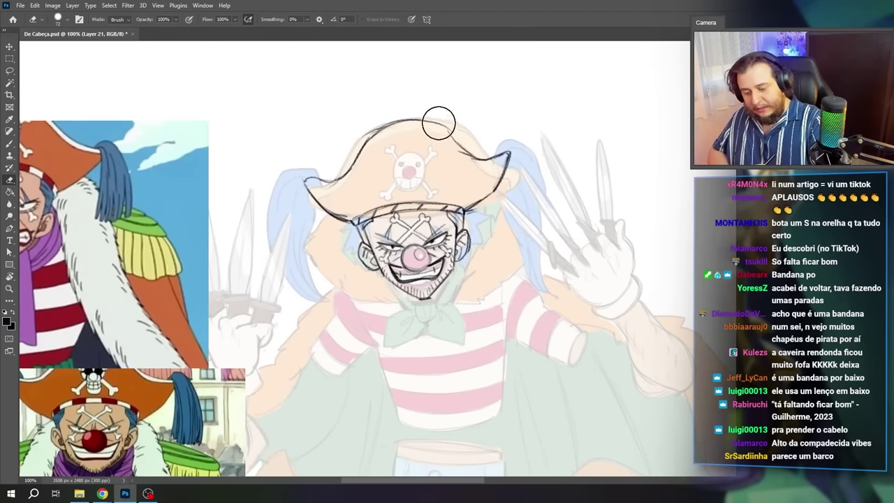
Step: Clean up the pirate hat's crown and redraw its top curve and both slopes down to the brim tips
{"action": "key", "text": "b"}
{"action": "key", "text": "e"}
{"action": "key", "text": "b"}
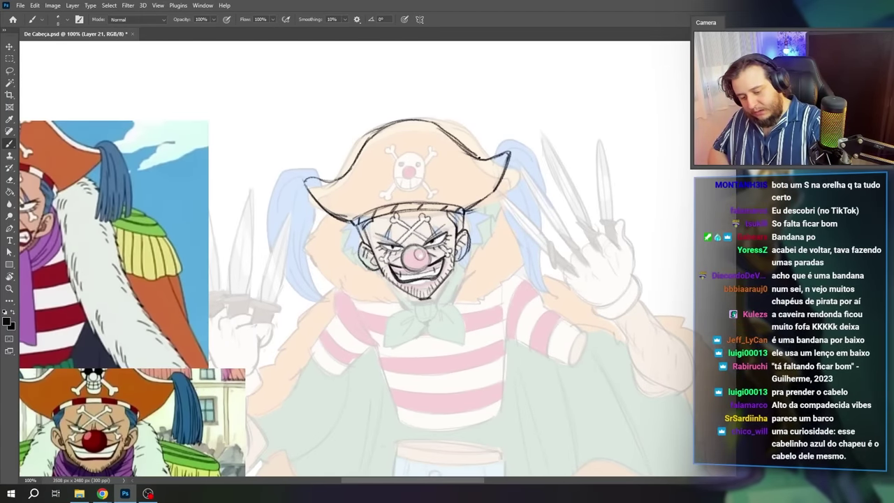
{"action": "key", "text": "e"}
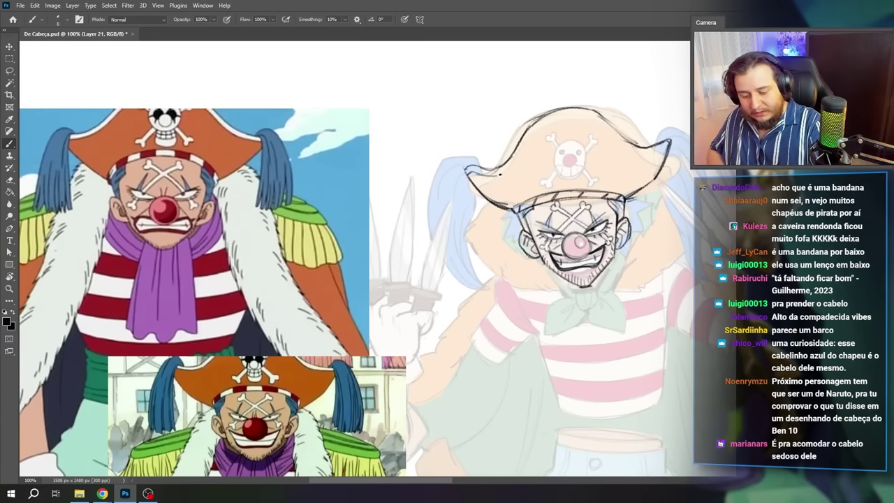
{"action": "left_click_drag", "start_coordinate": [524, 153], "coordinate": [512, 168]}
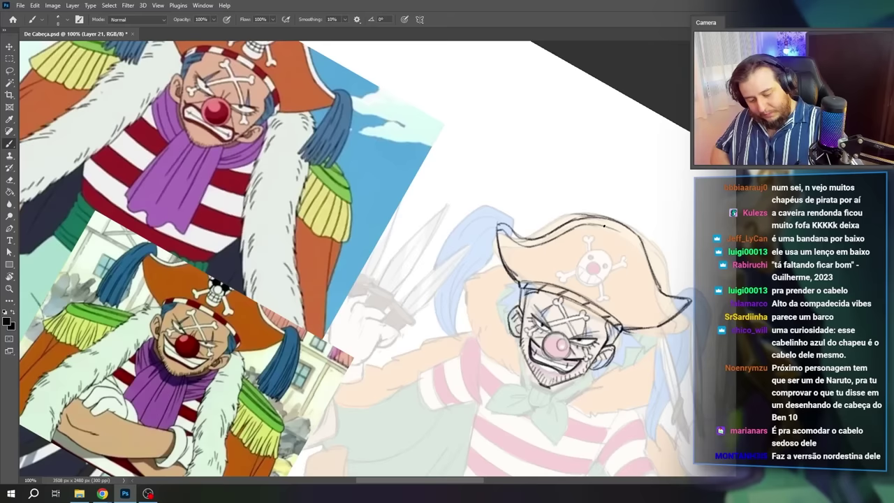
{"action": "left_click_drag", "start_coordinate": [598, 224], "coordinate": [633, 246]}
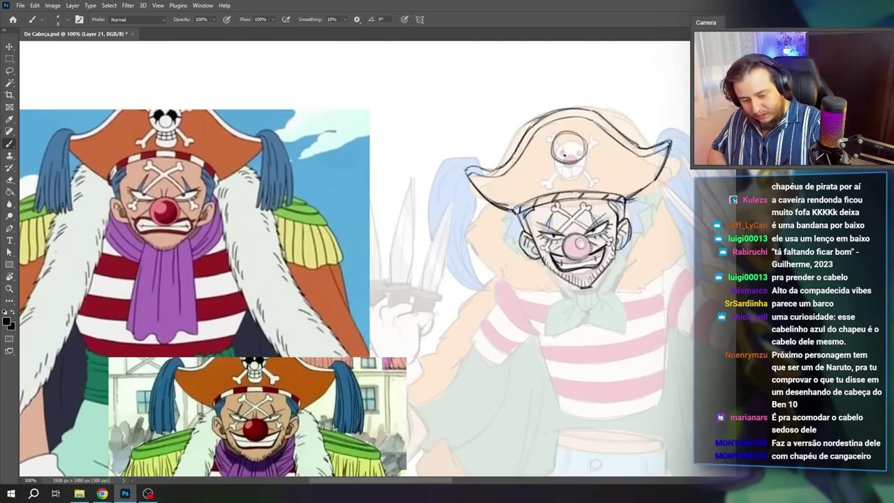
Step: Draw the skull and crossbones emblem on the hat's front, with round nose, toothed jaw and dark eyes
{"action": "left_click_drag", "start_coordinate": [561, 171], "coordinate": [572, 177]}
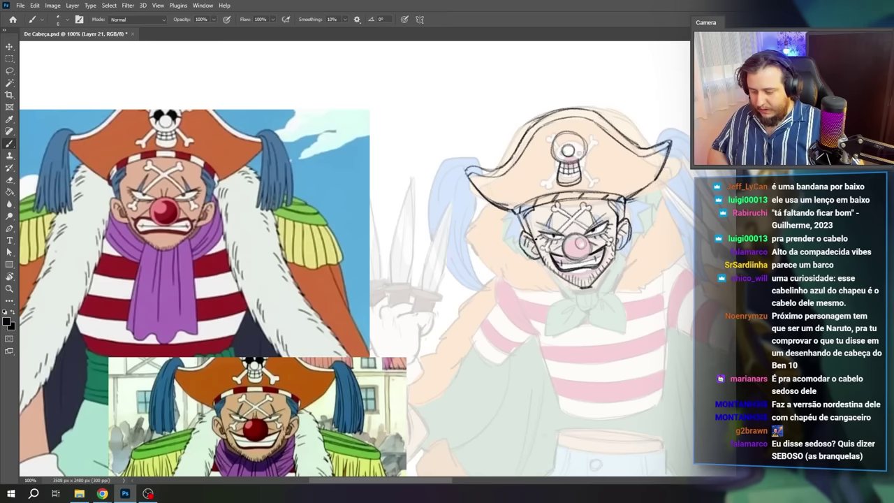
{"action": "left_click_drag", "start_coordinate": [539, 180], "coordinate": [551, 170]}
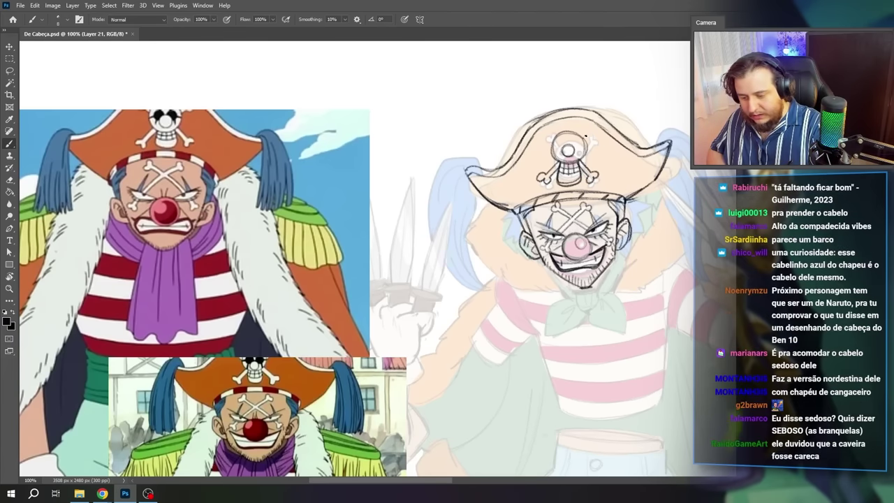
{"action": "left_click_drag", "start_coordinate": [586, 143], "coordinate": [596, 125]}
{"action": "left_click_drag", "start_coordinate": [546, 139], "coordinate": [553, 144]}
{"action": "mouse_move", "coordinate": [601, 261]}
{"action": "left_mouse_down"}
{"action": "mouse_move", "coordinate": [513, 265]}
{"action": "mouse_move", "coordinate": [482, 286]}
{"action": "mouse_move", "coordinate": [599, 297]}
{"action": "mouse_move", "coordinate": [552, 309]}
{"action": "left_mouse_up"}
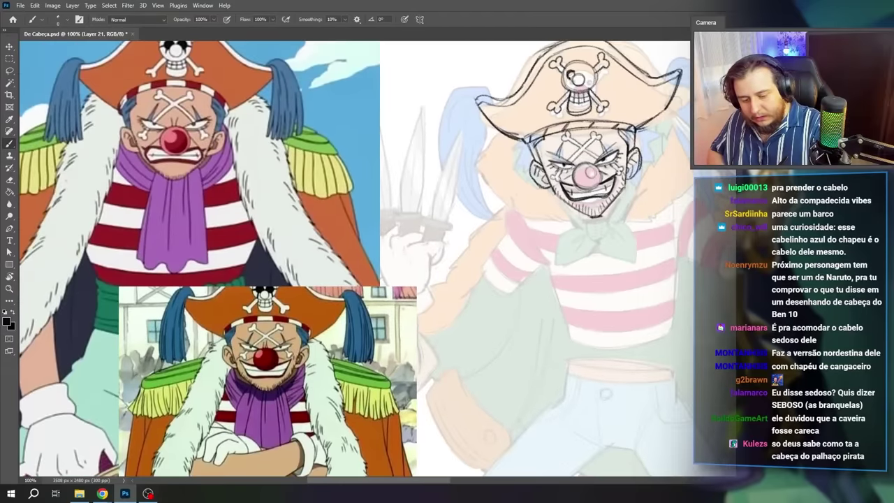
{"action": "left_click_drag", "start_coordinate": [568, 72], "coordinate": [571, 78]}
{"action": "left_click_drag", "start_coordinate": [585, 72], "coordinate": [589, 79]}
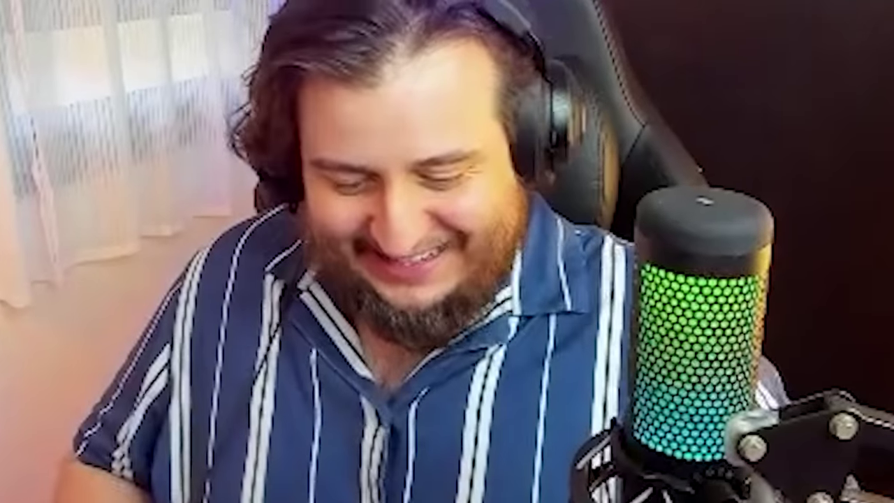
Step: Scale the drawn head and hat down slightly so they fit the faded body sketch
{"action": "key", "text": "ctrl+minus"}
{"action": "key", "text": "ctrl+minus"}
{"action": "key", "text": "ctrl+minus"}
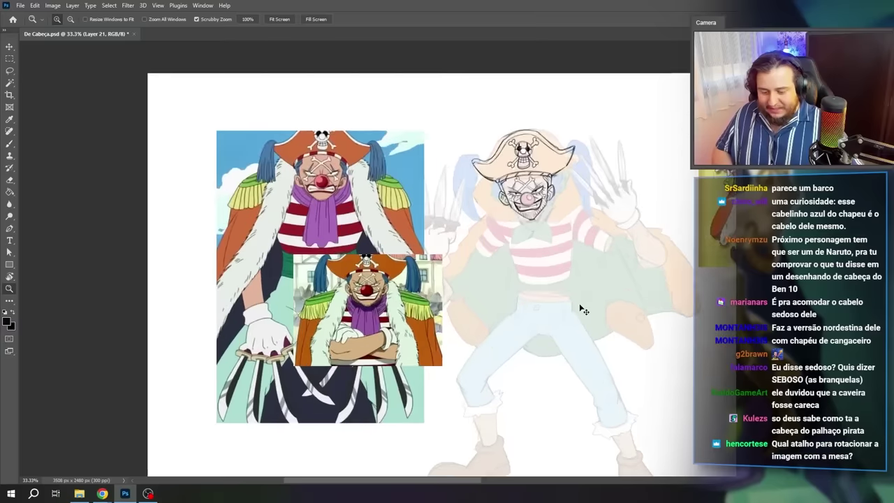
{"action": "key", "text": "ctrl+t"}
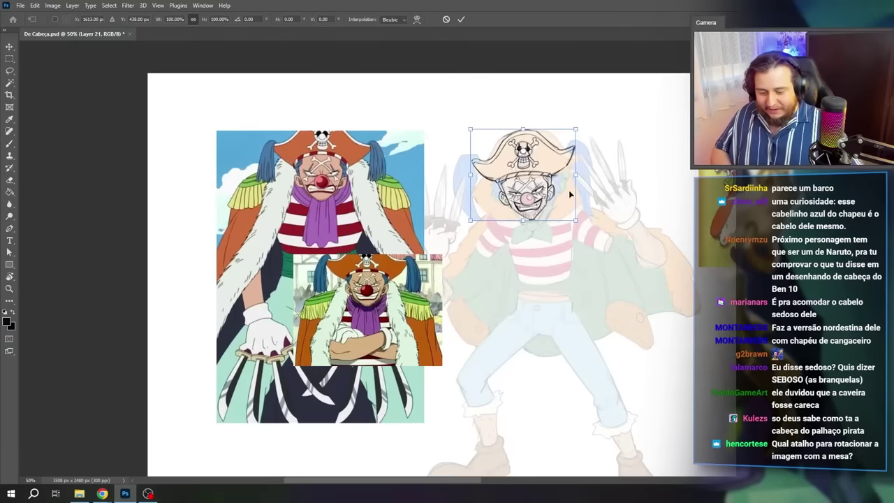
{"action": "left_click_drag", "start_coordinate": [577, 125], "coordinate": [563, 146]}
{"action": "key", "text": "Return"}
{"action": "key", "text": "b"}
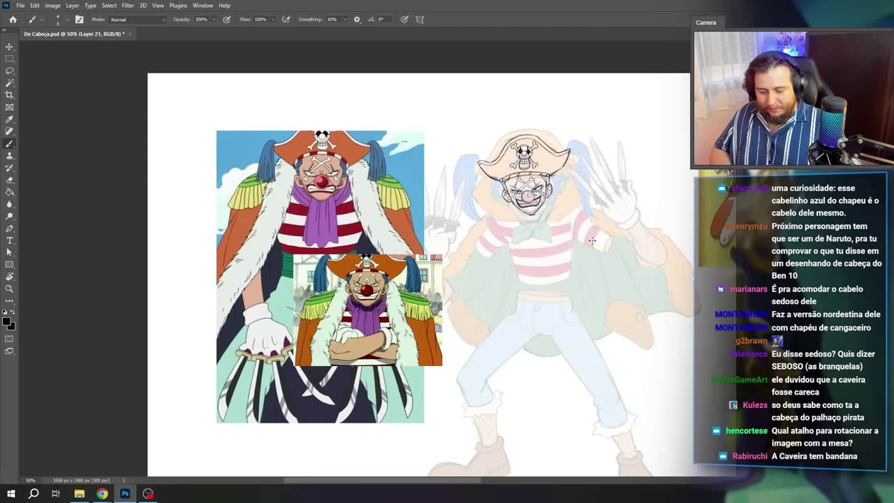
Step: Move the smaller crossed-arms reference image down and to the left to uncover more of the larger reference
{"action": "left_click_drag", "start_coordinate": [567, 252], "coordinate": [558, 221]}
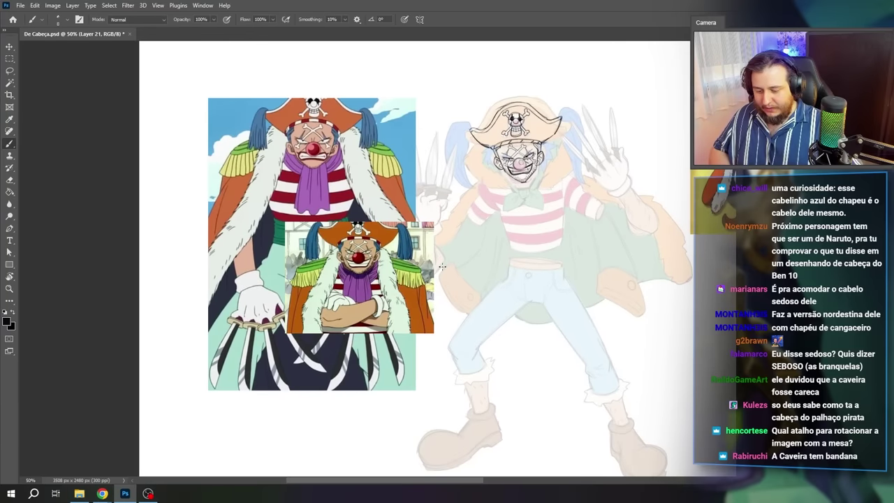
{"action": "key", "text": "v"}
{"action": "left_click_drag", "start_coordinate": [418, 273], "coordinate": [364, 343]}
{"action": "left_click_drag", "start_coordinate": [530, 288], "coordinate": [489, 302]}
{"action": "key", "text": "z"}
{"action": "left_click", "coordinate": [461, 202]}
{"action": "key", "text": "v"}
{"action": "left_click_drag", "start_coordinate": [492, 231], "coordinate": [507, 198]}
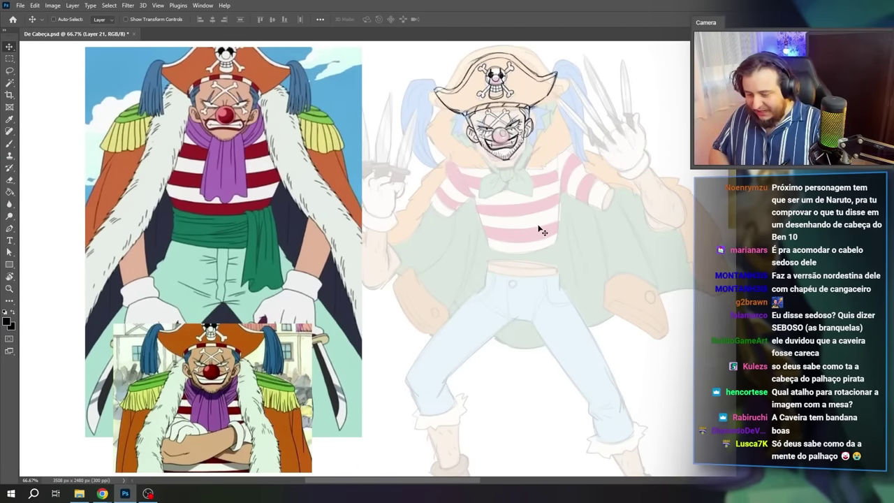
Step: Draw the scarf wrapped around the neck and its pleated end hanging over the chest
{"action": "key", "text": "b"}
{"action": "scroll", "coordinate": [489, 122], "scroll_direction": "up", "scroll_amount": 1}
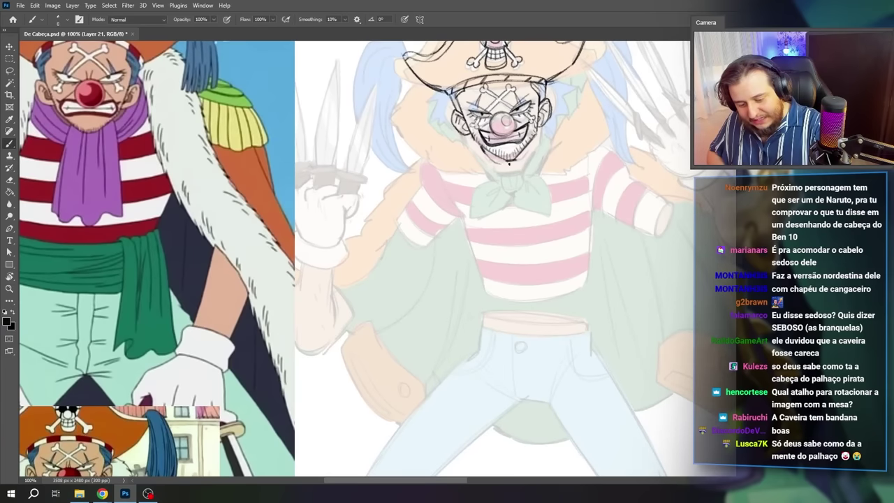
{"action": "scroll", "coordinate": [466, 193], "scroll_direction": "down", "scroll_amount": 1}
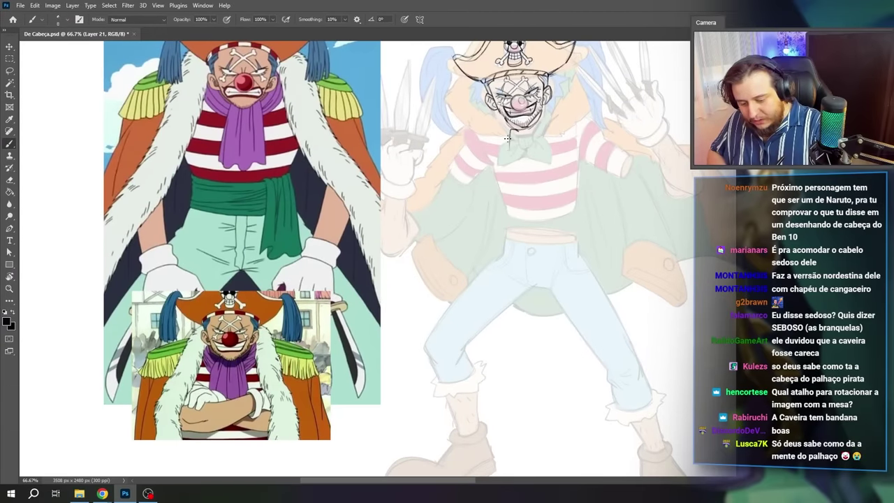
{"action": "left_click_drag", "start_coordinate": [516, 177], "coordinate": [551, 175]}
{"action": "left_click_drag", "start_coordinate": [536, 130], "coordinate": [551, 175]}
{"action": "mouse_move", "coordinate": [529, 132]}
{"action": "left_mouse_down"}
{"action": "mouse_move", "coordinate": [533, 176]}
{"action": "mouse_move", "coordinate": [515, 133]}
{"action": "left_mouse_up"}
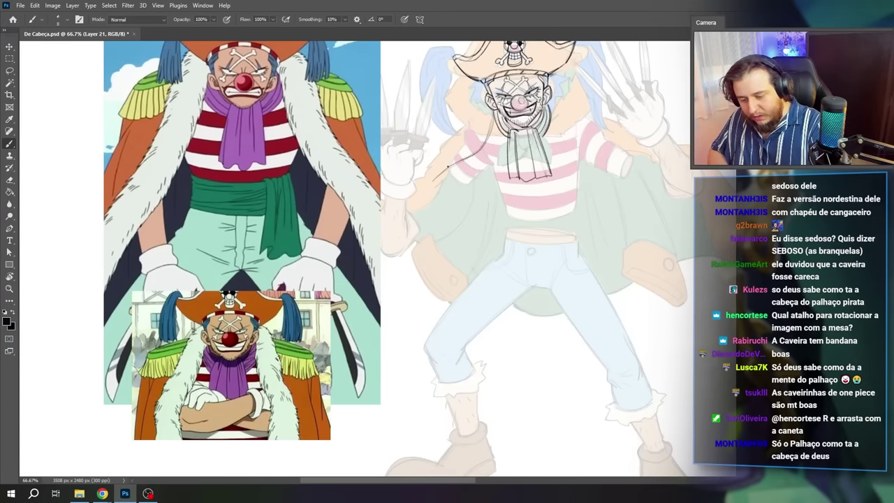
Step: Sketch the long curved lines flowing from the head over both shoulders, erasing and redrawing the left one
{"action": "left_click_drag", "start_coordinate": [475, 93], "coordinate": [424, 176]}
{"action": "left_click_drag", "start_coordinate": [551, 105], "coordinate": [639, 146]}
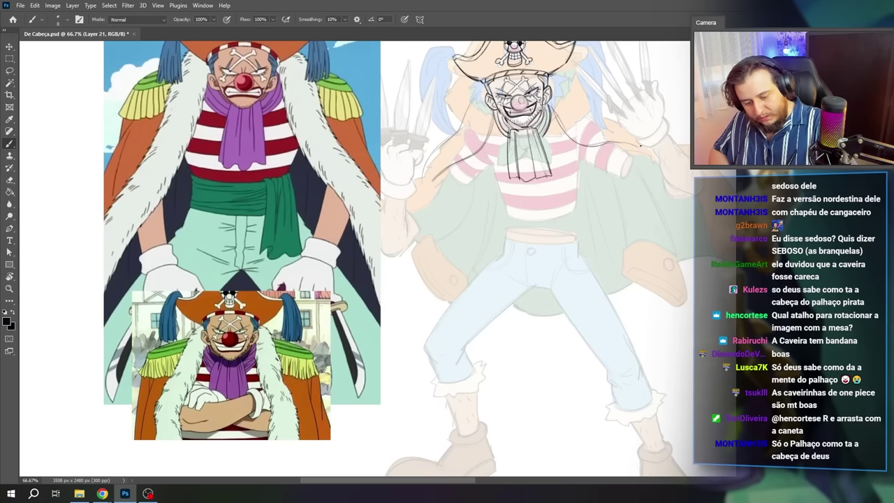
{"action": "left_click_drag", "start_coordinate": [550, 76], "coordinate": [602, 126]}
{"action": "key", "text": "e"}
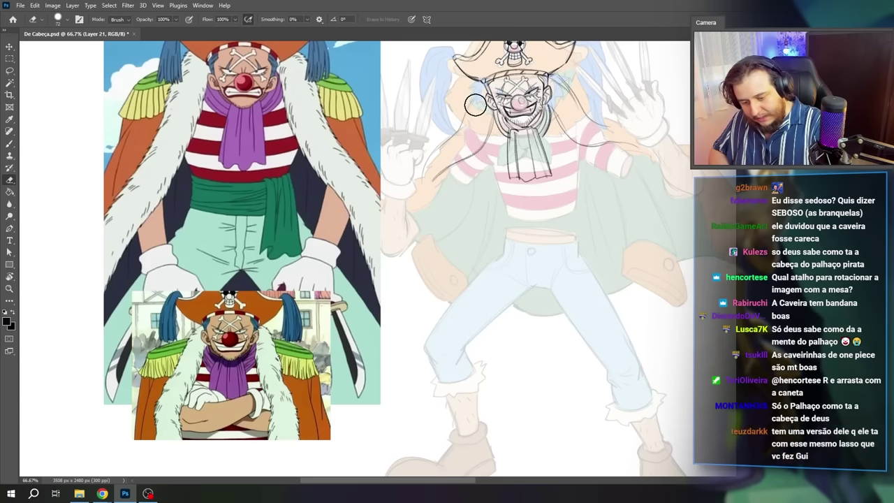
{"action": "left_click_drag", "start_coordinate": [480, 100], "coordinate": [454, 140]}
{"action": "key", "text": "b"}
{"action": "left_click_drag", "start_coordinate": [475, 82], "coordinate": [443, 141]}
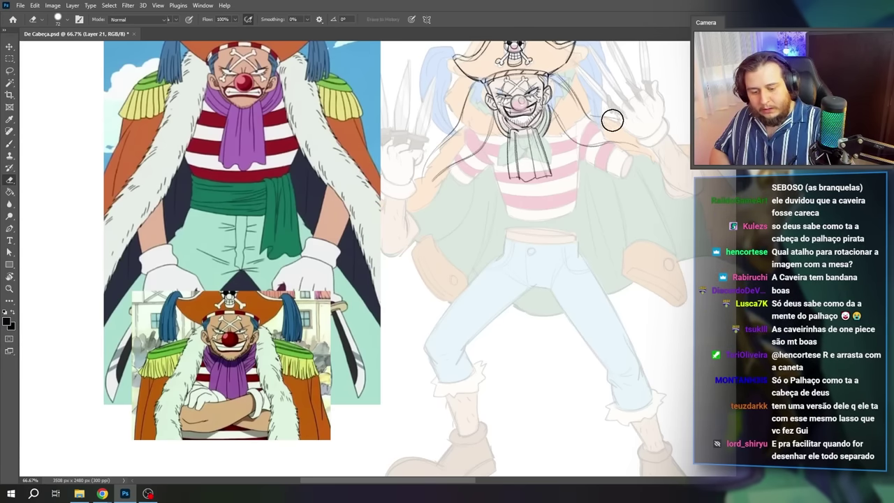
Step: Outline both sides of the torso and the two short sleeves, adding the round cut end to the right sleeve
{"action": "left_click_drag", "start_coordinate": [487, 176], "coordinate": [497, 192]}
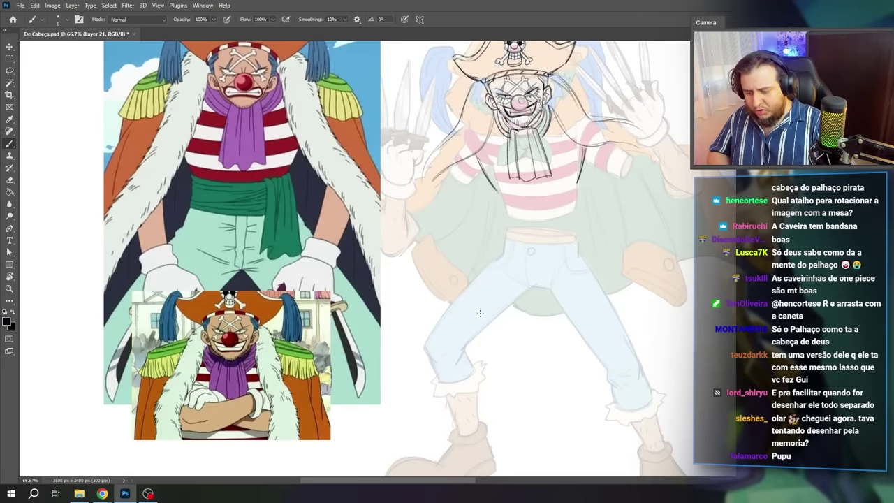
{"action": "mouse_move", "coordinate": [437, 176]}
{"action": "left_mouse_down"}
{"action": "mouse_move", "coordinate": [460, 190]}
{"action": "mouse_move", "coordinate": [480, 171]}
{"action": "left_mouse_up"}
{"action": "left_click_drag", "start_coordinate": [585, 163], "coordinate": [629, 180]}
{"action": "left_click_drag", "start_coordinate": [626, 143], "coordinate": [643, 159]}
{"action": "left_click_drag", "start_coordinate": [615, 165], "coordinate": [624, 180]}
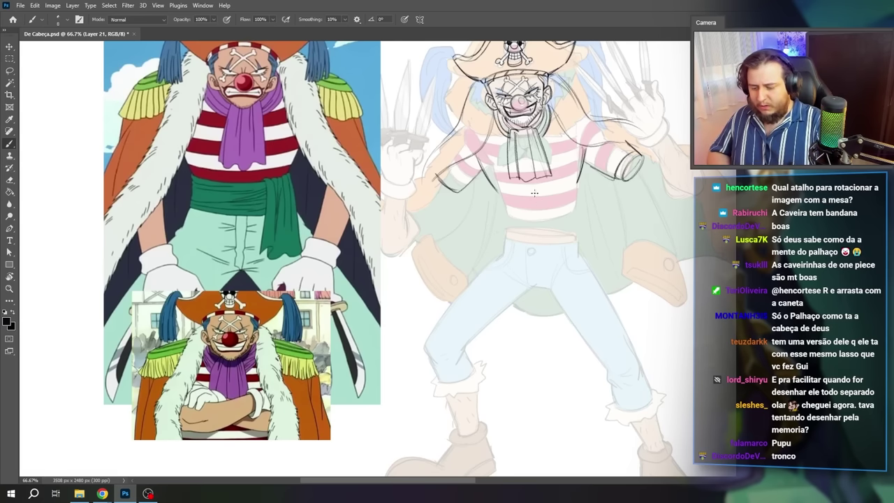
Step: Draw the sash around the waist with its knot and loose end hanging down on the right side
{"action": "left_click_drag", "start_coordinate": [497, 195], "coordinate": [554, 195]}
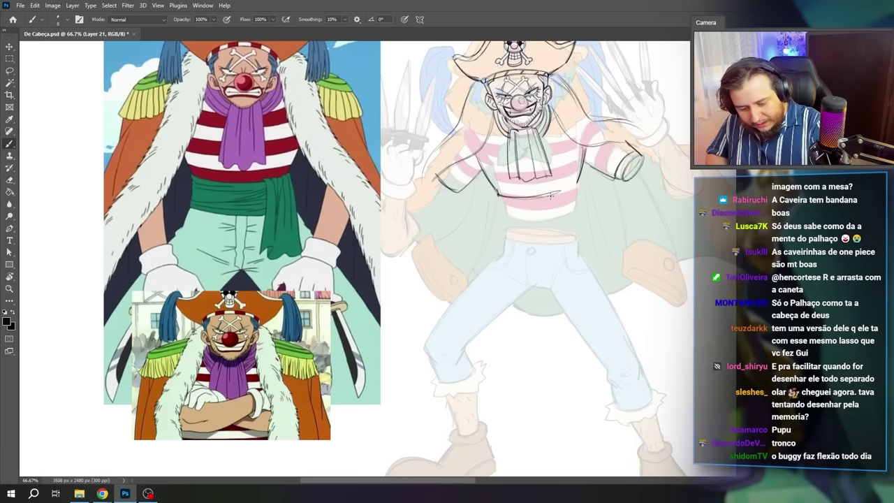
{"action": "mouse_move", "coordinate": [497, 194]}
{"action": "left_mouse_down"}
{"action": "mouse_move", "coordinate": [499, 216]}
{"action": "mouse_move", "coordinate": [567, 219]}
{"action": "mouse_move", "coordinate": [574, 243]}
{"action": "mouse_move", "coordinate": [564, 210]}
{"action": "left_mouse_up"}
{"action": "key", "text": "e"}
{"action": "key", "text": "b"}
{"action": "mouse_move", "coordinate": [563, 208]}
{"action": "left_mouse_down"}
{"action": "mouse_move", "coordinate": [573, 231]}
{"action": "mouse_move", "coordinate": [593, 239]}
{"action": "mouse_move", "coordinate": [586, 243]}
{"action": "left_mouse_up"}
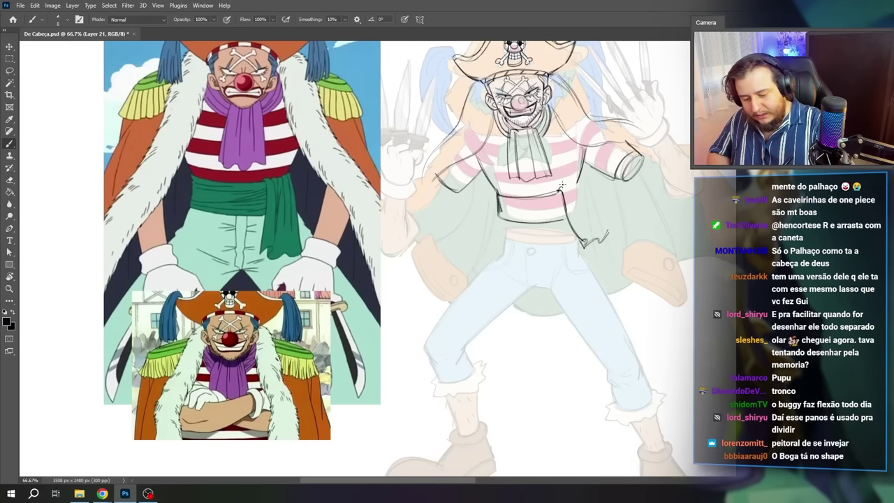
{"action": "mouse_move", "coordinate": [566, 190]}
{"action": "left_mouse_down"}
{"action": "mouse_move", "coordinate": [576, 232]}
{"action": "mouse_move", "coordinate": [591, 235]}
{"action": "mouse_move", "coordinate": [582, 204]}
{"action": "mouse_move", "coordinate": [608, 232]}
{"action": "left_mouse_up"}
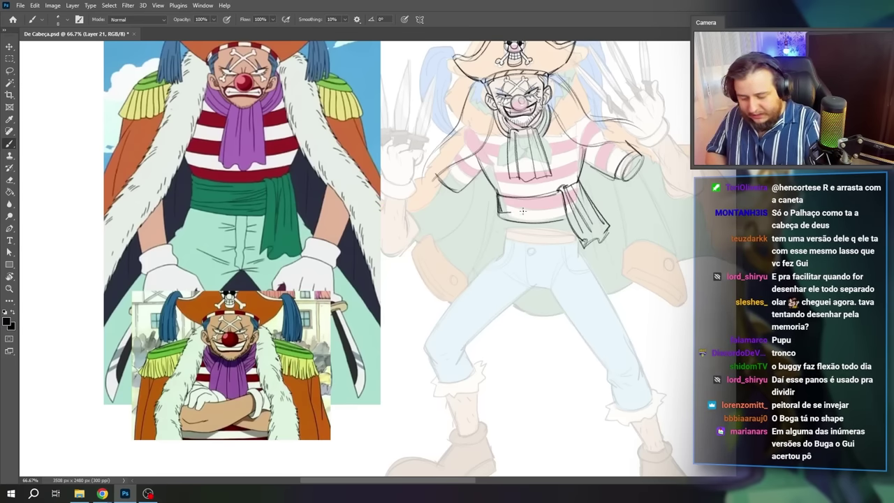
Step: Add fold lines to the waist sash and draw the stripes across the shirt
{"action": "key", "text": "r"}
{"action": "mouse_move", "coordinate": [522, 211]}
{"action": "left_mouse_down"}
{"action": "mouse_move", "coordinate": [563, 328]}
{"action": "mouse_move", "coordinate": [514, 306]}
{"action": "mouse_move", "coordinate": [477, 308]}
{"action": "left_mouse_up"}
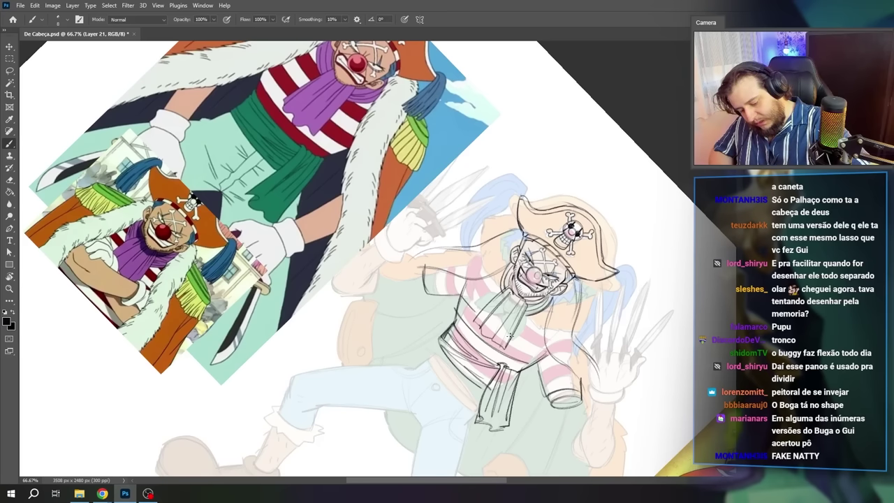
{"action": "key", "text": "r"}
{"action": "key", "text": "Escape"}
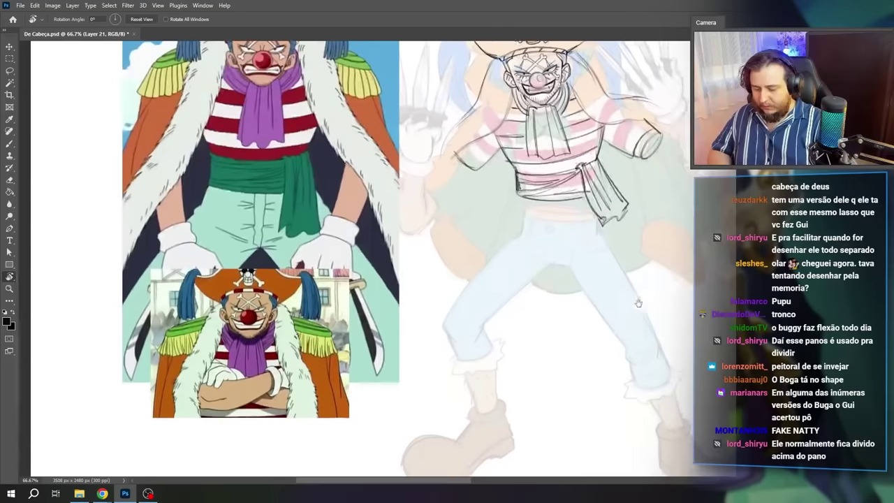
{"action": "left_click_drag", "start_coordinate": [646, 364], "coordinate": [132, 396]}
{"action": "left_click_drag", "start_coordinate": [366, 352], "coordinate": [638, 352]}
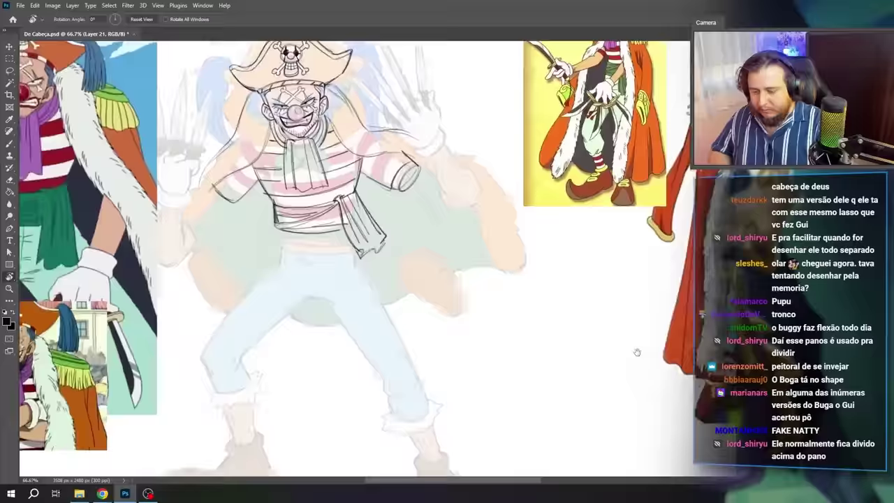
{"action": "mouse_move", "coordinate": [397, 287]}
{"action": "left_mouse_down"}
{"action": "mouse_move", "coordinate": [596, 312]}
{"action": "mouse_move", "coordinate": [569, 296]}
{"action": "mouse_move", "coordinate": [573, 305]}
{"action": "mouse_move", "coordinate": [528, 347]}
{"action": "mouse_move", "coordinate": [555, 324]}
{"action": "mouse_move", "coordinate": [520, 230]}
{"action": "mouse_move", "coordinate": [482, 203]}
{"action": "left_mouse_up"}
{"action": "key", "text": "b"}
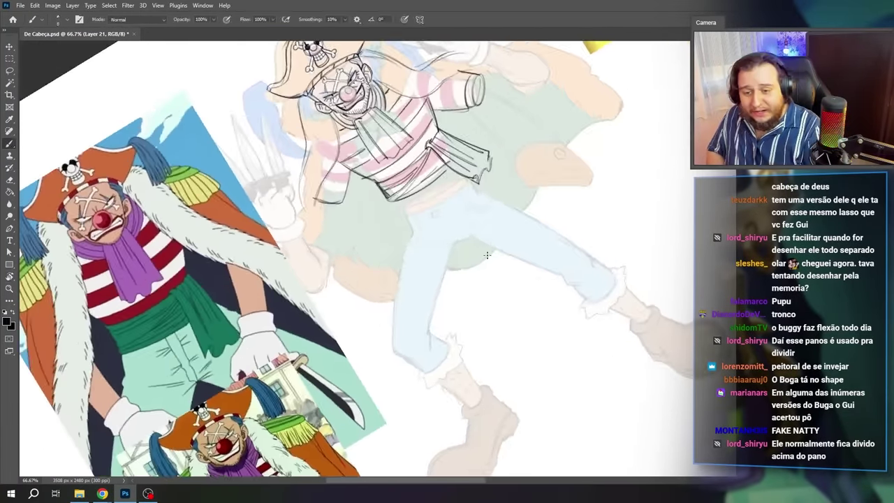
{"action": "key", "text": "r"}
{"action": "left_click_drag", "start_coordinate": [487, 254], "coordinate": [536, 339]}
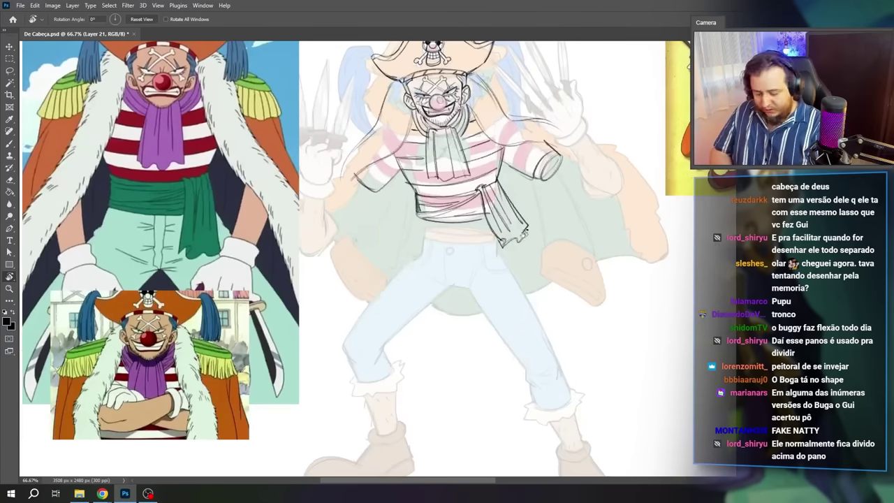
Step: Select the waist sash with its hanging end and move it down onto the trousers' waistline, away from the torso
{"action": "key", "text": "l"}
{"action": "mouse_move", "coordinate": [412, 196]}
{"action": "left_mouse_down"}
{"action": "mouse_move", "coordinate": [511, 183]}
{"action": "mouse_move", "coordinate": [489, 187]}
{"action": "mouse_move", "coordinate": [505, 249]}
{"action": "left_mouse_up"}
{"action": "key", "text": "ctrl+t"}
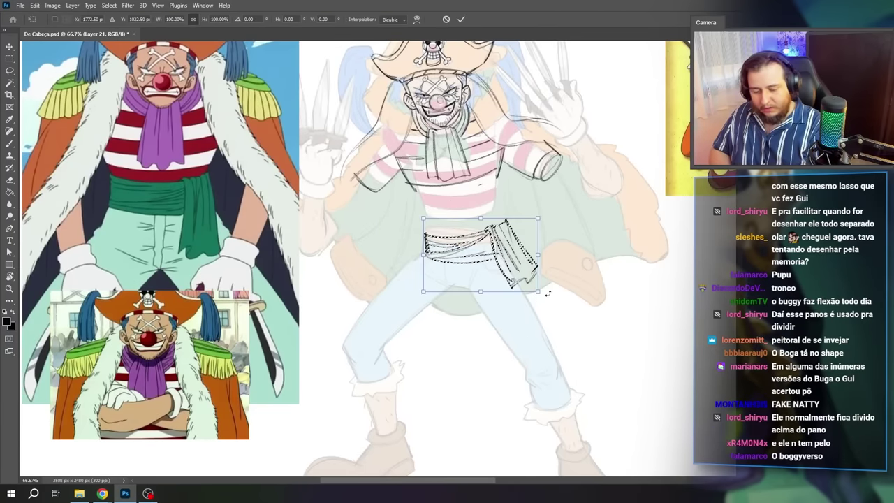
{"action": "left_click_drag", "start_coordinate": [547, 293], "coordinate": [542, 308]}
{"action": "left_click_drag", "start_coordinate": [508, 276], "coordinate": [505, 282]}
{"action": "key", "text": "Return"}
{"action": "key", "text": "ctrl+d"}
Step: Draw the open waist curve above the lowered sash and close the lower edge of the separated torso
{"action": "key", "text": "r"}
{"action": "left_click_drag", "start_coordinate": [546, 308], "coordinate": [554, 235]}
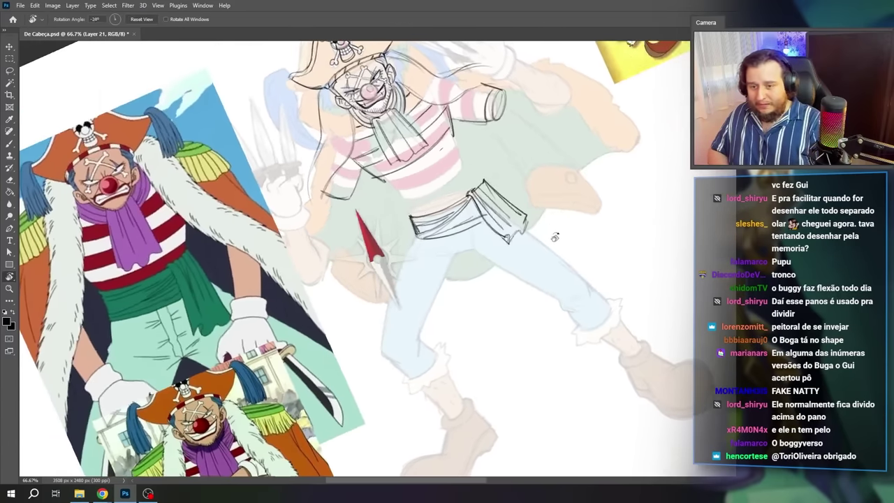
{"action": "key", "text": "b"}
{"action": "left_click_drag", "start_coordinate": [413, 212], "coordinate": [472, 190]}
{"action": "key", "text": "r"}
{"action": "left_click_drag", "start_coordinate": [549, 220], "coordinate": [550, 285]}
{"action": "key", "text": "b"}
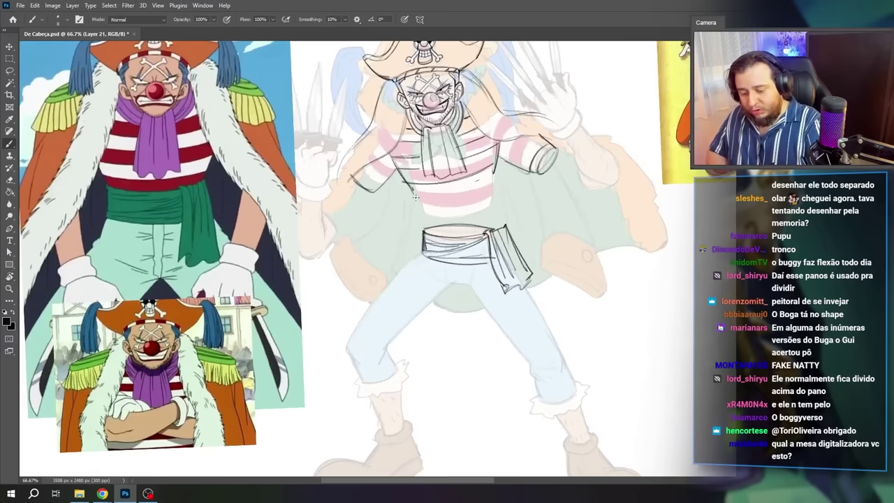
{"action": "left_click_drag", "start_coordinate": [412, 197], "coordinate": [490, 163]}
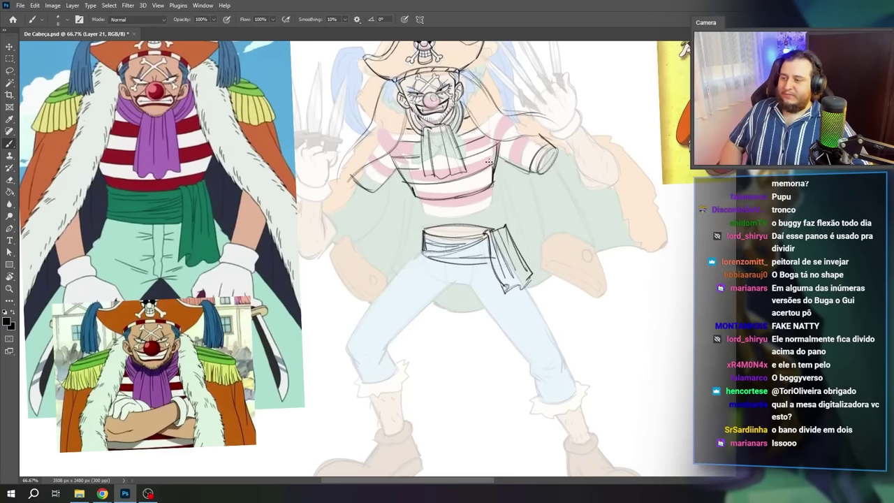
{"action": "key", "text": "ctrl+minus"}
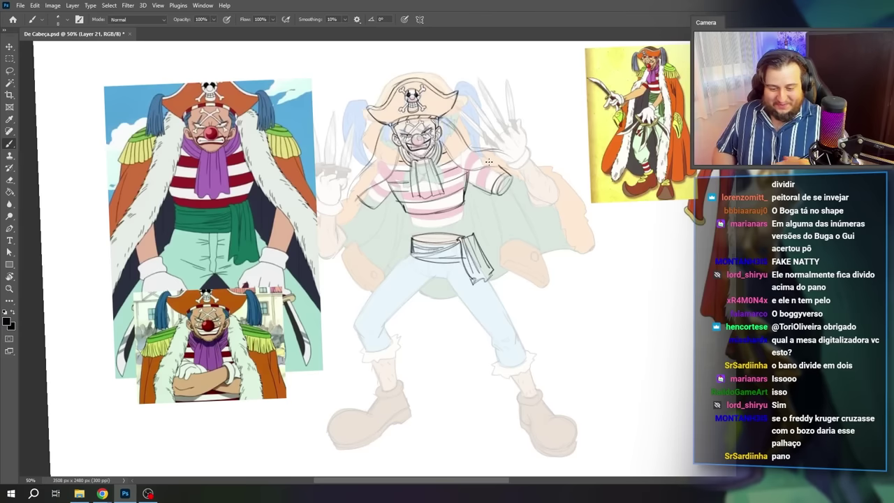
{"action": "left_click_drag", "start_coordinate": [541, 303], "coordinate": [448, 267]}
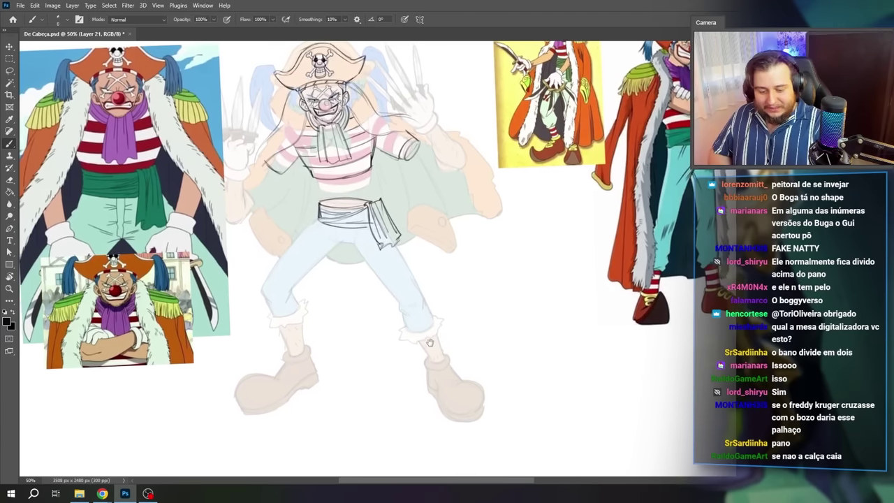
{"action": "left_click_drag", "start_coordinate": [318, 217], "coordinate": [259, 274]}
{"action": "left_click_drag", "start_coordinate": [299, 230], "coordinate": [253, 285]}
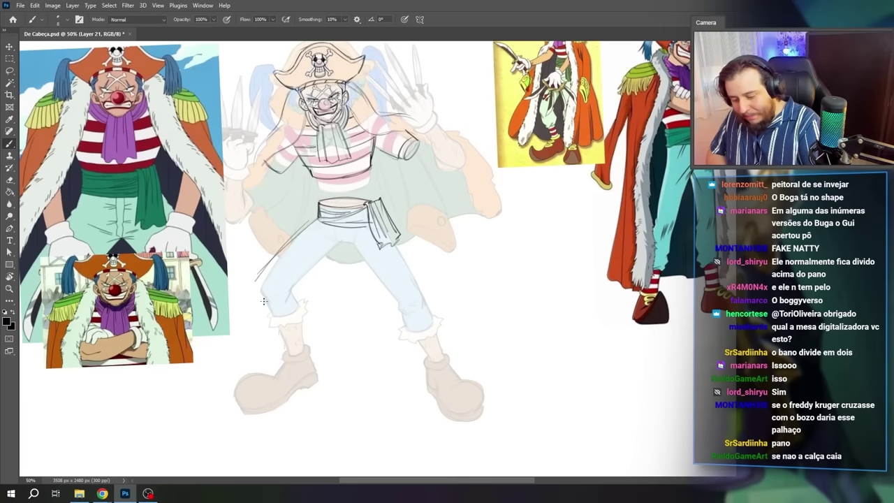
{"action": "key", "text": "ctrl+z"}
{"action": "key", "text": "ctrl+z"}
Step: Draw both legs of the trousers over the faded sketch, with folds and baggy gathered ends below the knees
{"action": "mouse_move", "coordinate": [316, 219]}
{"action": "left_mouse_down"}
{"action": "mouse_move", "coordinate": [253, 289]}
{"action": "mouse_move", "coordinate": [318, 219]}
{"action": "left_mouse_up"}
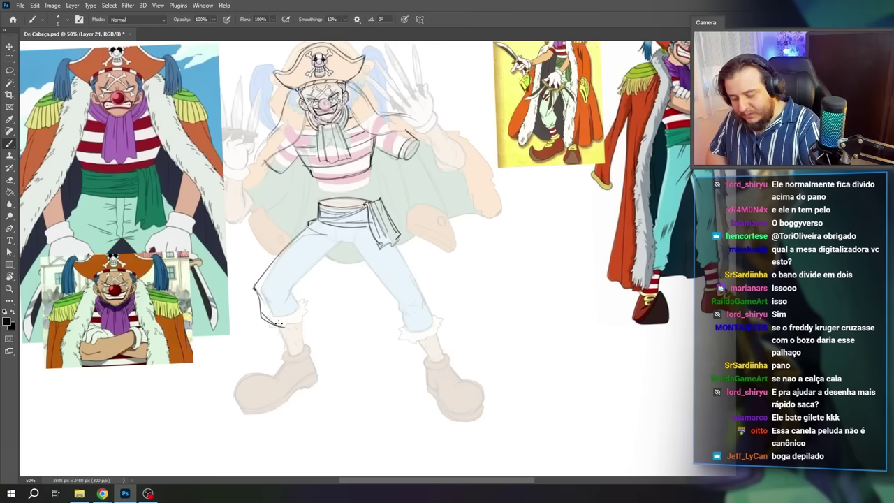
{"action": "mouse_move", "coordinate": [278, 325]}
{"action": "left_mouse_down"}
{"action": "mouse_move", "coordinate": [299, 318]}
{"action": "mouse_move", "coordinate": [326, 257]}
{"action": "mouse_move", "coordinate": [340, 246]}
{"action": "left_mouse_up"}
{"action": "left_click_drag", "start_coordinate": [278, 283], "coordinate": [342, 245]}
{"action": "mouse_move", "coordinate": [393, 243]}
{"action": "left_mouse_down"}
{"action": "mouse_move", "coordinate": [423, 287]}
{"action": "mouse_move", "coordinate": [423, 299]}
{"action": "mouse_move", "coordinate": [394, 321]}
{"action": "left_mouse_up"}
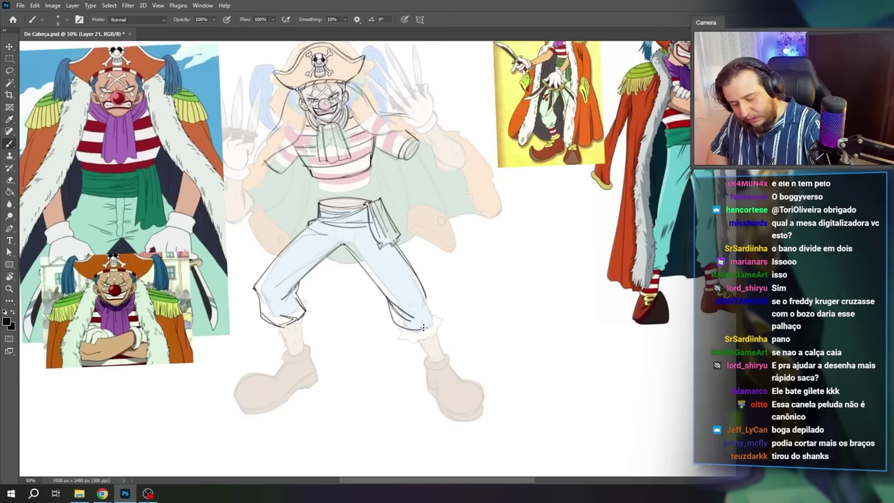
{"action": "left_click_drag", "start_coordinate": [423, 290], "coordinate": [427, 319]}
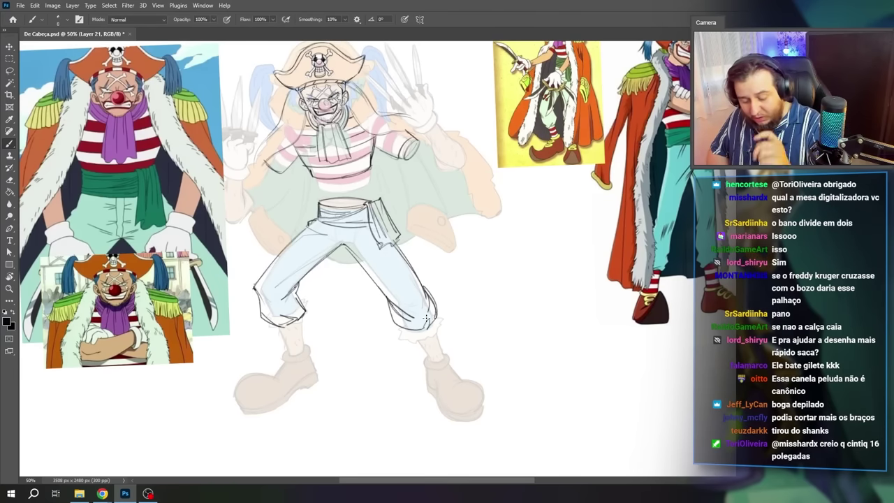
Step: Draw both shins below the trousers with horizontal sock stripes running down to the ankles
{"action": "mouse_move", "coordinate": [272, 310]}
{"action": "left_mouse_down"}
{"action": "mouse_move", "coordinate": [339, 269]}
{"action": "mouse_move", "coordinate": [358, 316]}
{"action": "left_mouse_up"}
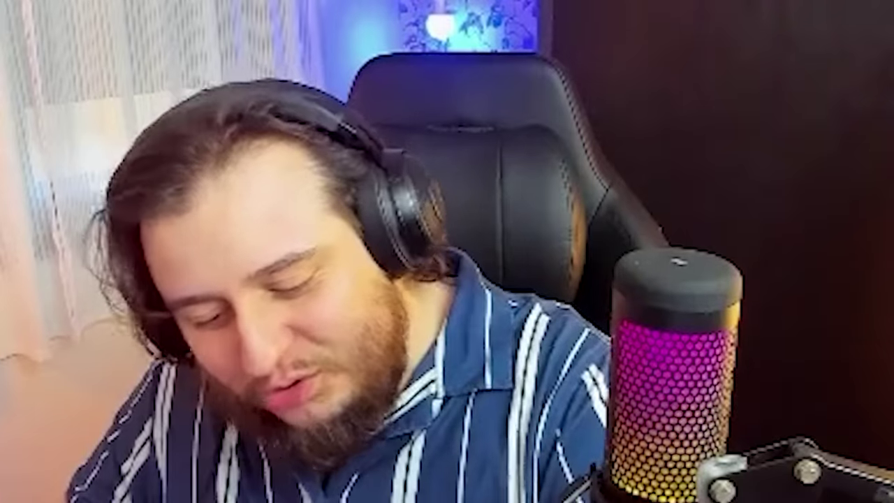
{"action": "left_click_drag", "start_coordinate": [503, 283], "coordinate": [497, 325]}
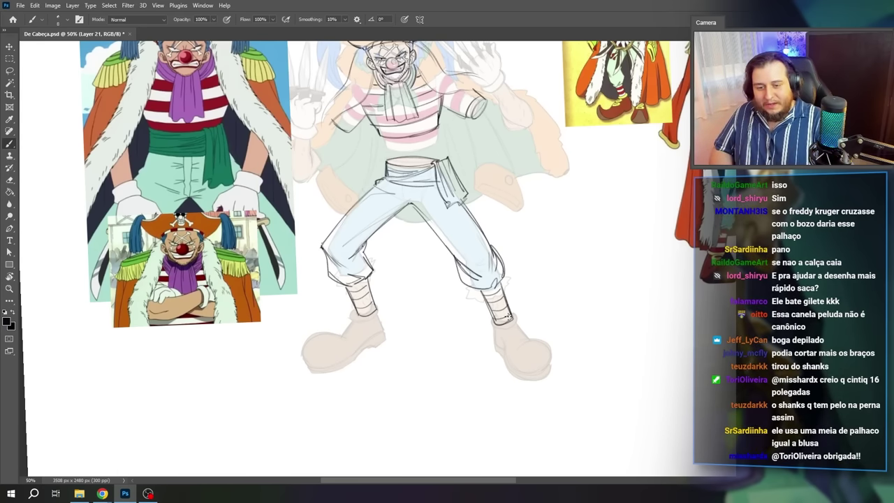
{"action": "mouse_move", "coordinate": [429, 346]}
{"action": "left_mouse_down"}
{"action": "mouse_move", "coordinate": [475, 311]}
{"action": "mouse_move", "coordinate": [429, 344]}
{"action": "left_mouse_up"}
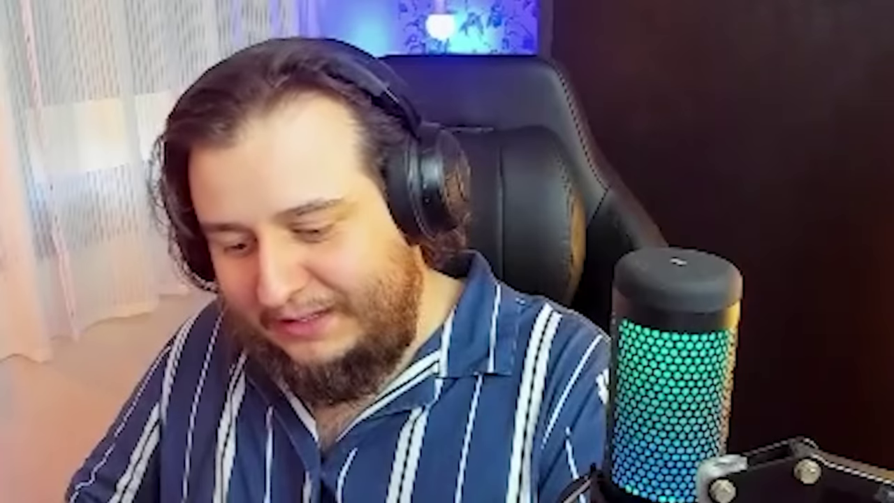
Step: Draw ankle collars and laces on both boots and outline the left boot with its heel and a curled, pointed toe
{"action": "left_click_drag", "start_coordinate": [374, 308], "coordinate": [356, 325]}
{"action": "left_click_drag", "start_coordinate": [517, 311], "coordinate": [541, 327]}
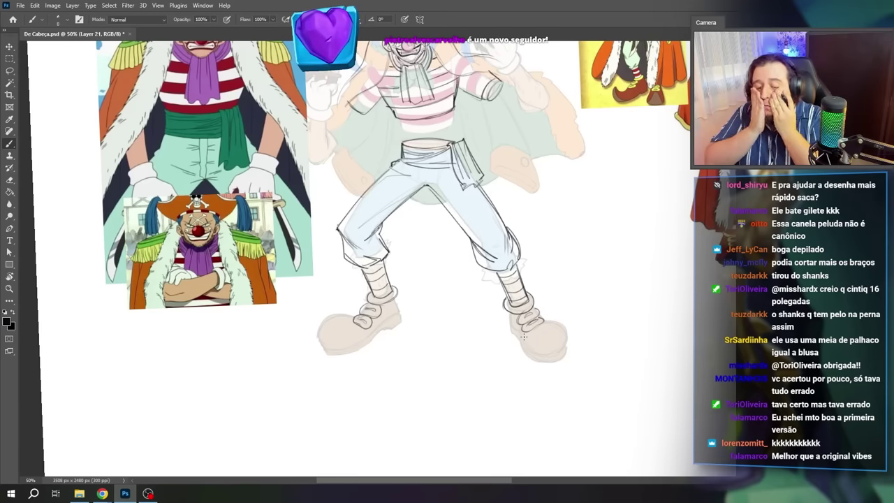
{"action": "mouse_move", "coordinate": [395, 297]}
{"action": "left_mouse_down"}
{"action": "mouse_move", "coordinate": [404, 327]}
{"action": "mouse_move", "coordinate": [385, 333]}
{"action": "left_mouse_up"}
{"action": "mouse_move", "coordinate": [310, 318]}
{"action": "left_mouse_down"}
{"action": "mouse_move", "coordinate": [321, 357]}
{"action": "mouse_move", "coordinate": [345, 355]}
{"action": "mouse_move", "coordinate": [328, 351]}
{"action": "left_mouse_up"}
{"action": "key", "text": "e"}
{"action": "key", "text": "b"}
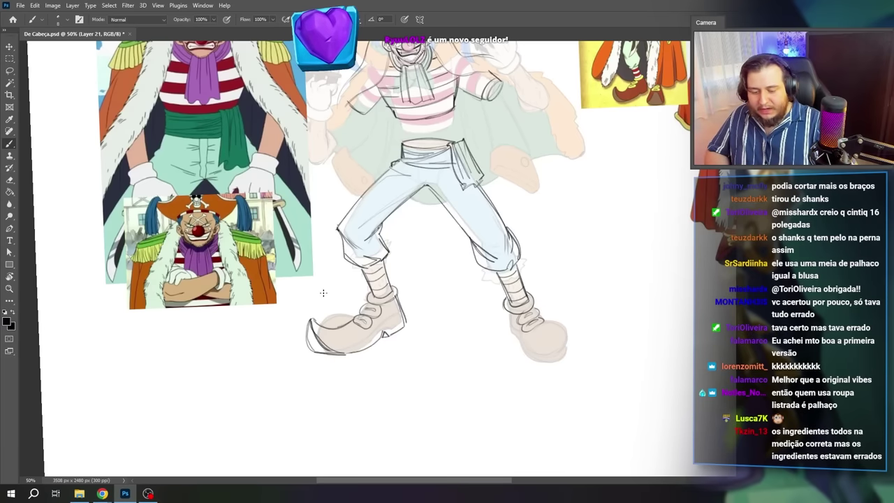
Step: Clean up the left boot's curled toe and draw the other boot's pointed toe and sole
{"action": "key", "text": "e"}
{"action": "mouse_move", "coordinate": [340, 322]}
{"action": "left_mouse_down"}
{"action": "mouse_move", "coordinate": [311, 320]}
{"action": "mouse_move", "coordinate": [342, 354]}
{"action": "mouse_move", "coordinate": [324, 334]}
{"action": "mouse_move", "coordinate": [312, 349]}
{"action": "mouse_move", "coordinate": [343, 355]}
{"action": "left_mouse_up"}
{"action": "key", "text": "b"}
{"action": "key", "text": "e"}
{"action": "key", "text": "b"}
{"action": "mouse_move", "coordinate": [556, 328]}
{"action": "left_mouse_down"}
{"action": "mouse_move", "coordinate": [591, 383]}
{"action": "mouse_move", "coordinate": [583, 365]}
{"action": "mouse_move", "coordinate": [580, 386]}
{"action": "mouse_move", "coordinate": [564, 380]}
{"action": "left_mouse_up"}
Step: Sketch the long coat's outline flaring from the shoulders on both sides of the body, with its hem sweeping behind the legs
{"action": "key", "text": "r"}
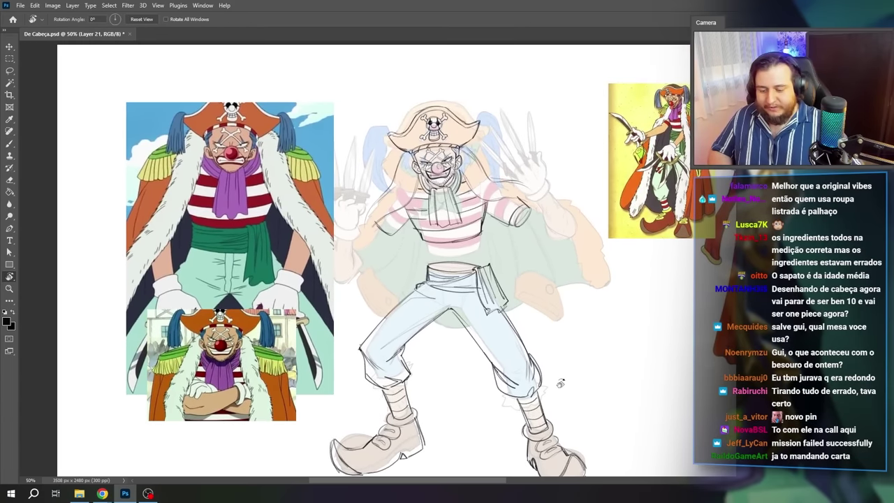
{"action": "key", "text": "b"}
{"action": "scroll", "coordinate": [531, 309], "scroll_direction": "down", "scroll_amount": 3}
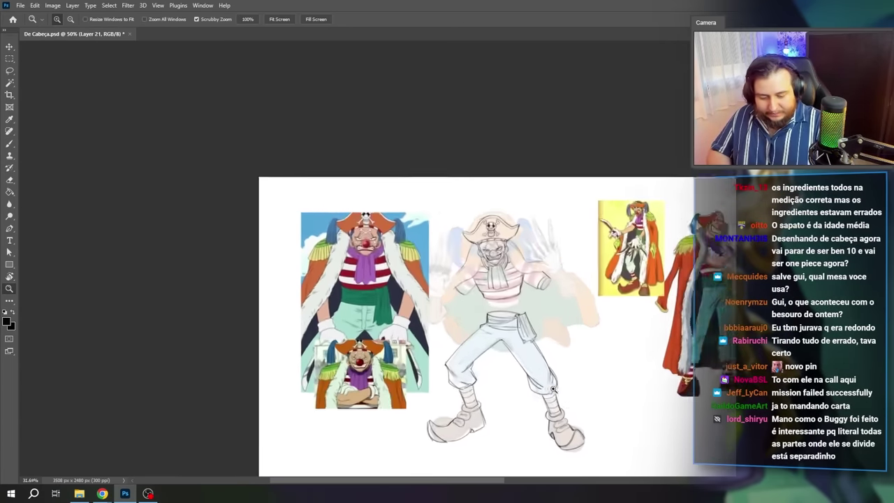
{"action": "mouse_move", "coordinate": [536, 261]}
{"action": "left_mouse_down"}
{"action": "mouse_move", "coordinate": [560, 331]}
{"action": "mouse_move", "coordinate": [565, 316]}
{"action": "left_mouse_up"}
{"action": "left_click_drag", "start_coordinate": [542, 254], "coordinate": [563, 321]}
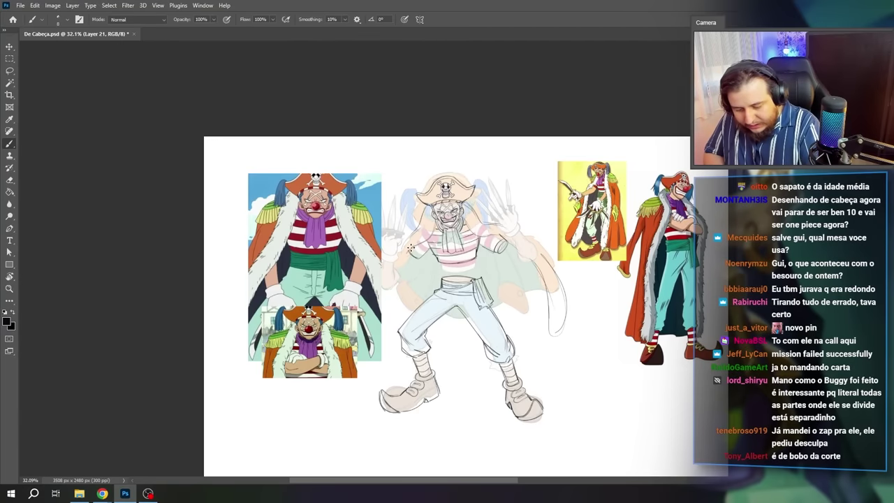
{"action": "left_click_drag", "start_coordinate": [397, 276], "coordinate": [410, 299]}
{"action": "mouse_move", "coordinate": [408, 256]}
{"action": "left_mouse_down"}
{"action": "mouse_move", "coordinate": [422, 314]}
{"action": "mouse_move", "coordinate": [450, 324]}
{"action": "mouse_move", "coordinate": [513, 317]}
{"action": "left_mouse_up"}
{"action": "left_click_drag", "start_coordinate": [555, 331], "coordinate": [513, 319]}
{"action": "left_click_drag", "start_coordinate": [488, 257], "coordinate": [515, 319]}
{"action": "left_click_drag", "start_coordinate": [423, 251], "coordinate": [431, 289]}
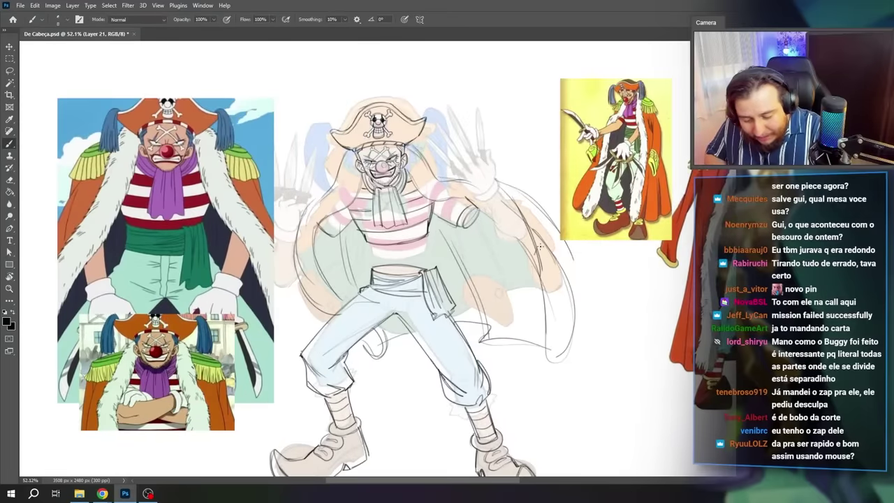
Step: Draw the coat's empty sleeve with a broad turned-back cuff on the figure's right side and erase stray lines around the cuff
{"action": "left_click_drag", "start_coordinate": [540, 246], "coordinate": [573, 260]}
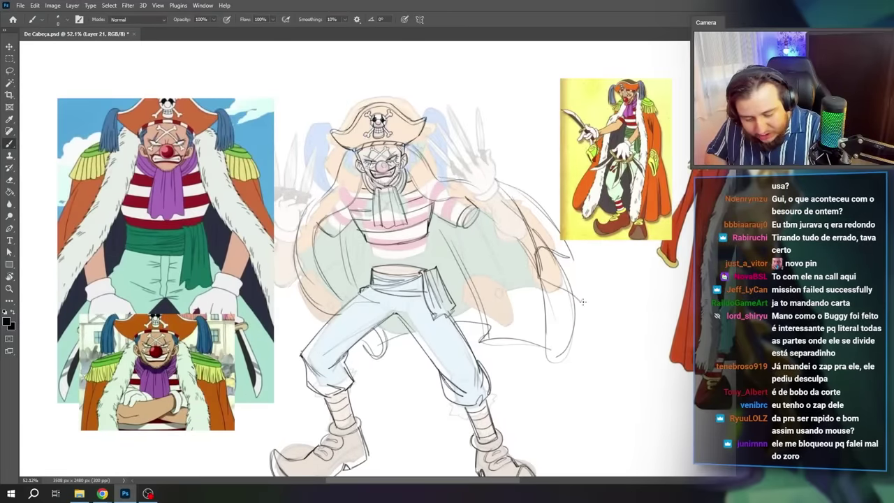
{"action": "mouse_move", "coordinate": [583, 301]}
{"action": "left_mouse_down"}
{"action": "mouse_move", "coordinate": [539, 267]}
{"action": "mouse_move", "coordinate": [584, 294]}
{"action": "left_mouse_up"}
{"action": "left_click_drag", "start_coordinate": [543, 274], "coordinate": [587, 303]}
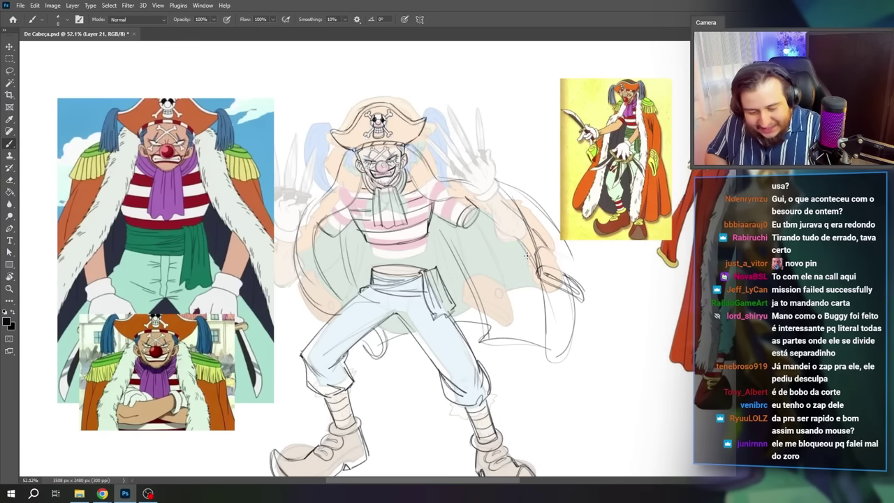
{"action": "left_click_drag", "start_coordinate": [552, 249], "coordinate": [577, 266]}
{"action": "scroll", "coordinate": [576, 263], "scroll_direction": "up", "scroll_amount": 3}
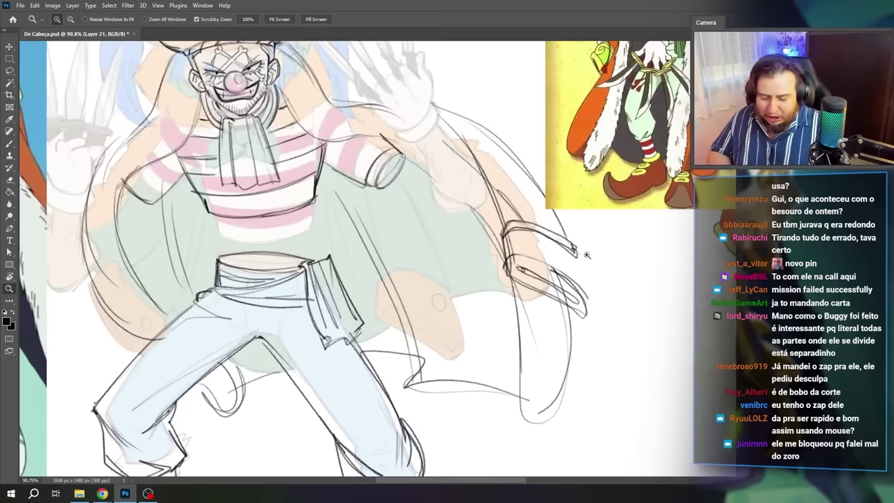
{"action": "key", "text": "e"}
{"action": "key", "text": "b"}
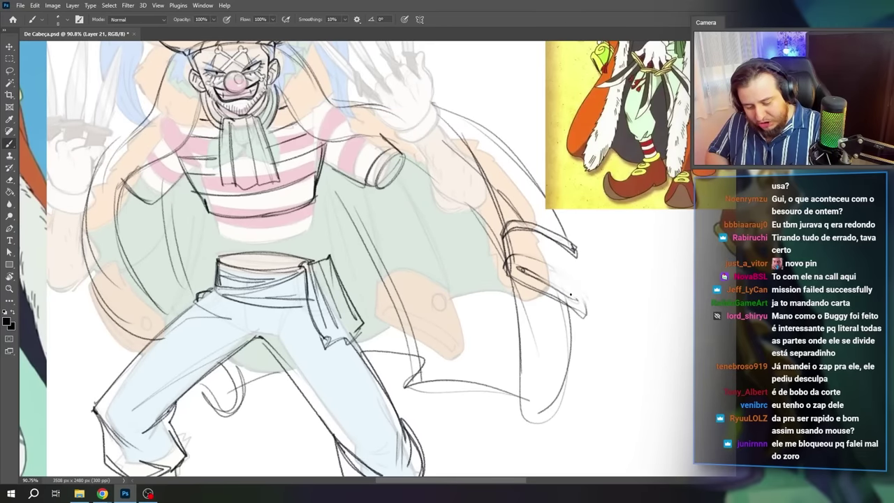
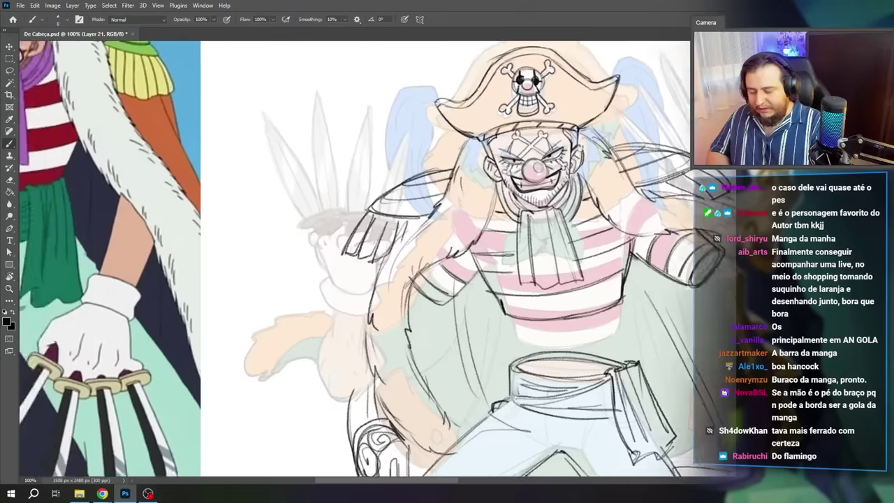
Step: Erase the faint brow lines on the clown's face and redraw darker, angrily slanted eyebrows
{"action": "mouse_move", "coordinate": [524, 454]}
{"action": "left_mouse_down"}
{"action": "mouse_move", "coordinate": [590, 184]}
{"action": "mouse_move", "coordinate": [592, 292]}
{"action": "mouse_move", "coordinate": [533, 461]}
{"action": "mouse_move", "coordinate": [519, 475]}
{"action": "left_mouse_up"}
{"action": "key", "text": "z"}
{"action": "left_click_drag", "start_coordinate": [489, 296], "coordinate": [545, 299]}
{"action": "key", "text": "e"}
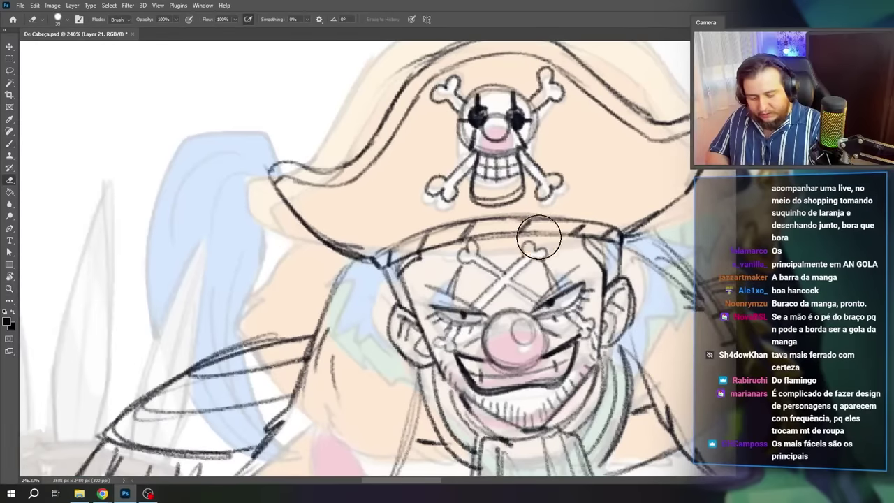
{"action": "key", "text": "b"}
{"action": "left_click_drag", "start_coordinate": [432, 286], "coordinate": [482, 316]}
{"action": "scroll", "coordinate": [482, 301], "scroll_direction": "down", "scroll_amount": 6}
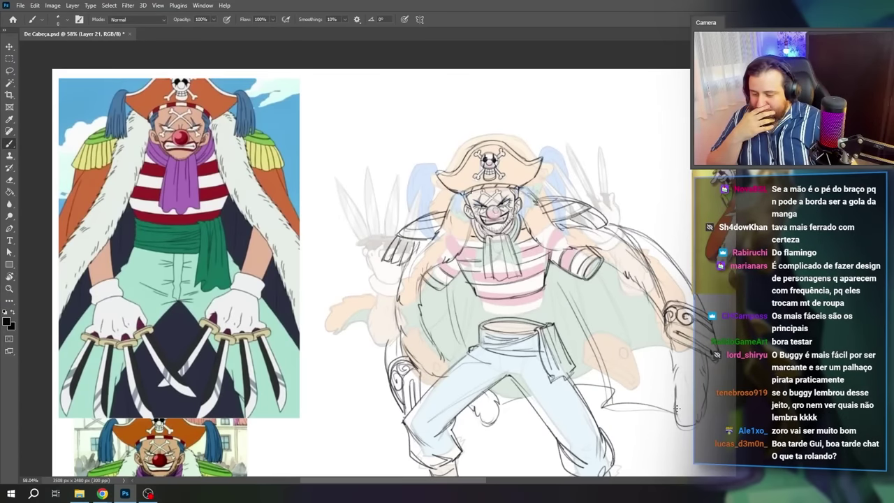
{"action": "left_click_drag", "start_coordinate": [450, 479], "coordinate": [453, 480]}
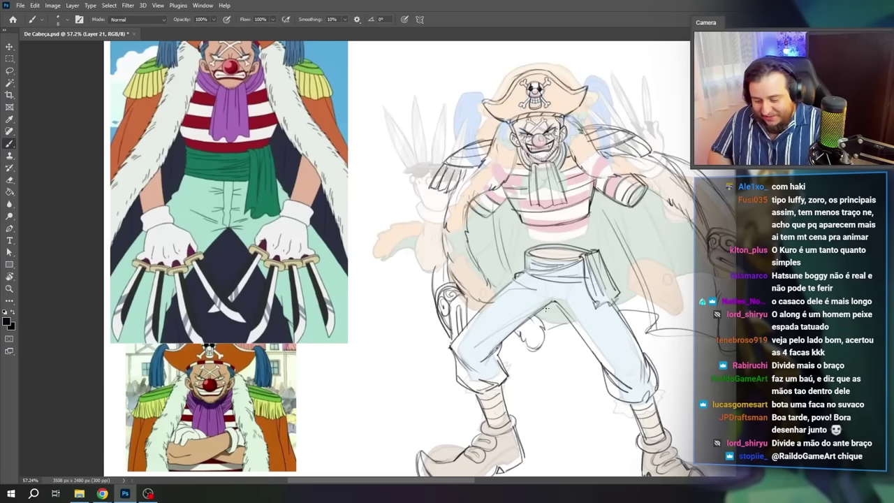
Step: Extend both arms from the striped sleeves with forearms ending in open, rounded cuts
{"action": "left_click_drag", "start_coordinate": [398, 401], "coordinate": [445, 387]}
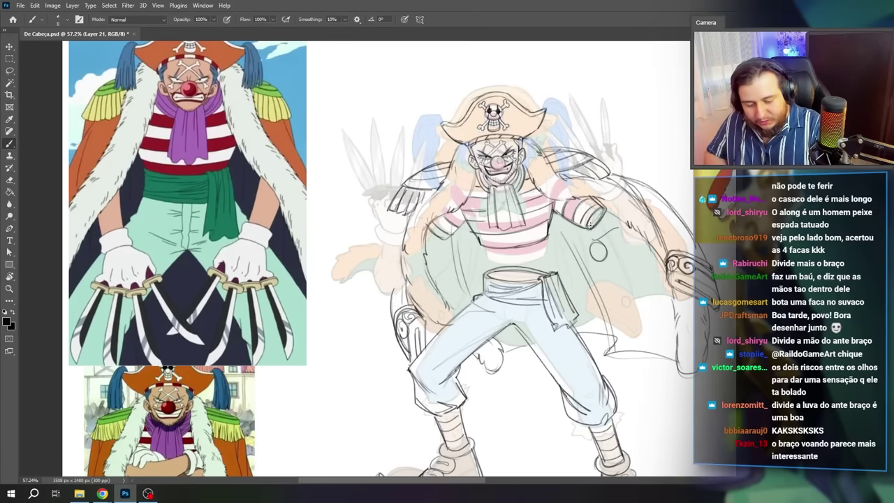
{"action": "key", "text": "e"}
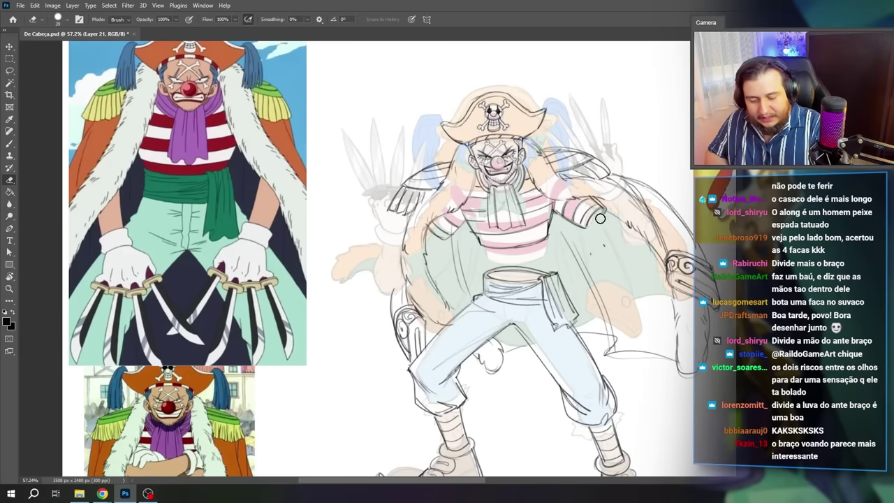
{"action": "key", "text": "ctrl+z"}
{"action": "key", "text": "b"}
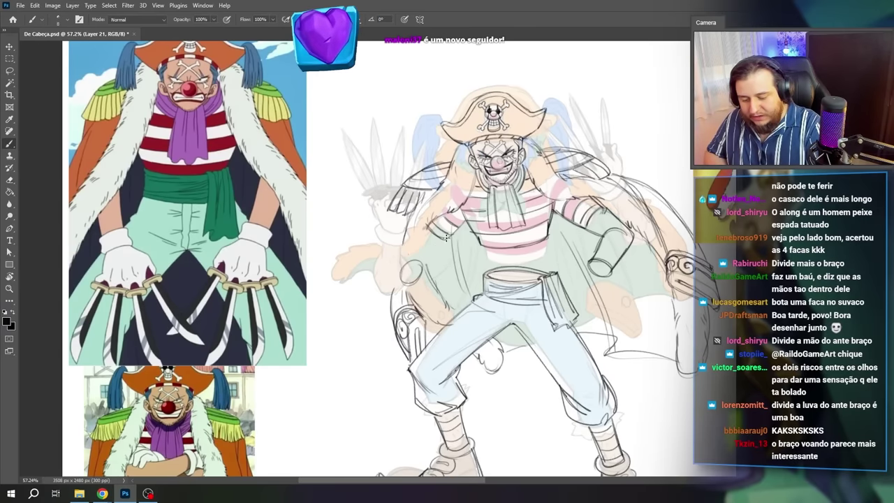
{"action": "key", "text": "ctrl+z"}
{"action": "key", "text": "ctrl+z"}
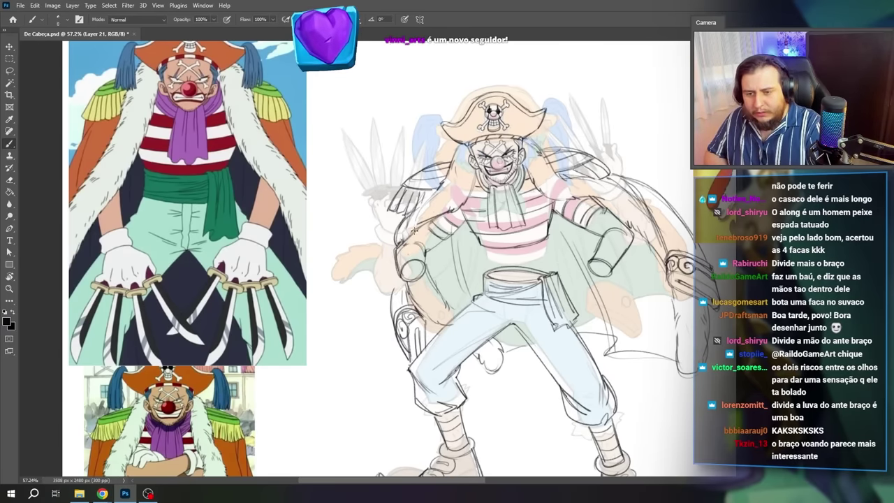
Step: Draw a detached gloved hand beside the figure's left shoulder, with palm, wrist cuff and the first curled fingers
{"action": "left_click_drag", "start_coordinate": [359, 166], "coordinate": [419, 193]}
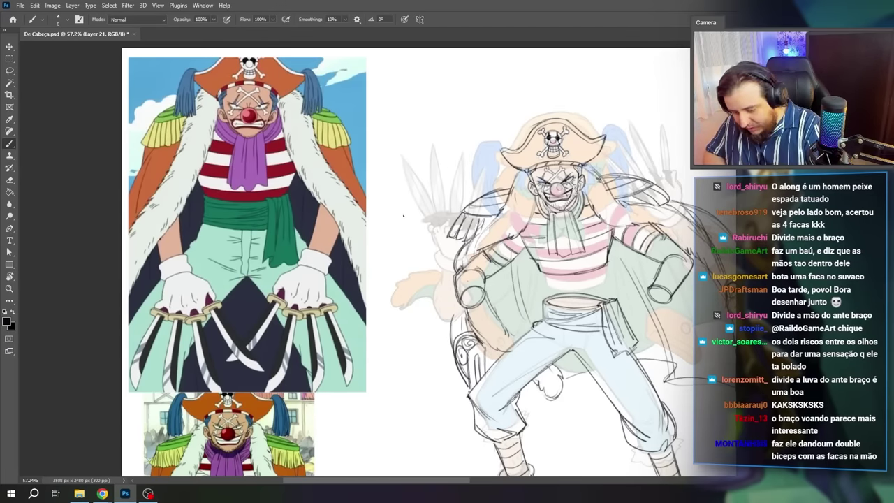
{"action": "mouse_move", "coordinate": [405, 227]}
{"action": "left_mouse_down"}
{"action": "mouse_move", "coordinate": [421, 262]}
{"action": "mouse_move", "coordinate": [407, 257]}
{"action": "mouse_move", "coordinate": [427, 261]}
{"action": "mouse_move", "coordinate": [401, 258]}
{"action": "mouse_move", "coordinate": [405, 277]}
{"action": "mouse_move", "coordinate": [436, 269]}
{"action": "left_mouse_up"}
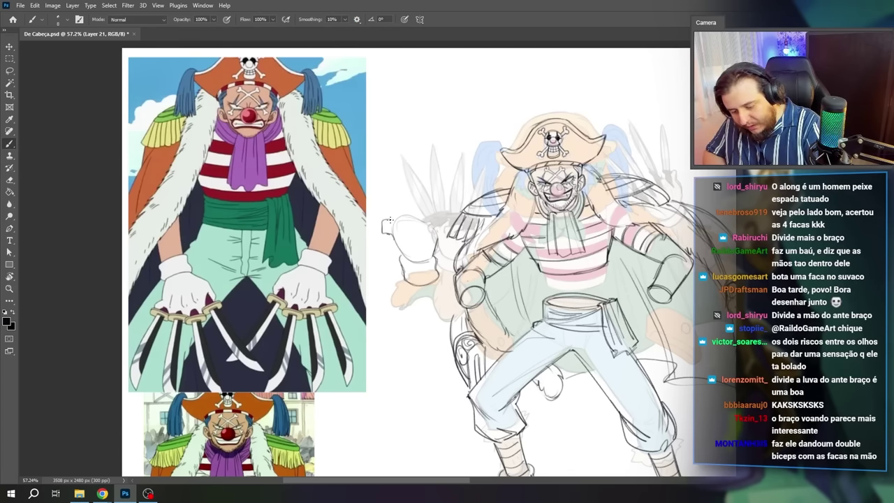
{"action": "mouse_move", "coordinate": [390, 222]}
{"action": "left_mouse_down"}
{"action": "mouse_move", "coordinate": [396, 230]}
{"action": "mouse_move", "coordinate": [399, 216]}
{"action": "mouse_move", "coordinate": [408, 230]}
{"action": "mouse_move", "coordinate": [398, 224]}
{"action": "mouse_move", "coordinate": [407, 217]}
{"action": "mouse_move", "coordinate": [395, 231]}
{"action": "left_mouse_up"}
{"action": "key", "text": "e"}
{"action": "key", "text": "b"}
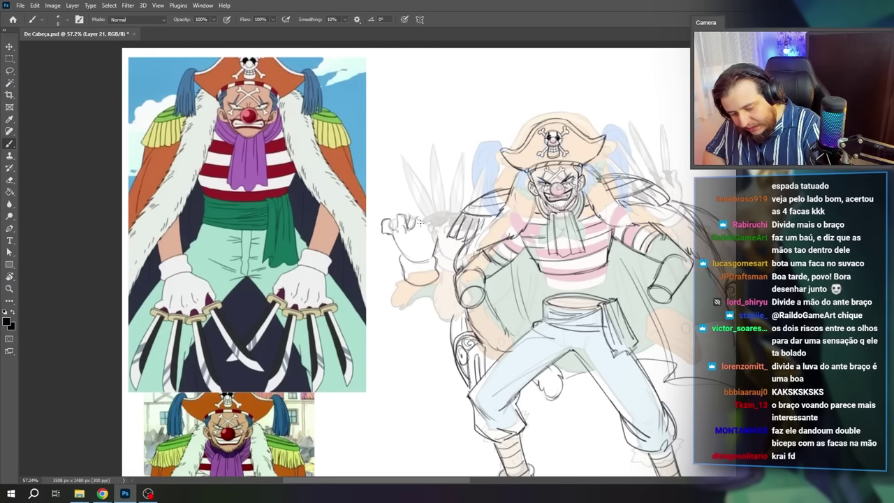
Step: Draw the remaining curled fingers of the detached gloved hand, erasing lines to reshape them
{"action": "key", "text": "e"}
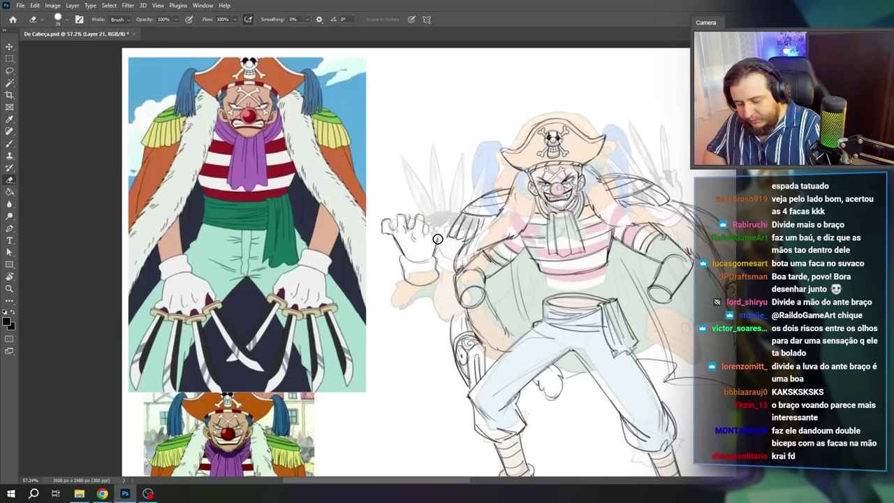
{"action": "key", "text": "b"}
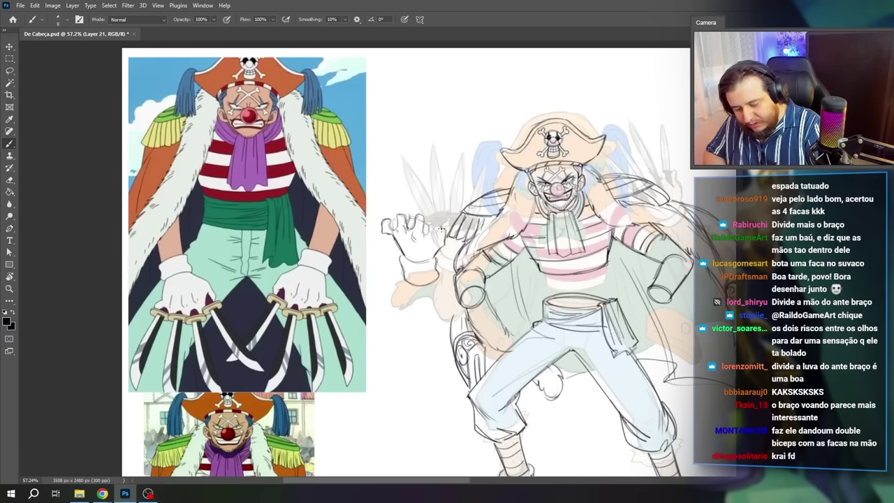
{"action": "key", "text": "e"}
{"action": "mouse_move", "coordinate": [426, 230]}
{"action": "left_mouse_down"}
{"action": "mouse_move", "coordinate": [423, 222]}
{"action": "mouse_move", "coordinate": [431, 234]}
{"action": "left_mouse_up"}
{"action": "key", "text": "b"}
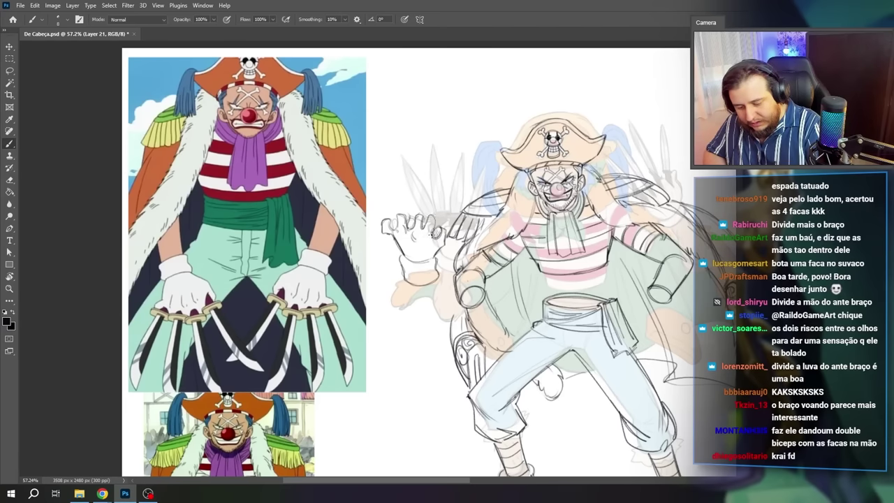
{"action": "key", "text": "e"}
Step: Erase and redraw the detached glove's fingers, and add four long curved blades rising from the hand
{"action": "scroll", "coordinate": [419, 224], "scroll_direction": "up", "scroll_amount": 3}
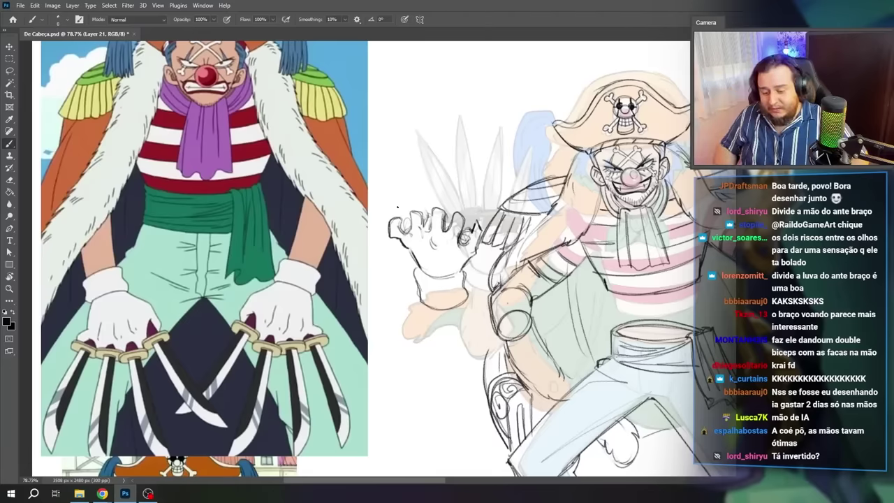
{"action": "key", "text": "e"}
{"action": "right_click", "coordinate": [441, 237]}
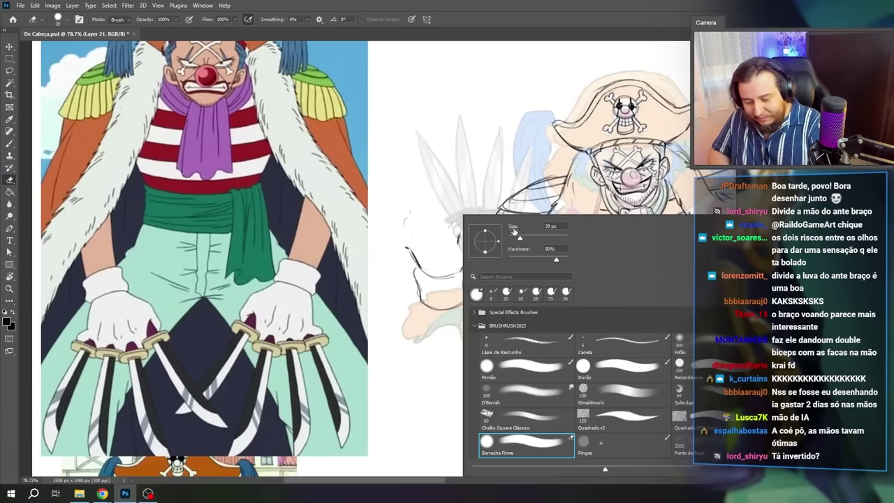
{"action": "key", "text": "b"}
{"action": "left_click_drag", "start_coordinate": [466, 249], "coordinate": [470, 236]}
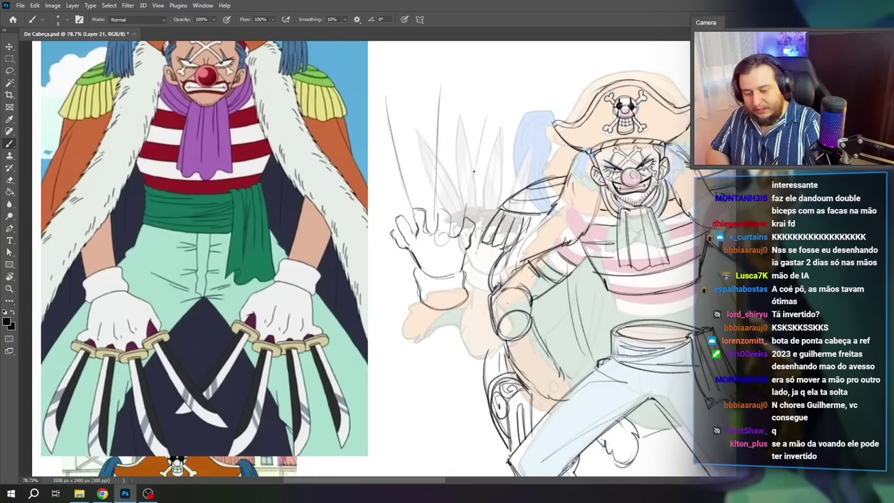
{"action": "left_click_drag", "start_coordinate": [494, 91], "coordinate": [466, 221]}
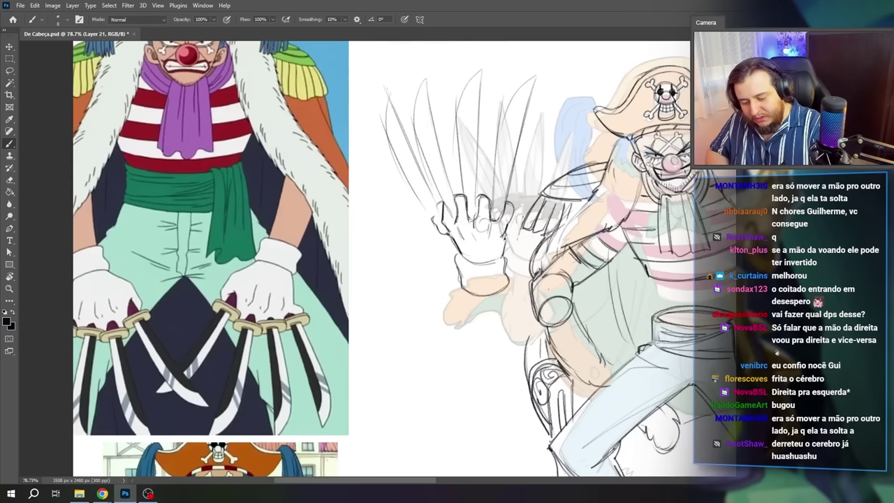
Step: Refine the outline of the detached glove's palm and curled fingers, erasing stray lines and redrawing the contours
{"action": "key", "text": "e"}
{"action": "key", "text": "b"}
{"action": "mouse_move", "coordinate": [439, 234]}
{"action": "left_mouse_down"}
{"action": "mouse_move", "coordinate": [461, 256]}
{"action": "mouse_move", "coordinate": [504, 259]}
{"action": "left_mouse_up"}
{"action": "key", "text": "e"}
{"action": "key", "text": "b"}
{"action": "key", "text": "e"}
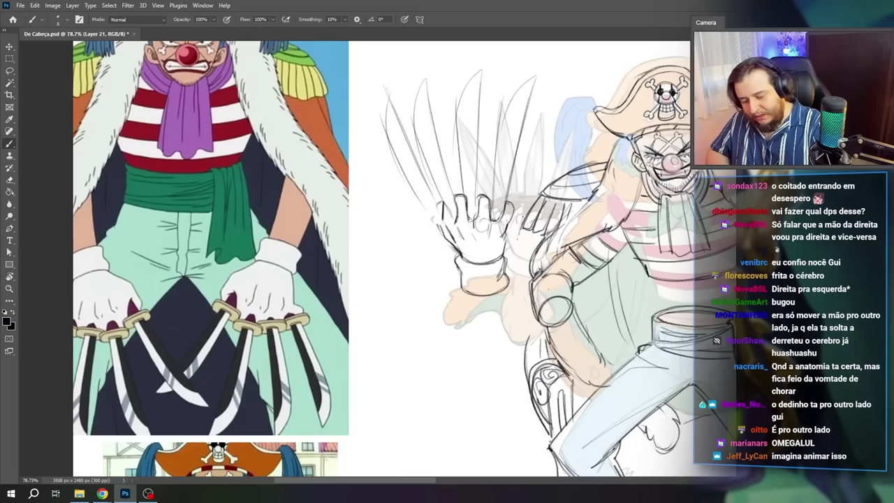
{"action": "key", "text": "b"}
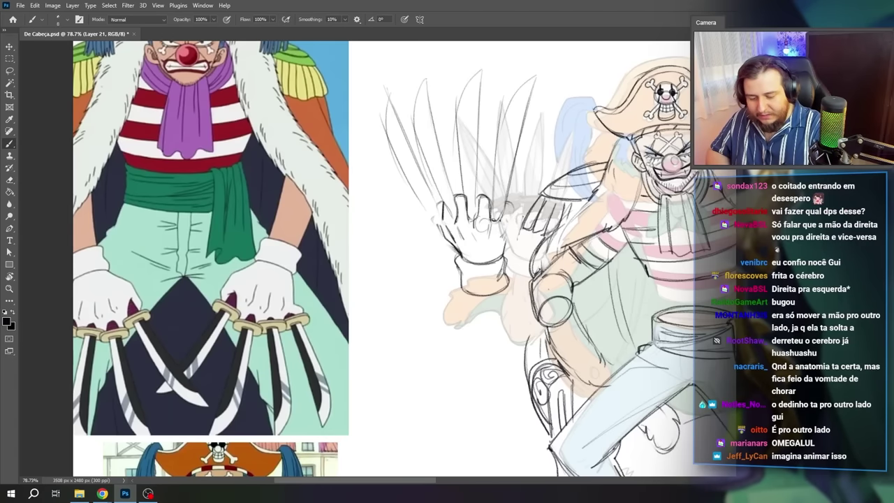
{"action": "key", "text": "b"}
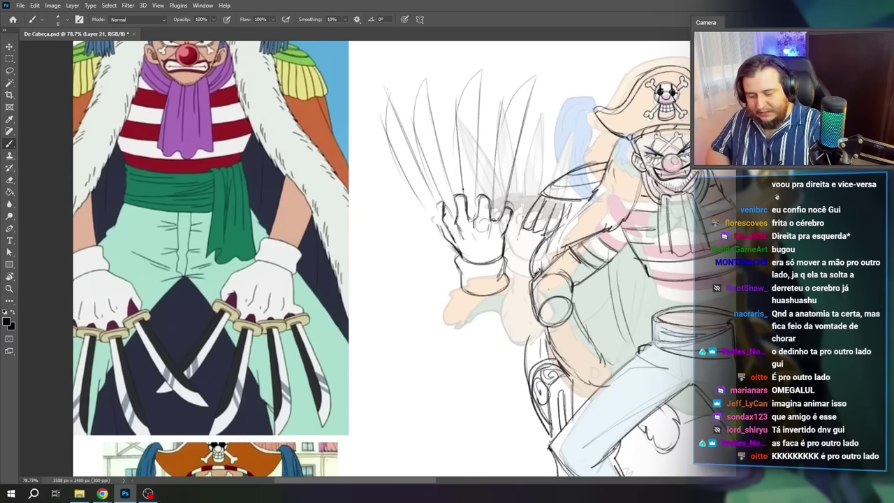
Step: Draw thick blade guards across the detached glove's knuckles, at the base of the blades
{"action": "mouse_move", "coordinate": [458, 213]}
{"action": "left_mouse_down"}
{"action": "mouse_move", "coordinate": [485, 202]}
{"action": "mouse_move", "coordinate": [466, 196]}
{"action": "mouse_move", "coordinate": [510, 202]}
{"action": "left_mouse_up"}
{"action": "key", "text": "ctrl+z"}
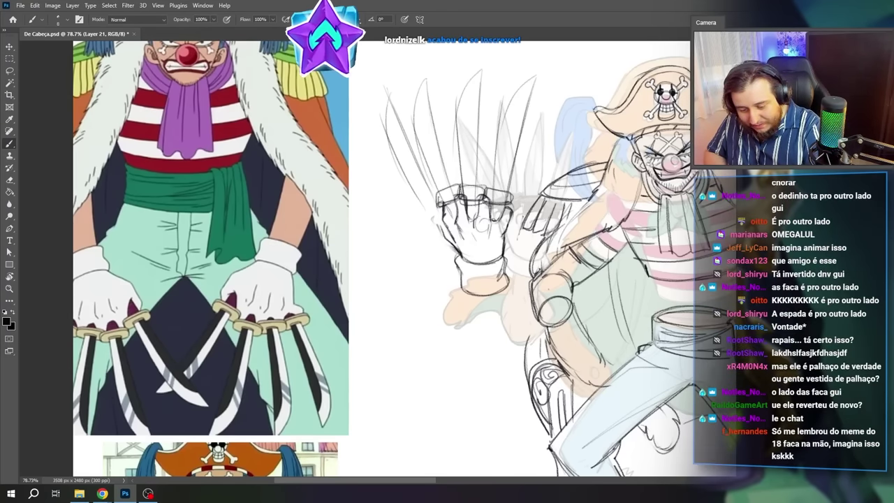
{"action": "key", "text": "e"}
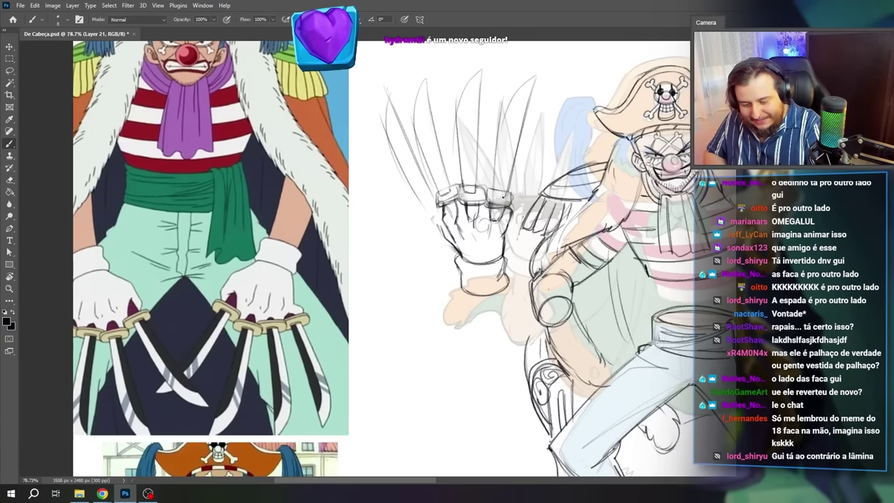
{"action": "right_click", "coordinate": [484, 141]}
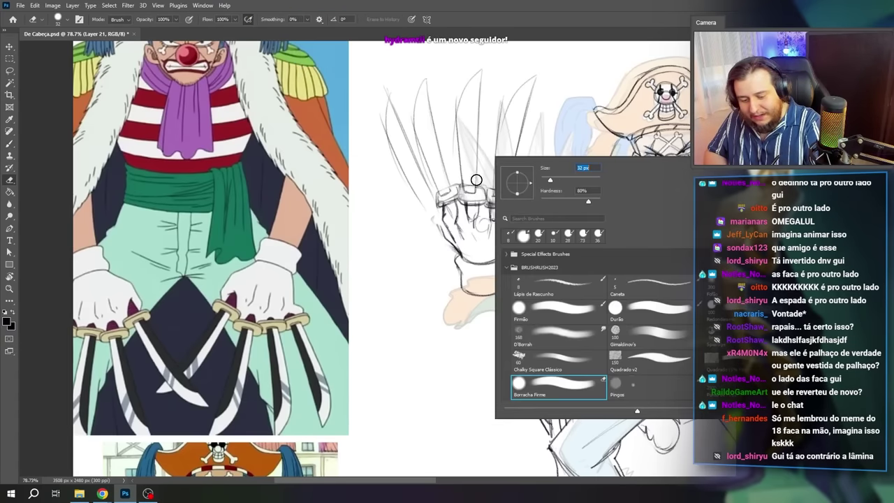
{"action": "key", "text": "Escape"}
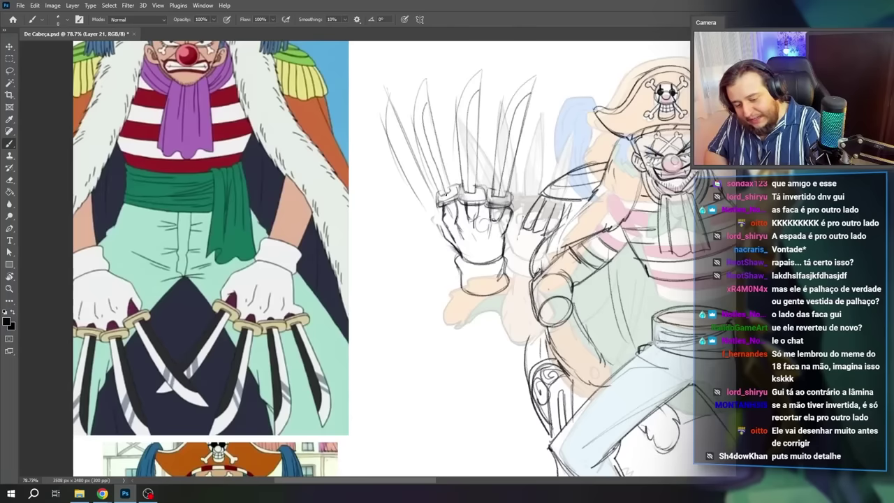
Step: Draw the inner edge lines along the blades rising from the knuckle guards
{"action": "left_click_drag", "start_coordinate": [414, 119], "coordinate": [439, 194]}
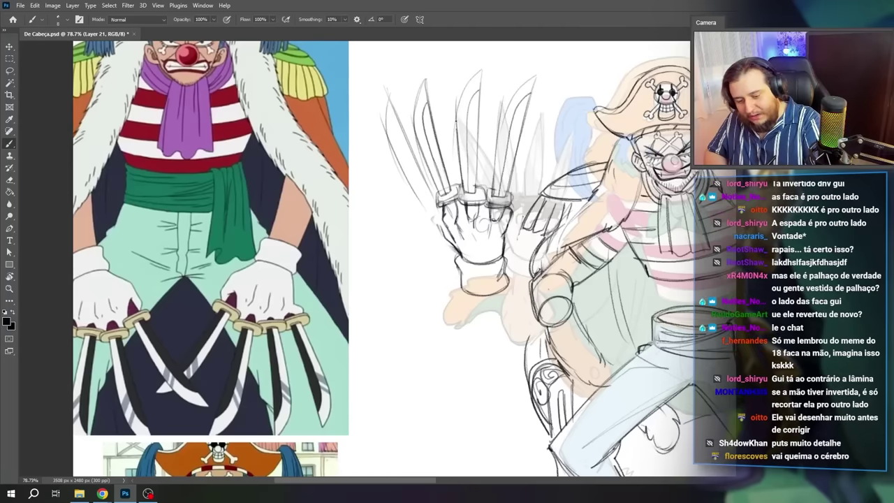
{"action": "mouse_move", "coordinate": [482, 73]}
{"action": "left_mouse_down"}
{"action": "mouse_move", "coordinate": [475, 183]}
{"action": "mouse_move", "coordinate": [485, 200]}
{"action": "left_mouse_up"}
{"action": "key", "text": "e"}
{"action": "key", "text": "b"}
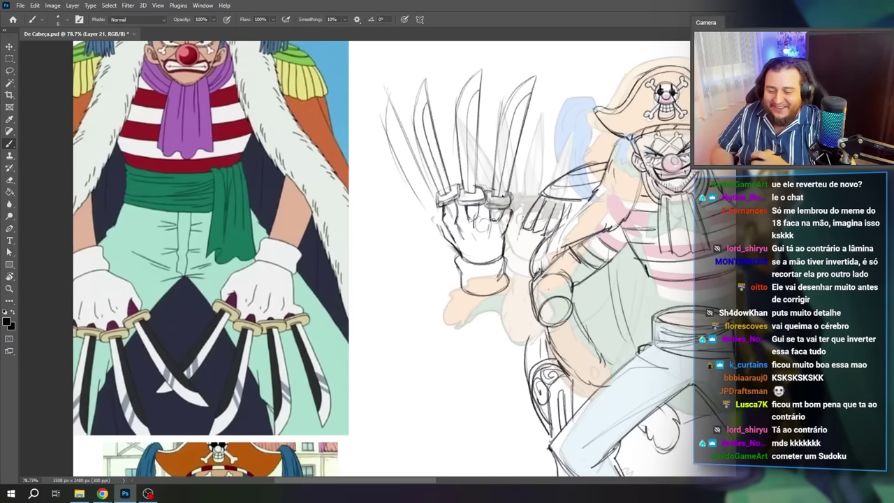
Step: Erase the blade tips and redraw the two middle blades with pointed tips curving the opposite way
{"action": "key", "text": "e"}
{"action": "right_click", "coordinate": [548, 196]}
{"action": "left_click", "coordinate": [541, 92]}
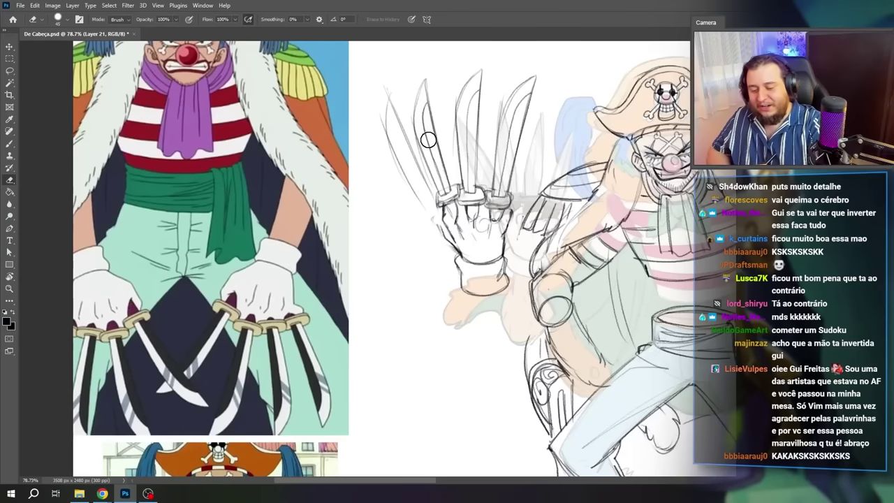
{"action": "mouse_move", "coordinate": [428, 139]}
{"action": "left_mouse_down"}
{"action": "mouse_move", "coordinate": [423, 103]}
{"action": "mouse_move", "coordinate": [417, 115]}
{"action": "mouse_move", "coordinate": [459, 106]}
{"action": "mouse_move", "coordinate": [418, 81]}
{"action": "mouse_move", "coordinate": [371, 139]}
{"action": "left_mouse_up"}
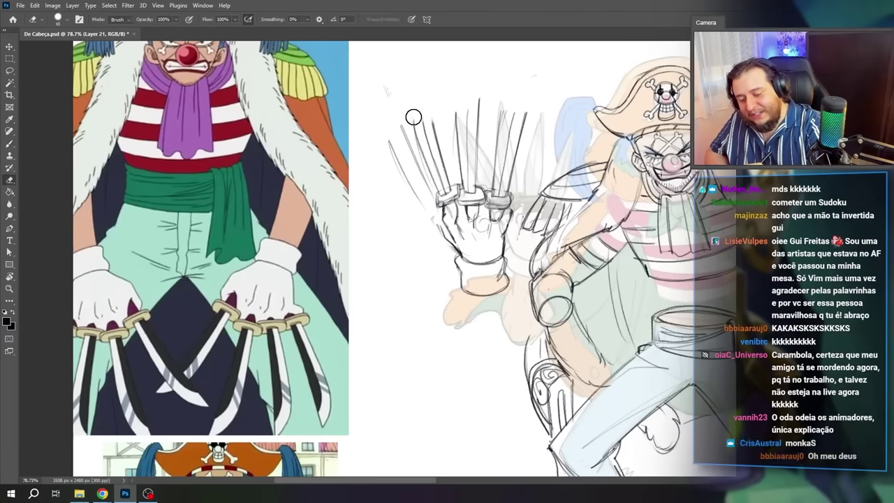
{"action": "key", "text": "b"}
{"action": "left_click_drag", "start_coordinate": [400, 84], "coordinate": [433, 123]}
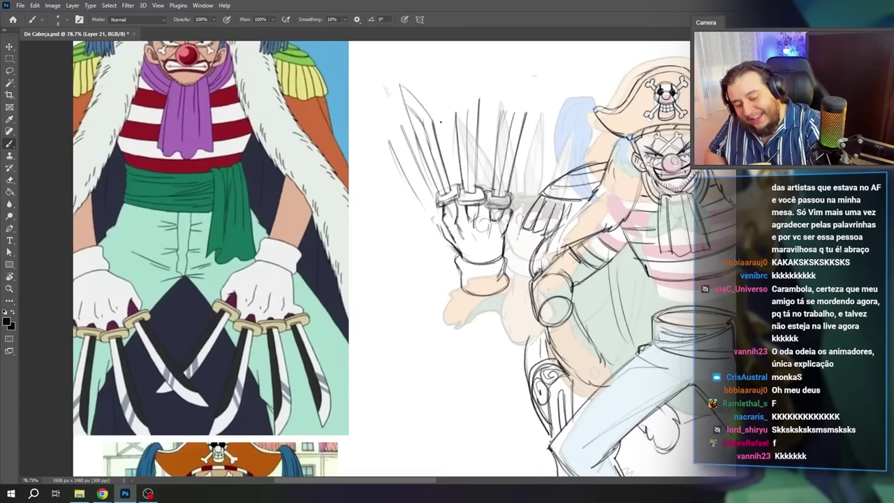
{"action": "left_click_drag", "start_coordinate": [453, 89], "coordinate": [458, 139]}
{"action": "key", "text": "e"}
{"action": "key", "text": "b"}
{"action": "left_click_drag", "start_coordinate": [455, 90], "coordinate": [468, 139]}
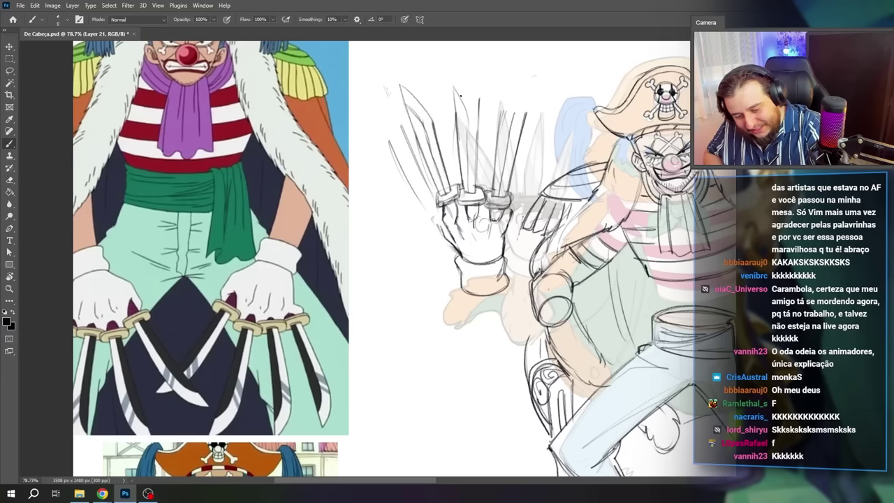
{"action": "left_click_drag", "start_coordinate": [455, 68], "coordinate": [477, 112]}
{"action": "left_click_drag", "start_coordinate": [454, 77], "coordinate": [456, 134]}
Step: Redraw the tip of the blade nearest the figure with the reversed curve, erasing the excess lines
{"action": "key", "text": "e"}
{"action": "left_click_drag", "start_coordinate": [479, 90], "coordinate": [489, 118]}
{"action": "key", "text": "b"}
{"action": "left_click_drag", "start_coordinate": [505, 67], "coordinate": [526, 116]}
{"action": "left_click_drag", "start_coordinate": [504, 69], "coordinate": [497, 139]}
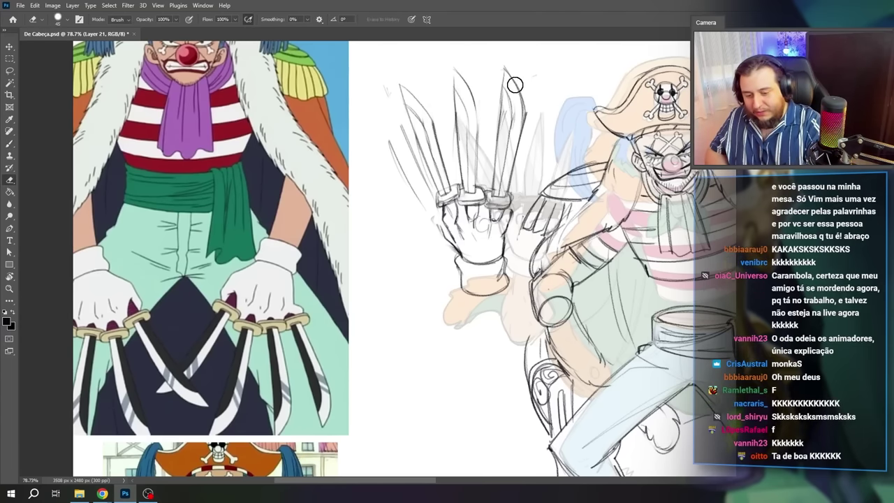
{"action": "key", "text": "e"}
{"action": "mouse_move", "coordinate": [506, 70]}
{"action": "left_mouse_down"}
{"action": "mouse_move", "coordinate": [517, 93]}
{"action": "mouse_move", "coordinate": [504, 88]}
{"action": "mouse_move", "coordinate": [506, 127]}
{"action": "left_mouse_up"}
{"action": "key", "text": "b"}
{"action": "key", "text": "e"}
{"action": "key", "text": "b"}
Step: Erase the outermost blade's upper end and redraw the blade with a reversed tip and its guard by the finger
{"action": "key", "text": "e"}
{"action": "left_click_drag", "start_coordinate": [393, 123], "coordinate": [407, 146]}
{"action": "key", "text": "b"}
{"action": "left_click_drag", "start_coordinate": [377, 110], "coordinate": [434, 204]}
{"action": "left_click_drag", "start_coordinate": [402, 158], "coordinate": [432, 211]}
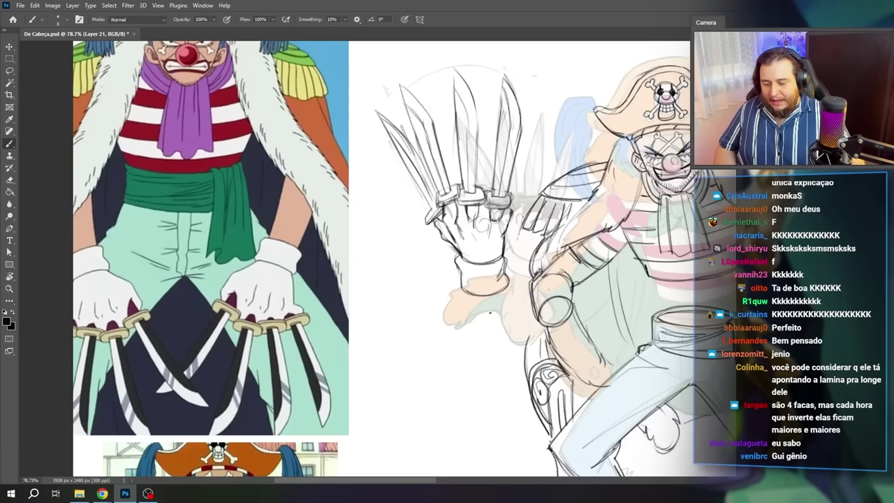
Step: Clean up the blade guards over the knuckles, erasing the rough lines and redrawing them as solid rounded bars
{"action": "key", "text": "z"}
{"action": "left_click_drag", "start_coordinate": [524, 262], "coordinate": [458, 259]}
{"action": "left_click_drag", "start_coordinate": [454, 200], "coordinate": [473, 195]}
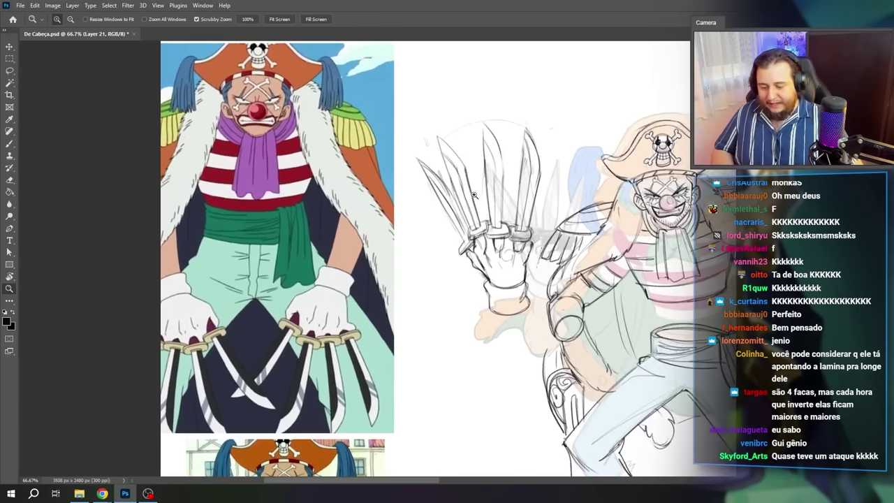
{"action": "left_click", "coordinate": [496, 242]}
{"action": "key", "text": "e"}
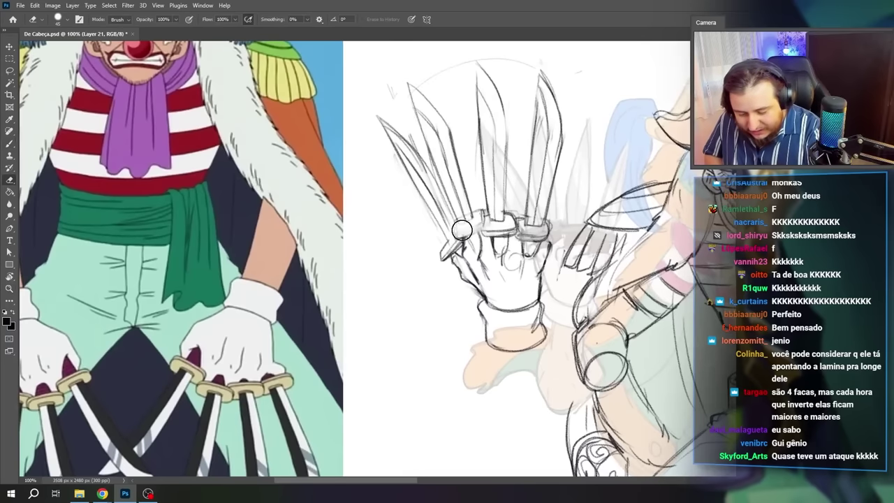
{"action": "key", "text": "b"}
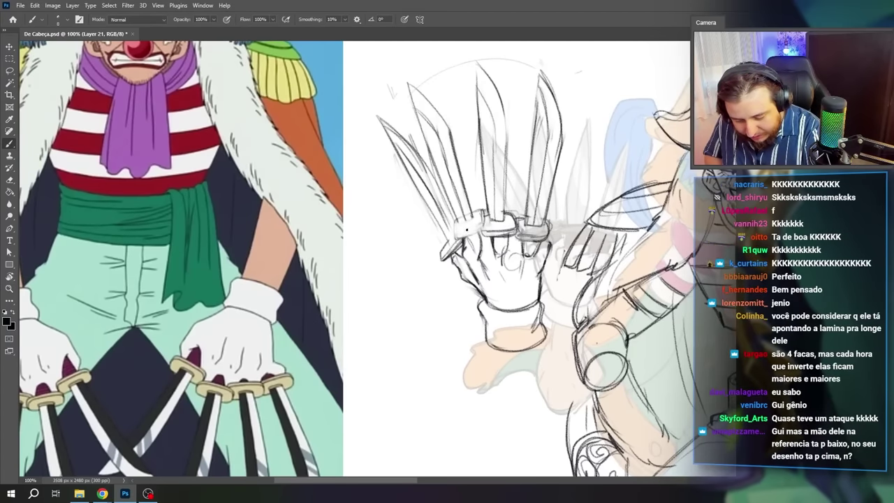
{"action": "key", "text": "e"}
{"action": "left_click_drag", "start_coordinate": [467, 230], "coordinate": [545, 235]}
{"action": "key", "text": "b"}
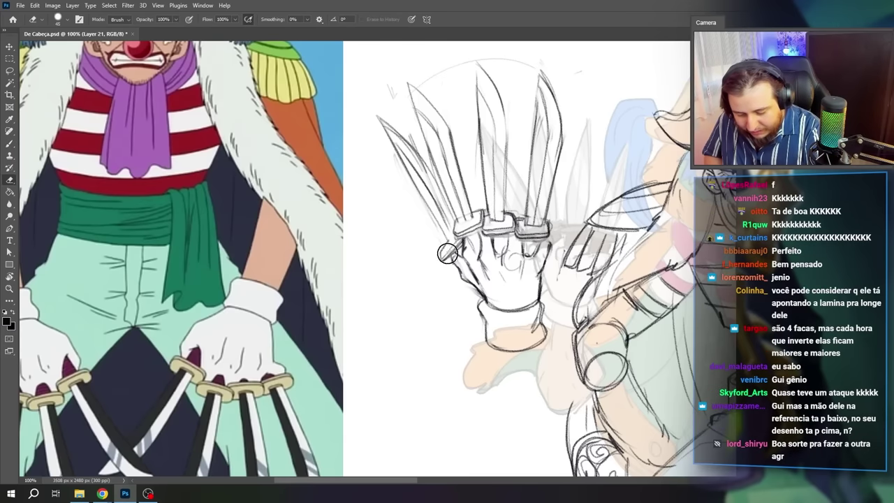
Step: Erase the outermost blade and redraw it longer, angled further outward from its guard
{"action": "scroll", "coordinate": [451, 252], "scroll_direction": "down", "scroll_amount": 2}
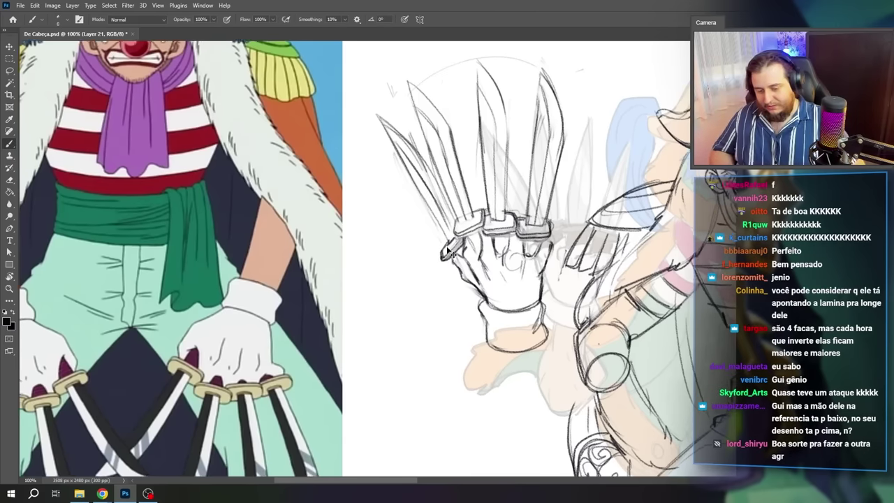
{"action": "key", "text": "e"}
{"action": "mouse_move", "coordinate": [408, 222]}
{"action": "left_mouse_down"}
{"action": "mouse_move", "coordinate": [399, 236]}
{"action": "mouse_move", "coordinate": [412, 243]}
{"action": "left_mouse_up"}
{"action": "key", "text": "b"}
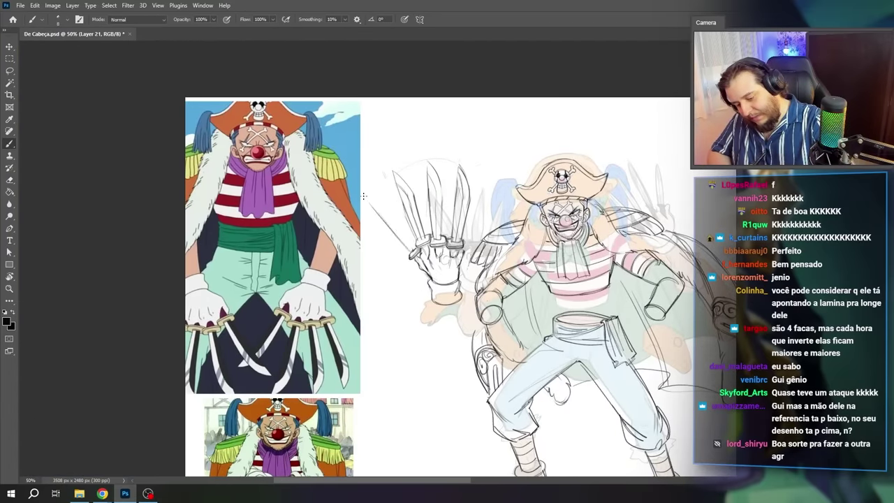
{"action": "left_click_drag", "start_coordinate": [380, 201], "coordinate": [419, 239]}
Step: Check the full-body reference and draw curved cords hanging beside the detached glove's wrist
{"action": "mouse_move", "coordinate": [556, 144]}
{"action": "left_mouse_down"}
{"action": "mouse_move", "coordinate": [373, 77]}
{"action": "mouse_move", "coordinate": [307, 142]}
{"action": "left_mouse_up"}
{"action": "key", "text": "z"}
{"action": "left_click_drag", "start_coordinate": [554, 196], "coordinate": [582, 198]}
{"action": "left_click", "coordinate": [569, 248]}
{"action": "left_click", "coordinate": [522, 218], "text": "alt"}
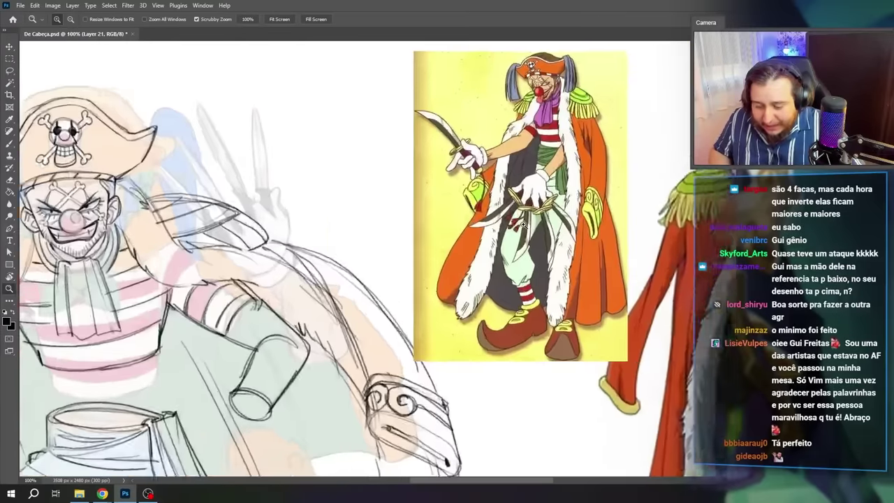
{"action": "left_click", "coordinate": [521, 219]}
{"action": "left_click", "coordinate": [520, 221], "text": "alt"}
{"action": "key", "text": "b"}
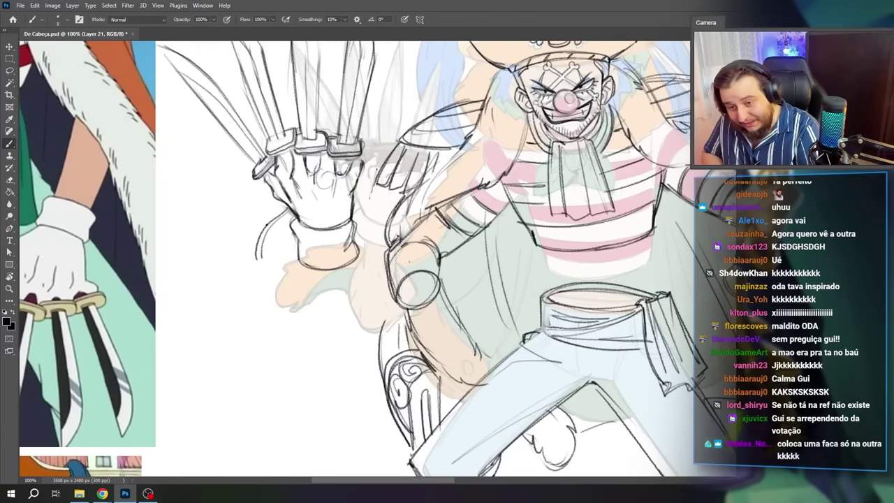
{"action": "left_click_drag", "start_coordinate": [282, 203], "coordinate": [257, 257]}
{"action": "left_click_drag", "start_coordinate": [274, 222], "coordinate": [271, 253]}
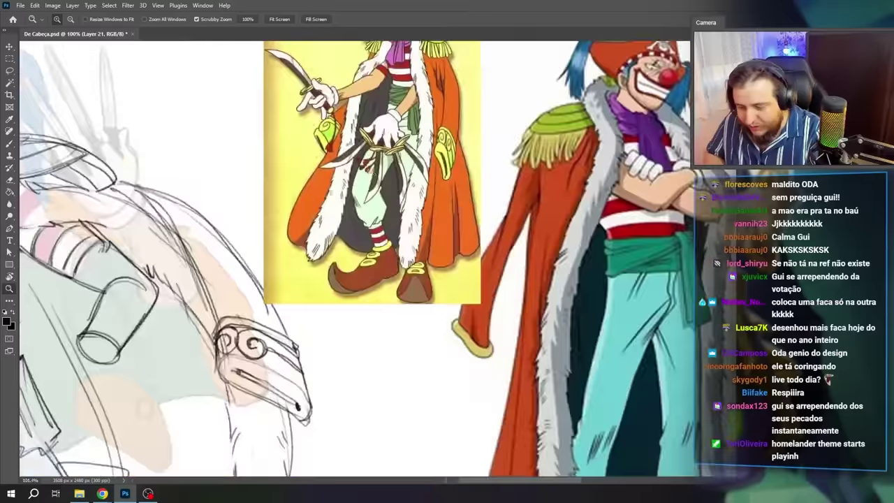
Step: Erase the rough cord ends beside the glove's wrist and redraw them as fringed tassels
{"action": "left_click_drag", "start_coordinate": [266, 238], "coordinate": [653, 213]}
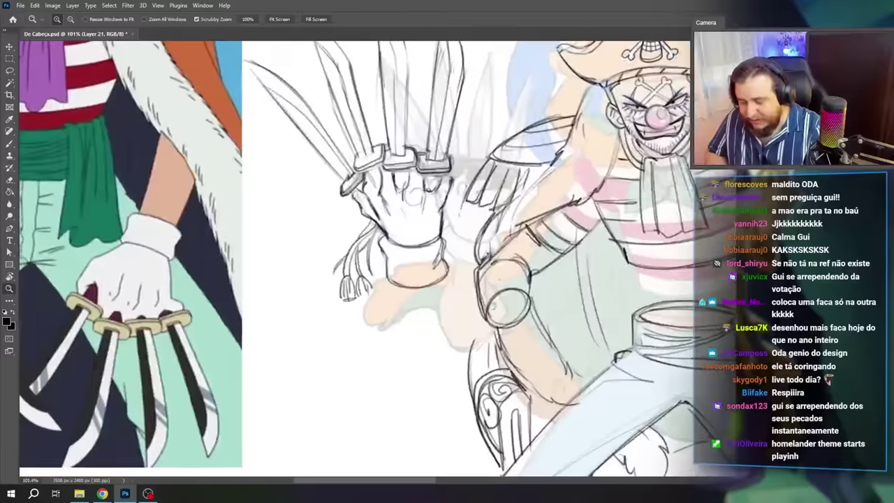
{"action": "key", "text": "e"}
{"action": "mouse_move", "coordinate": [352, 297]}
{"action": "left_mouse_down"}
{"action": "mouse_move", "coordinate": [350, 306]}
{"action": "mouse_move", "coordinate": [365, 284]}
{"action": "left_mouse_up"}
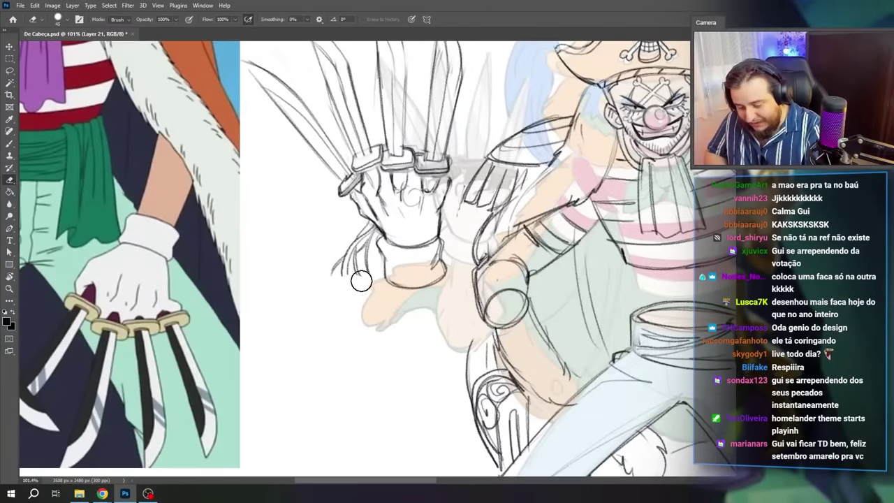
{"action": "key", "text": "b"}
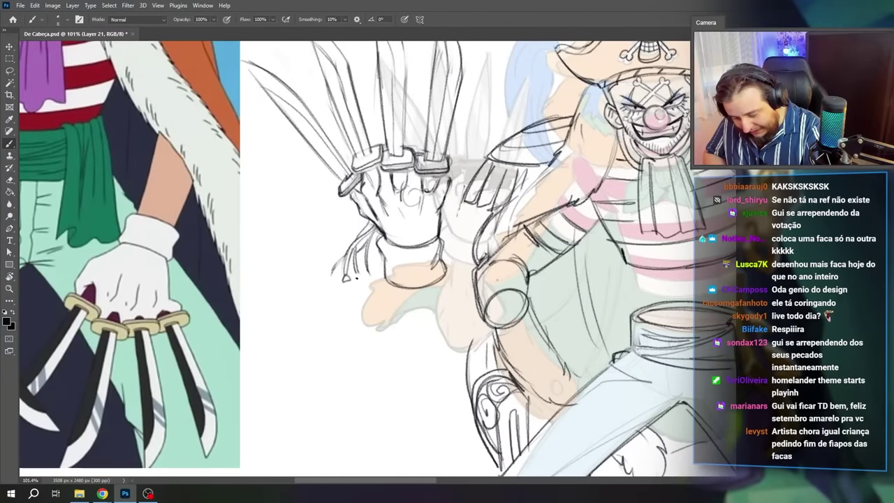
{"action": "left_click_drag", "start_coordinate": [352, 282], "coordinate": [360, 295]}
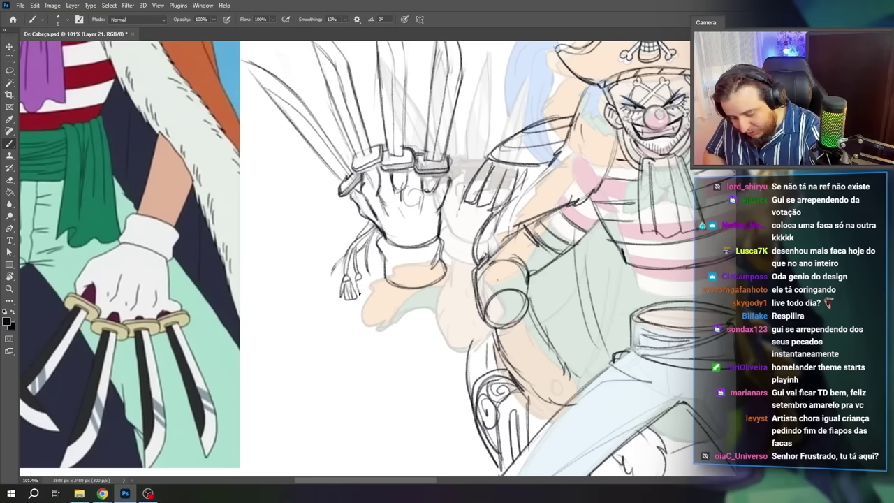
{"action": "left_click_drag", "start_coordinate": [334, 267], "coordinate": [326, 285]}
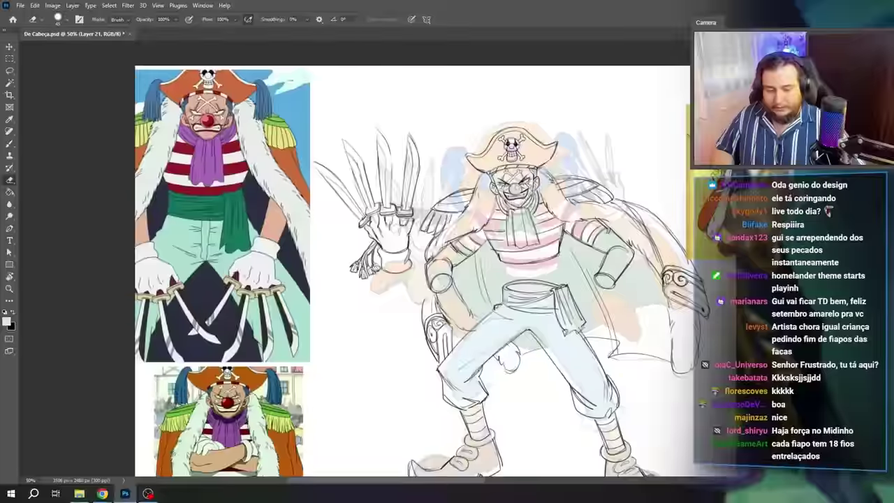
Step: Sketch a second detached gloved hand above the opposite shoulder, with palm circle, curled fingers and wrist cuff
{"action": "scroll", "coordinate": [581, 177], "scroll_direction": "up", "scroll_amount": 2}
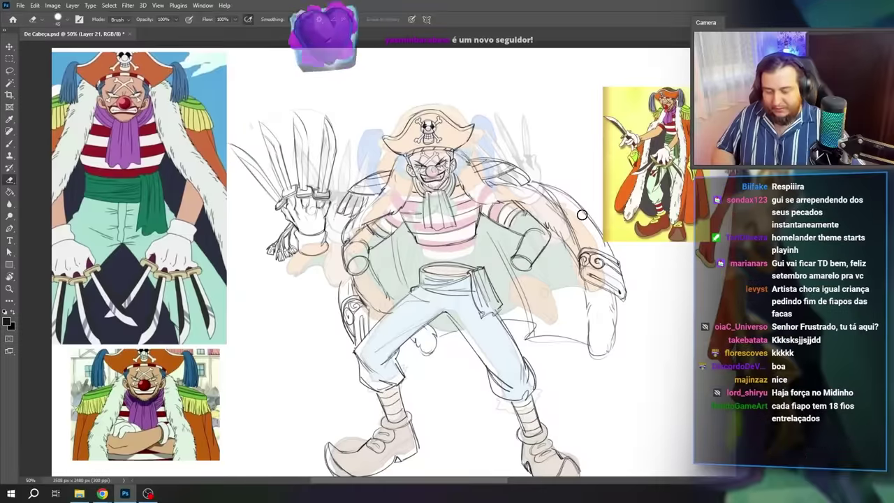
{"action": "scroll", "coordinate": [580, 178], "scroll_direction": "up", "scroll_amount": 3}
{"action": "left_click_drag", "start_coordinate": [580, 177], "coordinate": [604, 178]}
{"action": "key", "text": "b"}
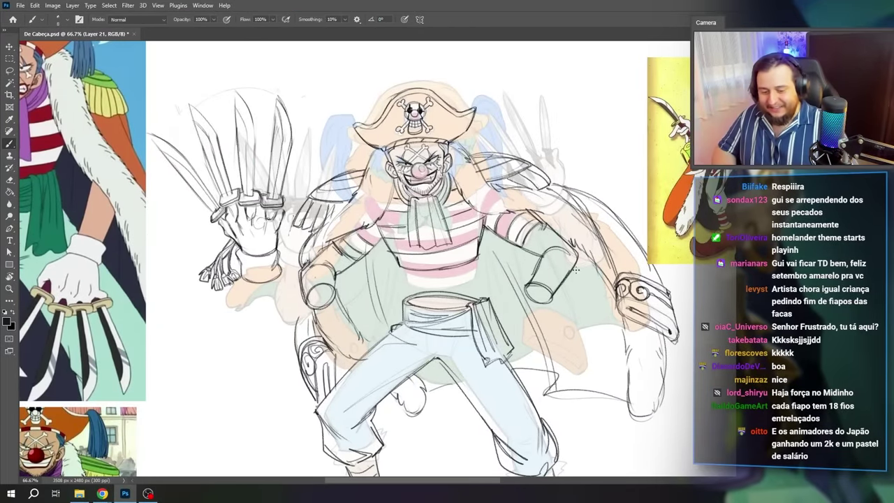
{"action": "left_click_drag", "start_coordinate": [586, 263], "coordinate": [549, 278]}
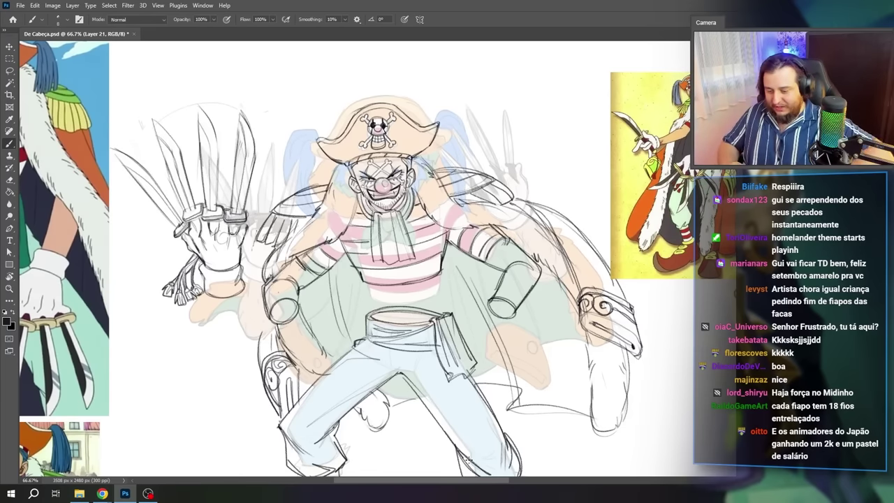
{"action": "left_click_drag", "start_coordinate": [517, 193], "coordinate": [565, 191]}
{"action": "left_click_drag", "start_coordinate": [533, 190], "coordinate": [563, 205]}
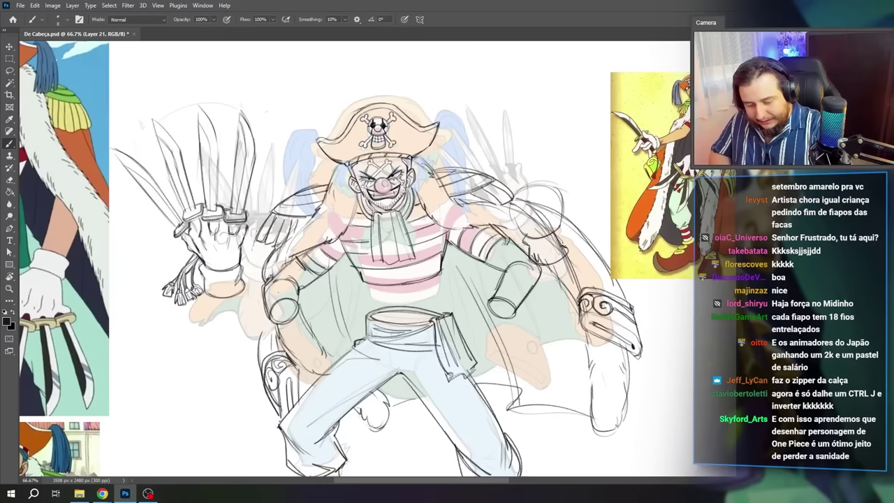
{"action": "left_click_drag", "start_coordinate": [562, 226], "coordinate": [525, 246]}
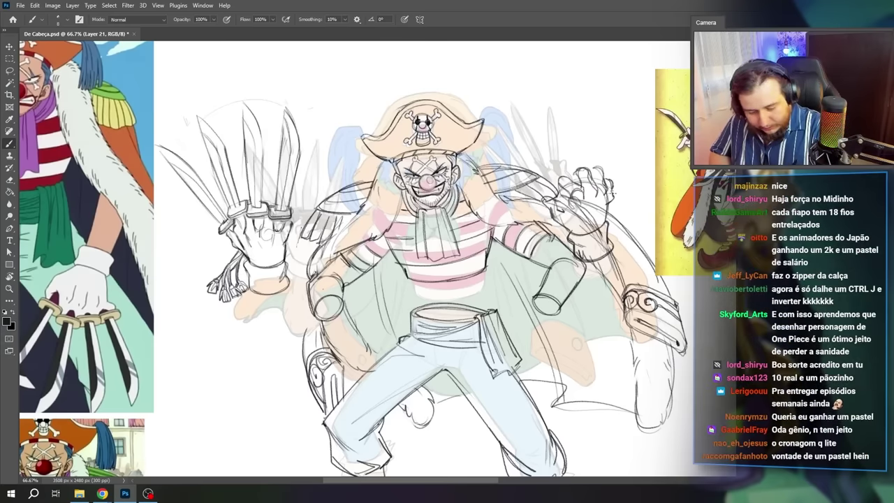
Step: Touch up the second glove's fingertips and sketch a long curved blade rising above the fingers nearest the hat
{"action": "key", "text": "e"}
{"action": "left_click_drag", "start_coordinate": [612, 187], "coordinate": [606, 203]}
{"action": "key", "text": "b"}
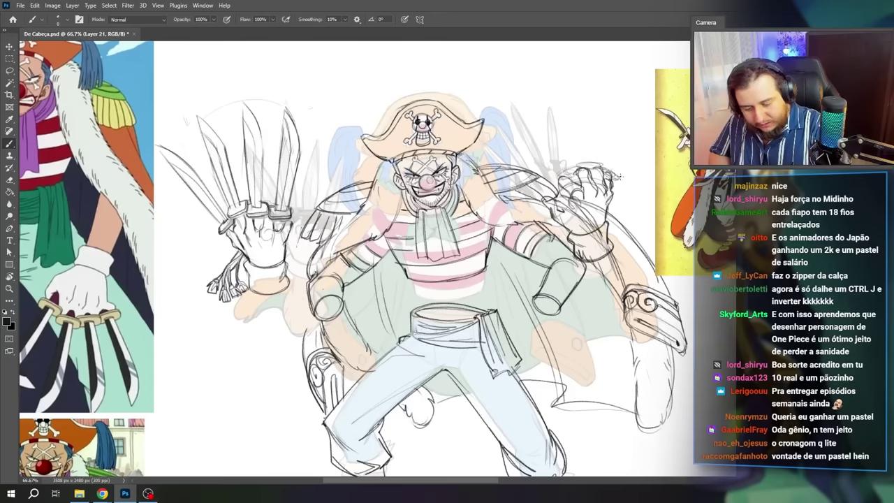
{"action": "left_click_drag", "start_coordinate": [552, 143], "coordinate": [541, 98]}
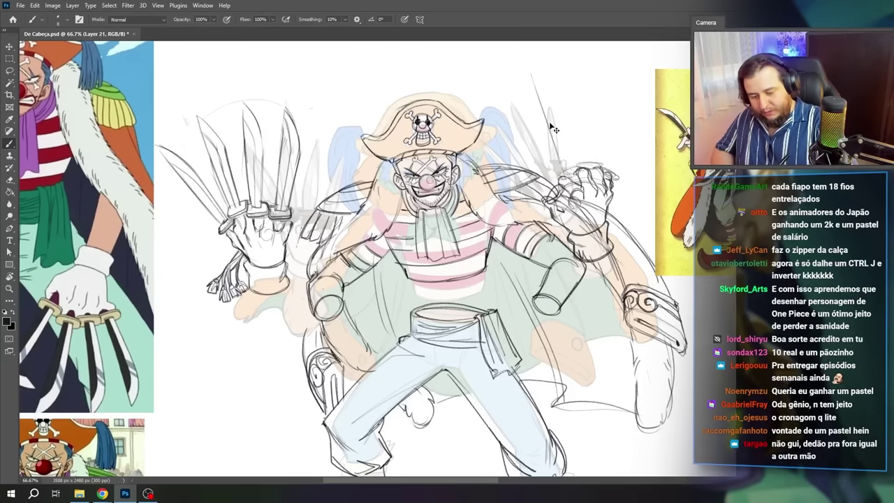
{"action": "left_click_drag", "start_coordinate": [576, 174], "coordinate": [539, 62]}
{"action": "key", "text": "ctrl+z"}
{"action": "key", "text": "ctrl+z"}
{"action": "left_click_drag", "start_coordinate": [560, 167], "coordinate": [533, 66]}
{"action": "left_click_drag", "start_coordinate": [563, 120], "coordinate": [532, 60]}
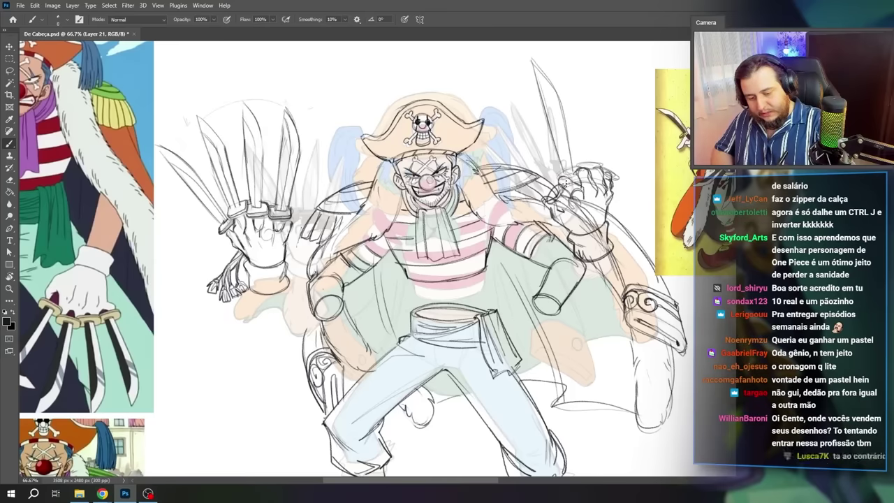
Step: Sketch two more blades above the second glove and a light arc that guides the fan of blade tips
{"action": "left_click_drag", "start_coordinate": [583, 168], "coordinate": [571, 60]}
{"action": "left_click_drag", "start_coordinate": [598, 170], "coordinate": [574, 63]}
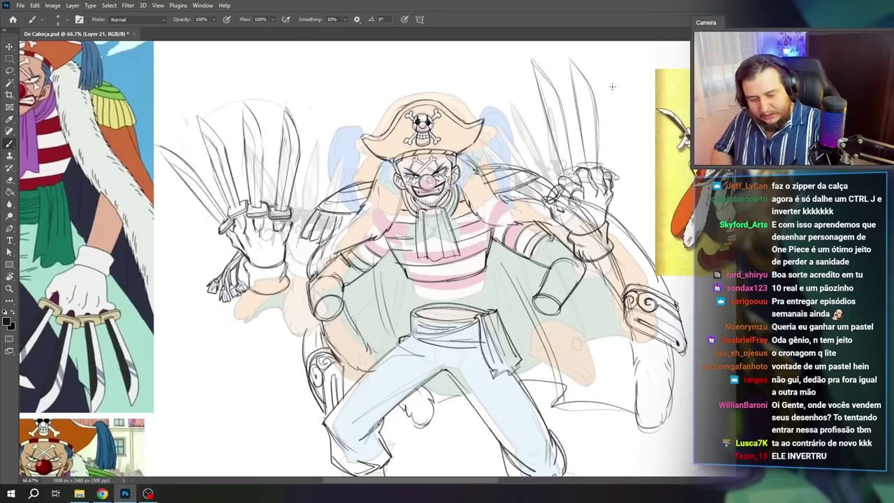
{"action": "left_click_drag", "start_coordinate": [613, 87], "coordinate": [602, 167]}
{"action": "left_click_drag", "start_coordinate": [605, 149], "coordinate": [619, 80]}
{"action": "key", "text": "ctrl+z"}
{"action": "mouse_move", "coordinate": [605, 175]}
{"action": "left_mouse_down"}
{"action": "mouse_move", "coordinate": [618, 76]}
{"action": "mouse_move", "coordinate": [486, 109]}
{"action": "left_mouse_up"}
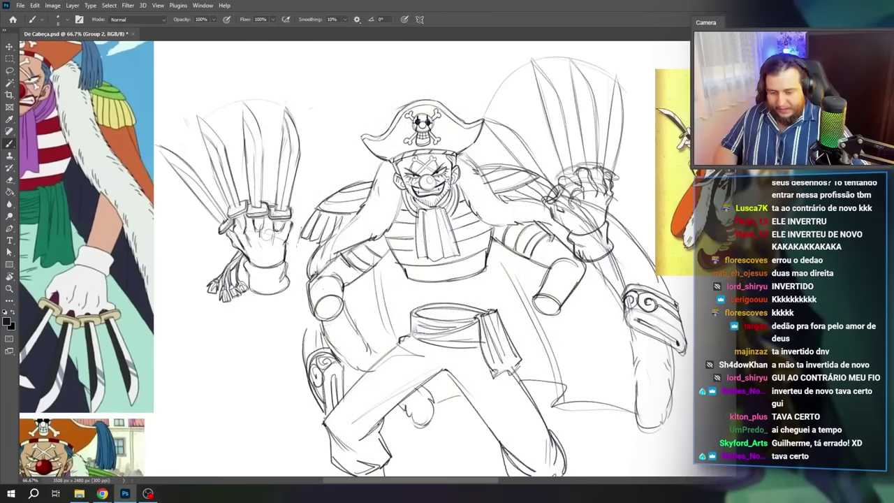
Step: Hide the faded coloured sketch and remove the second glove's palm, fingers and blades above the wrist cuff
{"action": "key", "text": "ctrl+shift+alt+n"}
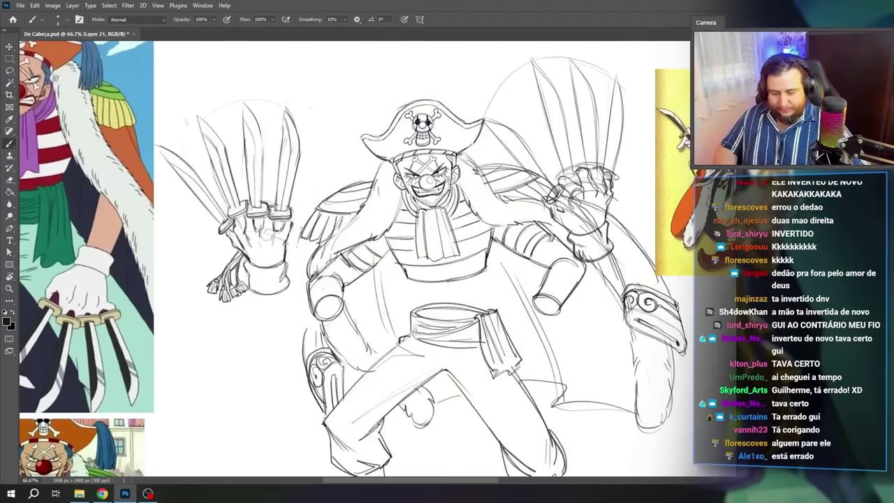
{"action": "scroll", "coordinate": [561, 176], "scroll_direction": "up", "scroll_amount": 1}
{"action": "key", "text": "e"}
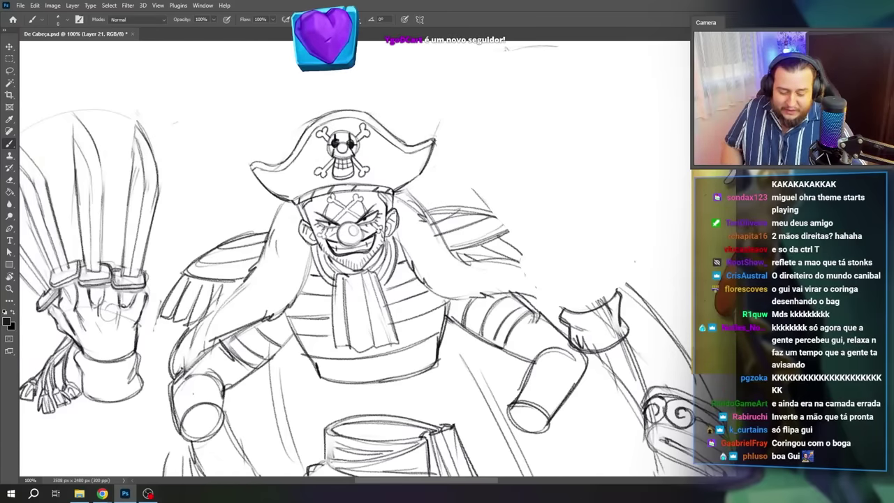
Step: Try to mirror the removed hand and its blades and rotate them onto the wrist cuff
{"action": "key", "text": "ctrl+z"}
{"action": "key", "text": "ctrl+t"}
{"action": "right_click", "coordinate": [600, 221]}
{"action": "left_click", "coordinate": [620, 404]}
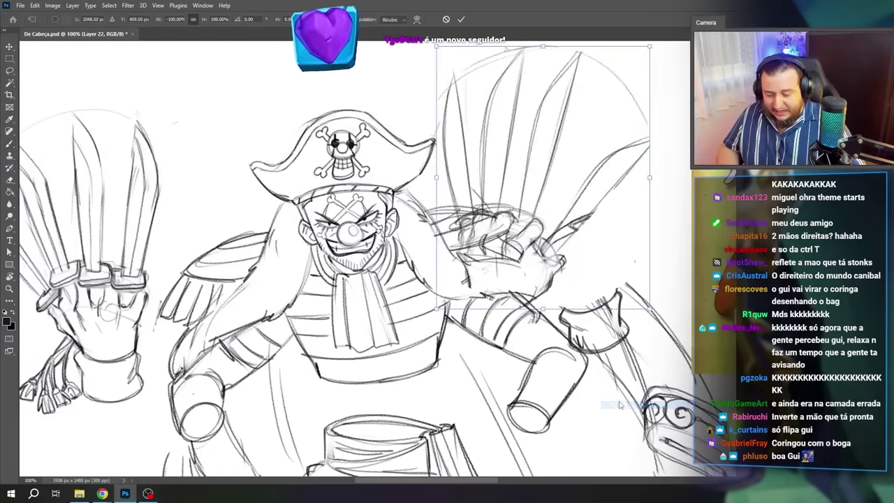
{"action": "left_click_drag", "start_coordinate": [619, 405], "coordinate": [612, 275]}
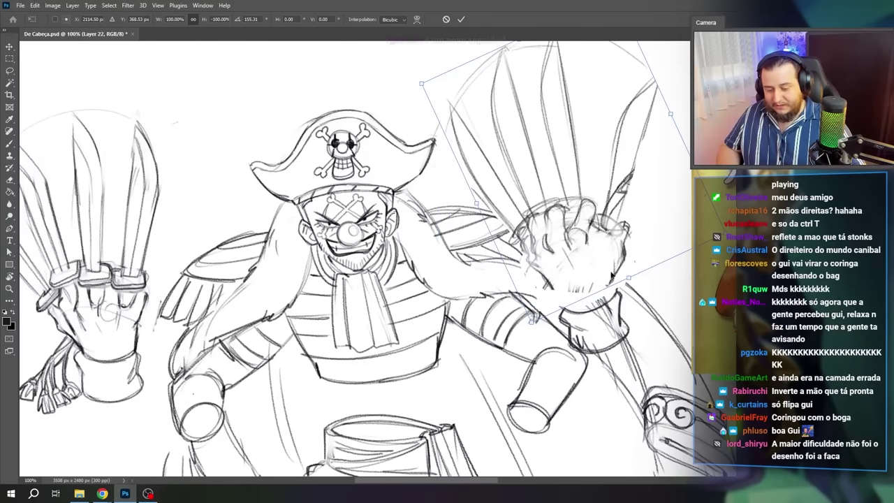
{"action": "key", "text": "Return"}
{"action": "key", "text": "b"}
{"action": "key", "text": "ctrl+z"}
{"action": "key", "text": "ctrl+z"}
{"action": "key", "text": "ctrl+z"}
{"action": "key", "text": "ctrl+z"}
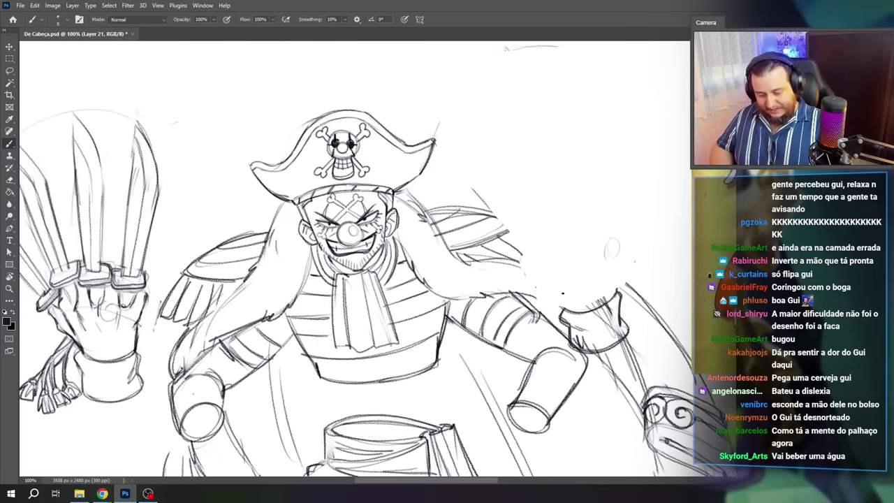
Step: Redraw the second hand above the wrist cuff as a palm with four curled fingers
{"action": "mouse_move", "coordinate": [546, 277]}
{"action": "left_mouse_down"}
{"action": "mouse_move", "coordinate": [577, 262]}
{"action": "mouse_move", "coordinate": [581, 236]}
{"action": "mouse_move", "coordinate": [594, 242]}
{"action": "mouse_move", "coordinate": [597, 259]}
{"action": "mouse_move", "coordinate": [582, 230]}
{"action": "left_mouse_up"}
{"action": "key", "text": "b"}
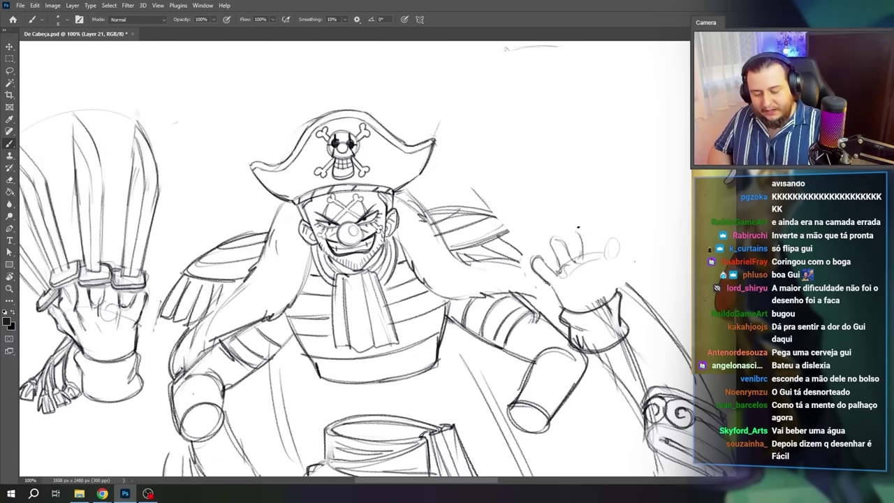
{"action": "left_click_drag", "start_coordinate": [569, 251], "coordinate": [555, 239]}
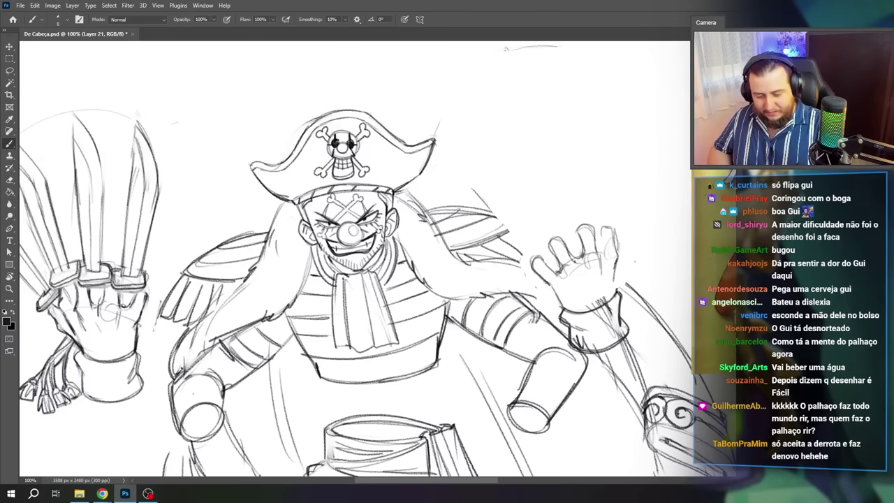
{"action": "left_click_drag", "start_coordinate": [619, 230], "coordinate": [618, 289]}
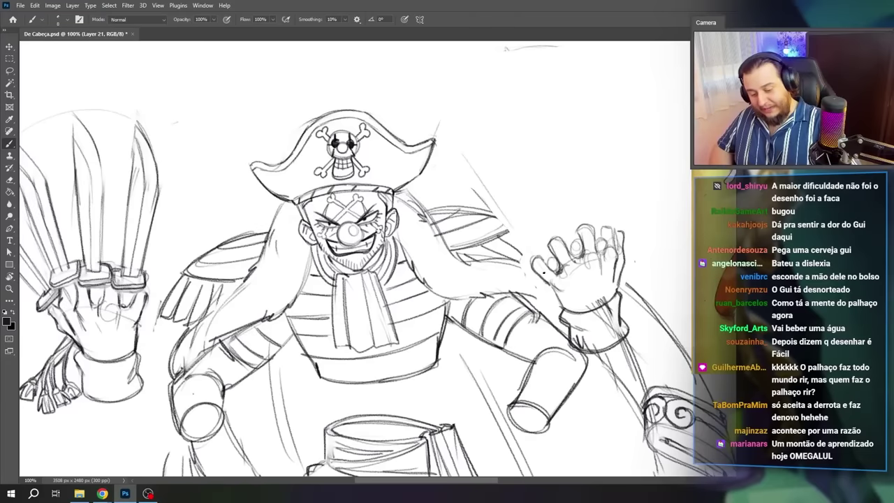
Step: Draw the blade nearest the hat from the second glove's first finger, reworking its edges into a long curve
{"action": "mouse_move", "coordinate": [545, 264]}
{"action": "left_mouse_down"}
{"action": "mouse_move", "coordinate": [456, 158]}
{"action": "mouse_move", "coordinate": [538, 241]}
{"action": "left_mouse_up"}
{"action": "key", "text": "ctrl+z"}
{"action": "key", "text": "ctrl+z"}
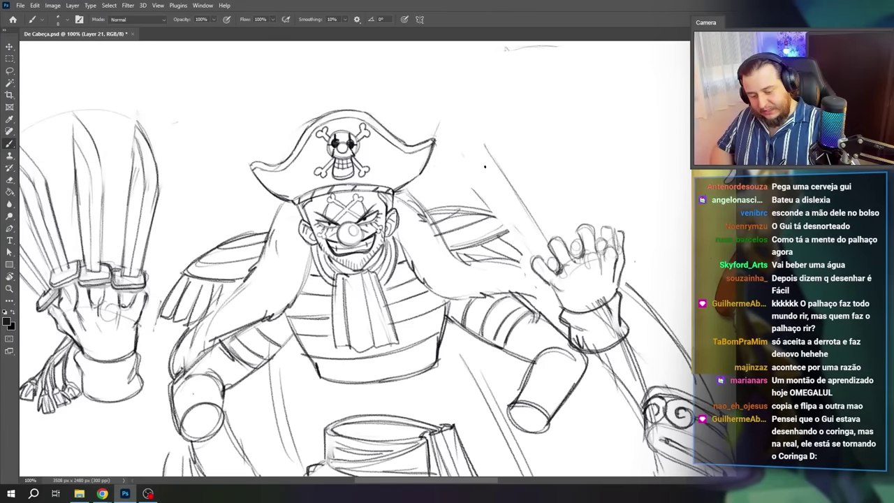
{"action": "key", "text": "e"}
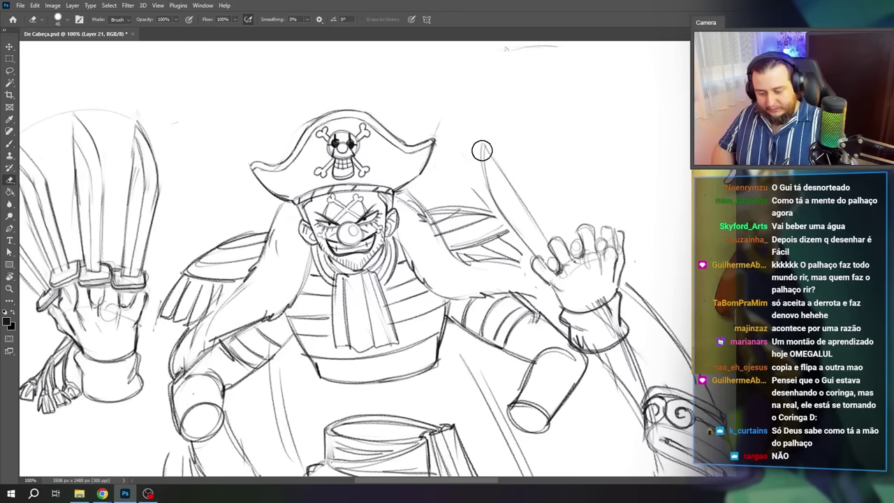
{"action": "key", "text": "b"}
{"action": "mouse_move", "coordinate": [482, 152]}
{"action": "left_mouse_down"}
{"action": "mouse_move", "coordinate": [496, 203]}
{"action": "mouse_move", "coordinate": [521, 201]}
{"action": "left_mouse_up"}
{"action": "key", "text": "e"}
{"action": "key", "text": "b"}
{"action": "left_click_drag", "start_coordinate": [487, 134], "coordinate": [544, 237]}
{"action": "left_click_drag", "start_coordinate": [479, 116], "coordinate": [547, 243]}
Step: Draw the second and third curved blades above the second glove and an arc across the blade tips
{"action": "left_click_drag", "start_coordinate": [547, 123], "coordinate": [577, 231]}
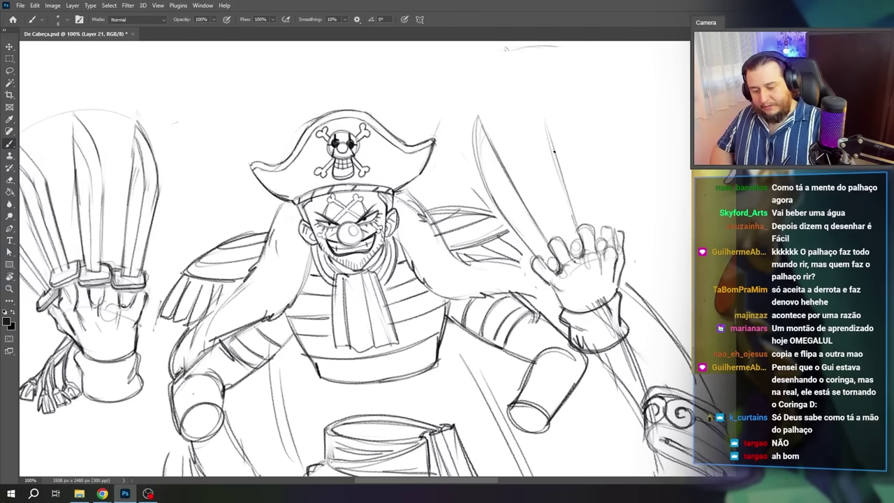
{"action": "mouse_move", "coordinate": [537, 114]}
{"action": "left_mouse_down"}
{"action": "mouse_move", "coordinate": [565, 252]}
{"action": "mouse_move", "coordinate": [538, 194]}
{"action": "left_mouse_up"}
{"action": "mouse_move", "coordinate": [545, 96]}
{"action": "left_mouse_down"}
{"action": "mouse_move", "coordinate": [577, 235]}
{"action": "mouse_move", "coordinate": [621, 111]}
{"action": "left_mouse_up"}
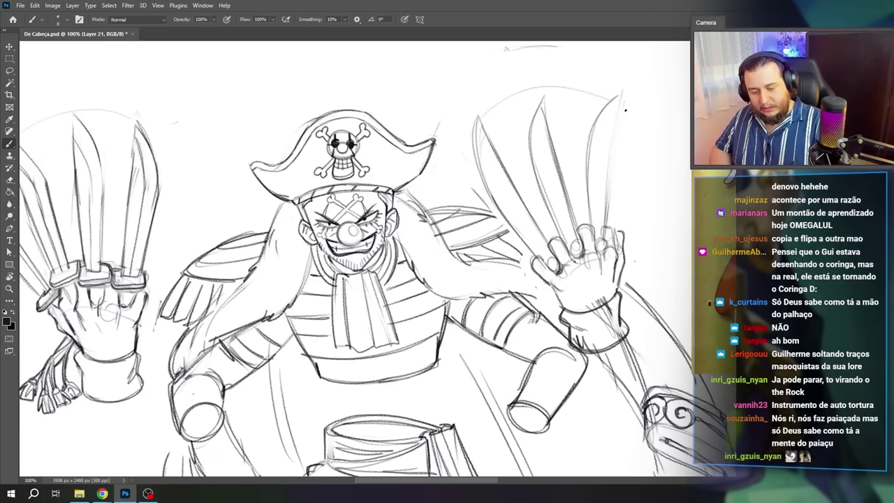
{"action": "left_click_drag", "start_coordinate": [488, 126], "coordinate": [662, 120]}
Step: Clean up the edges and tips of the first two blades and add the fourth, outermost blade
{"action": "key", "text": "e"}
{"action": "left_click_drag", "start_coordinate": [481, 122], "coordinate": [472, 162]}
{"action": "key", "text": "b"}
{"action": "key", "text": "e"}
{"action": "left_click_drag", "start_coordinate": [543, 96], "coordinate": [538, 171]}
{"action": "key", "text": "b"}
Step: Draw the bar-shaped knuckle guards across the second glove's curled fingers at the base of the blades
{"action": "mouse_move", "coordinate": [622, 241]}
{"action": "left_mouse_down"}
{"action": "mouse_move", "coordinate": [673, 128]}
{"action": "mouse_move", "coordinate": [615, 238]}
{"action": "mouse_move", "coordinate": [619, 269]}
{"action": "left_mouse_up"}
{"action": "key", "text": "e"}
{"action": "key", "text": "b"}
{"action": "mouse_move", "coordinate": [554, 270]}
{"action": "left_mouse_down"}
{"action": "mouse_move", "coordinate": [552, 248]}
{"action": "mouse_move", "coordinate": [581, 248]}
{"action": "left_mouse_up"}
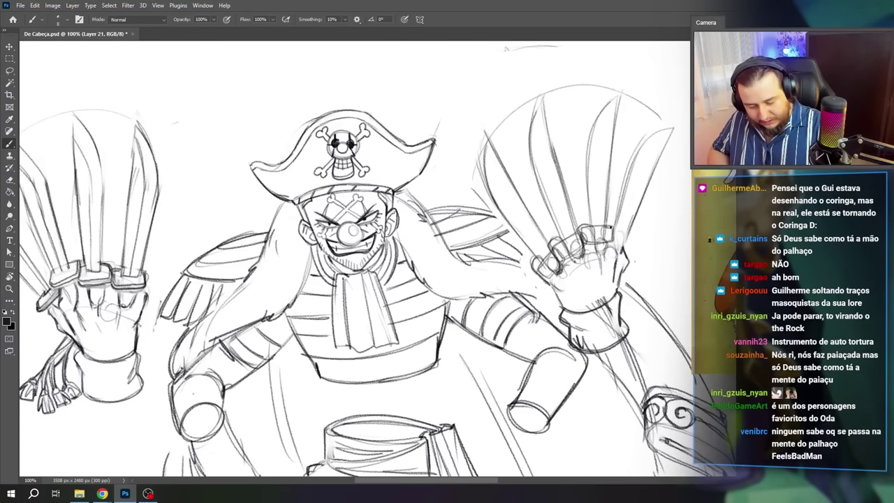
{"action": "left_click_drag", "start_coordinate": [618, 253], "coordinate": [633, 255]}
Step: Refine the second glove's knuckle guards and rework the outer edge of the hand above the cuff
{"action": "key", "text": "z"}
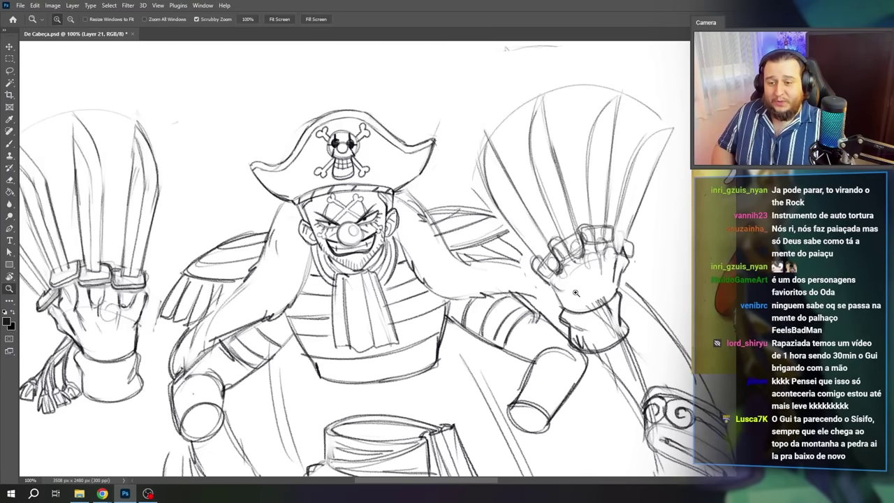
{"action": "mouse_move", "coordinate": [573, 293]}
{"action": "left_mouse_down"}
{"action": "mouse_move", "coordinate": [584, 291]}
{"action": "mouse_move", "coordinate": [545, 306]}
{"action": "left_mouse_up"}
{"action": "key", "text": "b"}
{"action": "key", "text": "space"}
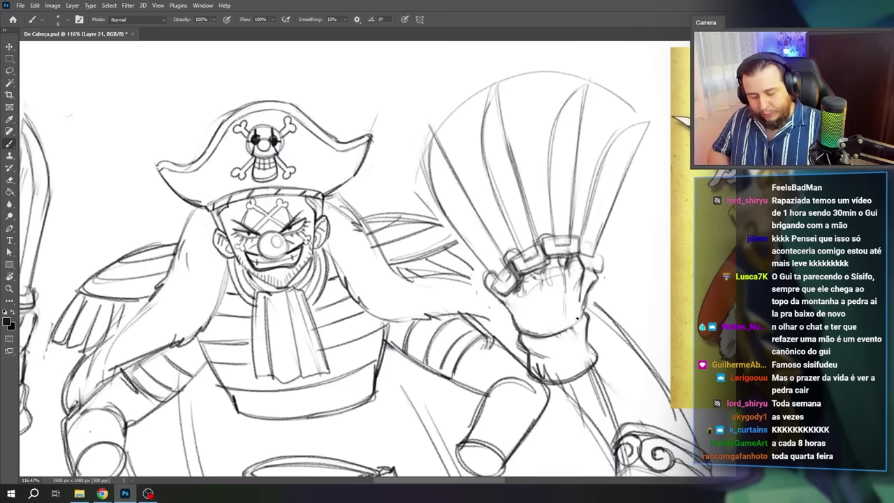
{"action": "key", "text": "e"}
{"action": "left_click_drag", "start_coordinate": [582, 302], "coordinate": [583, 313]}
{"action": "key", "text": "b"}
{"action": "left_click_drag", "start_coordinate": [583, 279], "coordinate": [582, 311]}
{"action": "key", "text": "e"}
{"action": "left_click_drag", "start_coordinate": [579, 291], "coordinate": [581, 312]}
{"action": "key", "text": "b"}
{"action": "key", "text": "ctrl+z"}
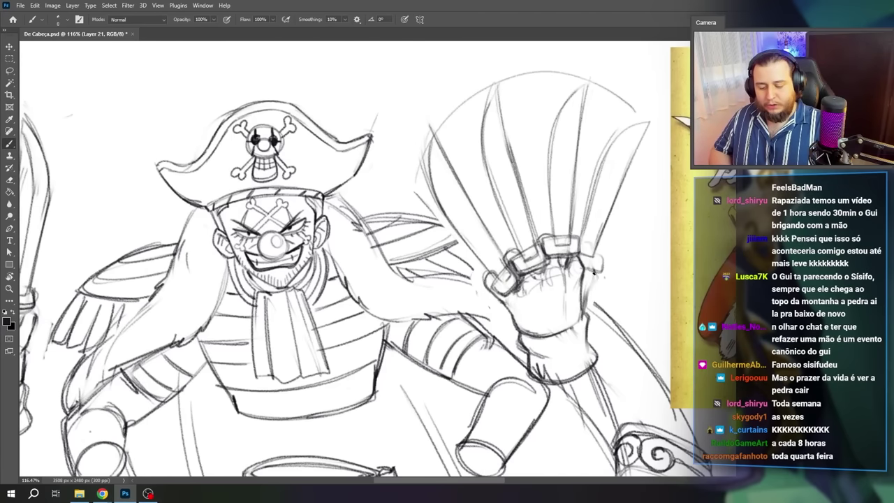
Step: Try to move the first glove, with its blades and tassels, closer to the shoulder
{"action": "key", "text": "e"}
{"action": "key", "text": "ctrl+space"}
{"action": "left_click_drag", "start_coordinate": [591, 375], "coordinate": [566, 385]}
{"action": "scroll", "coordinate": [566, 385], "scroll_direction": "up", "scroll_amount": 3}
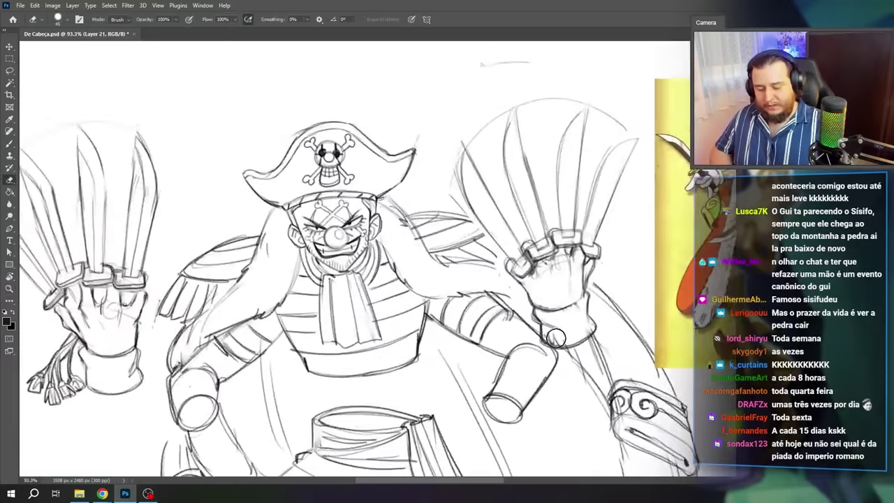
{"action": "mouse_move", "coordinate": [371, 328]}
{"action": "left_mouse_down"}
{"action": "mouse_move", "coordinate": [379, 242]}
{"action": "mouse_move", "coordinate": [233, 290]}
{"action": "mouse_move", "coordinate": [370, 349]}
{"action": "mouse_move", "coordinate": [375, 314]}
{"action": "mouse_move", "coordinate": [381, 320]}
{"action": "left_mouse_up"}
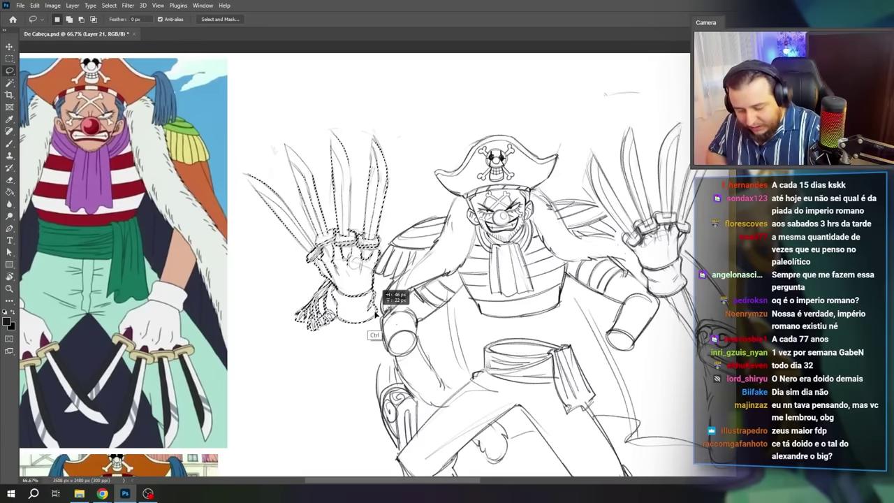
{"action": "key", "text": "ctrl+d"}
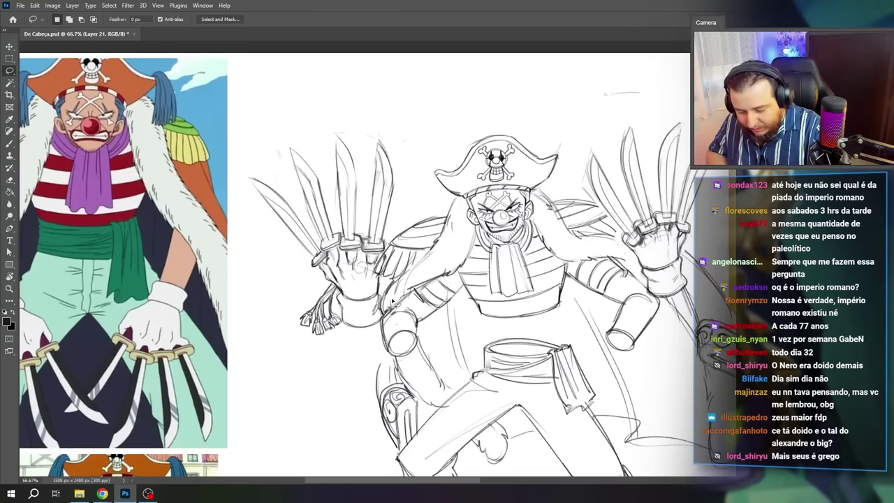
{"action": "key", "text": "e"}
{"action": "key", "text": "ctrl+z"}
{"action": "key", "text": "ctrl+z"}
{"action": "key", "text": "ctrl+z"}
{"action": "key", "text": "ctrl+z"}
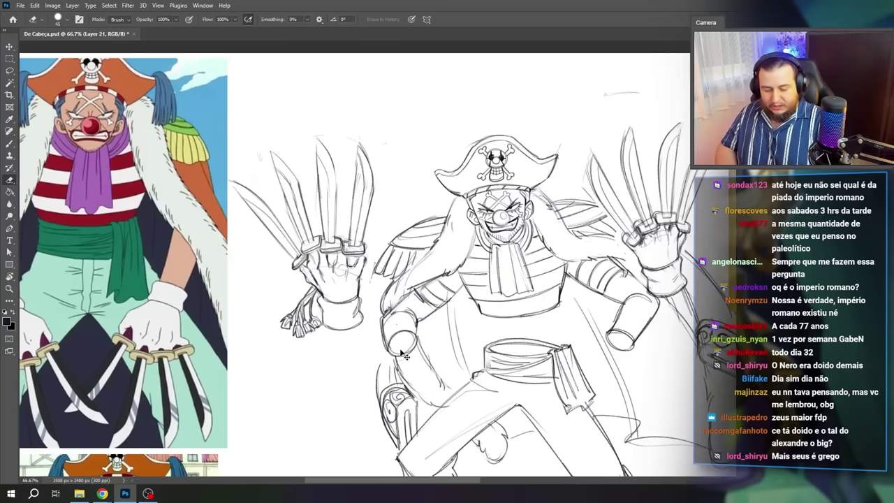
Step: Move the first glove with its blades and tassels inward so its cuff meets the severed forearm
{"action": "key", "text": "v"}
{"action": "left_click_drag", "start_coordinate": [364, 320], "coordinate": [393, 322]}
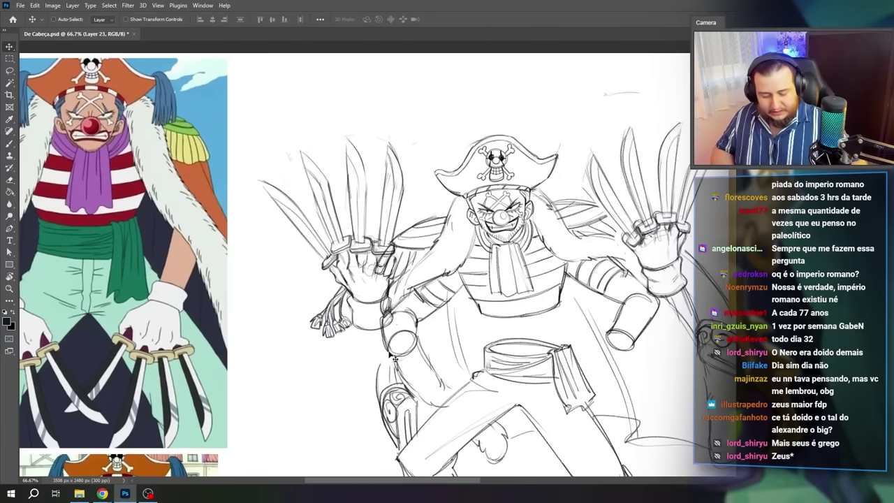
{"action": "left_click", "coordinate": [389, 354], "text": "ctrl"}
{"action": "left_click_drag", "start_coordinate": [389, 354], "coordinate": [293, 271]}
Step: Select the waist sash with its hanging end, rotate it about -8° and raise it toward the torso
{"action": "key", "text": "l"}
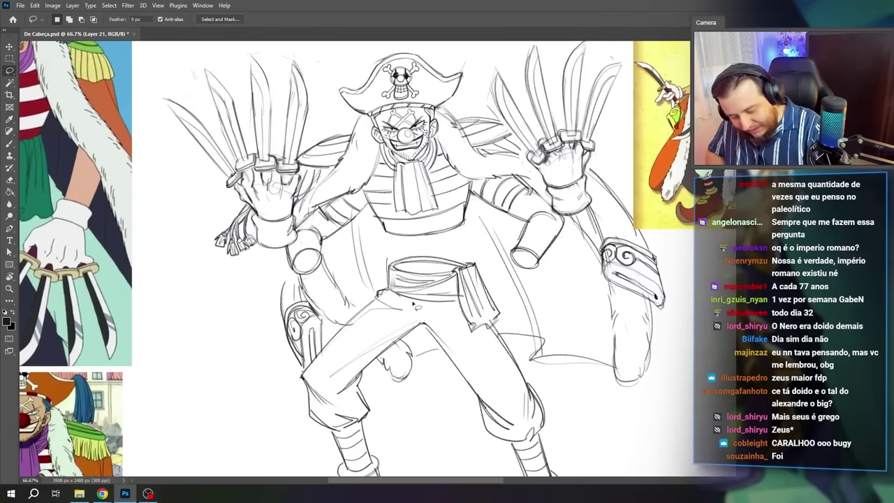
{"action": "left_click_drag", "start_coordinate": [389, 260], "coordinate": [459, 320]}
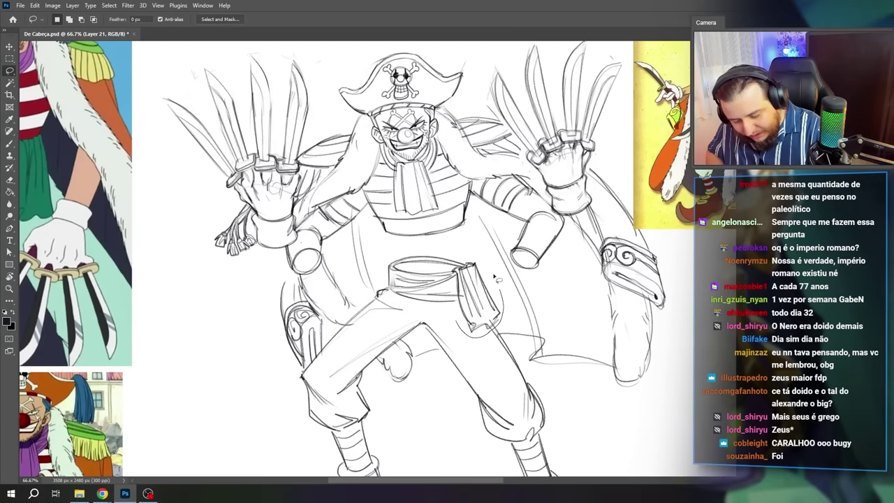
{"action": "left_click_drag", "start_coordinate": [457, 329], "coordinate": [451, 323]}
{"action": "mouse_move", "coordinate": [480, 292]}
{"action": "left_mouse_down"}
{"action": "mouse_move", "coordinate": [475, 277]}
{"action": "mouse_move", "coordinate": [489, 285]}
{"action": "left_mouse_up"}
{"action": "key", "text": "ctrl+t"}
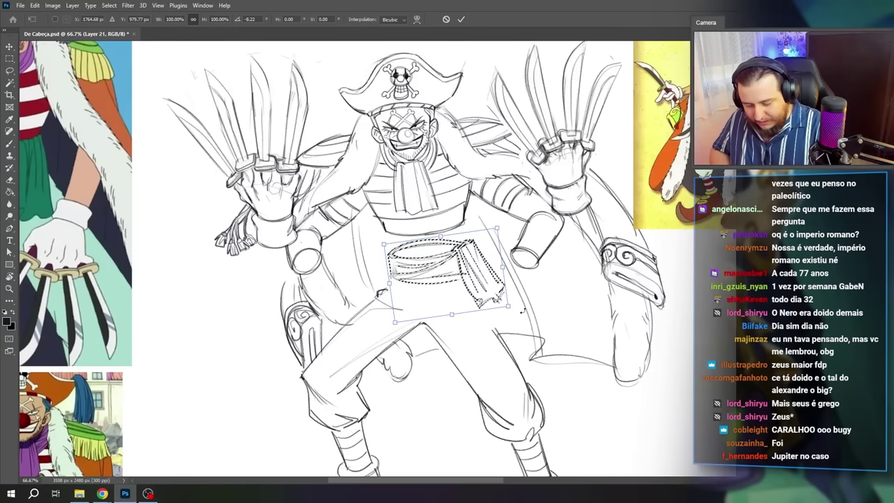
{"action": "left_click_drag", "start_coordinate": [522, 323], "coordinate": [526, 313]}
{"action": "key", "text": "Return"}
{"action": "key", "text": "ctrl+d"}
Step: Draw the trousers' waist, fly and crotch folds beneath the raised sash
{"action": "key", "text": "b"}
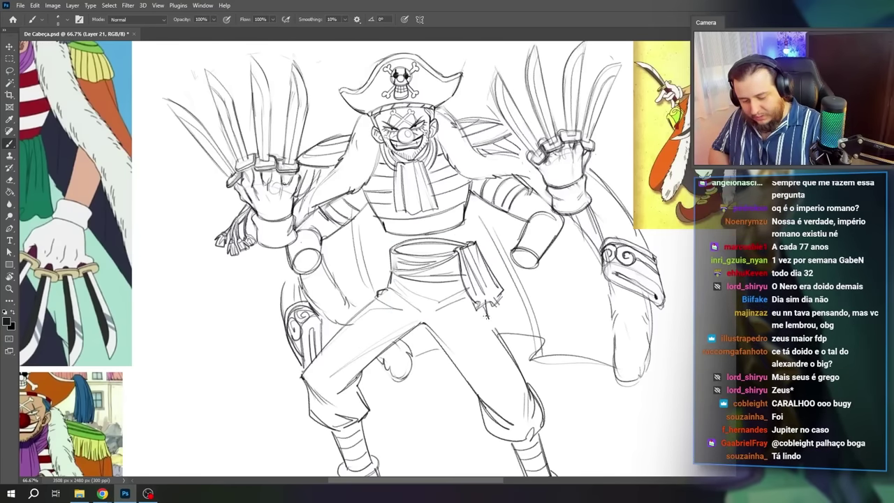
{"action": "key", "text": "ctrl+minus"}
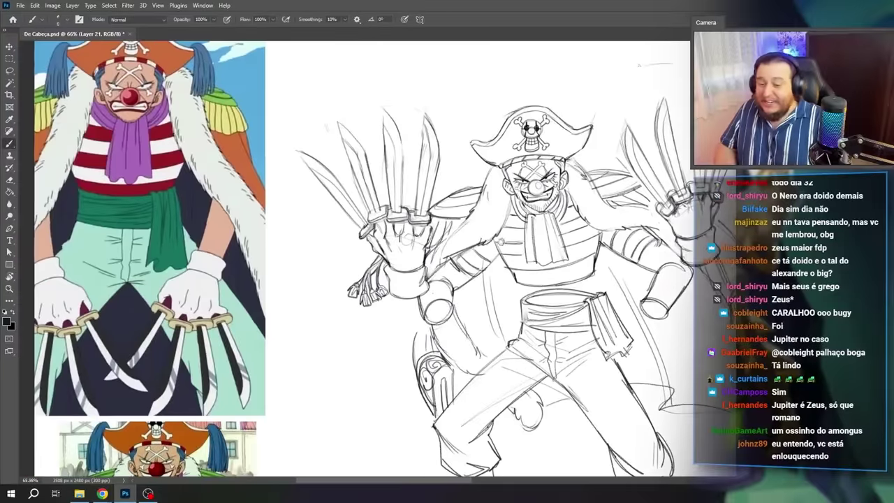
Step: Draw the tied hair tufts hanging on both sides of the hat, erasing the lines they overlap
{"action": "mouse_move", "coordinate": [488, 234]}
{"action": "left_mouse_down"}
{"action": "mouse_move", "coordinate": [495, 234]}
{"action": "mouse_move", "coordinate": [500, 262]}
{"action": "left_mouse_up"}
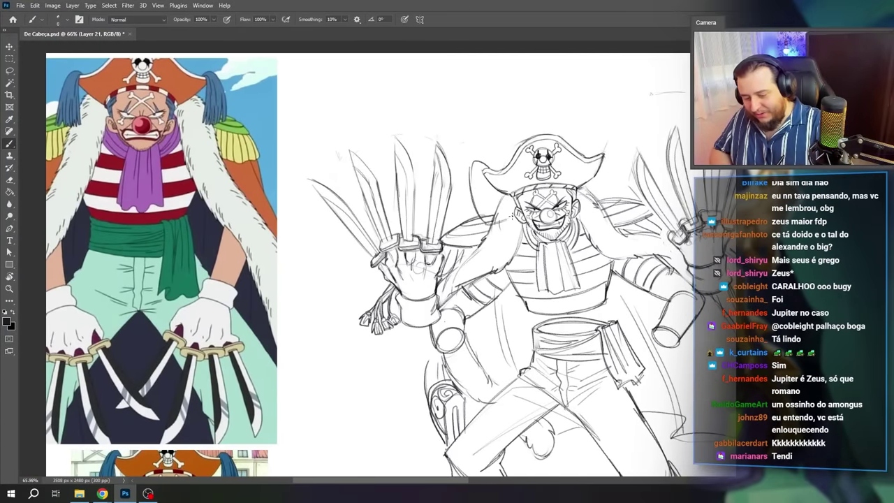
{"action": "key", "text": "e"}
{"action": "key", "text": "b"}
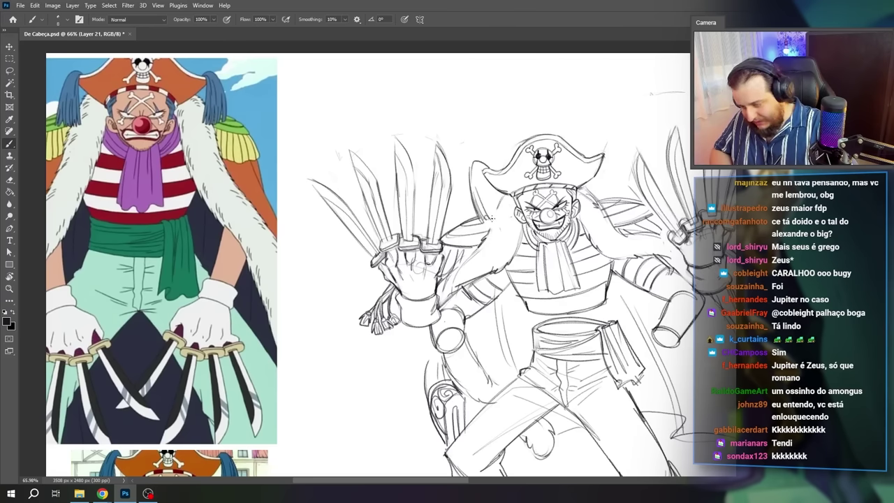
{"action": "key", "text": "e"}
{"action": "key", "text": "b"}
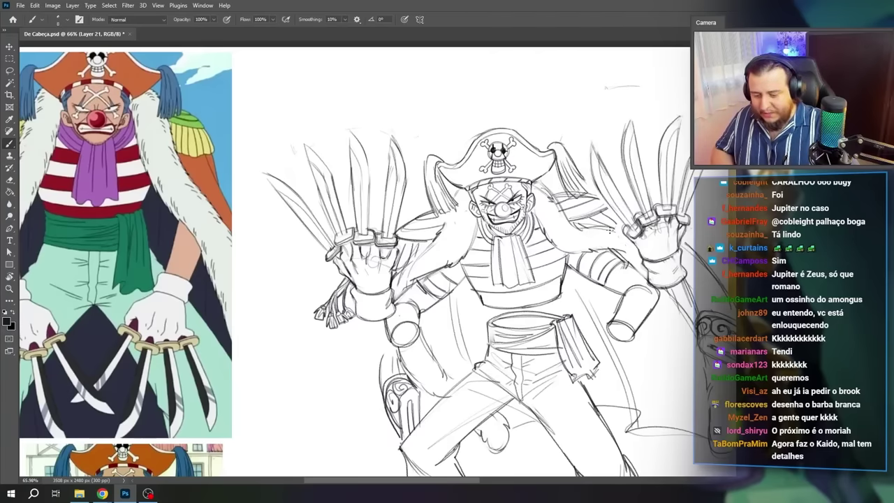
{"action": "key", "text": "ctrl+minus"}
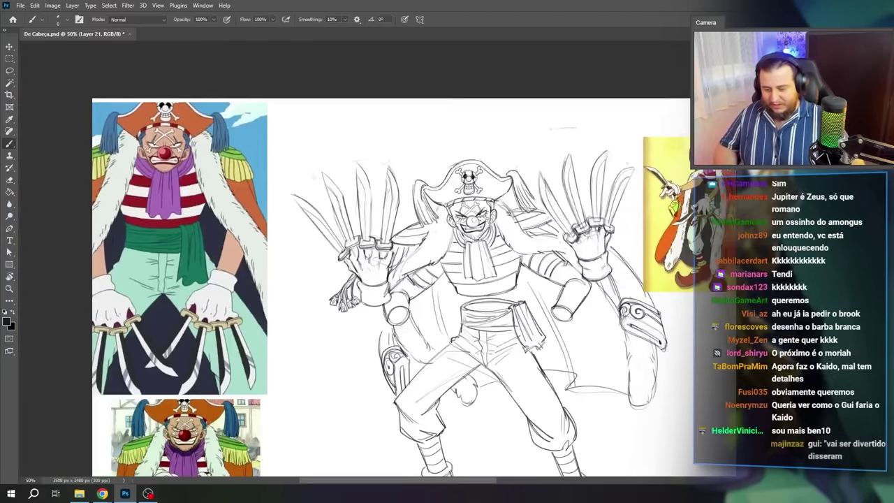
Step: Redraw the blades of the first glove with cleaner edges and pointed tips, erasing the rough lines around them
{"action": "key", "text": "e"}
{"action": "key", "text": "b"}
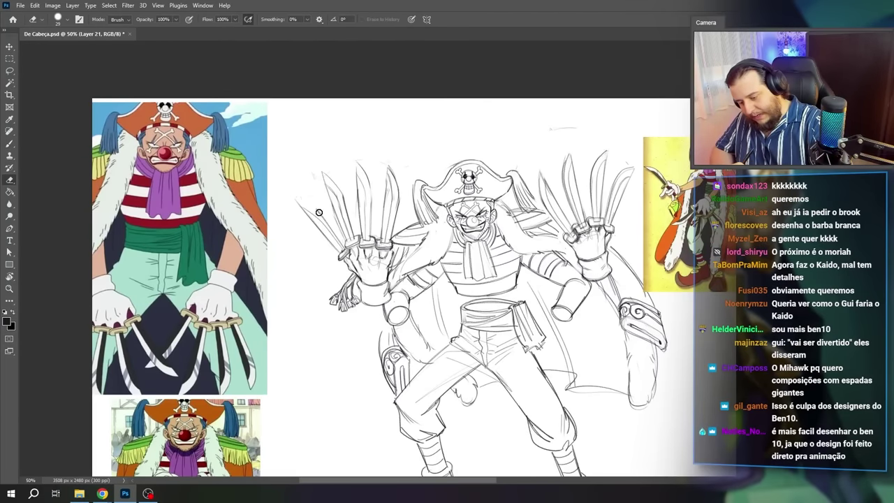
{"action": "key", "text": "b"}
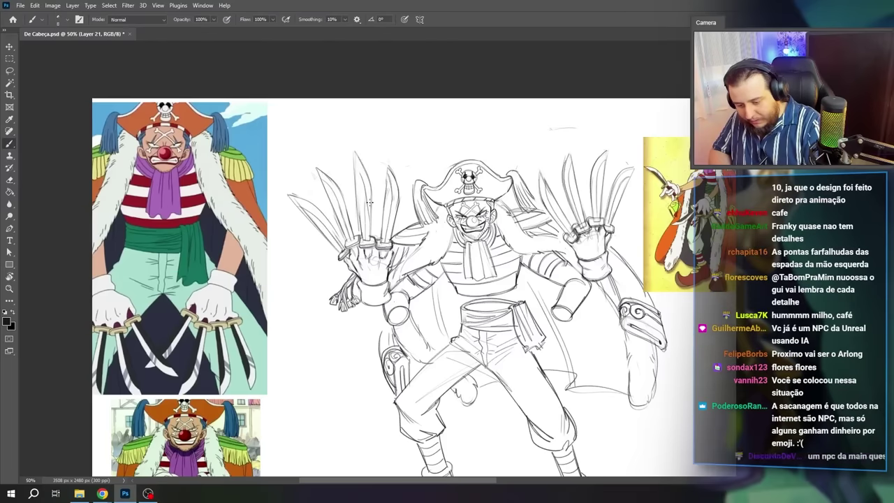
{"action": "key", "text": "e"}
{"action": "mouse_move", "coordinate": [396, 209]}
{"action": "left_mouse_down"}
{"action": "mouse_move", "coordinate": [388, 175]}
{"action": "mouse_move", "coordinate": [396, 199]}
{"action": "left_mouse_up"}
{"action": "key", "text": "b"}
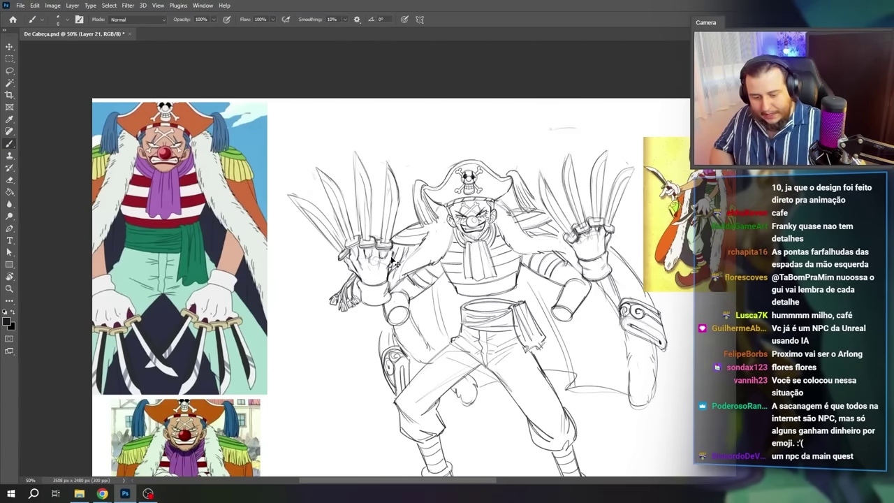
Step: Extend the coat's hanging front edges lower behind the legs and draw the curved hem joining them
{"action": "key", "text": "ctrl+minus"}
{"action": "key", "text": "ctrl+minus"}
{"action": "key", "text": "ctrl+plus"}
{"action": "key", "text": "ctrl+plus"}
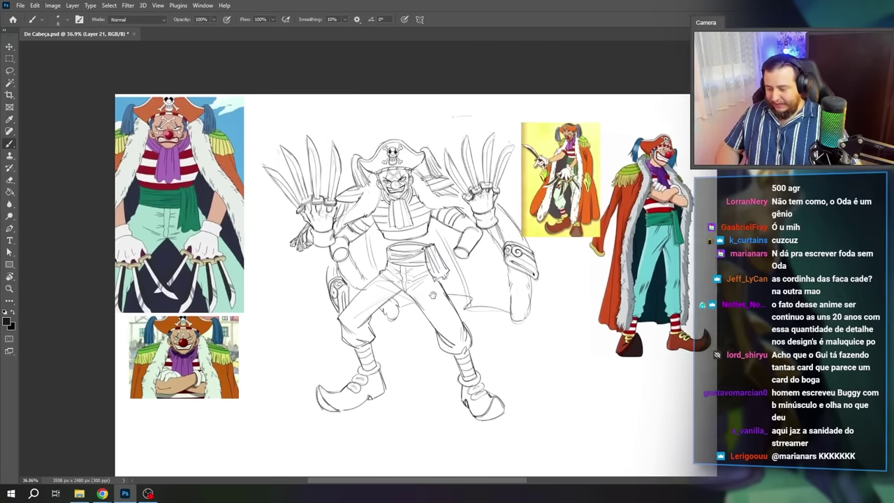
{"action": "scroll", "coordinate": [432, 294], "scroll_direction": "left", "scroll_amount": 1}
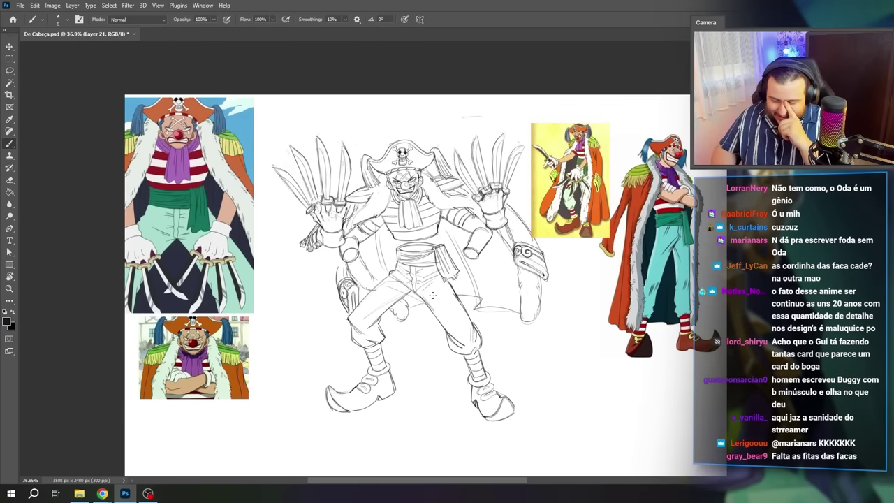
{"action": "scroll", "coordinate": [419, 300], "scroll_direction": "up", "scroll_amount": 1}
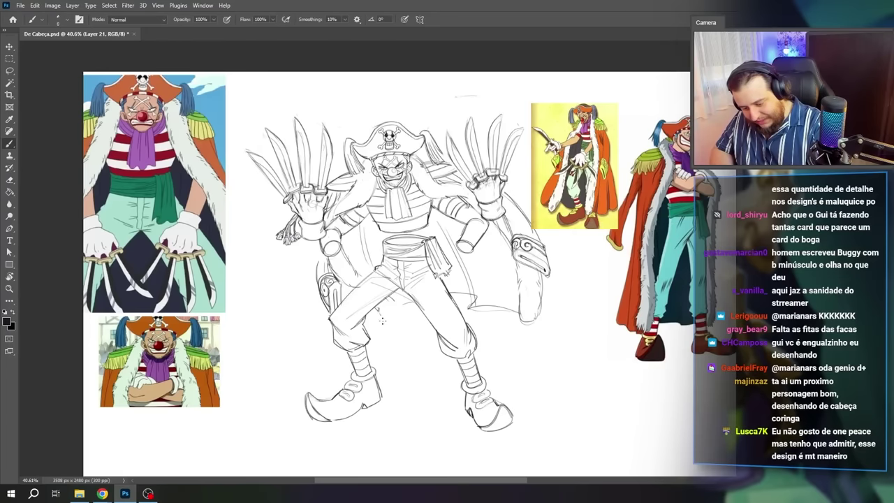
{"action": "left_click_drag", "start_coordinate": [386, 354], "coordinate": [404, 363]}
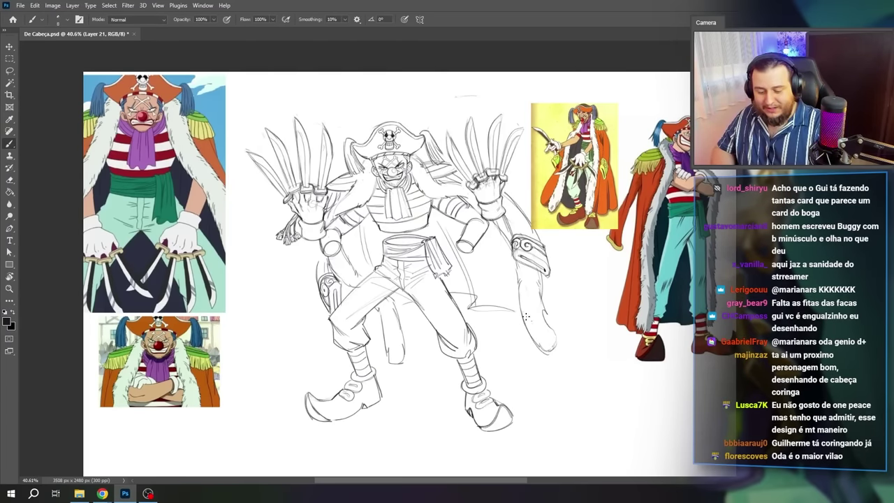
{"action": "scroll", "coordinate": [553, 343], "scroll_direction": "up", "scroll_amount": 1}
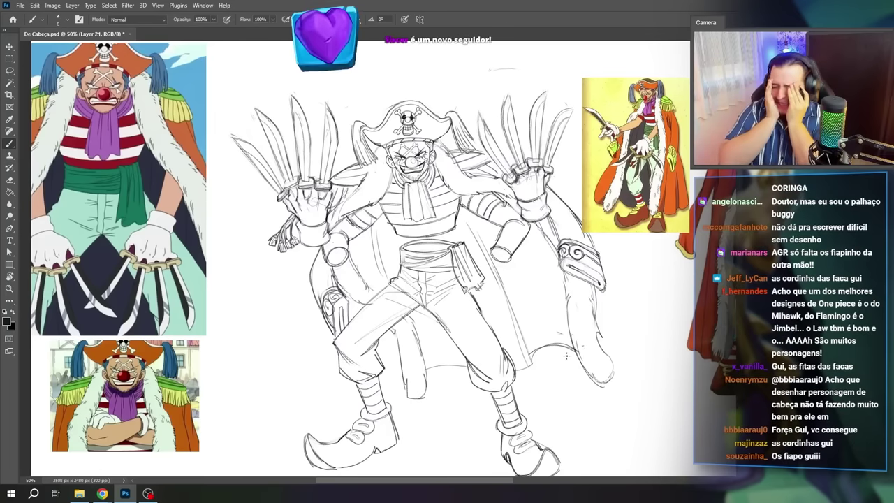
{"action": "left_click_drag", "start_coordinate": [310, 333], "coordinate": [430, 309]}
{"action": "left_click_drag", "start_coordinate": [585, 351], "coordinate": [378, 356]}
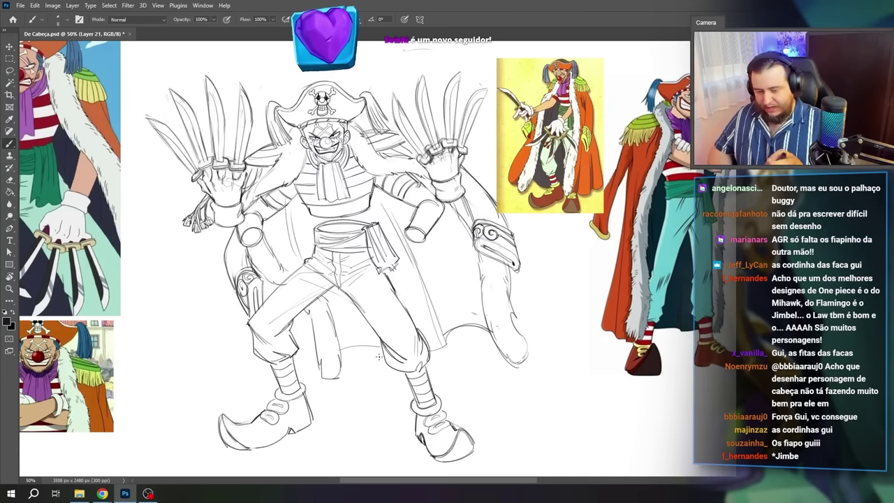
Step: Draw the cords and tassels hanging beside the second glove's cuff and erase the rough lines near the shoulder fur
{"action": "key", "text": "ctrl+space"}
{"action": "left_click_drag", "start_coordinate": [564, 179], "coordinate": [562, 296]}
{"action": "scroll", "coordinate": [487, 339], "scroll_direction": "up", "scroll_amount": 1}
{"action": "scroll", "coordinate": [487, 339], "scroll_direction": "up", "scroll_amount": 1}
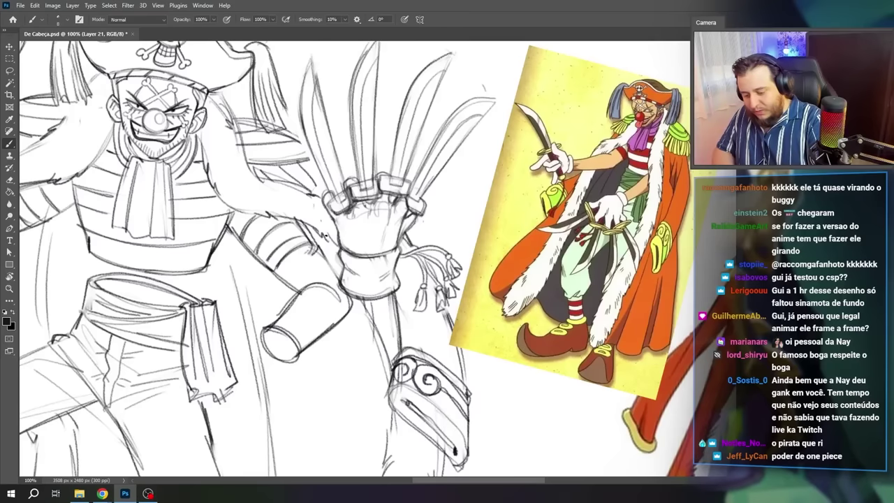
{"action": "key", "text": "e"}
{"action": "left_click_drag", "start_coordinate": [287, 189], "coordinate": [310, 197]}
{"action": "key", "text": "b"}
Step: Straighten the canvas view and erase the stray stroke floating above the hat
{"action": "key", "text": "ctrl+minus"}
{"action": "key", "text": "ctrl+minus"}
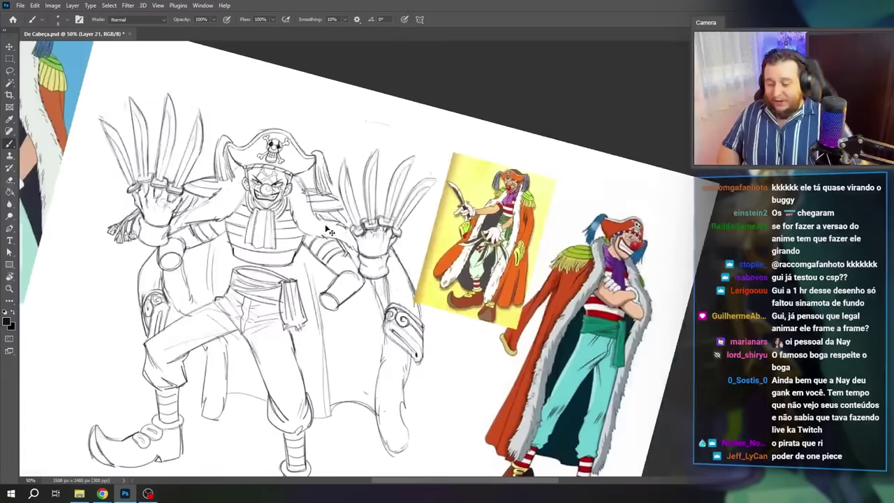
{"action": "key", "text": "r"}
{"action": "key", "text": "Escape"}
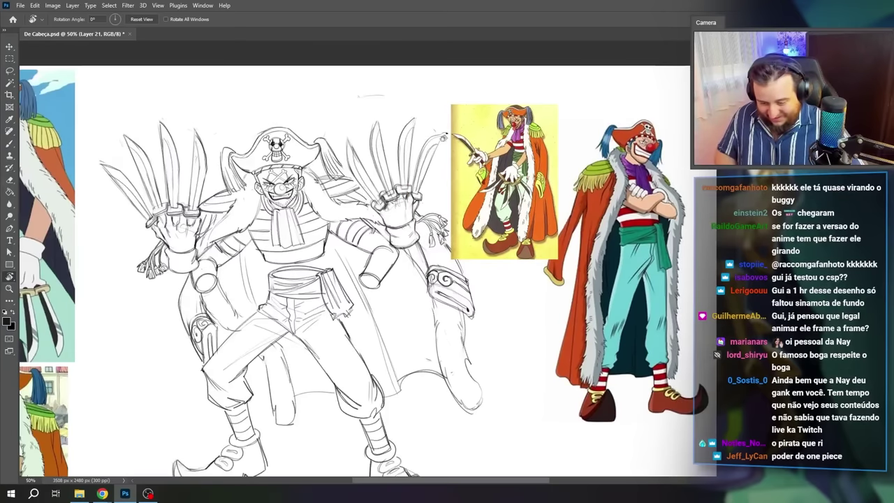
{"action": "key", "text": "e"}
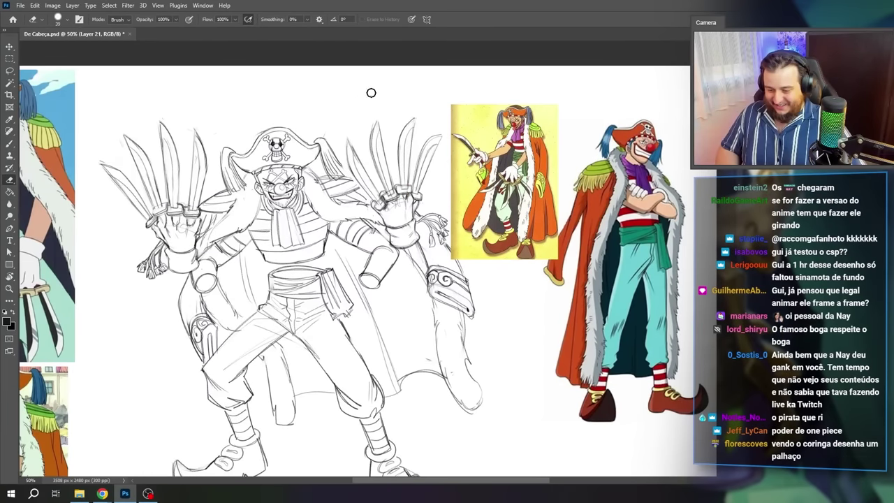
{"action": "left_click_drag", "start_coordinate": [323, 132], "coordinate": [503, 133]}
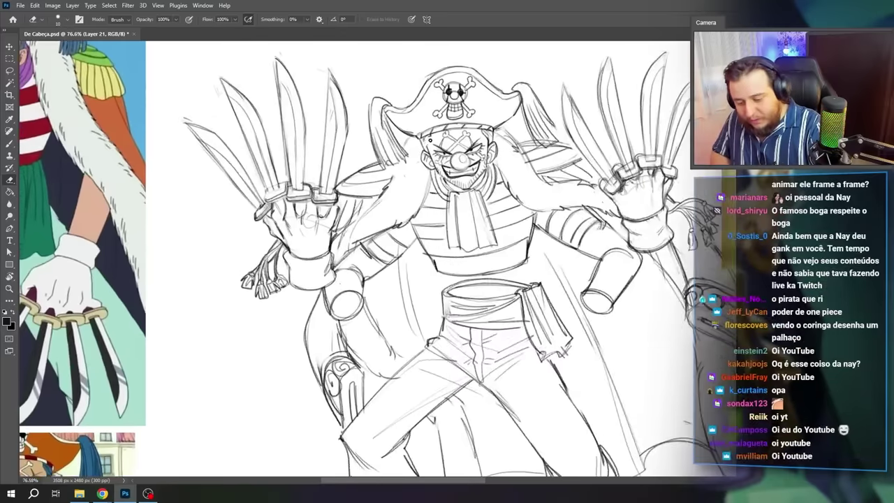
Step: Duplicate the sketch layer, clear the old face inside the head outline and add a new layer
{"action": "key", "text": "z"}
{"action": "left_click_drag", "start_coordinate": [430, 140], "coordinate": [434, 139]}
{"action": "key", "text": "b"}
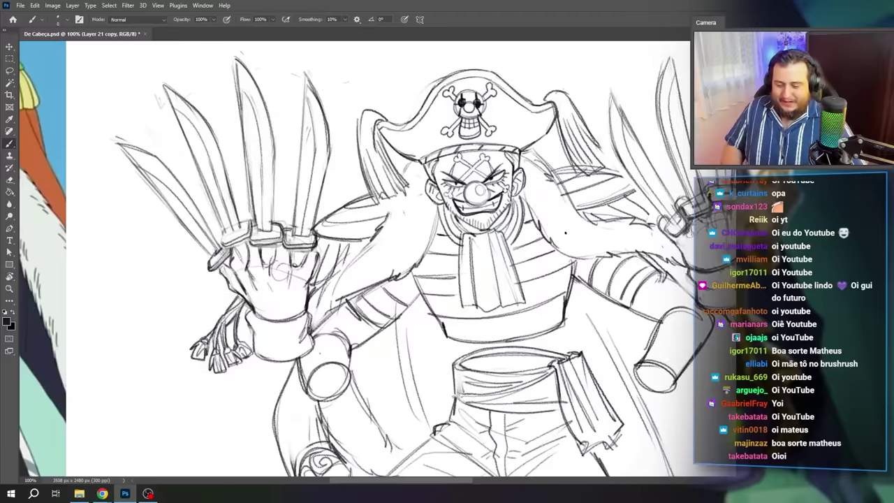
{"action": "key", "text": "e"}
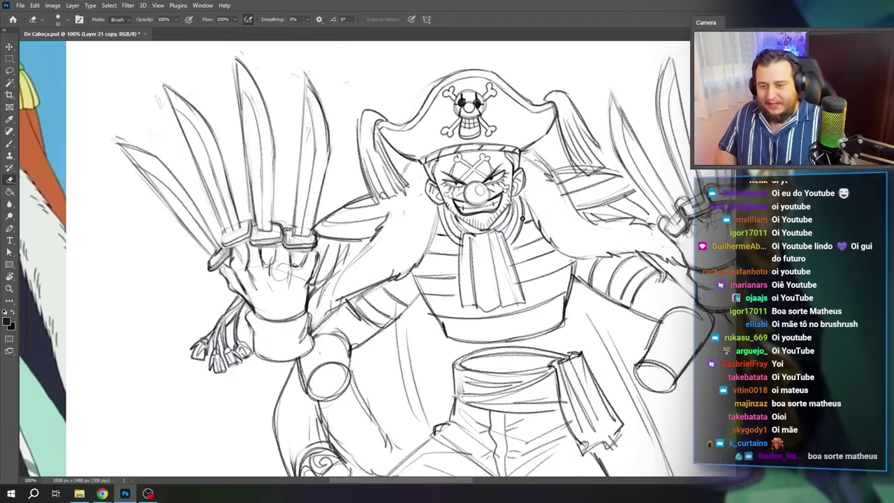
{"action": "key", "text": "l"}
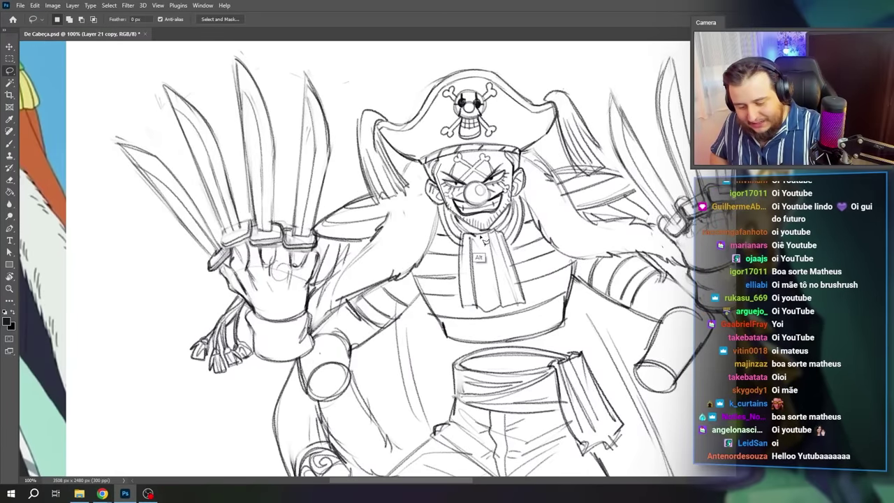
{"action": "key", "text": "ctrl+shift+alt+n"}
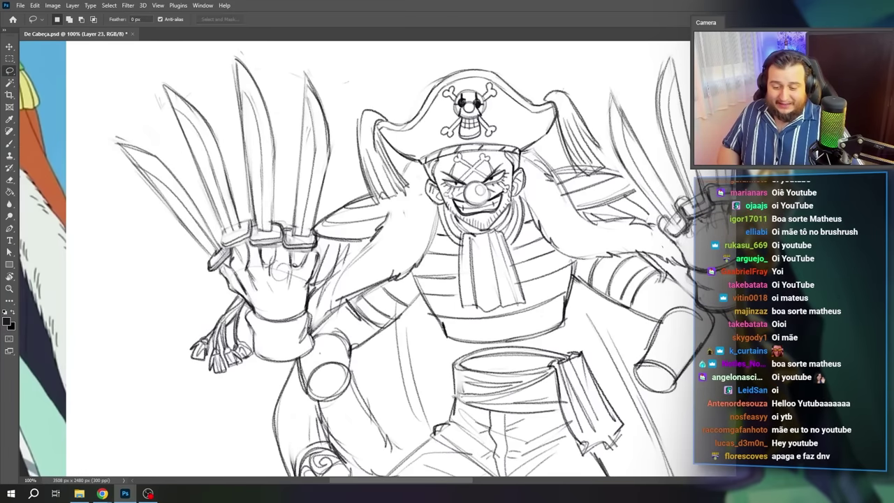
{"action": "key", "text": "ctrl+comma"}
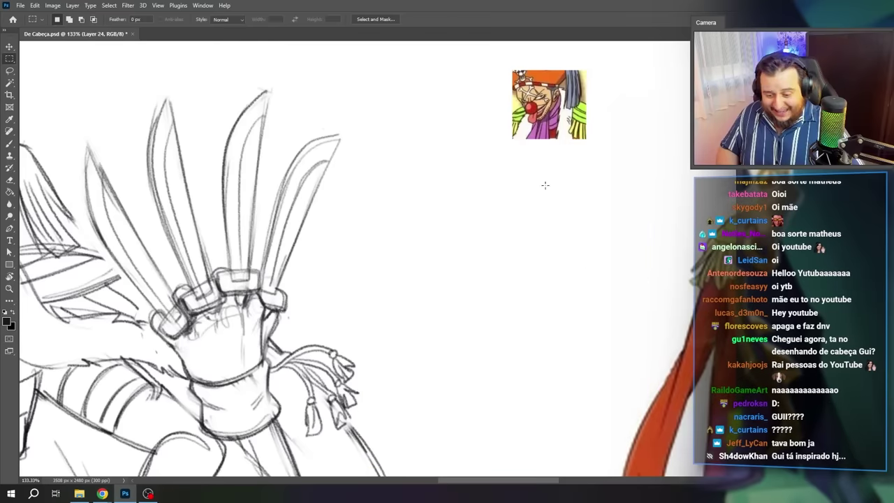
Step: Place the crossed-arms reference and the enlarged crop of the tongue-out face beside the character's head
{"action": "key", "text": "v"}
{"action": "left_click_drag", "start_coordinate": [370, 197], "coordinate": [482, 185]}
{"action": "left_click_drag", "start_coordinate": [630, 140], "coordinate": [196, 224]}
{"action": "key", "text": "Return"}
{"action": "key", "text": "ctrl+space"}
{"action": "left_click_drag", "start_coordinate": [183, 160], "coordinate": [227, 161]}
{"action": "mouse_move", "coordinate": [132, 310]}
{"action": "left_mouse_down"}
{"action": "mouse_move", "coordinate": [234, 338]}
{"action": "mouse_move", "coordinate": [388, 343]}
{"action": "left_mouse_up"}
{"action": "mouse_move", "coordinate": [200, 195]}
{"action": "left_mouse_down"}
{"action": "mouse_move", "coordinate": [289, 208]}
{"action": "mouse_move", "coordinate": [408, 182]}
{"action": "left_mouse_up"}
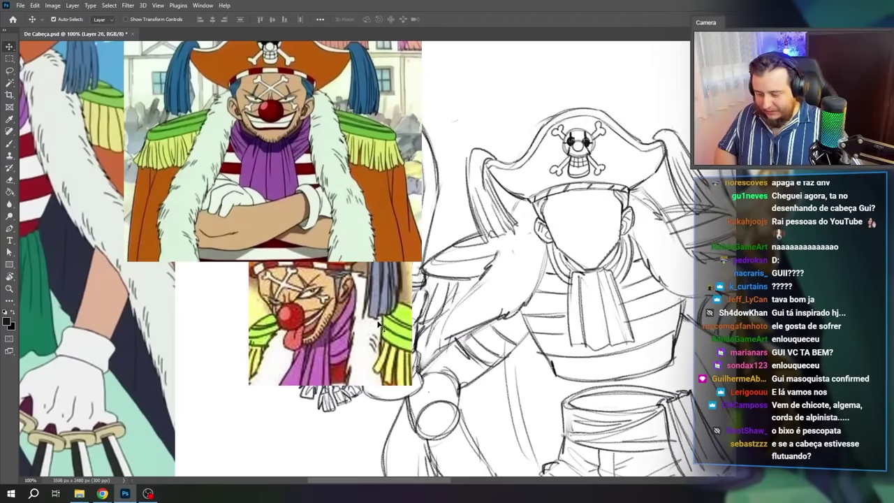
{"action": "left_click_drag", "start_coordinate": [370, 328], "coordinate": [381, 346]}
Step: Sketch purple construction lines for a tilted face on a new layer: centre axis with arrow, brow curve and nose circle
{"action": "left_click", "coordinate": [622, 205], "text": "ctrl"}
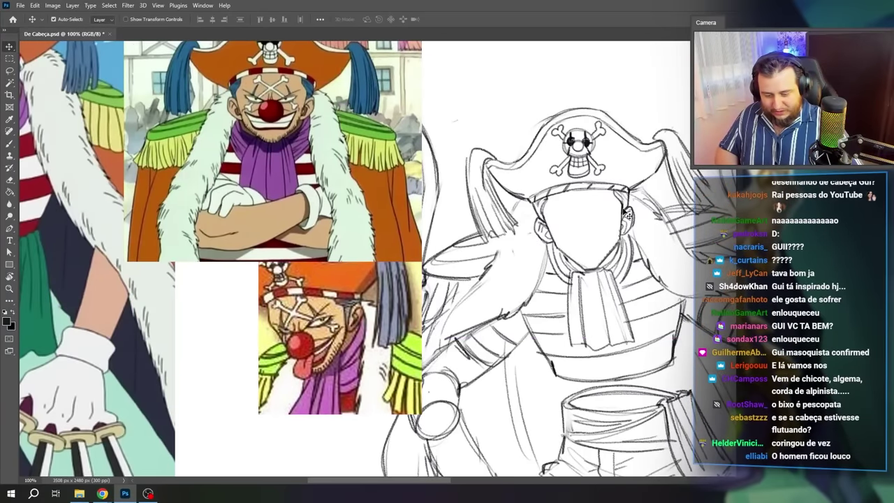
{"action": "left_click_drag", "start_coordinate": [618, 207], "coordinate": [600, 207]}
{"action": "key", "text": "e"}
{"action": "key", "text": "l"}
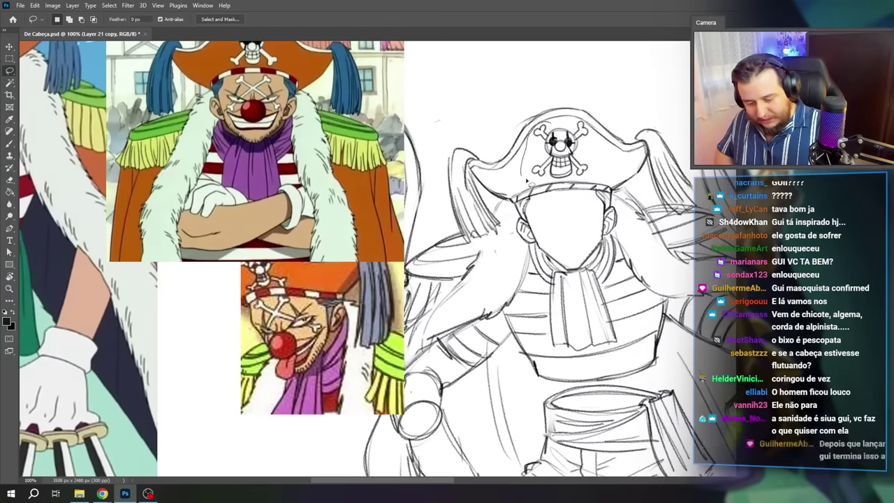
{"action": "key", "text": "b"}
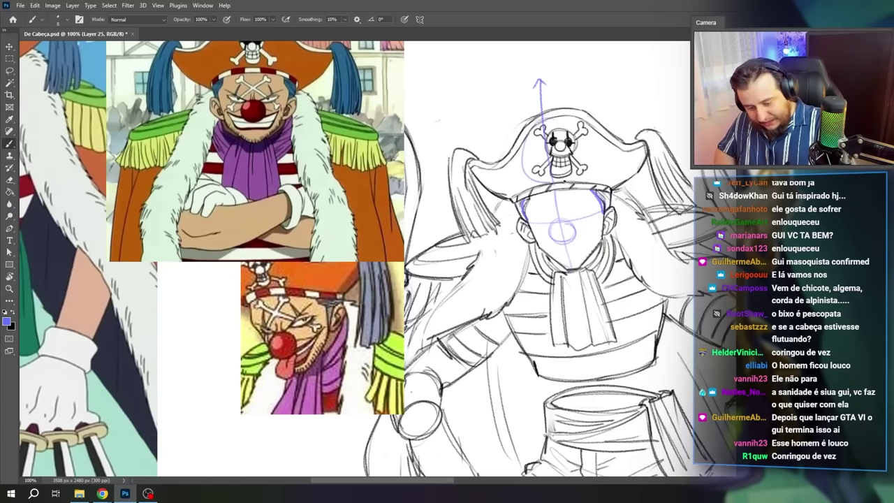
Step: Select the hat's raised crown on the sketch layer and skew it about 12° to follow the tilted face axis
{"action": "key", "text": "v"}
{"action": "left_click", "coordinate": [622, 193], "text": "ctrl"}
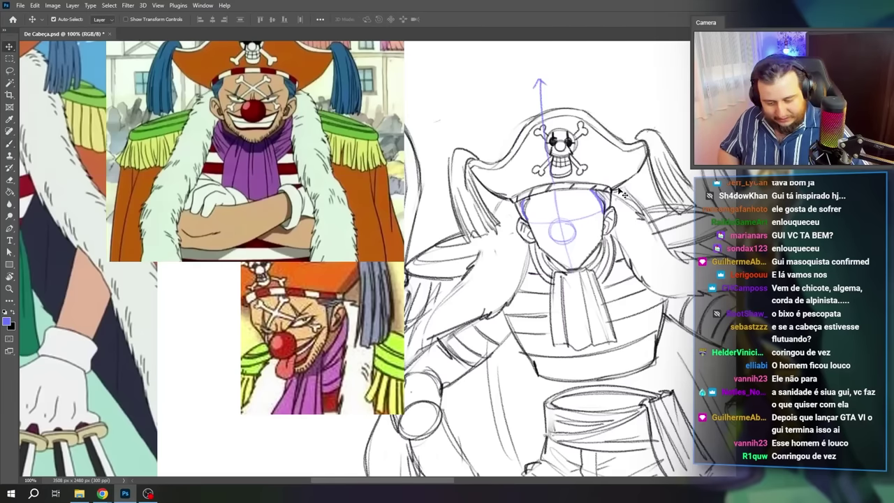
{"action": "key", "text": "l"}
{"action": "key", "text": "ctrl+t"}
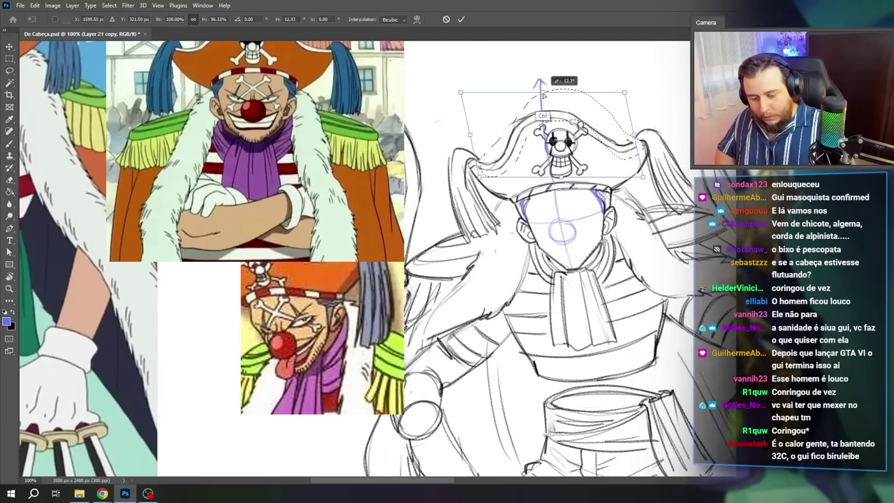
{"action": "left_click_drag", "start_coordinate": [545, 90], "coordinate": [538, 94]}
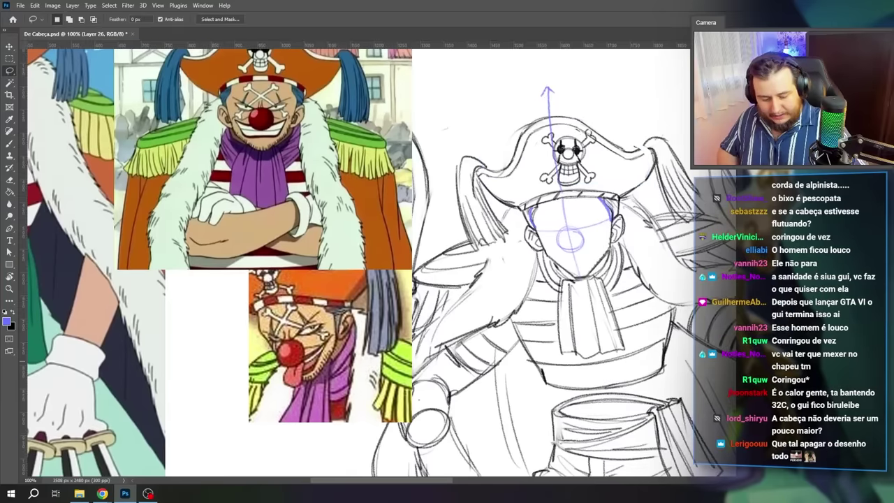
Step: Select the skull emblem on the hat, rotate it about -10° and align it with the tilted axis
{"action": "left_click_drag", "start_coordinate": [562, 188], "coordinate": [614, 184]}
{"action": "key", "text": "ctrl+t"}
{"action": "mouse_move", "coordinate": [582, 168]}
{"action": "left_mouse_down"}
{"action": "mouse_move", "coordinate": [573, 170]}
{"action": "mouse_move", "coordinate": [623, 156]}
{"action": "left_mouse_up"}
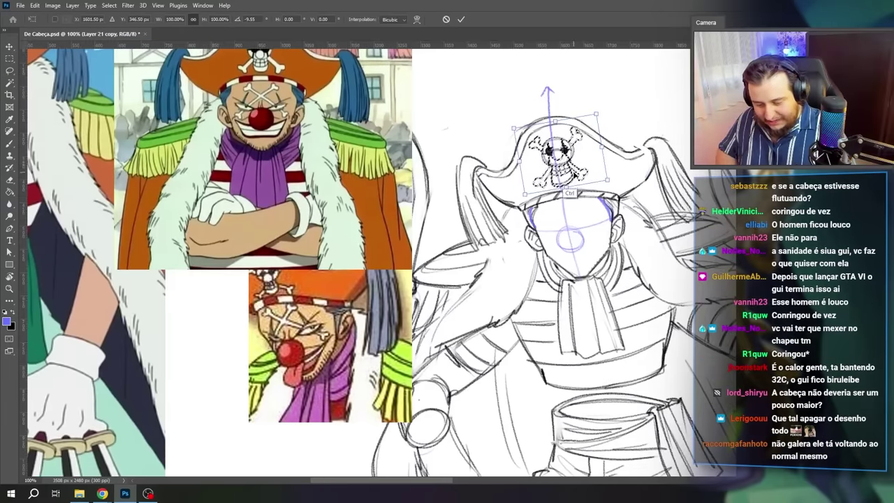
{"action": "key", "text": "Return"}
{"action": "key", "text": "ctrl+d"}
{"action": "key", "text": "ctrl+minus"}
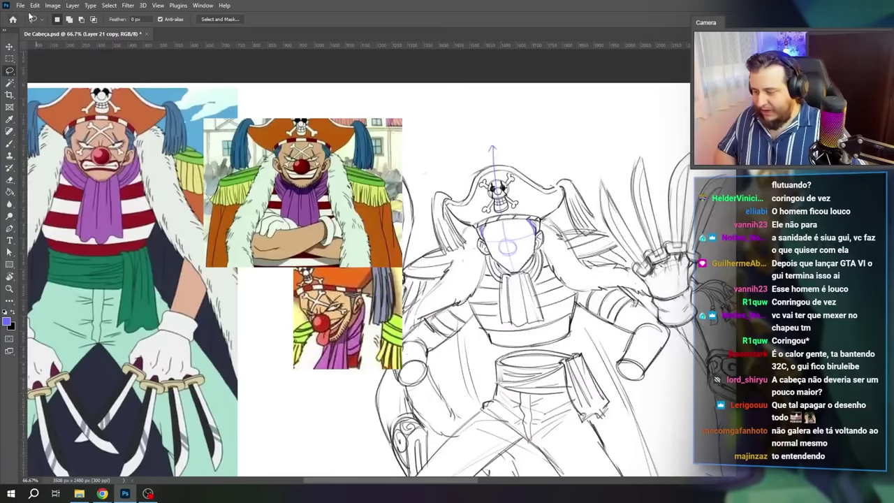
Step: Flip the whole canvas horizontally to check the drawing mirrored
{"action": "left_click", "coordinate": [53, 5]}
{"action": "left_click", "coordinate": [111, 82]}
{"action": "left_click", "coordinate": [54, 6]}
{"action": "mouse_move", "coordinate": [115, 94]}
{"action": "left_click", "coordinate": [169, 133]}
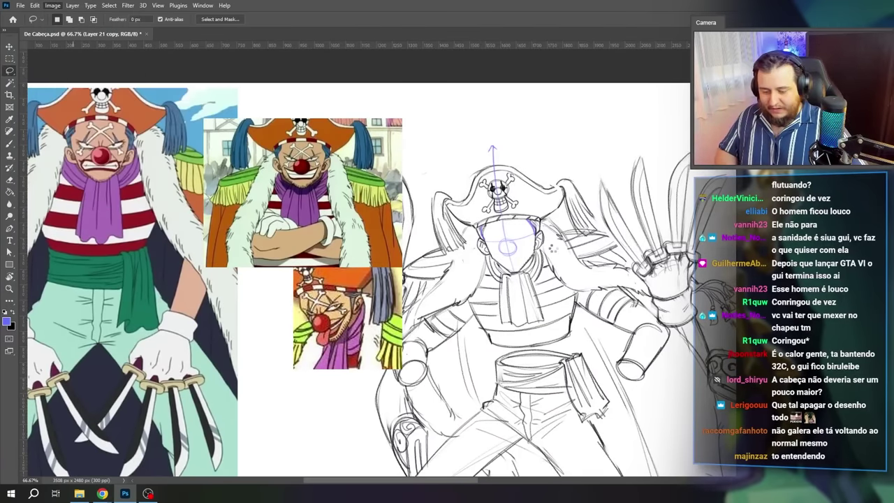
Step: Redraw the first ear in black on the sketch layer and erase the opposite ear
{"action": "key", "text": "z"}
{"action": "left_click", "coordinate": [606, 256]}
{"action": "left_click", "coordinate": [607, 256]}
{"action": "key", "text": "space"}
{"action": "left_click_drag", "start_coordinate": [599, 266], "coordinate": [642, 297]}
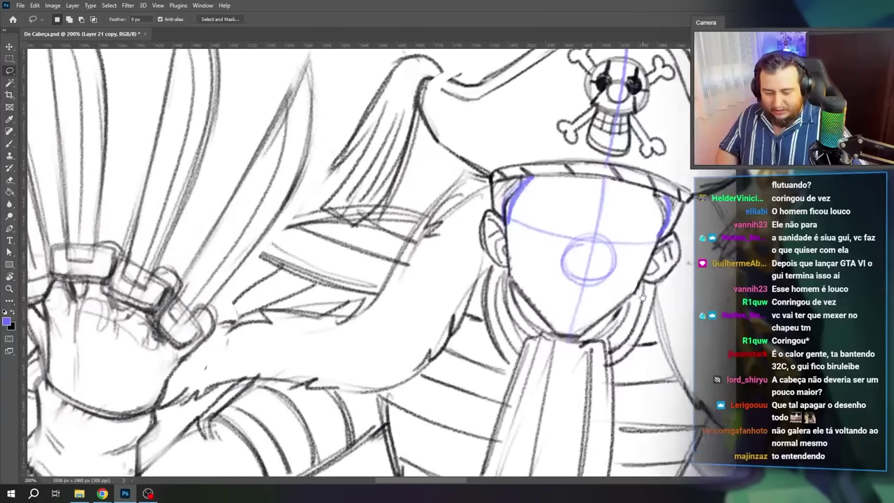
{"action": "key", "text": "v"}
{"action": "key", "text": "b"}
{"action": "key", "text": "d"}
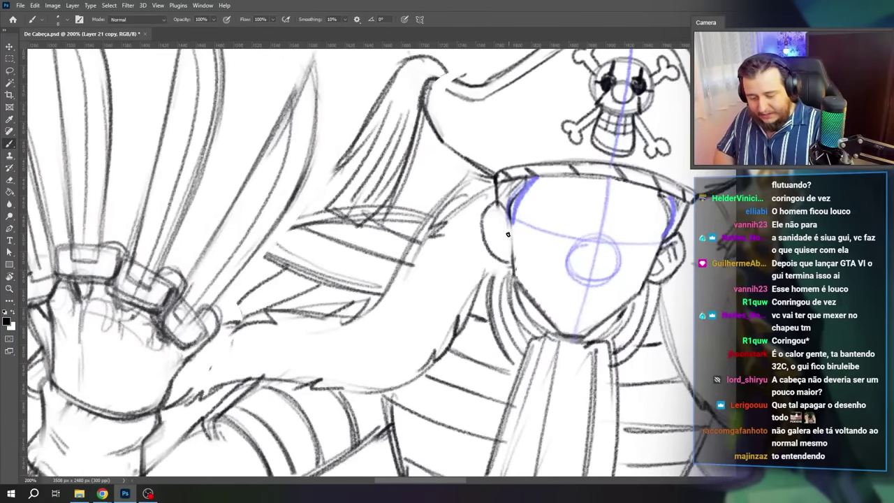
{"action": "key", "text": "e"}
{"action": "mouse_move", "coordinate": [673, 245]}
{"action": "left_mouse_down"}
{"action": "mouse_move", "coordinate": [663, 259]}
{"action": "mouse_move", "coordinate": [669, 250]}
{"action": "left_mouse_up"}
Step: Redraw both sides of the jawline down to the pointed chin, with the far ear's edge
{"action": "key", "text": "b"}
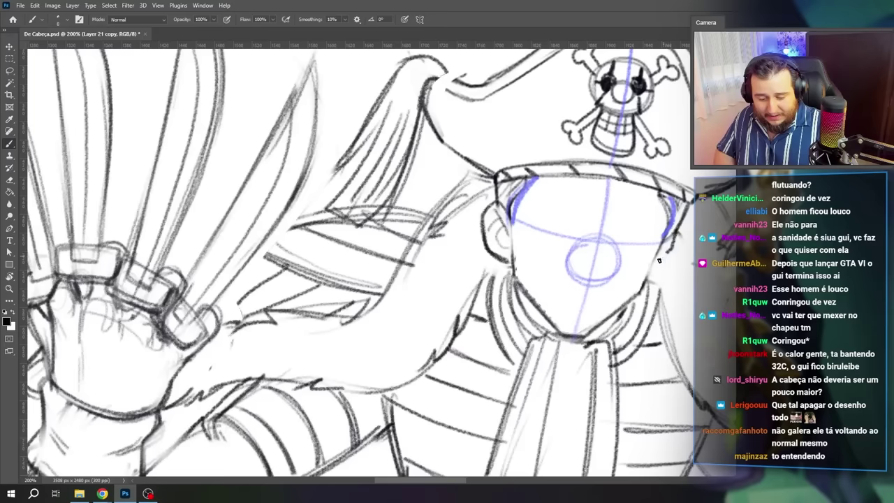
{"action": "mouse_move", "coordinate": [669, 214]}
{"action": "left_mouse_down"}
{"action": "mouse_move", "coordinate": [560, 305]}
{"action": "mouse_move", "coordinate": [573, 337]}
{"action": "left_mouse_up"}
{"action": "left_click_drag", "start_coordinate": [526, 287], "coordinate": [567, 336]}
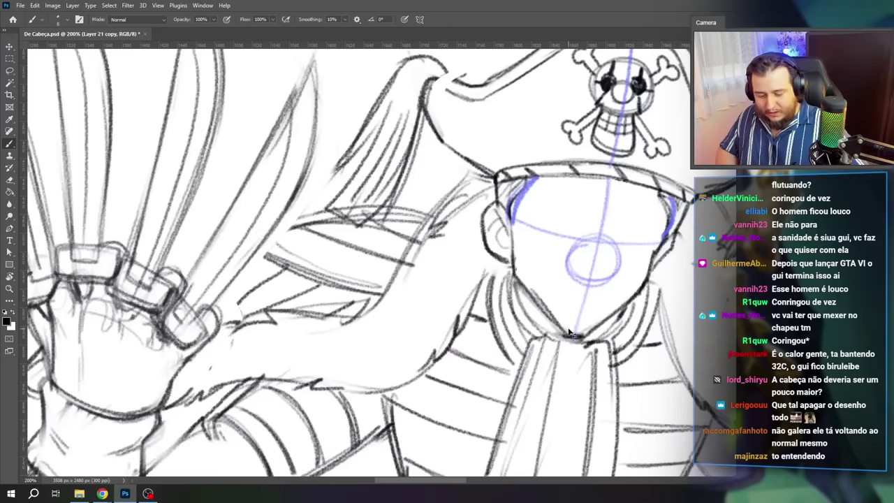
Step: Outline the clown's round nose in black over its guide circle
{"action": "key", "text": "ctrl+minus"}
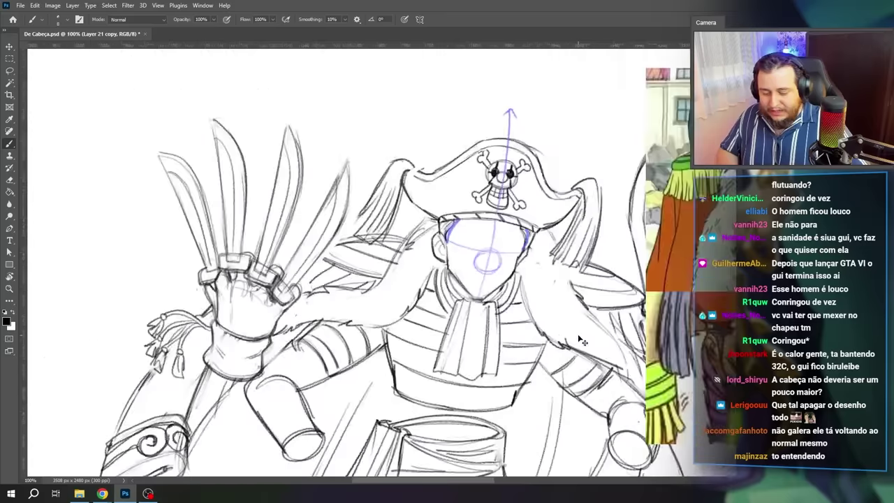
{"action": "key", "text": "e"}
{"action": "key", "text": "b"}
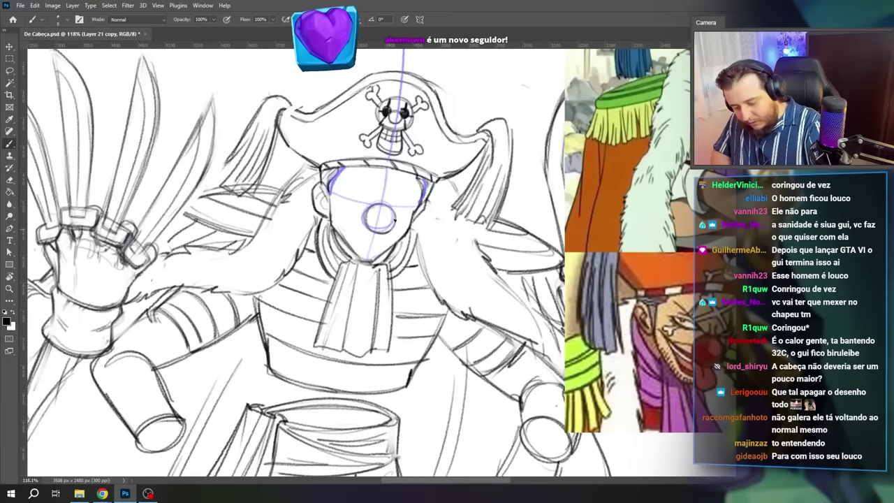
{"action": "mouse_move", "coordinate": [395, 220]}
{"action": "left_mouse_down"}
{"action": "mouse_move", "coordinate": [377, 231]}
{"action": "mouse_move", "coordinate": [412, 261]}
{"action": "mouse_move", "coordinate": [383, 291]}
{"action": "left_mouse_up"}
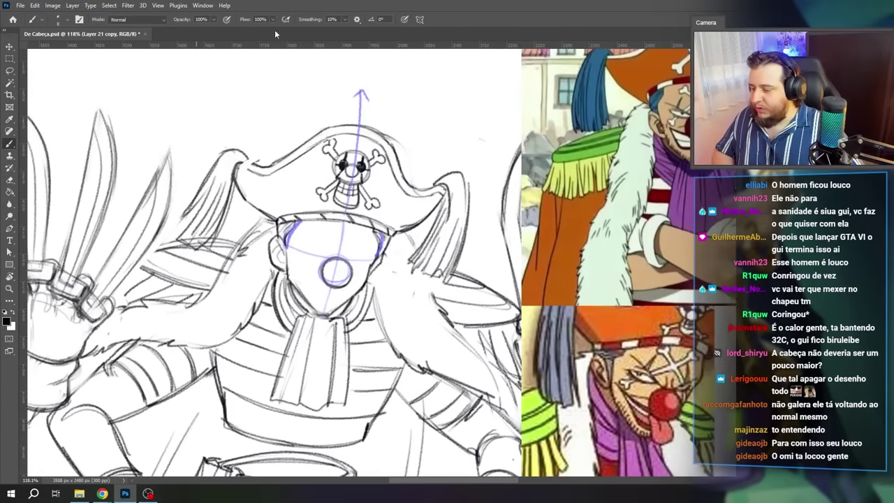
Step: Flip the whole canvas horizontally back to its earlier orientation
{"action": "left_click", "coordinate": [53, 5]}
{"action": "mouse_move", "coordinate": [80, 90]}
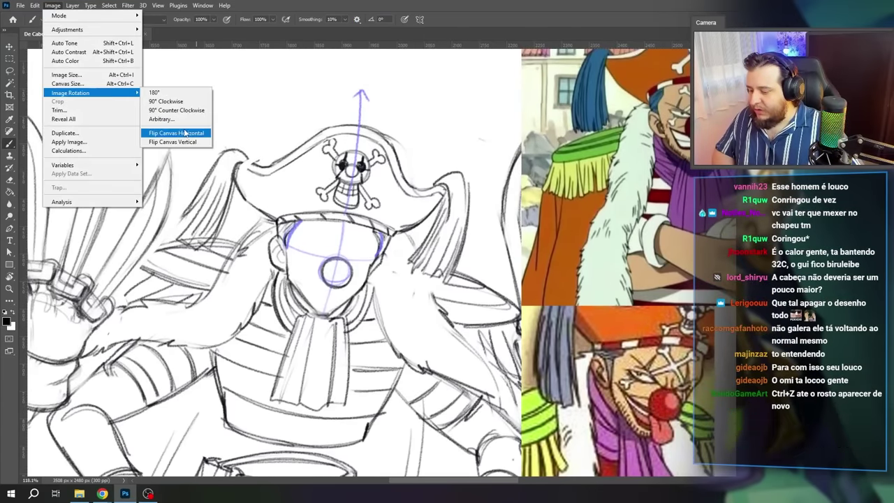
{"action": "left_click", "coordinate": [184, 129]}
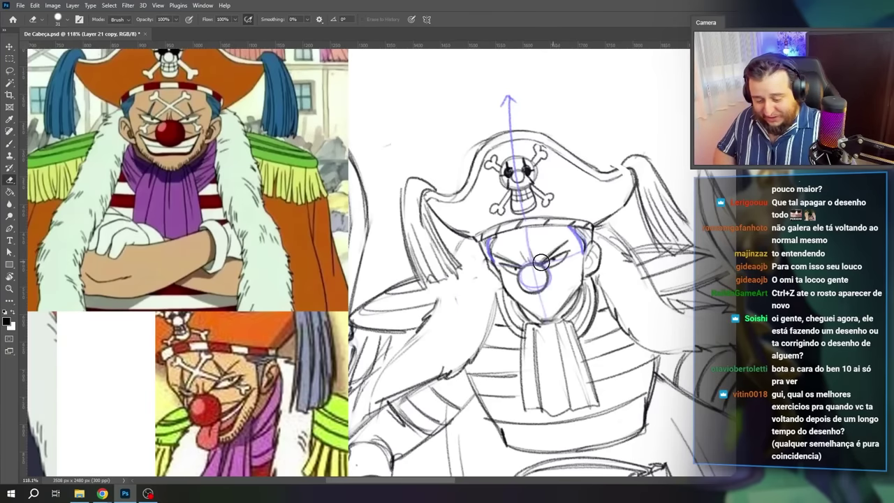
Step: Draw the slanted angry brows, narrow eyes and a wide lopsided grin around the nose
{"action": "key", "text": "b"}
{"action": "key", "text": "e"}
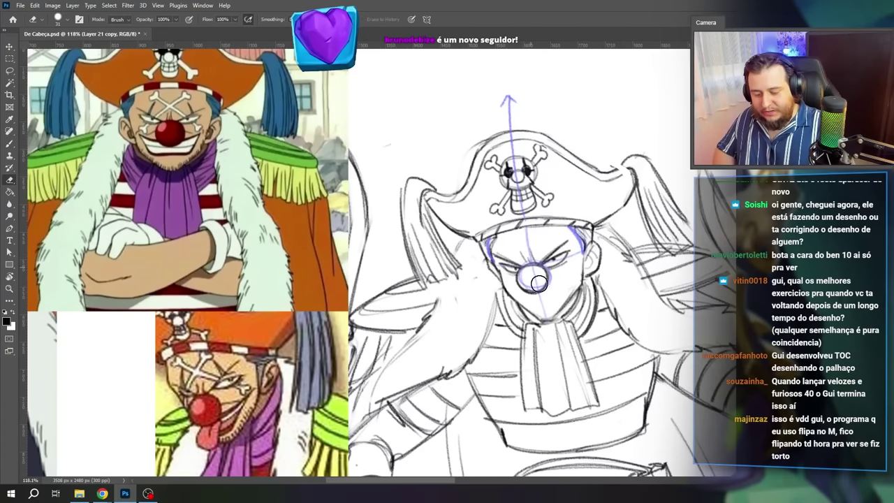
{"action": "key", "text": "ctrl+z"}
{"action": "key", "text": "b"}
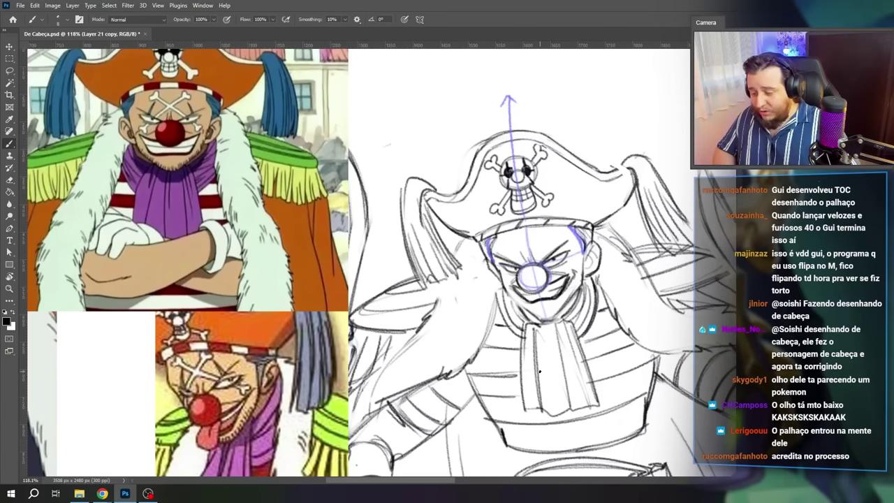
Step: Erase the low-set eyes and redraw them glaring under the brows, adding clown eye markings and a nose highlight
{"action": "key", "text": "e"}
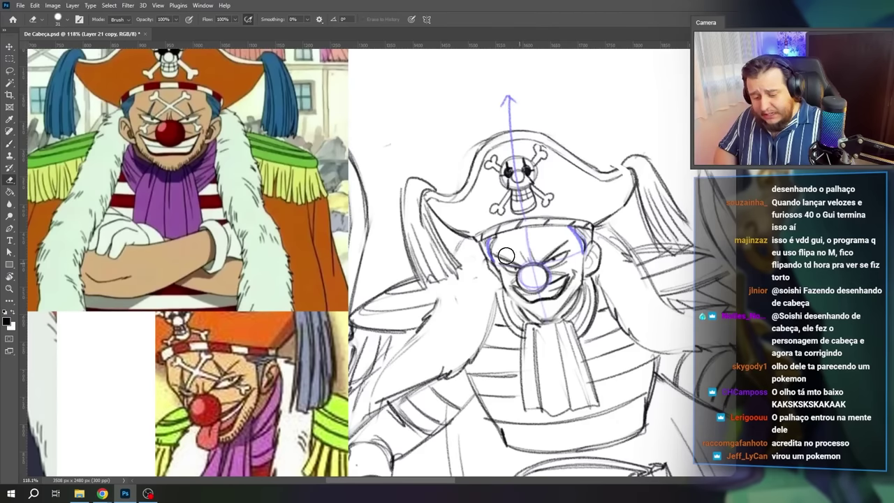
{"action": "key", "text": "b"}
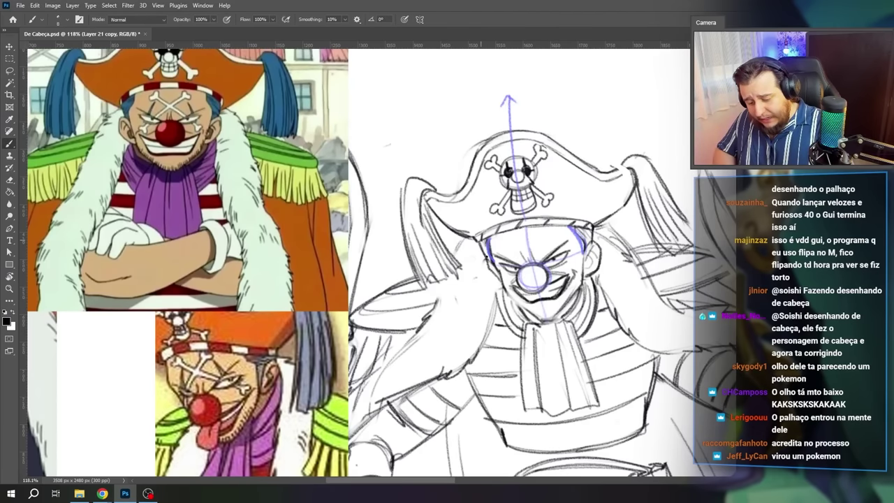
{"action": "key", "text": "e"}
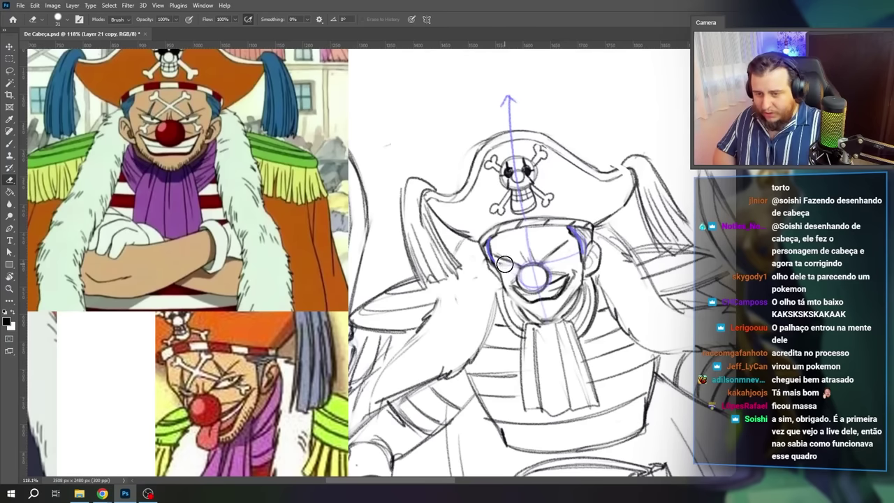
{"action": "key", "text": "b"}
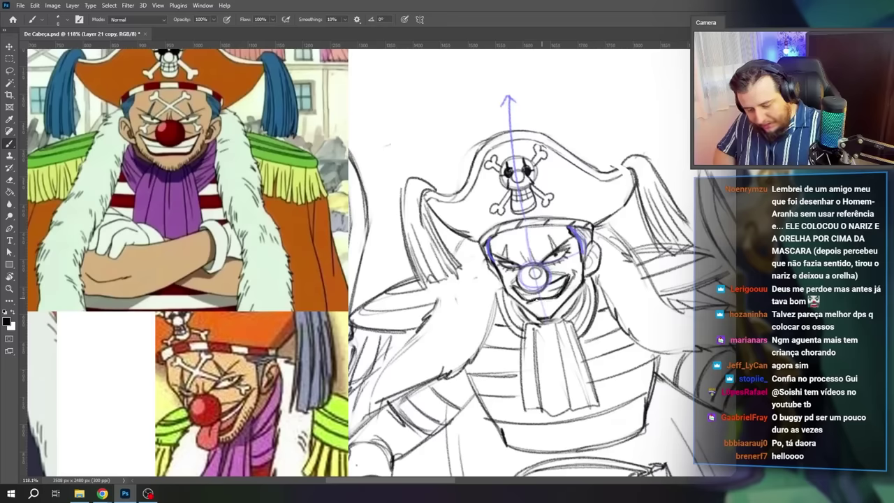
Step: Refine the grin and add chin stubble, the crossed bones on the forehead and dark hair beside the ear
{"action": "key", "text": "e"}
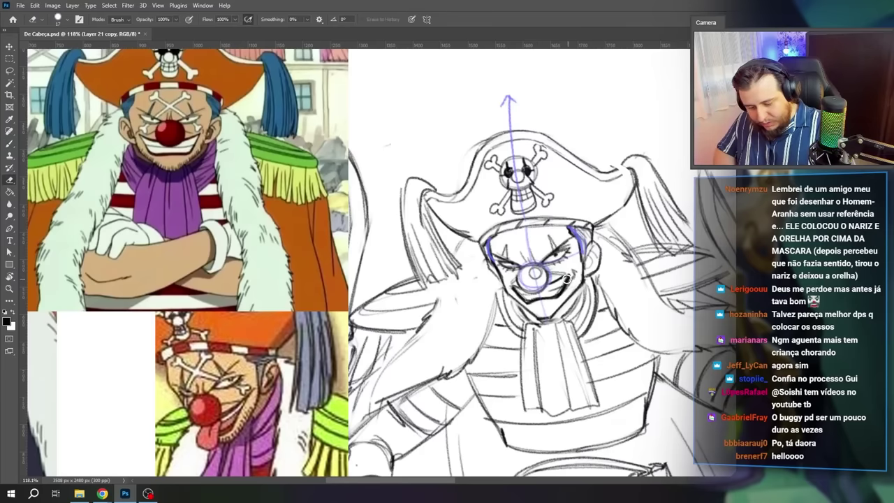
{"action": "key", "text": "b"}
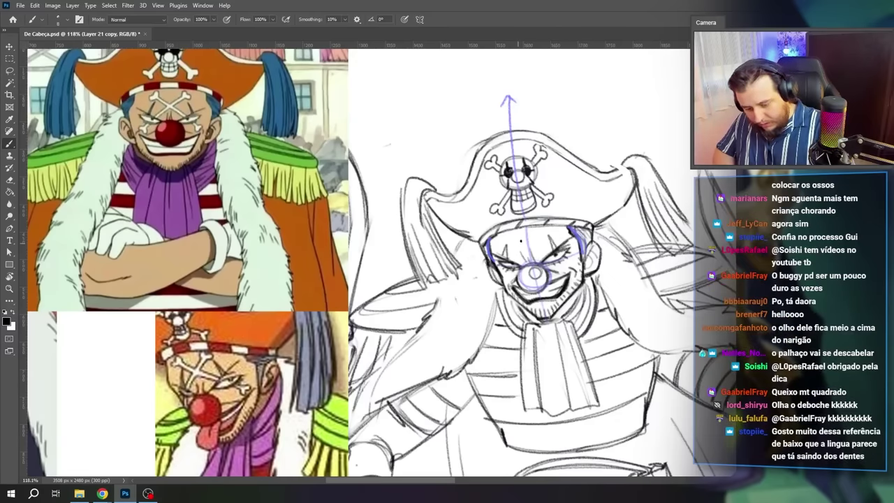
{"action": "key", "text": "e"}
{"action": "key", "text": "b"}
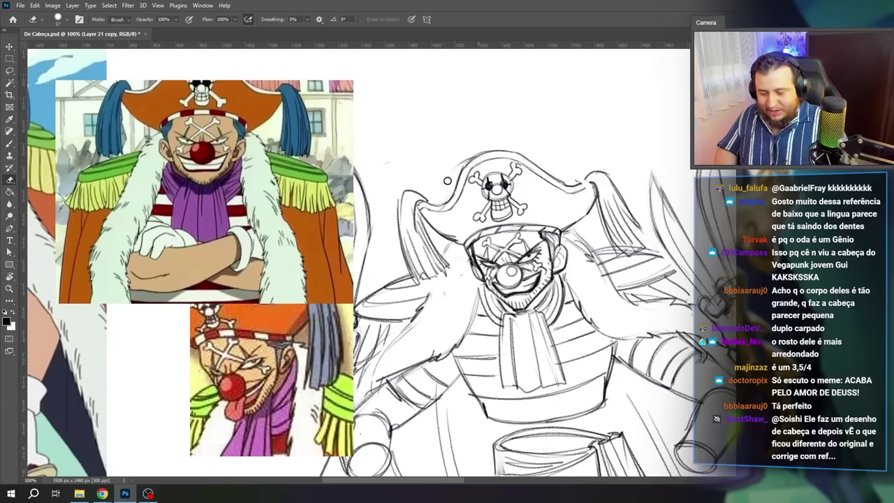
Step: Select the head with its hat and tassels, shift it slightly left and detail the fur collar around it
{"action": "left_click", "coordinate": [422, 175], "text": "alt"}
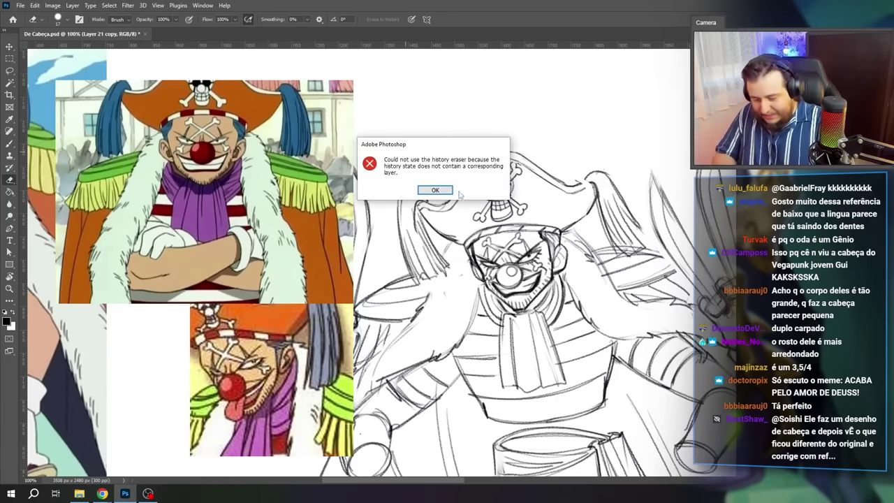
{"action": "left_click", "coordinate": [435, 191]}
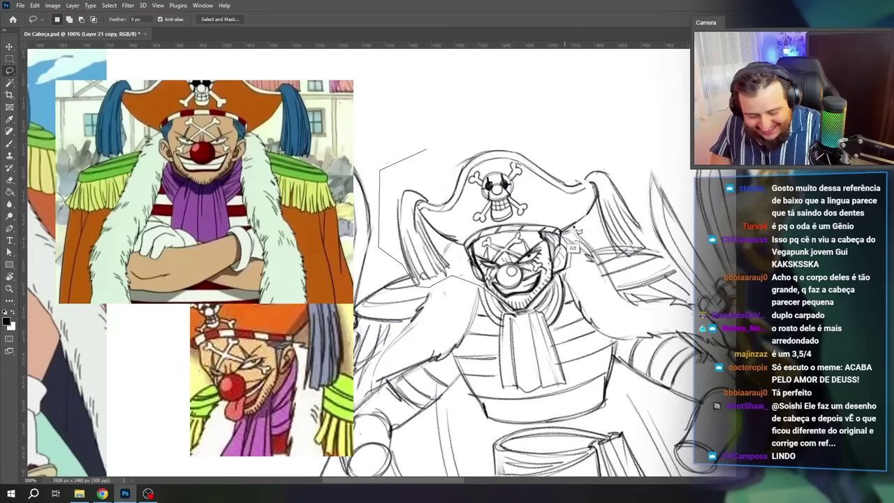
{"action": "left_click", "coordinate": [594, 210], "text": "alt"}
{"action": "left_click", "coordinate": [647, 249], "text": "alt"}
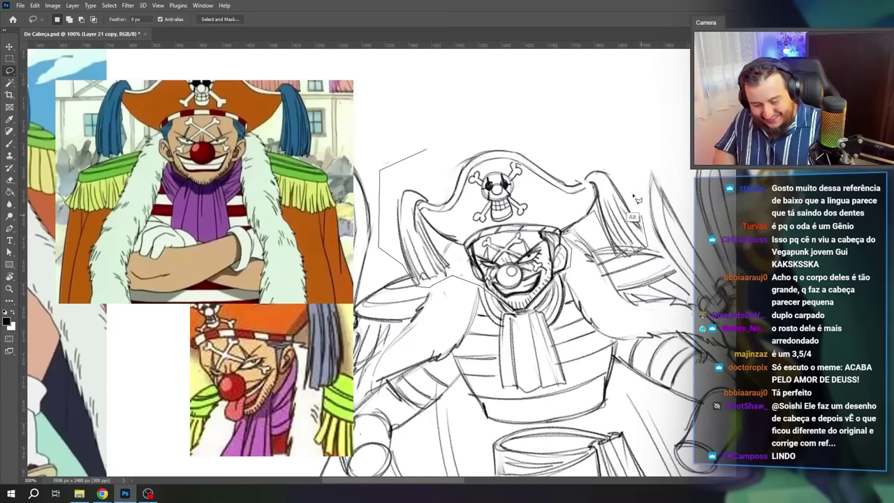
{"action": "left_click", "coordinate": [619, 165], "text": "alt"}
{"action": "left_click", "coordinate": [542, 116], "text": "alt"}
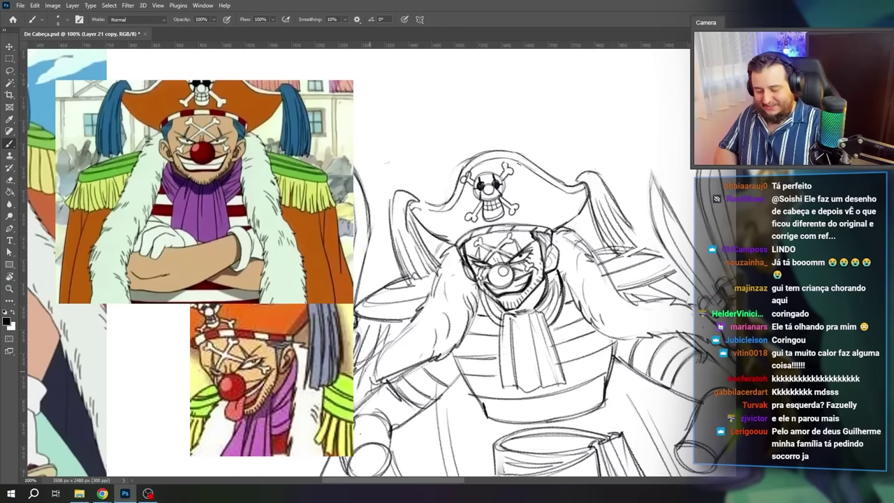
Step: Hide the anime reference images so only the full-body drawing is shown
{"action": "key", "text": "ctrl+minus"}
{"action": "key", "text": "ctrl+minus"}
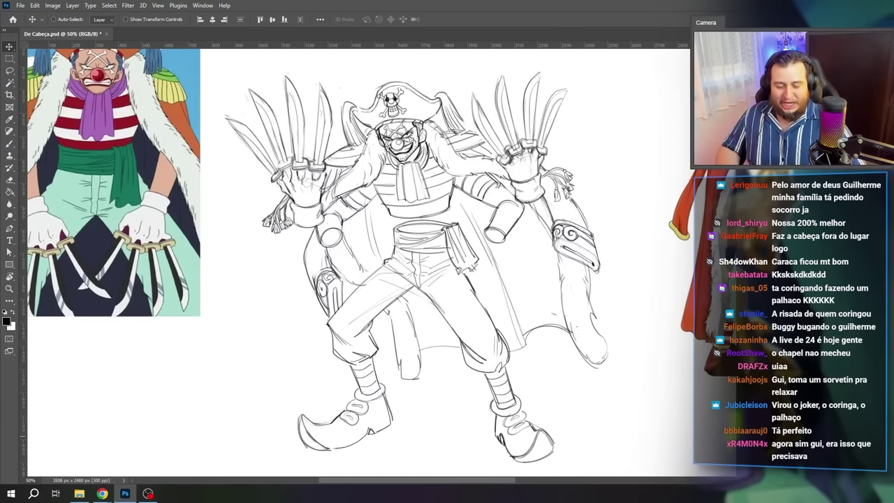
{"action": "key", "text": "ctrl+comma"}
{"action": "left_click_drag", "start_coordinate": [573, 313], "coordinate": [581, 329]}
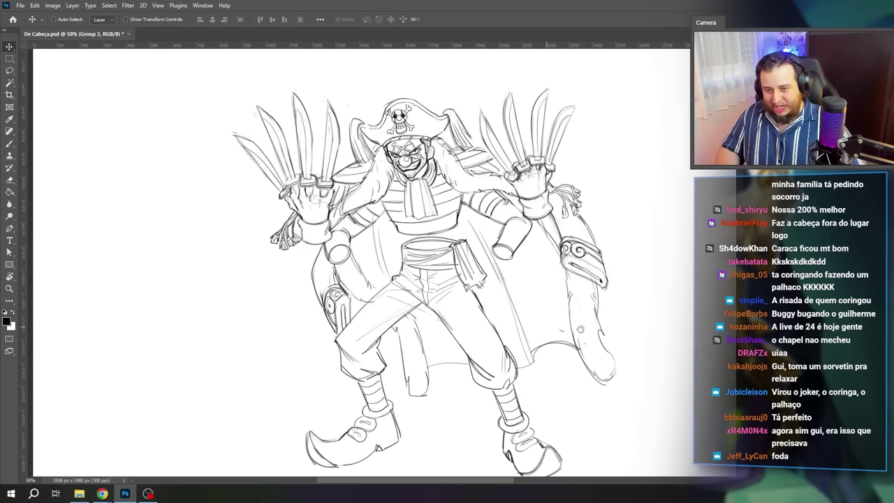
Step: Select the redrawn sketch layer and try moving it sideways to compare it with the earlier version
{"action": "key", "text": "alt+bracketleft"}
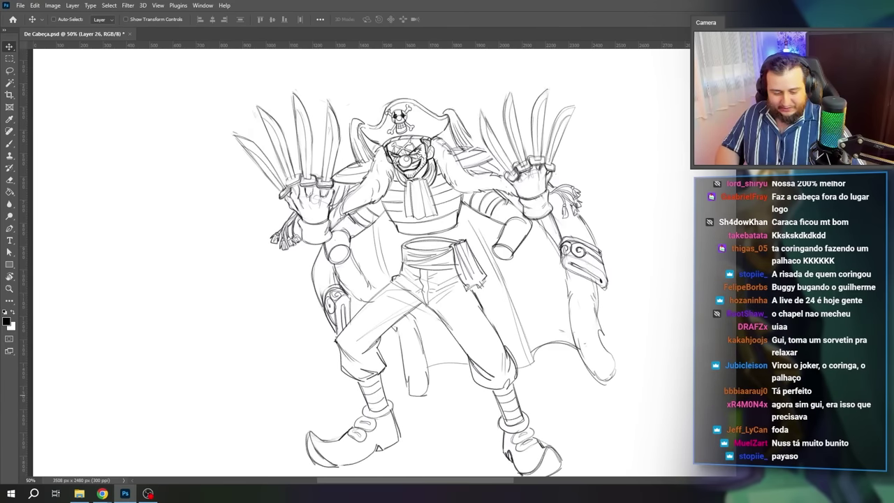
{"action": "key", "text": "ctrl+z"}
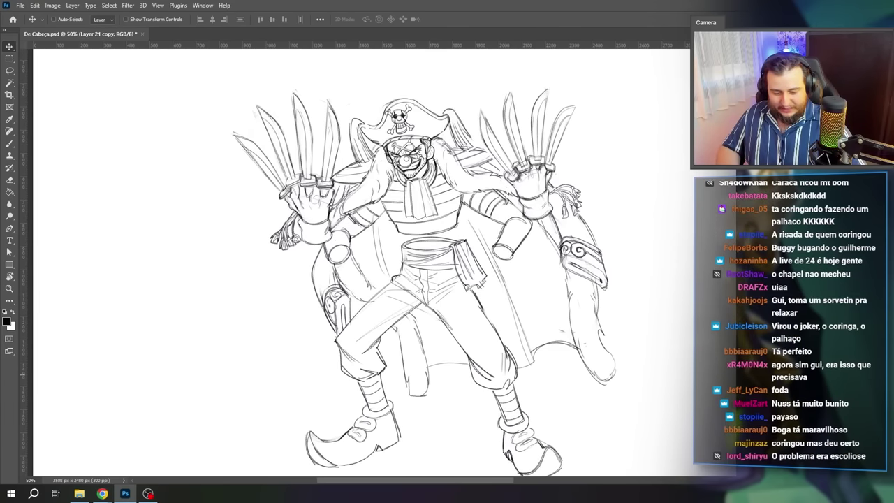
{"action": "key", "text": "ctrl+z"}
{"action": "key", "text": "ctrl+z"}
{"action": "key", "text": "ctrl+shift+z"}
{"action": "key", "text": "ctrl+shift+z"}
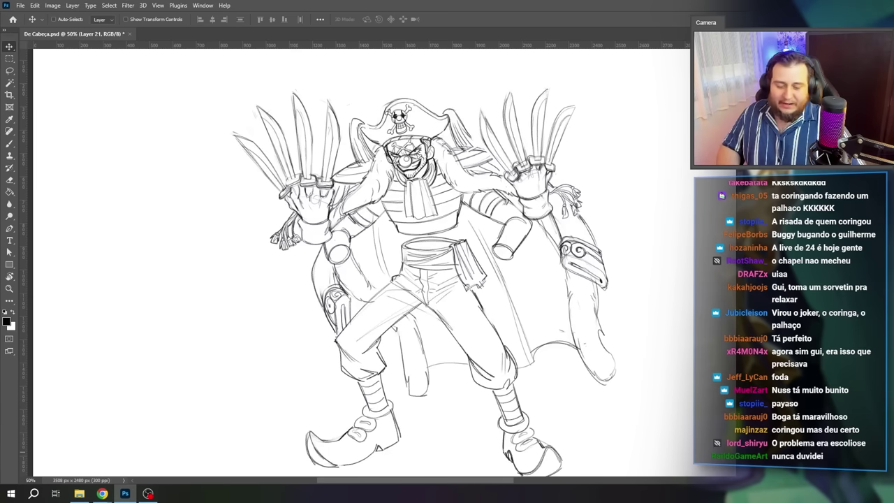
{"action": "key", "text": "ctrl+shift+z"}
{"action": "left_click_drag", "start_coordinate": [679, 373], "coordinate": [511, 371]}
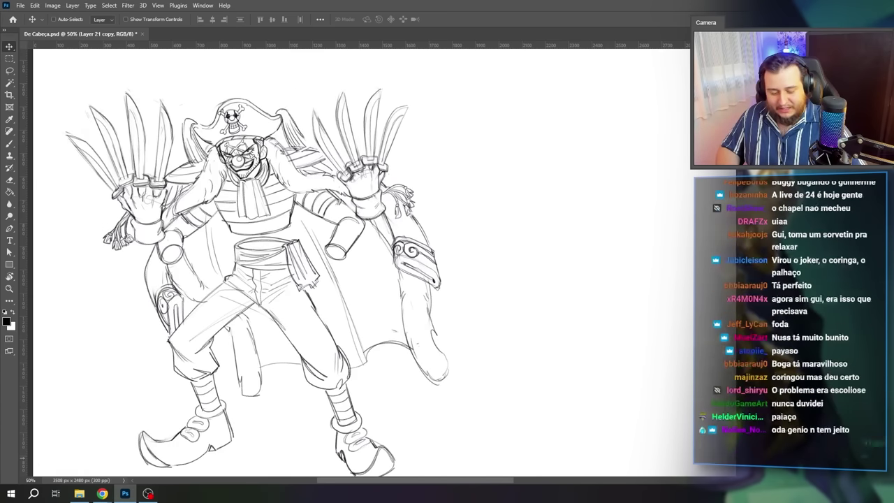
{"action": "left_click_drag", "start_coordinate": [250, 362], "coordinate": [426, 361]}
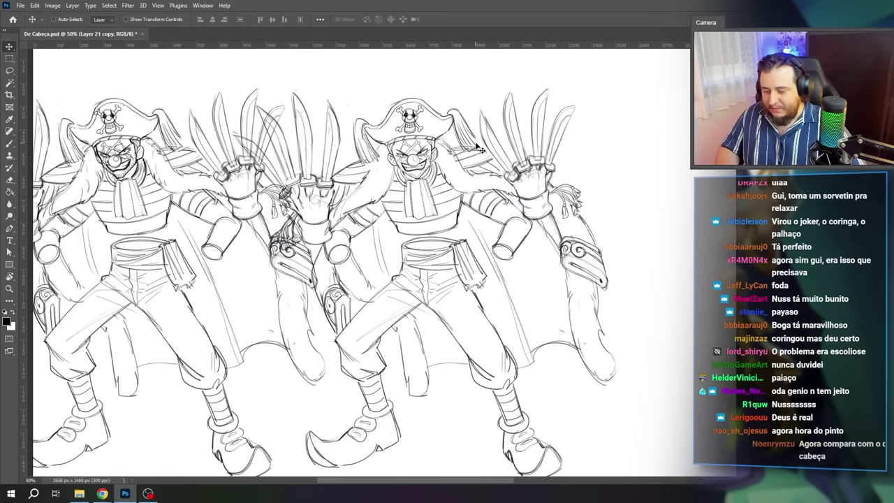
Step: Undo the comparison shifts, try moving the sketch aside once more and undo that too
{"action": "left_click", "coordinate": [745, 391]}
{"action": "left_click", "coordinate": [745, 410]}
{"action": "key", "text": "ctrl+z"}
{"action": "key", "text": "ctrl+shift+z"}
{"action": "key", "text": "ctrl+z"}
{"action": "key", "text": "ctrl+z"}
{"action": "mouse_move", "coordinate": [667, 406]}
{"action": "left_mouse_down"}
{"action": "mouse_move", "coordinate": [387, 406]}
{"action": "mouse_move", "coordinate": [499, 406]}
{"action": "left_mouse_up"}
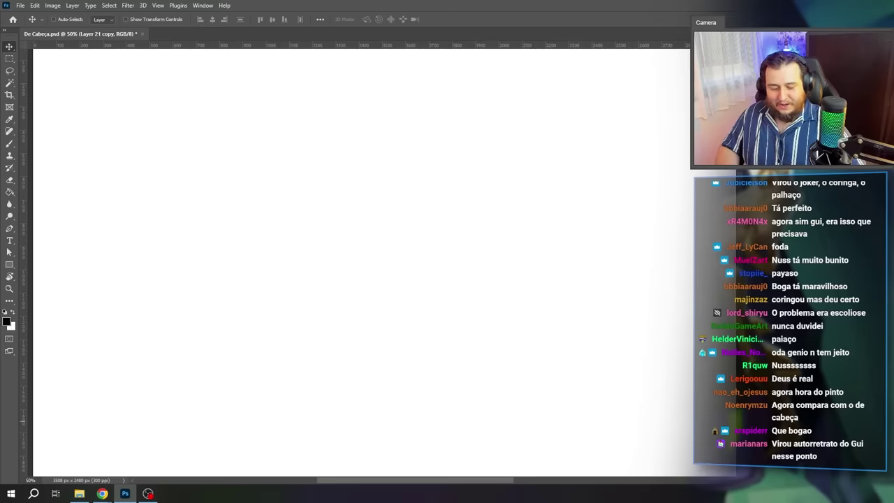
{"action": "key", "text": "ctrl+z"}
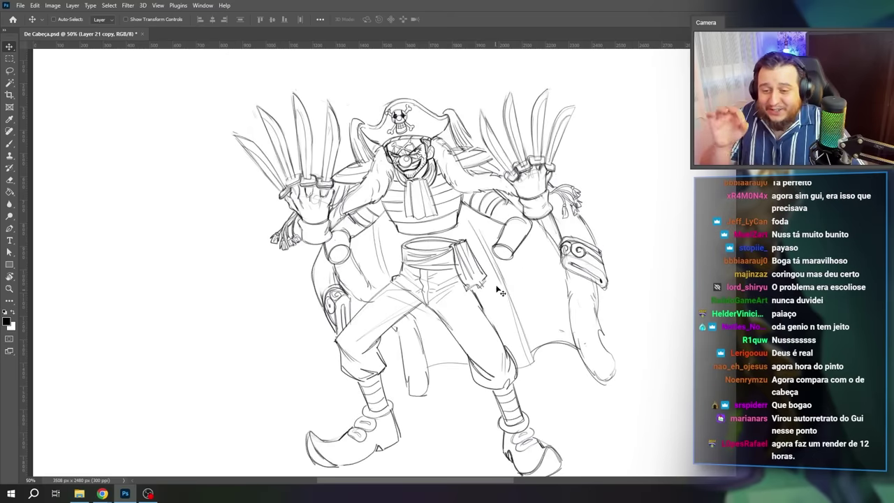
Step: Add rough fur strokes along the lower hanging parts of the coat's trim on both sides
{"action": "left_click_drag", "start_coordinate": [434, 225], "coordinate": [421, 197]}
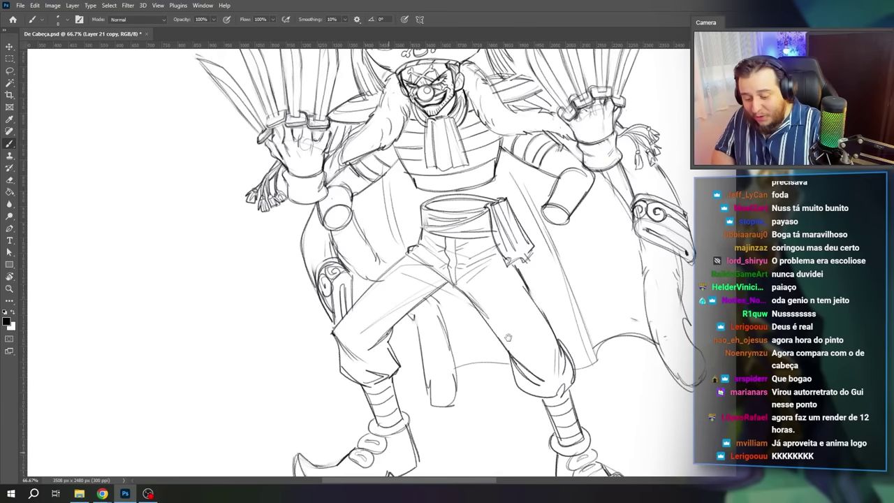
{"action": "left_click_drag", "start_coordinate": [572, 353], "coordinate": [578, 291]}
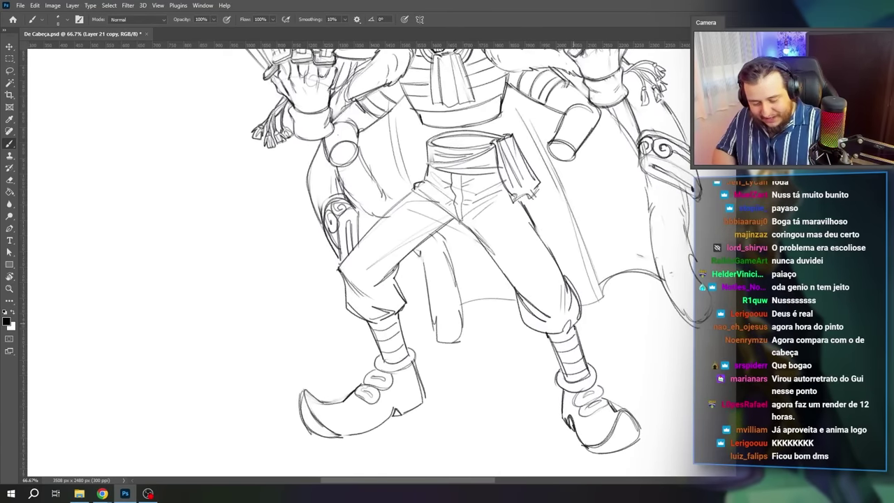
{"action": "left_click_drag", "start_coordinate": [565, 333], "coordinate": [615, 361]}
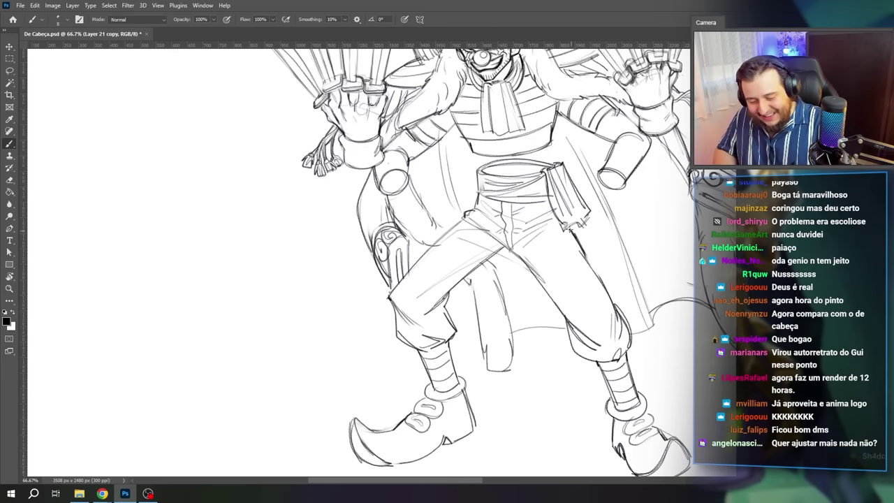
{"action": "left_click_drag", "start_coordinate": [682, 309], "coordinate": [641, 385]}
{"action": "left_click_drag", "start_coordinate": [626, 320], "coordinate": [626, 360]}
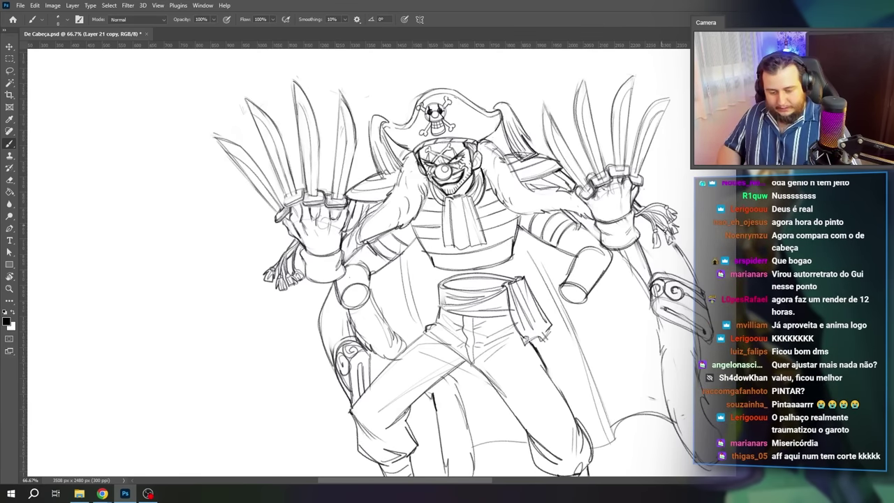
{"action": "scroll", "coordinate": [679, 348], "scroll_direction": "down", "scroll_amount": 5}
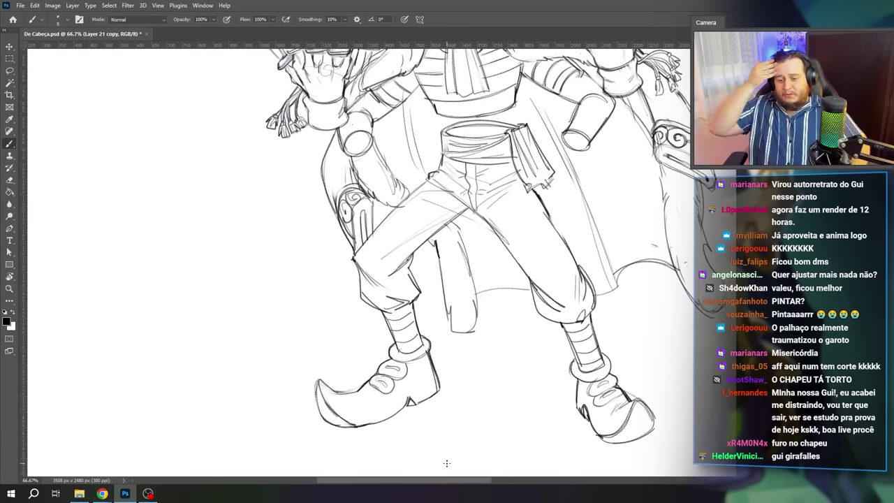
{"action": "left_click_drag", "start_coordinate": [468, 270], "coordinate": [510, 402]}
{"action": "left_click_drag", "start_coordinate": [318, 232], "coordinate": [312, 208]}
Step: Enlarge the eraser to 51 px, remove the hat's left upper outline and redraw that curve with the brush
{"action": "key", "text": "e"}
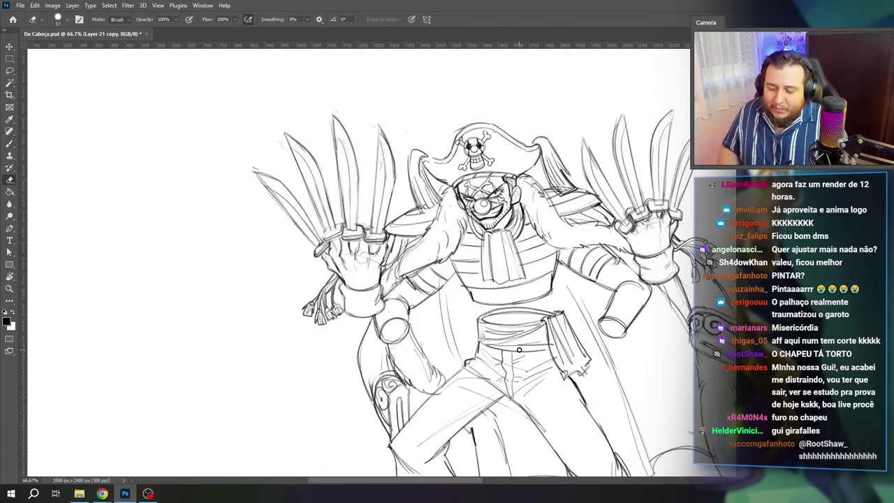
{"action": "right_click", "coordinate": [505, 171]}
{"action": "left_click", "coordinate": [576, 195]}
{"action": "left_click", "coordinate": [558, 107]}
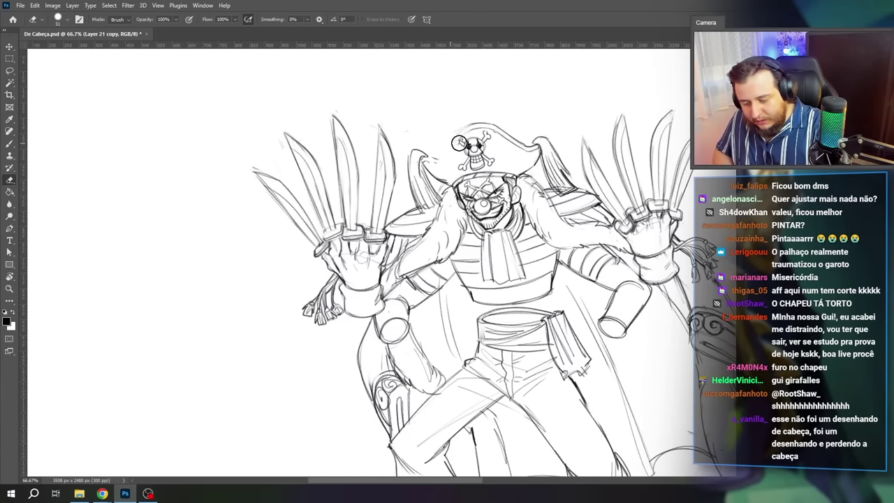
{"action": "key", "text": "b"}
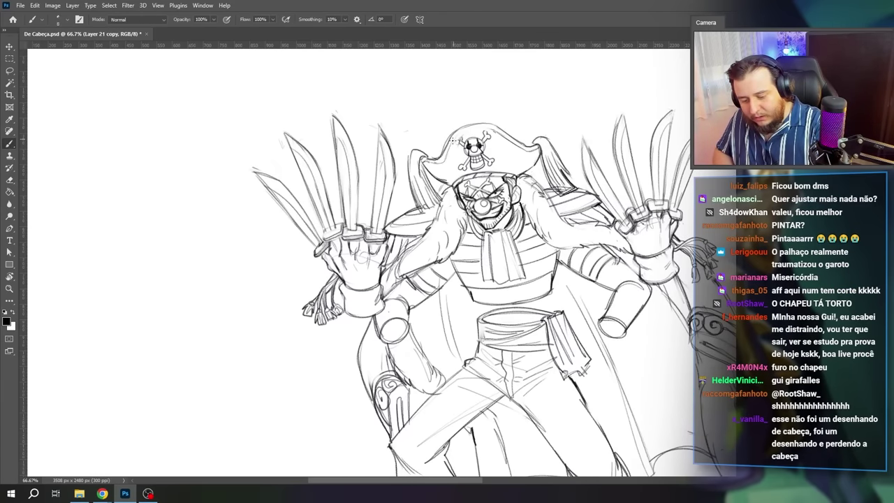
Step: Narrow the hat's skull emblem to about 85% width and skew it slightly so it follows the hat's front
{"action": "key", "text": "r"}
{"action": "key", "text": "z"}
{"action": "left_click_drag", "start_coordinate": [521, 215], "coordinate": [551, 317]}
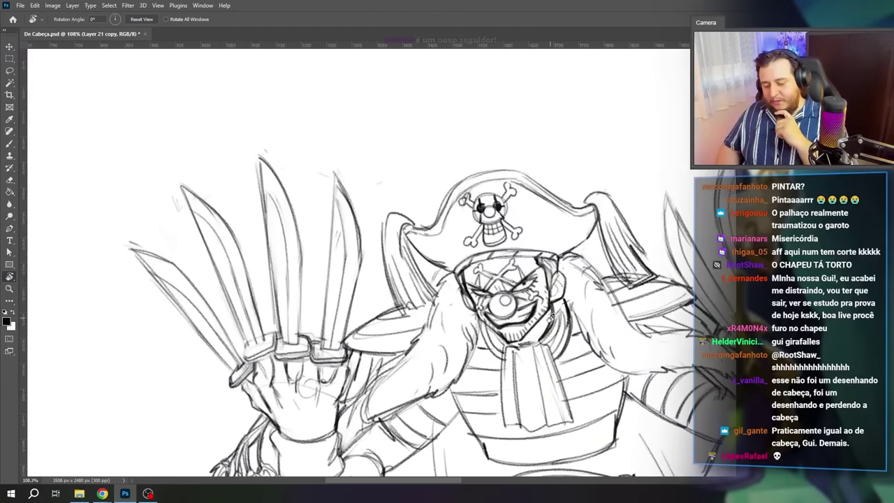
{"action": "key", "text": "l"}
{"action": "left_click_drag", "start_coordinate": [470, 197], "coordinate": [472, 203]}
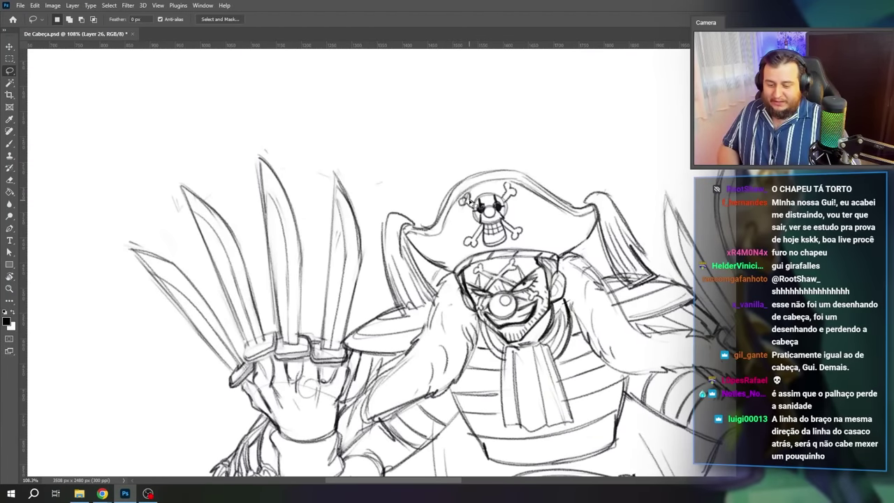
{"action": "key", "text": "ctrl+t"}
{"action": "left_click_drag", "start_coordinate": [517, 231], "coordinate": [514, 219]}
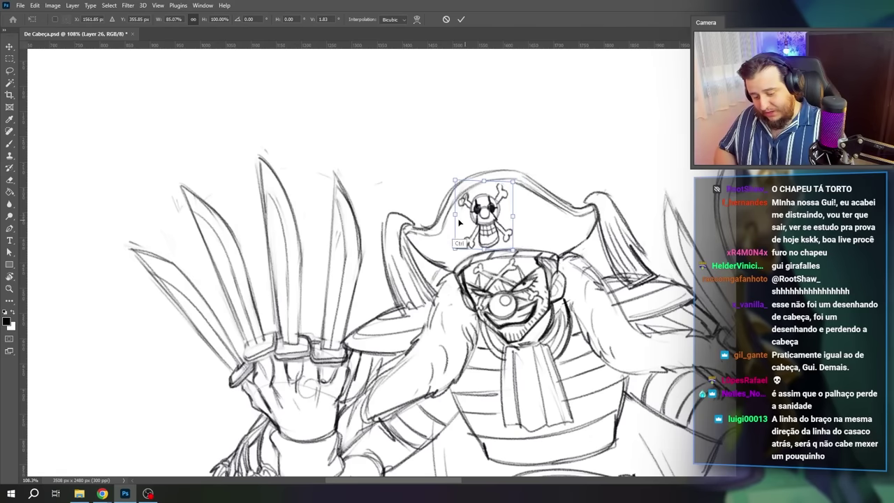
{"action": "left_click_drag", "start_coordinate": [457, 221], "coordinate": [489, 252]}
{"action": "key", "text": "Return"}
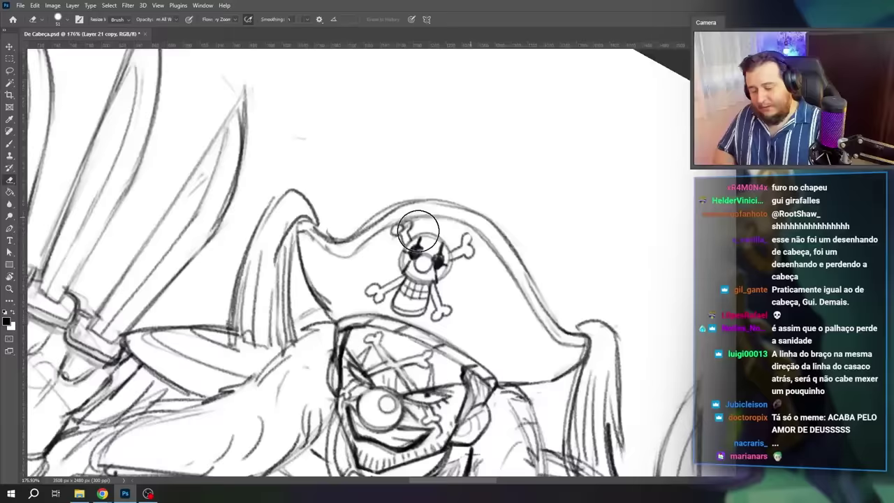
Step: Clean up the skull emblem and hat edge with the eraser, and redraw the upper crossbones with the brush
{"action": "key", "text": "b"}
{"action": "mouse_move", "coordinate": [407, 229]}
{"action": "left_mouse_down"}
{"action": "mouse_move", "coordinate": [413, 242]}
{"action": "mouse_move", "coordinate": [395, 234]}
{"action": "mouse_move", "coordinate": [406, 247]}
{"action": "left_mouse_up"}
{"action": "key", "text": "e"}
{"action": "key", "text": "b"}
{"action": "mouse_move", "coordinate": [472, 244]}
{"action": "left_mouse_down"}
{"action": "mouse_move", "coordinate": [475, 255]}
{"action": "mouse_move", "coordinate": [451, 261]}
{"action": "mouse_move", "coordinate": [460, 259]}
{"action": "mouse_move", "coordinate": [454, 252]}
{"action": "left_mouse_up"}
{"action": "key", "text": "e"}
{"action": "key", "text": "b"}
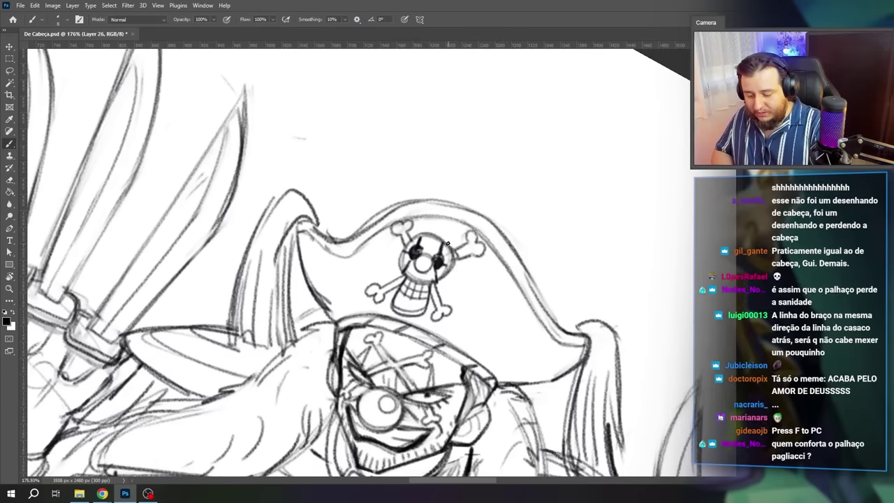
Step: Extend and darken the hanging strands of the hat's tassels on both sides with brush strokes
{"action": "key", "text": "Escape"}
{"action": "key", "text": "z"}
{"action": "mouse_move", "coordinate": [442, 204]}
{"action": "left_mouse_down"}
{"action": "mouse_move", "coordinate": [301, 204]}
{"action": "mouse_move", "coordinate": [402, 204]}
{"action": "left_mouse_up"}
{"action": "key", "text": "e"}
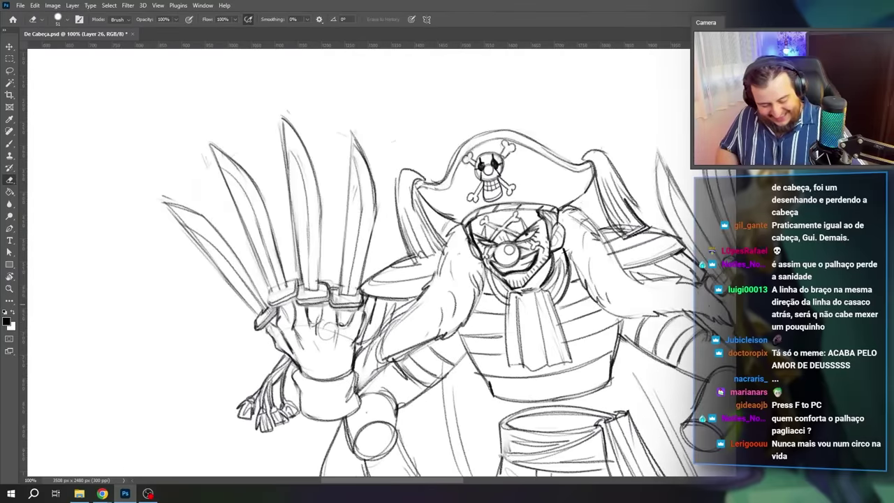
{"action": "key", "text": "b"}
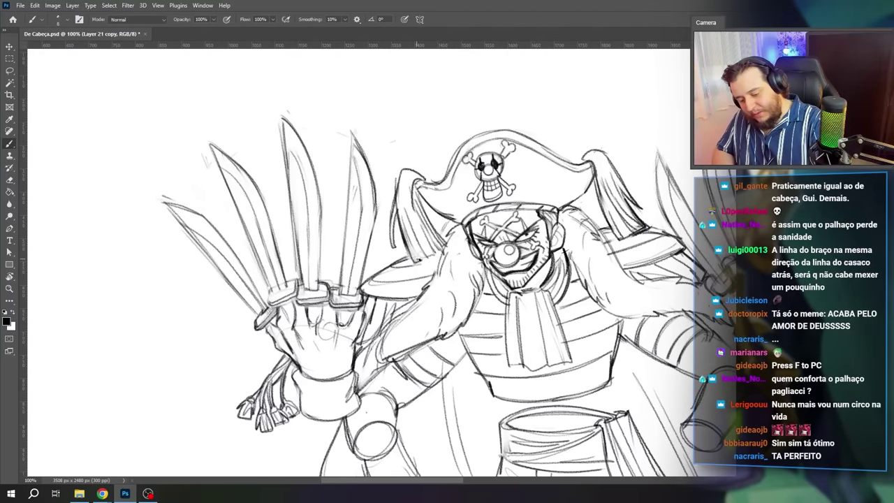
Step: Select the right-hand glove with its knives and tassel and enlarge it to 104.30%
{"action": "key", "text": "ctrl+minus"}
{"action": "key", "text": "ctrl+minus"}
{"action": "key", "text": "z"}
{"action": "left_click", "coordinate": [371, 186]}
{"action": "key", "text": "l"}
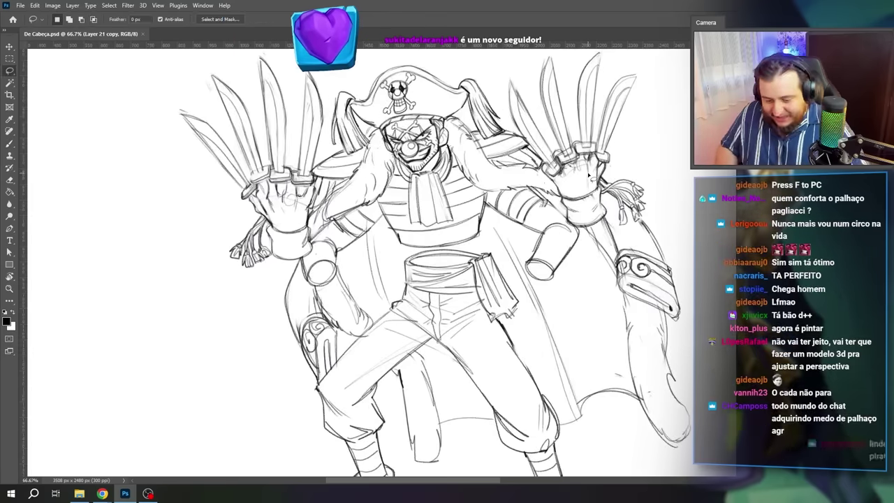
{"action": "mouse_move", "coordinate": [625, 135]}
{"action": "left_mouse_down"}
{"action": "mouse_move", "coordinate": [642, 77]}
{"action": "mouse_move", "coordinate": [542, 185]}
{"action": "left_mouse_up"}
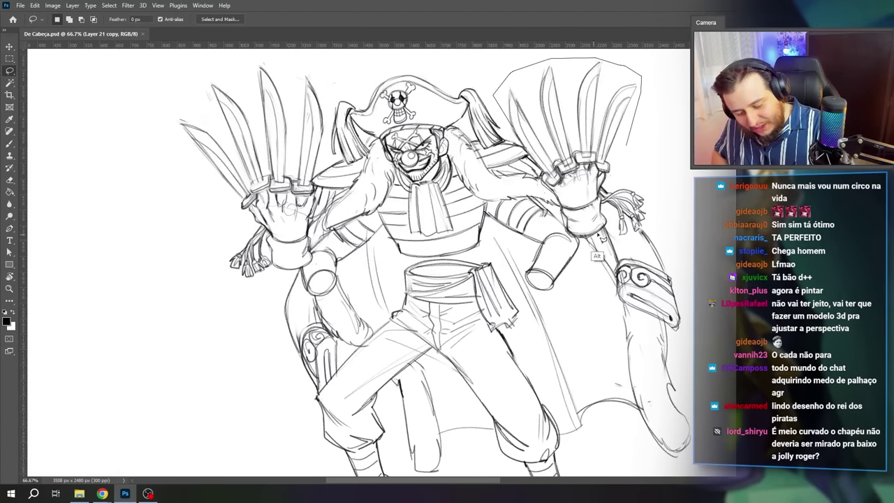
{"action": "left_click_drag", "start_coordinate": [605, 210], "coordinate": [629, 139]}
{"action": "key", "text": "ctrl+t"}
{"action": "left_click_drag", "start_coordinate": [663, 243], "coordinate": [662, 241]}
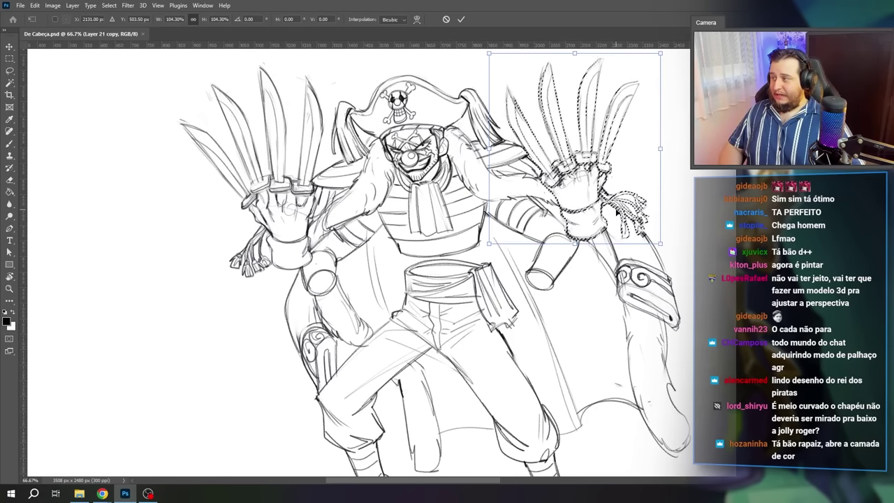
{"action": "key", "text": "Return"}
{"action": "key", "text": "ctrl+d"}
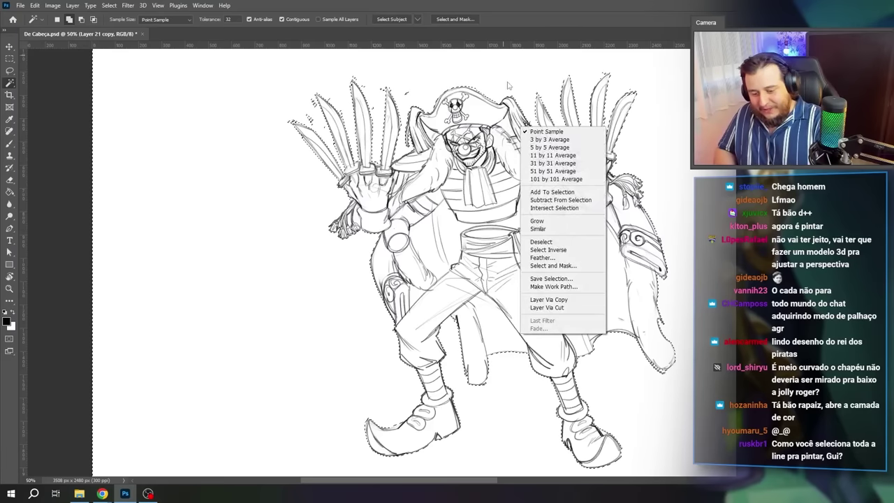
Step: Turn the background selection into a selection of the whole figure and subtract the stray marks around the left-hand knives
{"action": "left_click", "coordinate": [538, 229]}
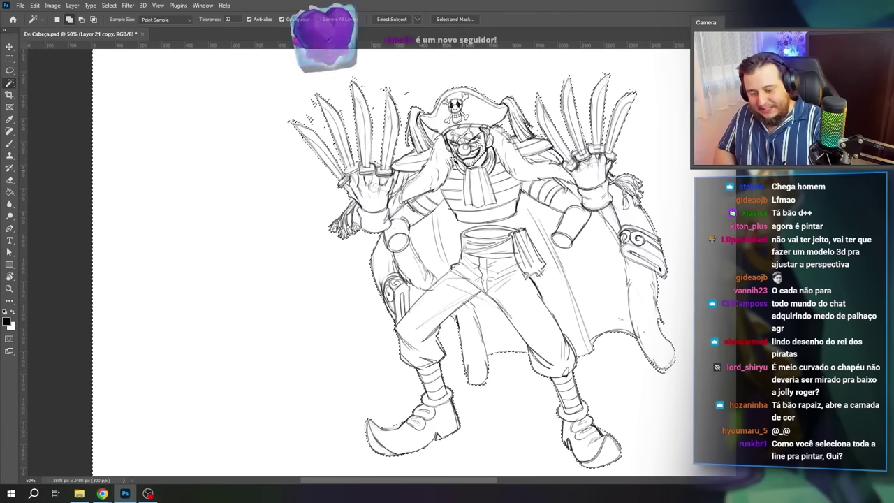
{"action": "key", "text": "ctrl+z"}
{"action": "left_click_drag", "start_coordinate": [485, 193], "coordinate": [526, 227]}
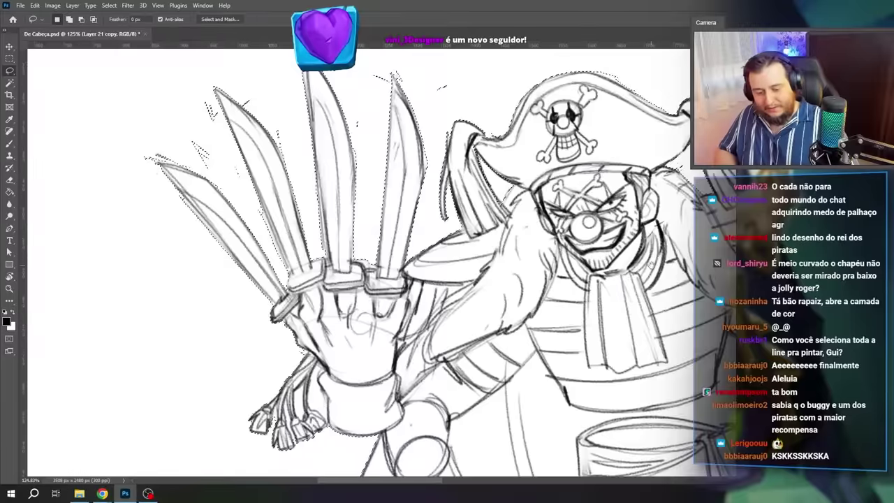
{"action": "left_click_drag", "start_coordinate": [690, 197], "coordinate": [600, 183]}
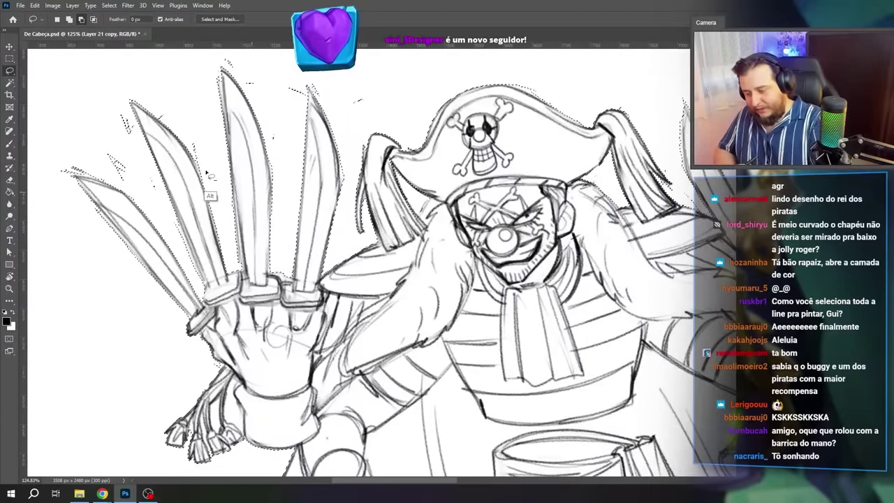
{"action": "mouse_move", "coordinate": [137, 112]}
{"action": "left_mouse_down"}
{"action": "mouse_move", "coordinate": [130, 99]}
{"action": "mouse_move", "coordinate": [203, 102]}
{"action": "mouse_move", "coordinate": [195, 99]}
{"action": "left_mouse_up"}
{"action": "left_click_drag", "start_coordinate": [220, 58], "coordinate": [258, 61]}
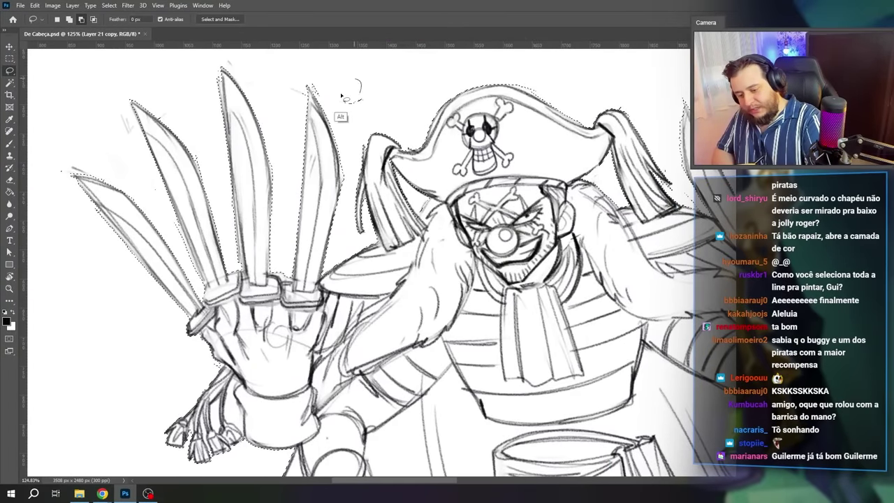
{"action": "left_click_drag", "start_coordinate": [409, 51], "coordinate": [252, 28]}
Step: Tidy the selection around the coat and legs, and fill the selected figure with flat grey on a separate layer
{"action": "key", "text": "ctrl+minus"}
{"action": "key", "text": "ctrl+minus"}
{"action": "left_click_drag", "start_coordinate": [621, 426], "coordinate": [614, 228]}
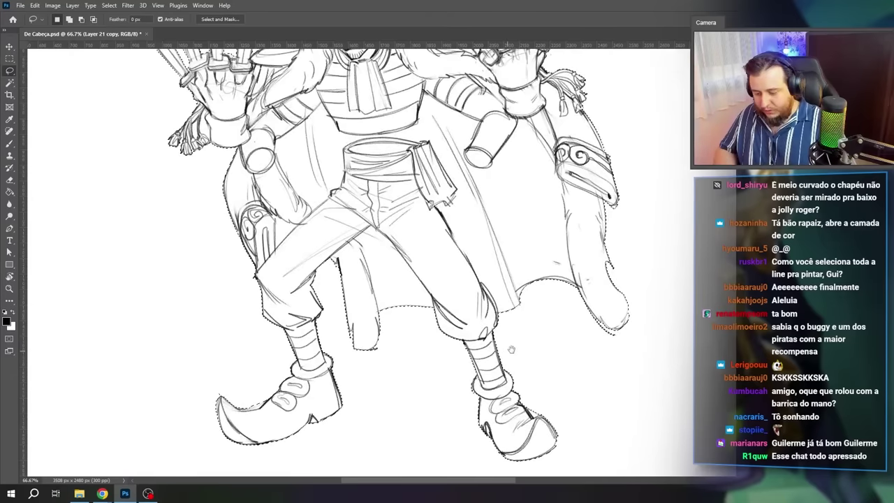
{"action": "left_click_drag", "start_coordinate": [508, 351], "coordinate": [576, 351]}
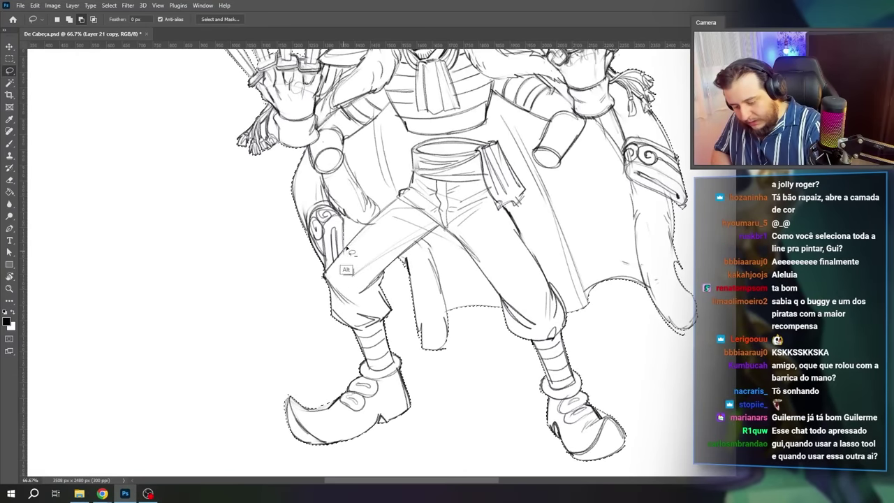
{"action": "scroll", "coordinate": [349, 237], "scroll_direction": "down", "scroll_amount": 1}
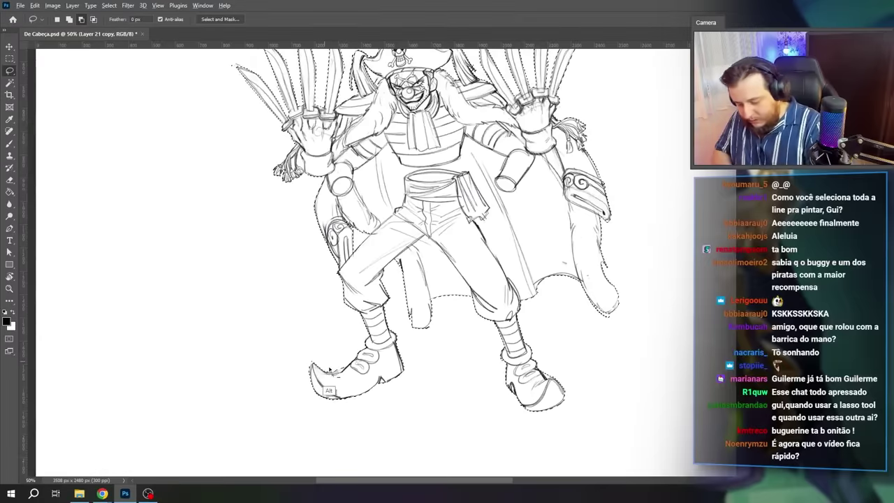
{"action": "scroll", "coordinate": [353, 350], "scroll_direction": "down", "scroll_amount": 1}
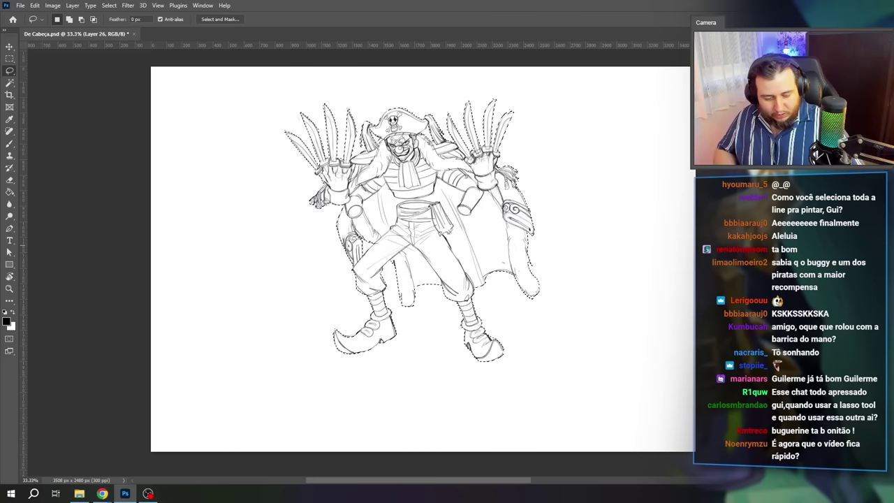
{"action": "key", "text": "g"}
{"action": "key", "text": "alt+BackSpace"}
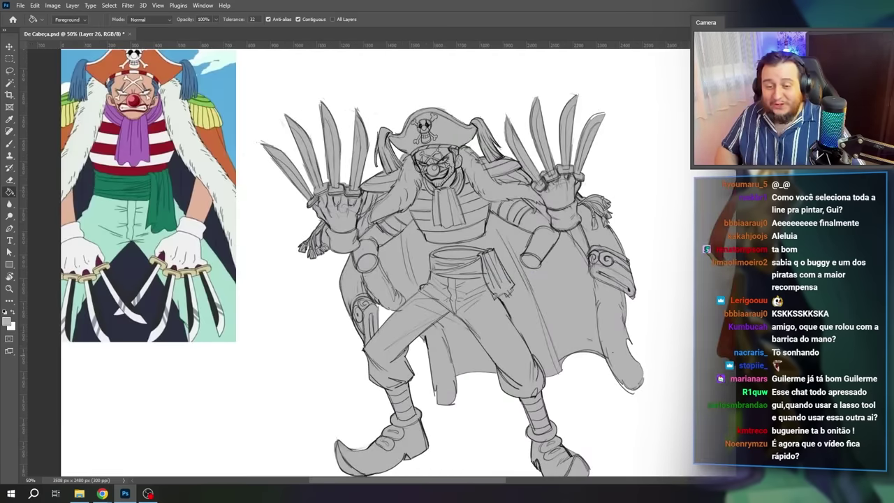
Step: Free-transform the colour anime reference beside the grey-filled figure
{"action": "key", "text": "ctrl+t"}
{"action": "left_click_drag", "start_coordinate": [234, 197], "coordinate": [281, 386]}
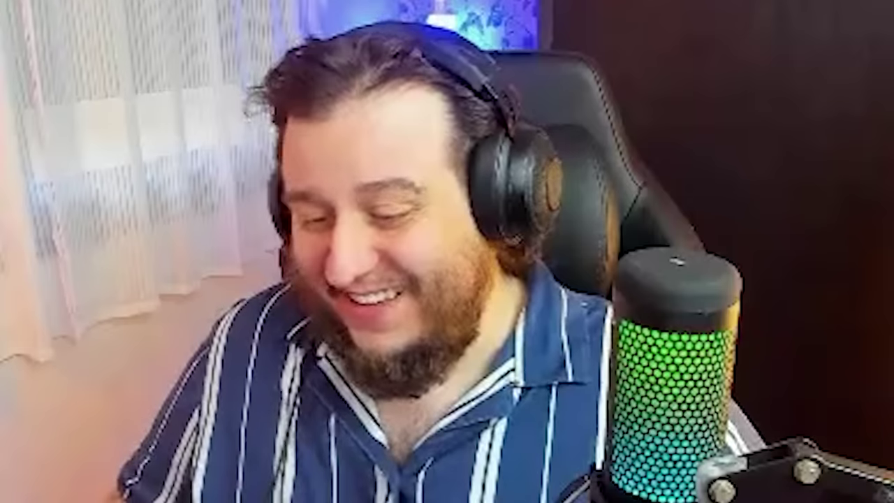